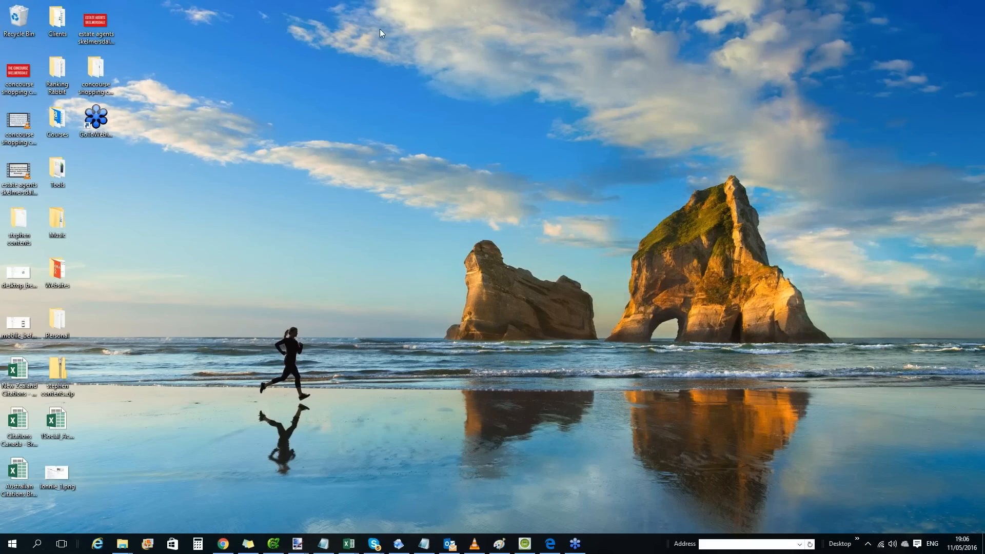
left_click(29, 94)
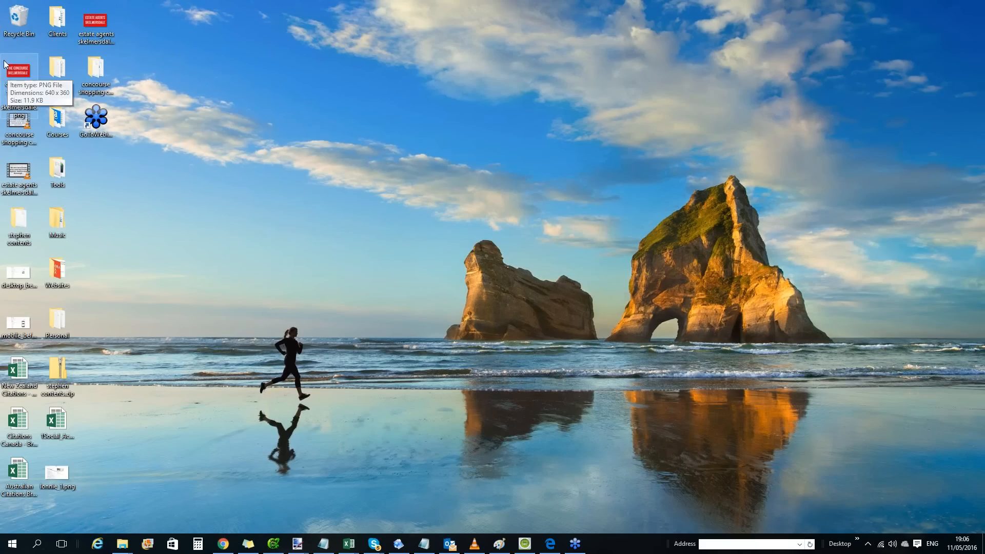
left_click(97, 21)
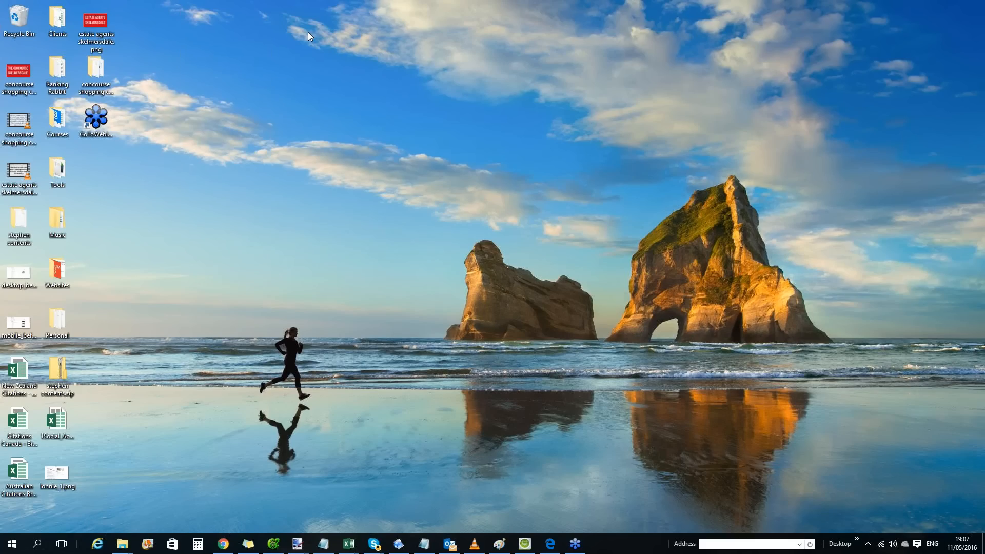
Switch to Chrome and open google.co.uk in the new tab.
left_click(220, 547)
left_click(113, 7)
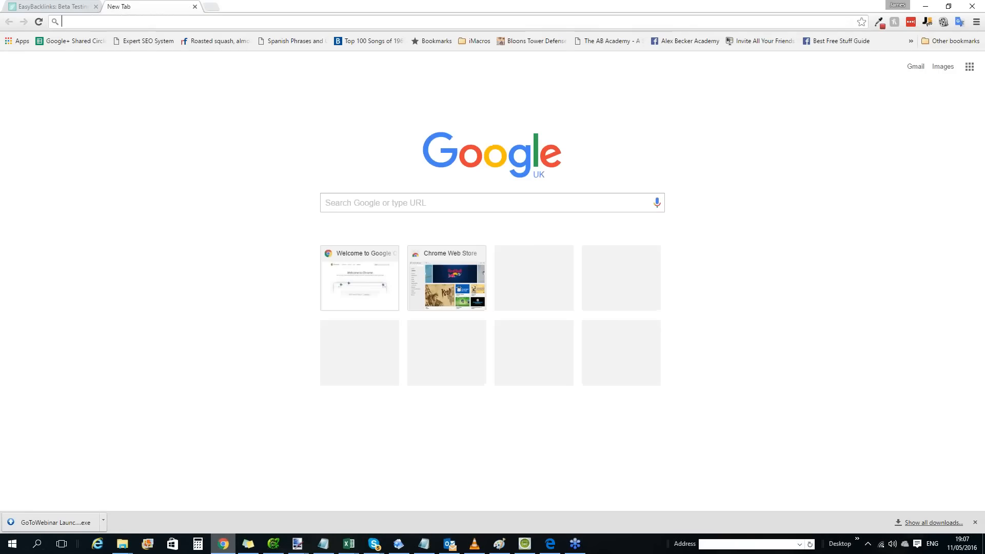
type("google.co.uk")
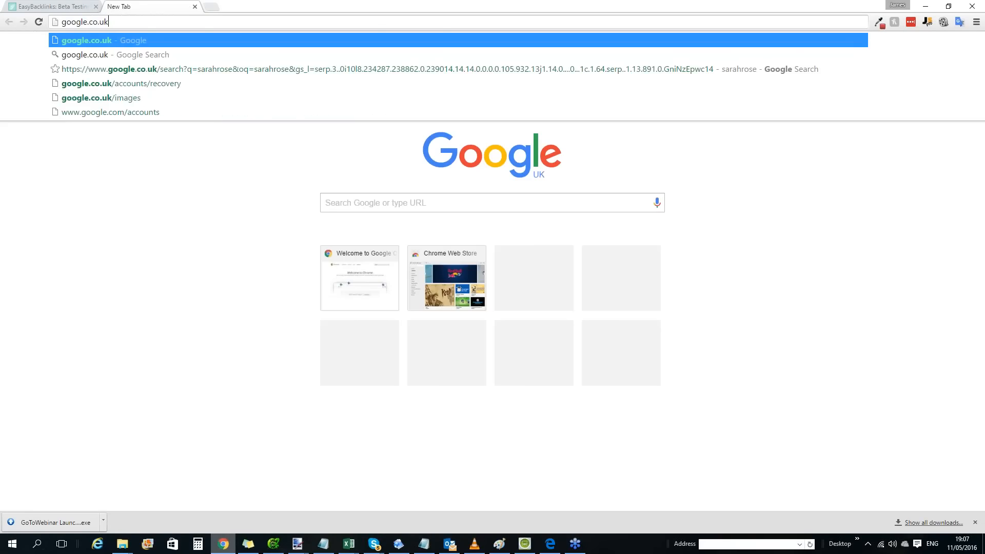
key("Return")
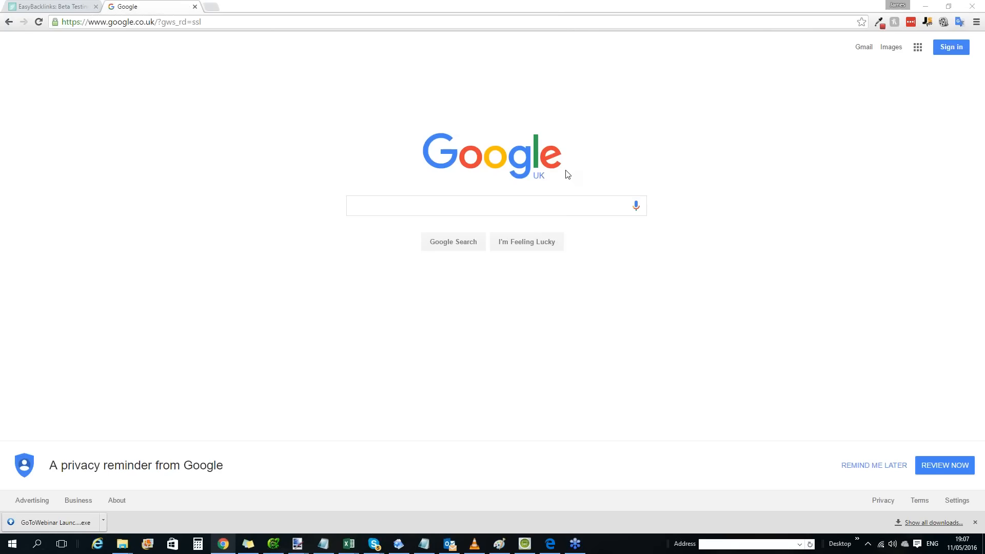
Search Google for "estate agents skelmersdale".
left_click(476, 205)
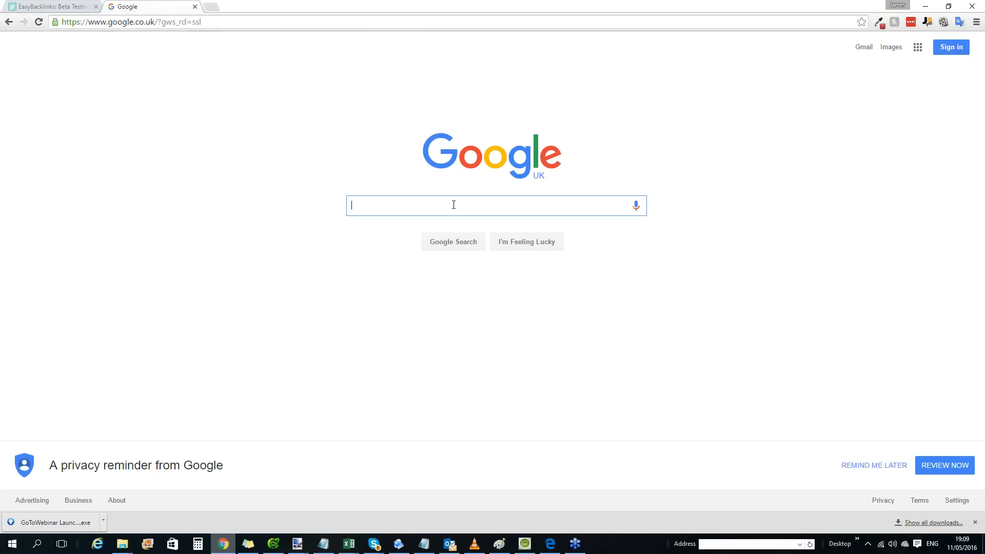
type("esa")
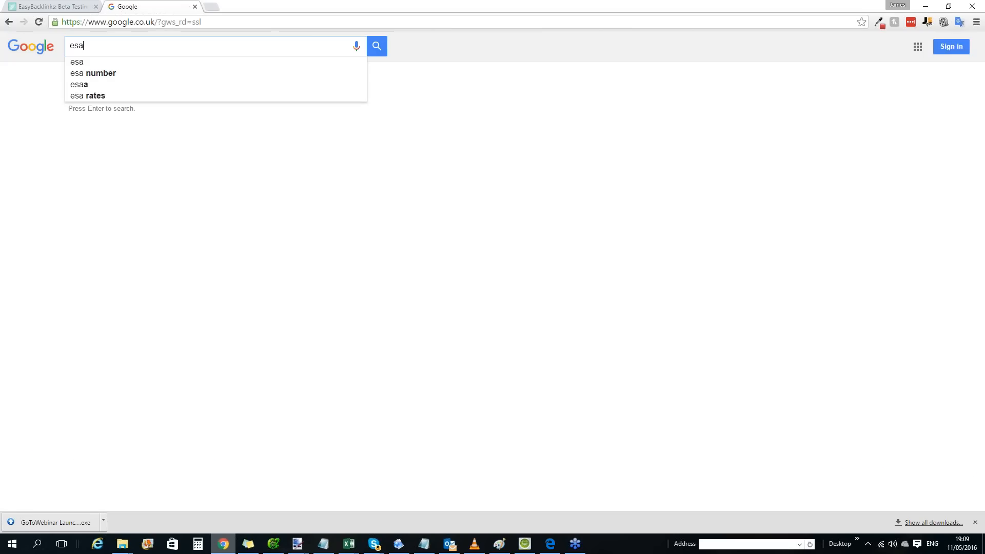
key("BackSpace")
type("tate ")
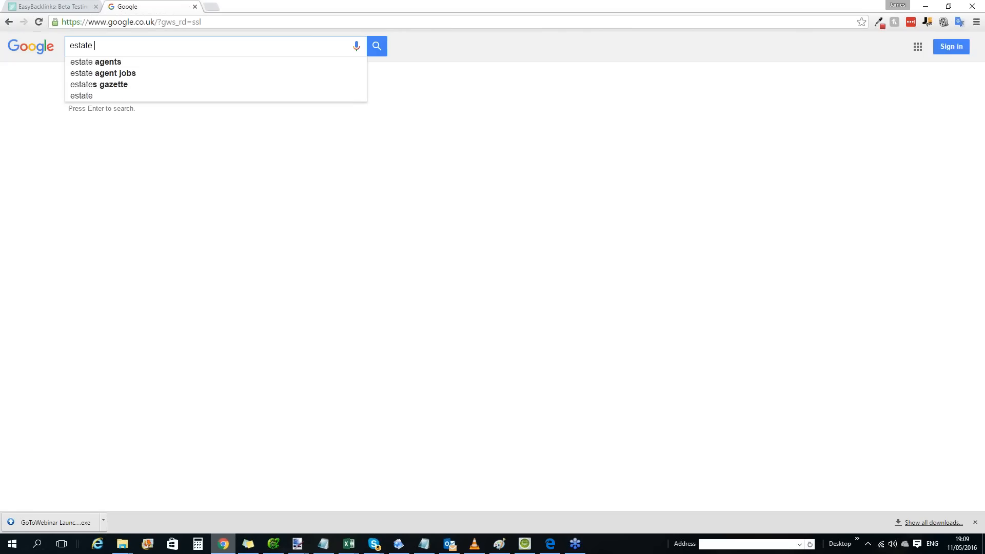
type("agents ")
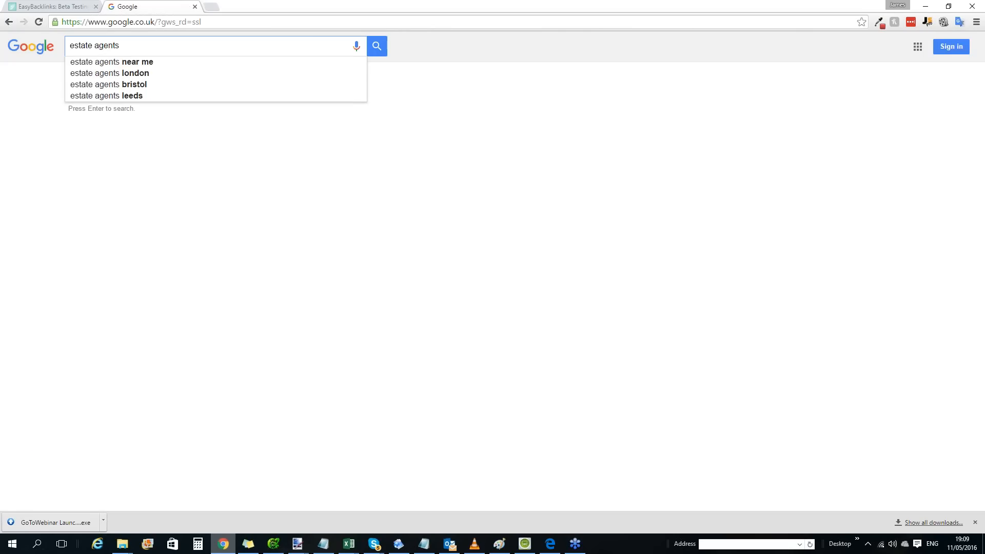
type("sk")
key("BackSpace")
type("elmersdale")
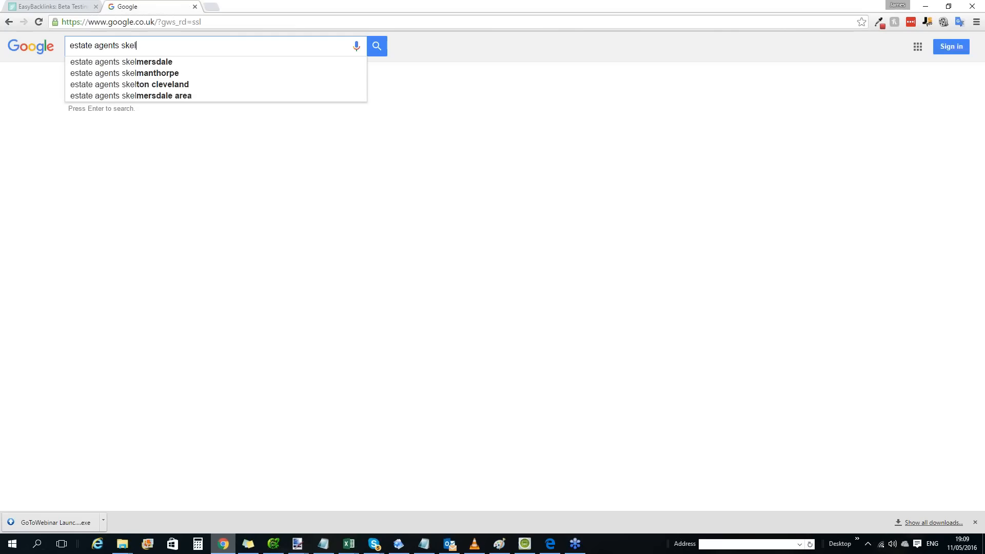
key("Return")
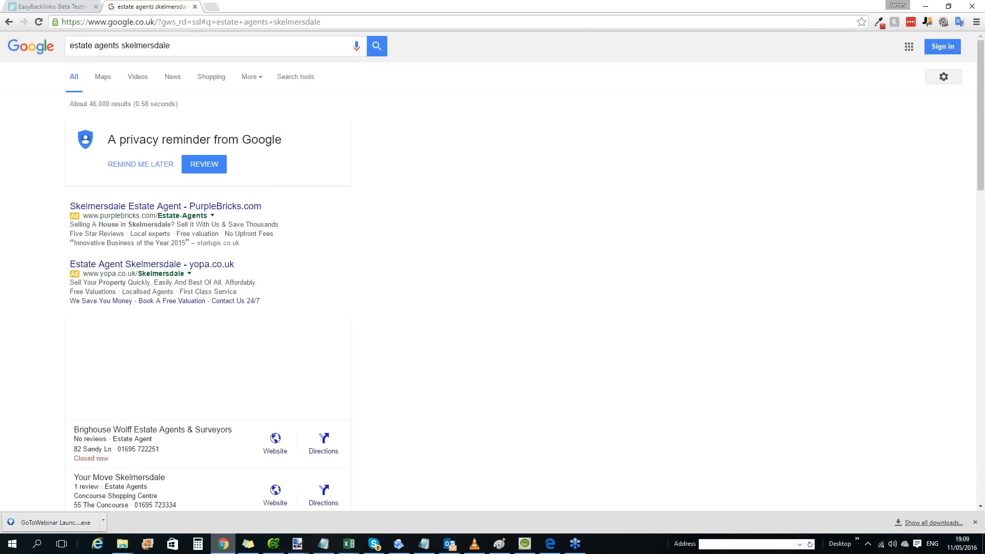
Go through the estate agents search results to the third results page.
scroll(199, 155, "down", 12)
scroll(231, 390, "down", 3)
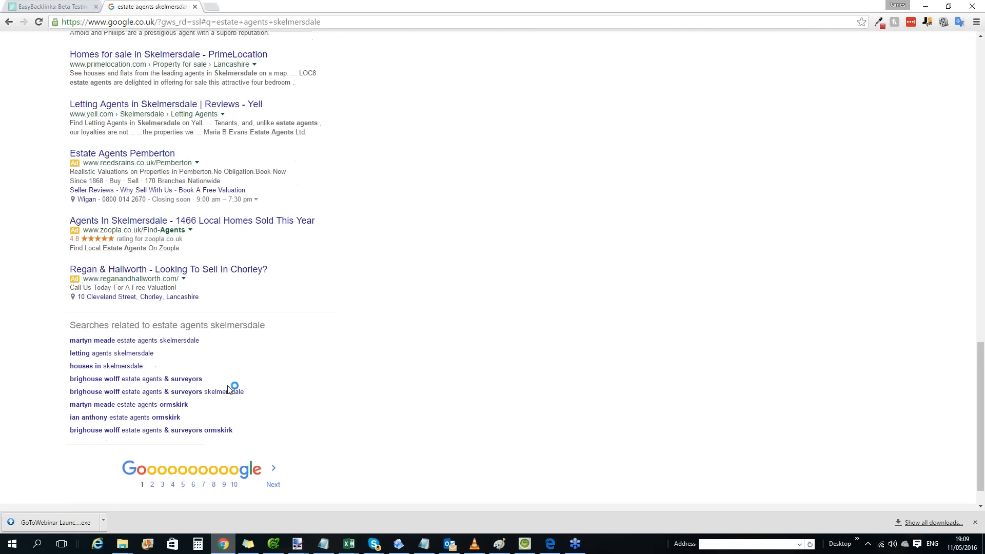
left_click(152, 448)
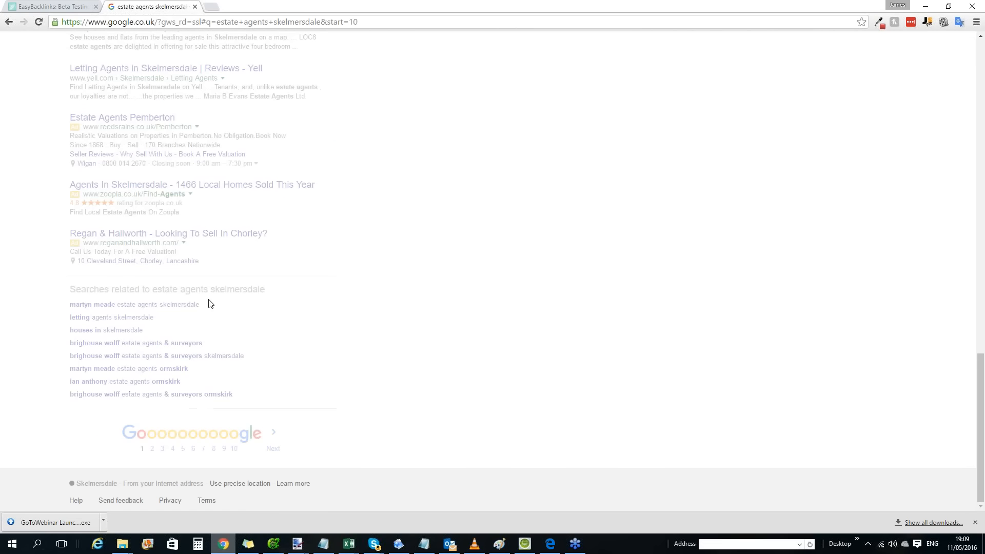
scroll(220, 300, "down", 5)
scroll(220, 298, "down", 8)
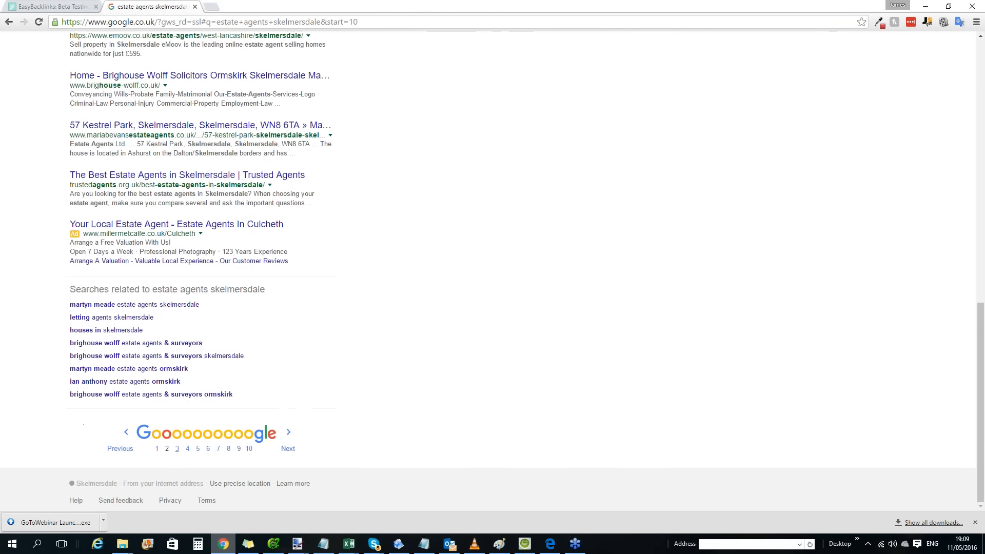
left_click(177, 449)
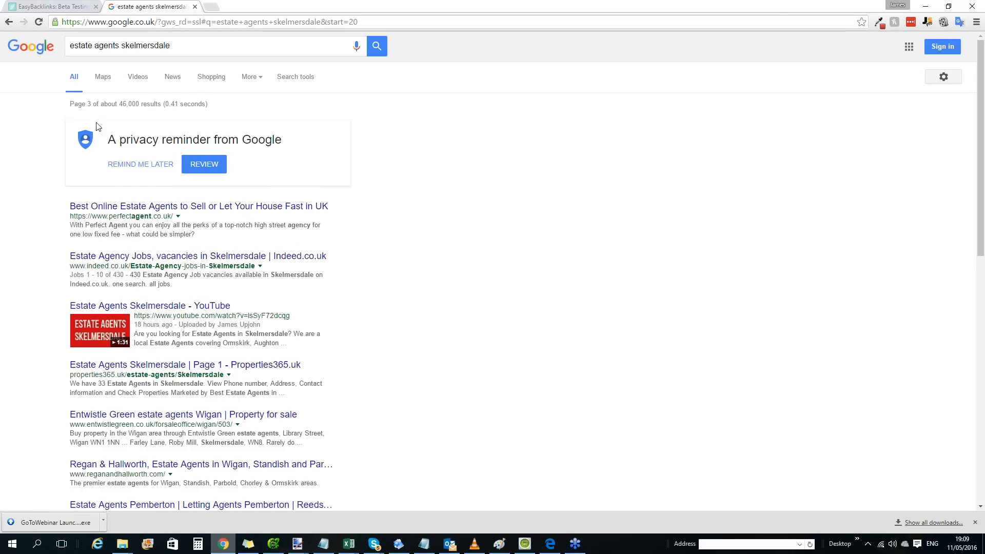
Check the results page number and the upload time of the Estate Agents Skelmersdale YouTube listing, and review the remaining results.
left_click_drag(69, 104, 122, 108)
left_click_drag(173, 324, 138, 325)
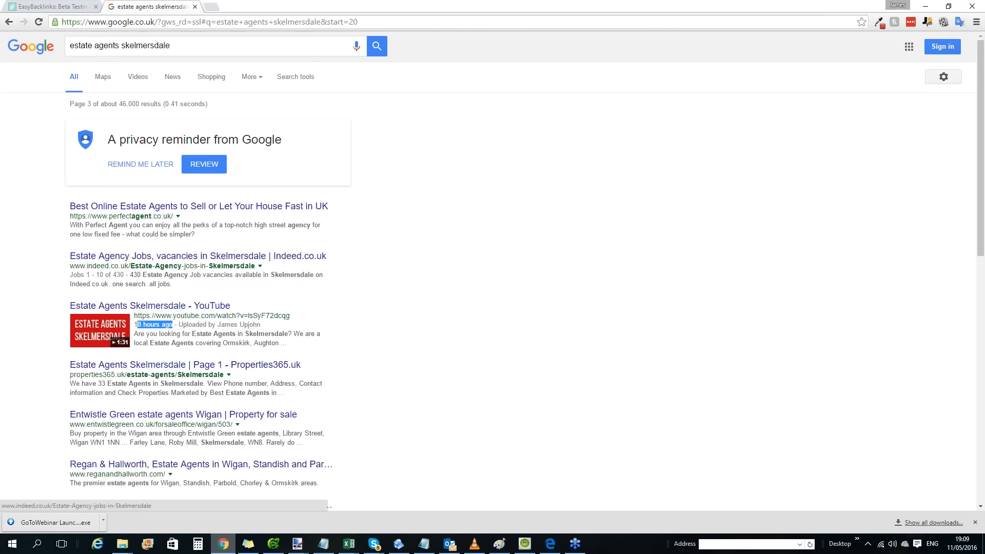
scroll(200, 197, "down", 7)
scroll(200, 197, "down", 4)
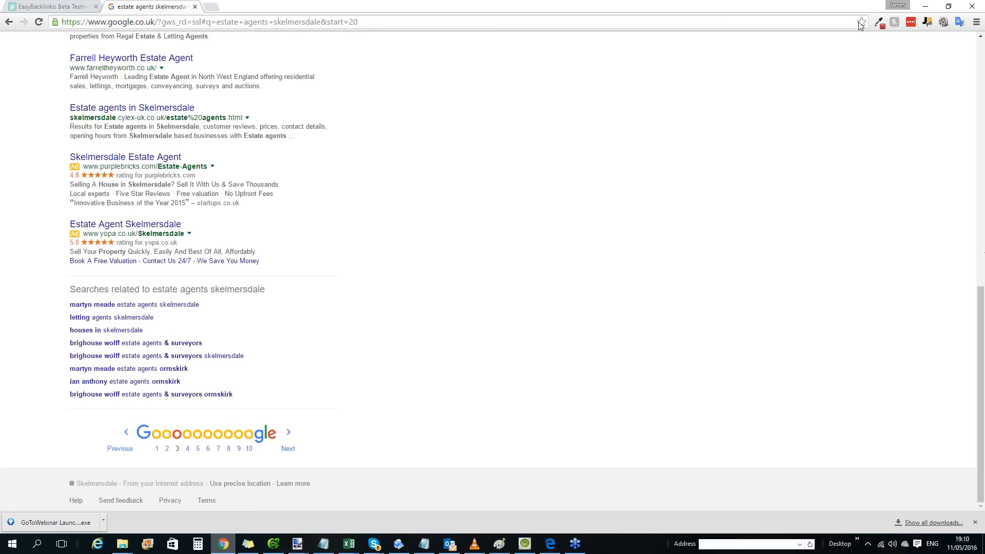
Open a new incognito window and search for "estate agents skelmersdale" in it.
left_click(834, 32)
left_click(976, 22)
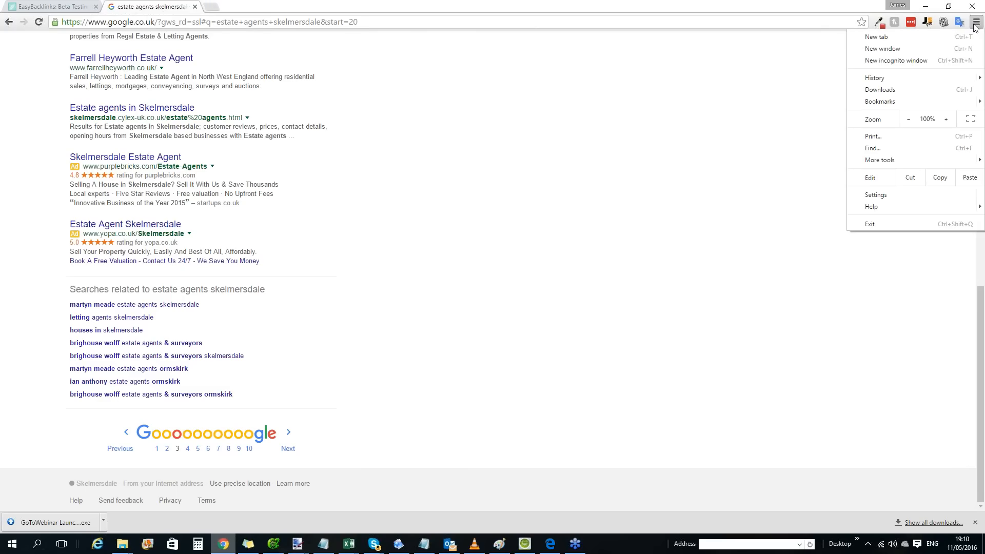
left_click(922, 61)
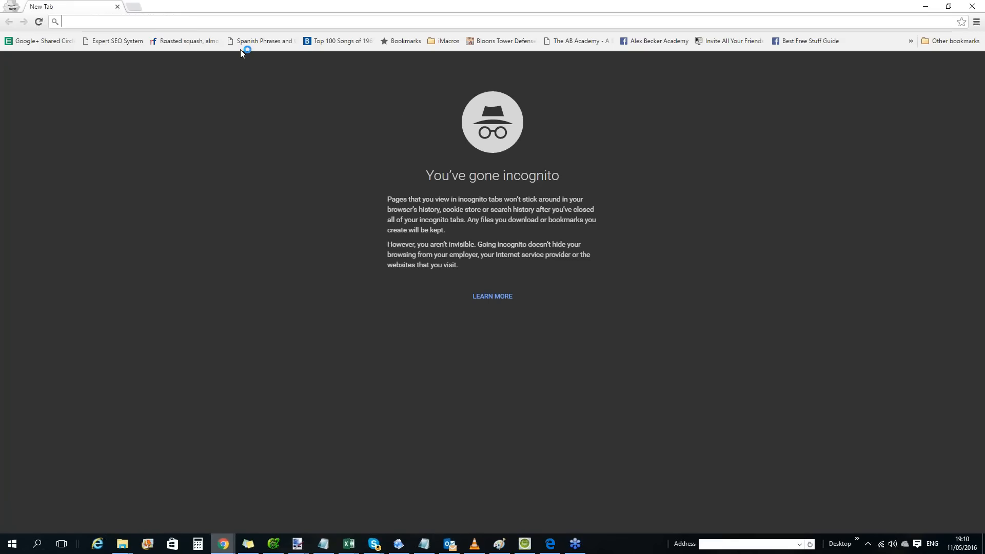
type("estate agents skelmersdale")
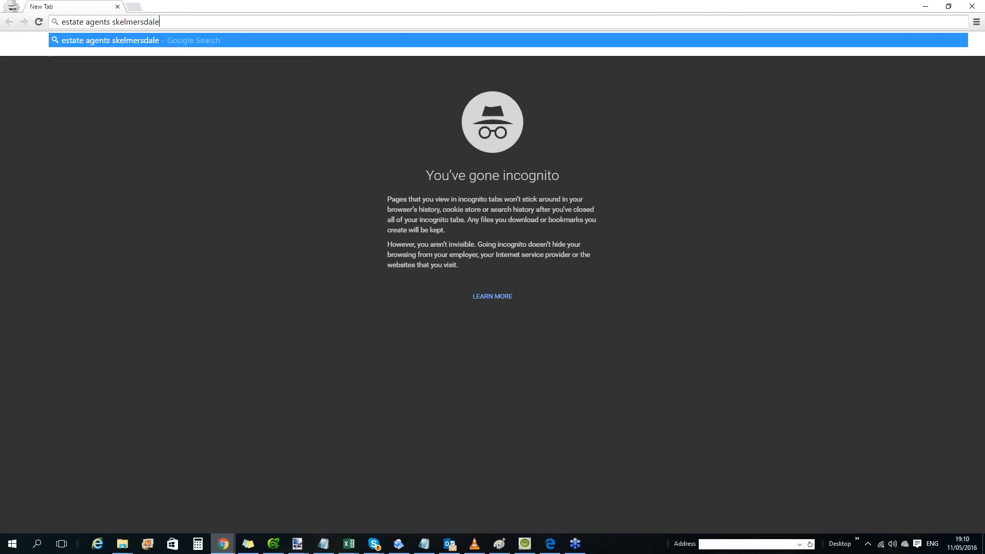
key("Return")
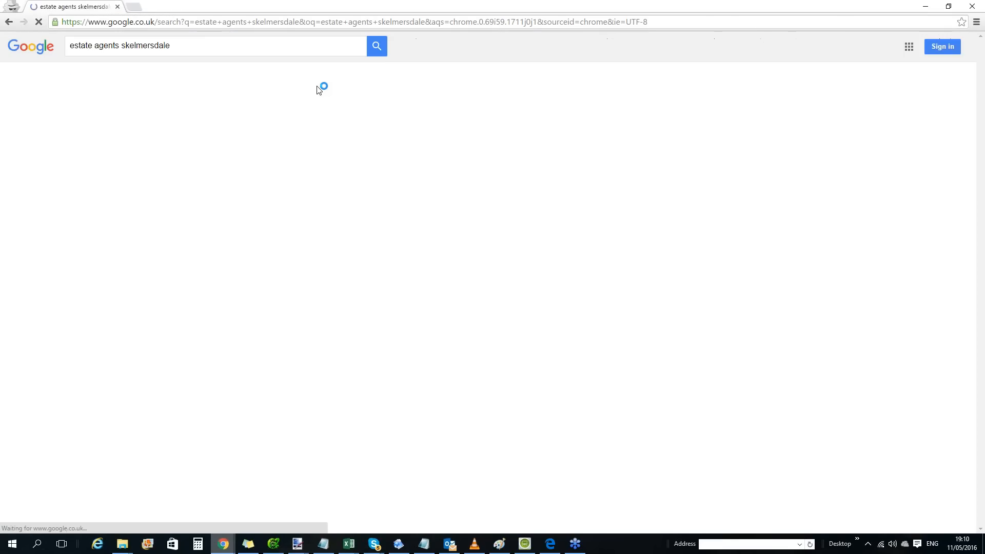
Go to page 3 of the incognito results and highlight the Estate Agents Skelmersdale YouTube listing.
scroll(321, 88, "down", 20)
scroll(206, 308, "down", 1)
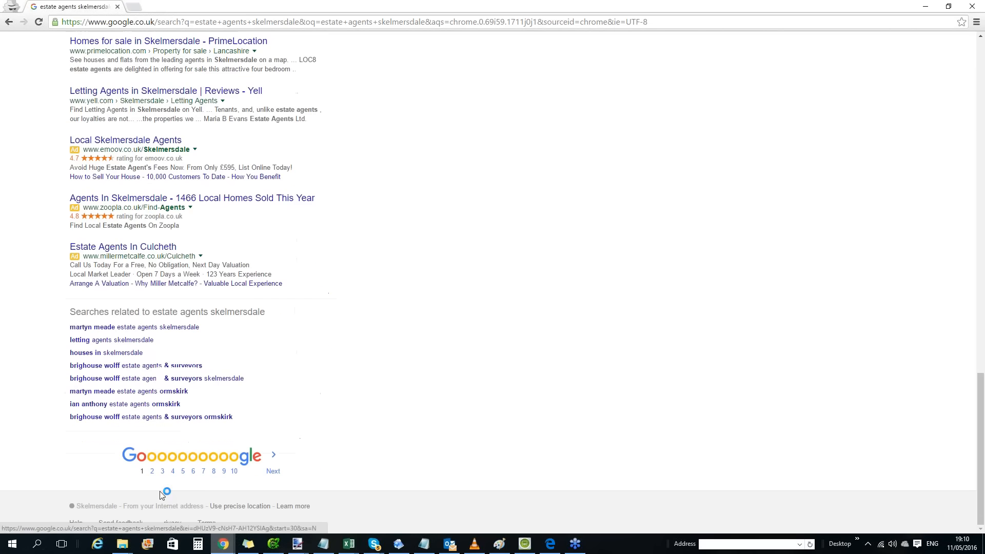
left_click(151, 471)
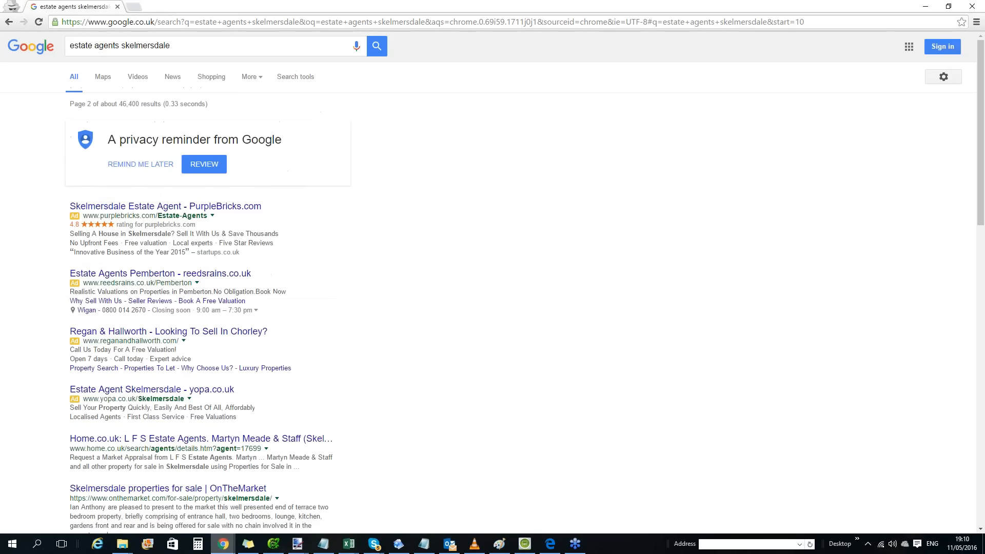
scroll(195, 308, "down", 15)
left_click(178, 471)
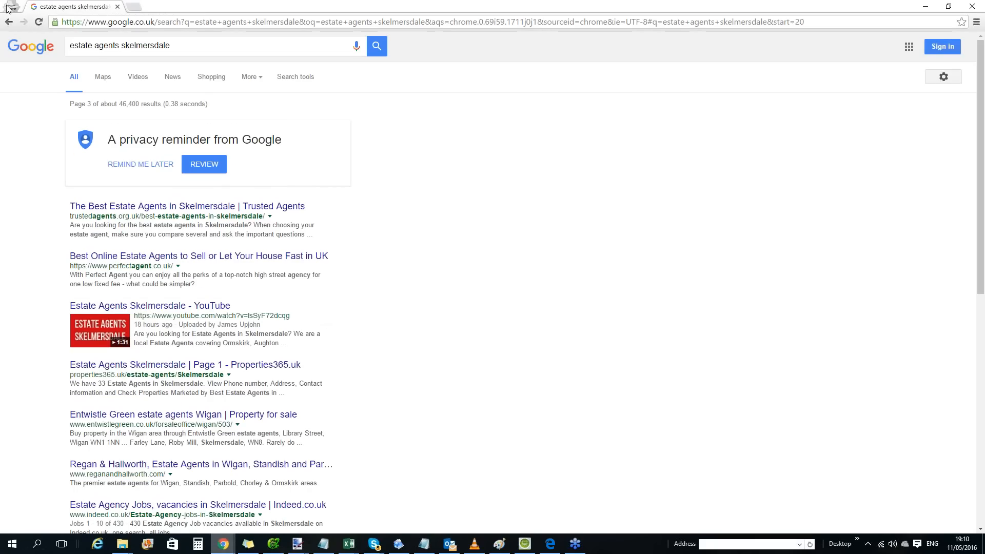
left_click_drag(302, 348, 56, 298)
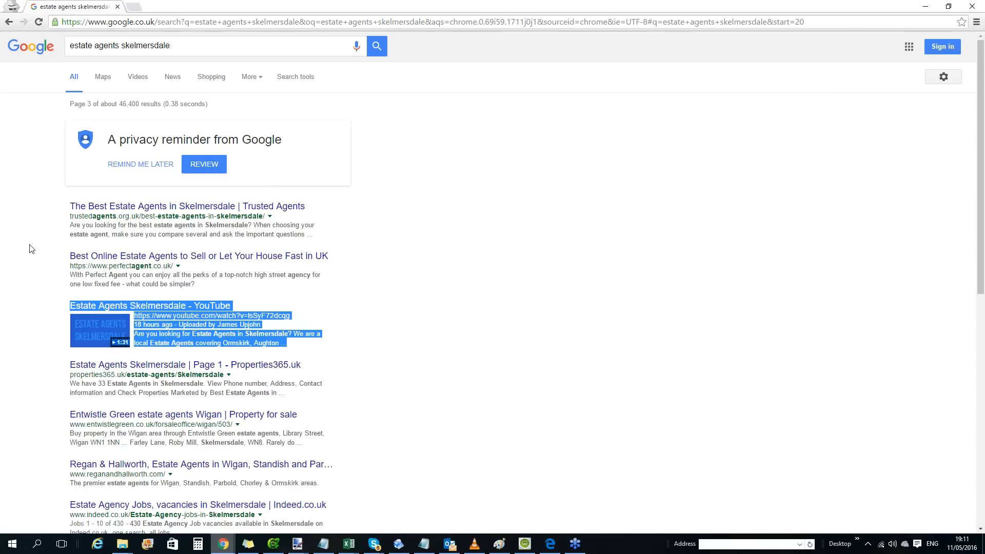
Replace the search query with the suggested "concourse shopping centre" and run the search.
left_click_drag(174, 46, 5, 40)
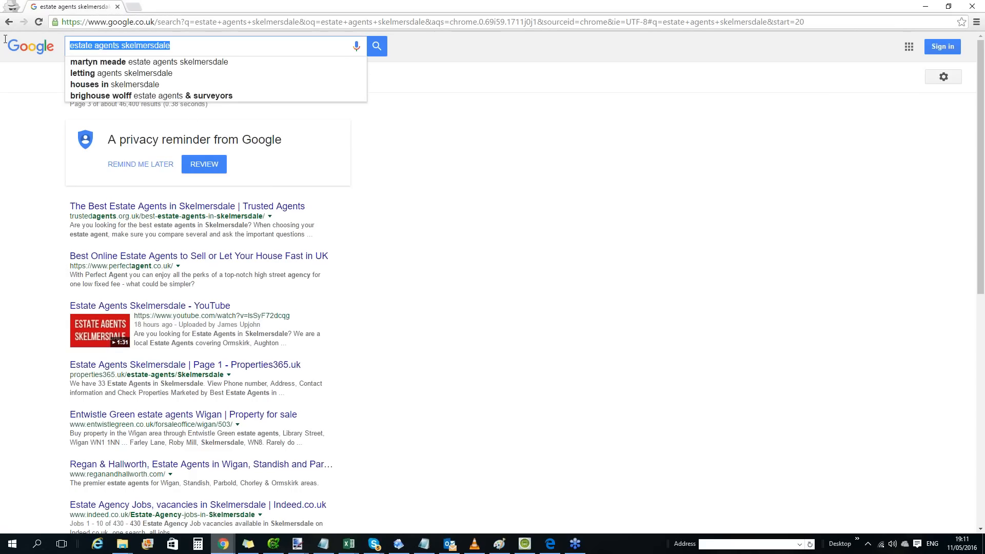
type("concour")
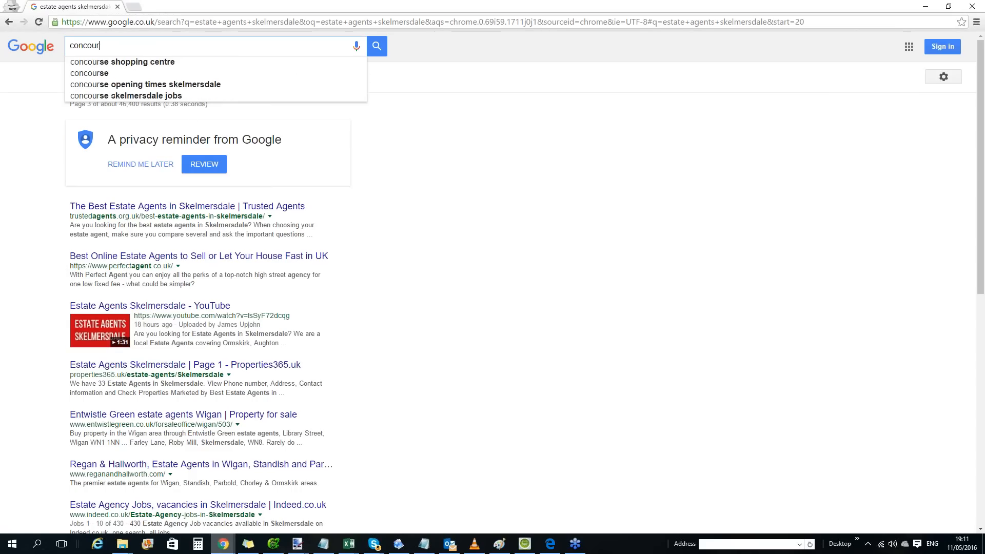
type("se")
key("Down")
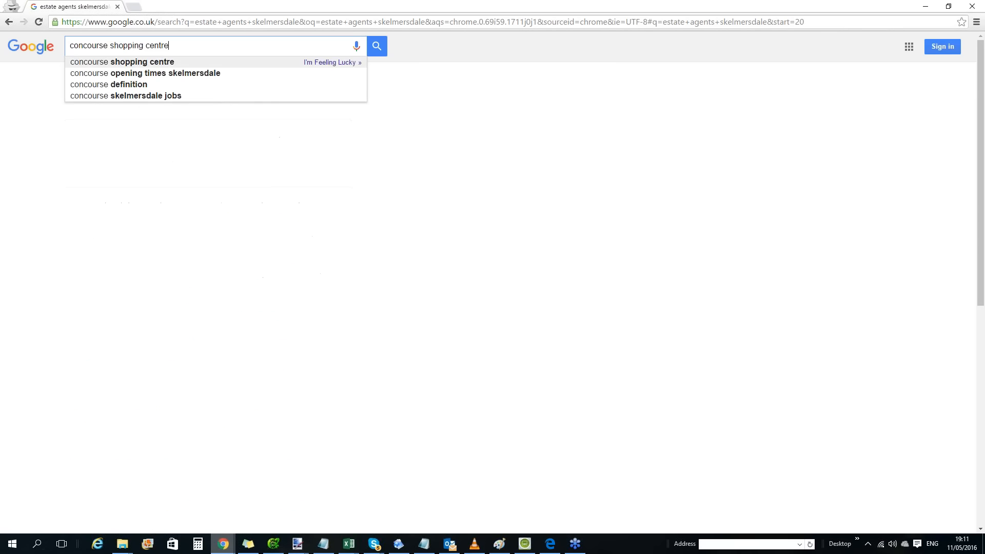
key("Return")
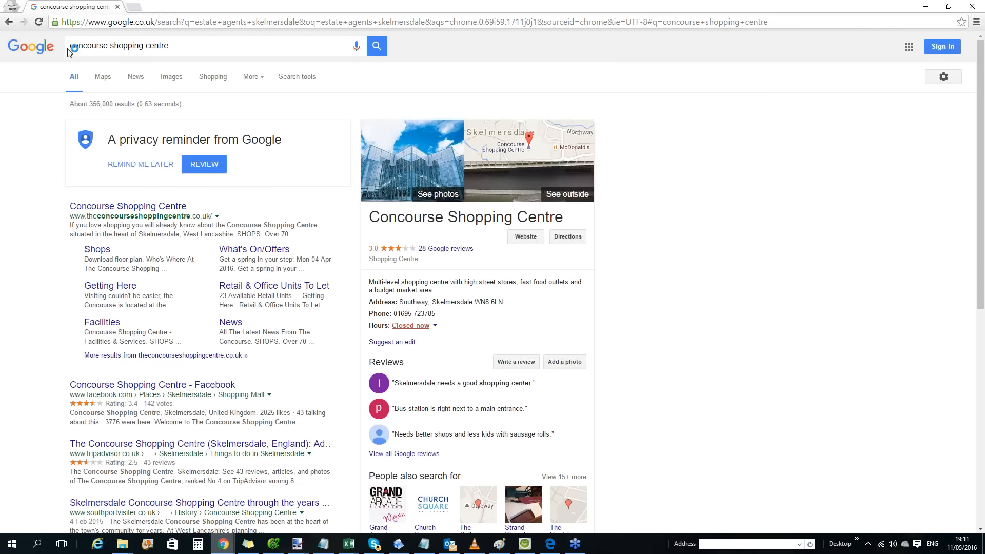
Look through pages 2 to 7 of the "concourse shopping centre" results for the YouTube video listing.
scroll(152, 174, "down", 6)
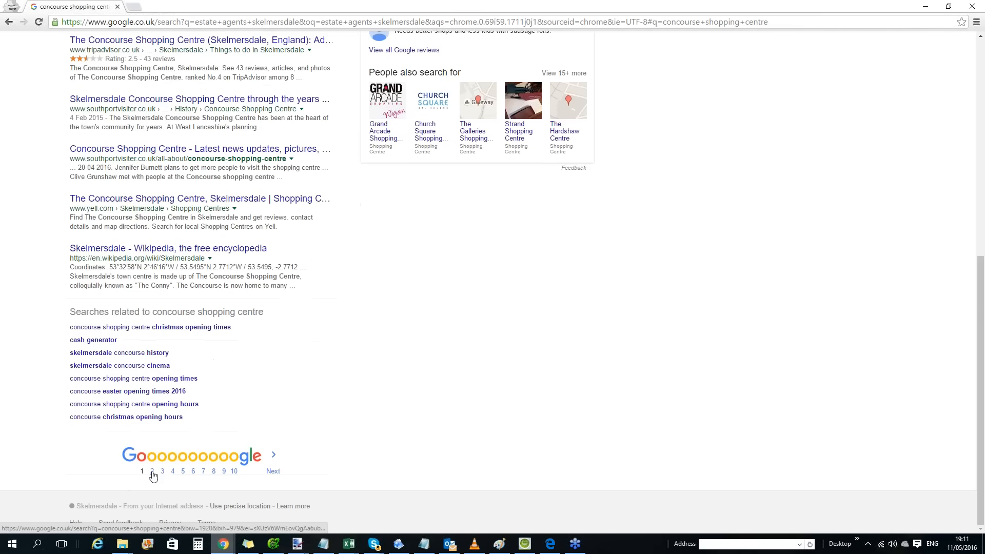
left_click(152, 471)
scroll(224, 124, "down", 8)
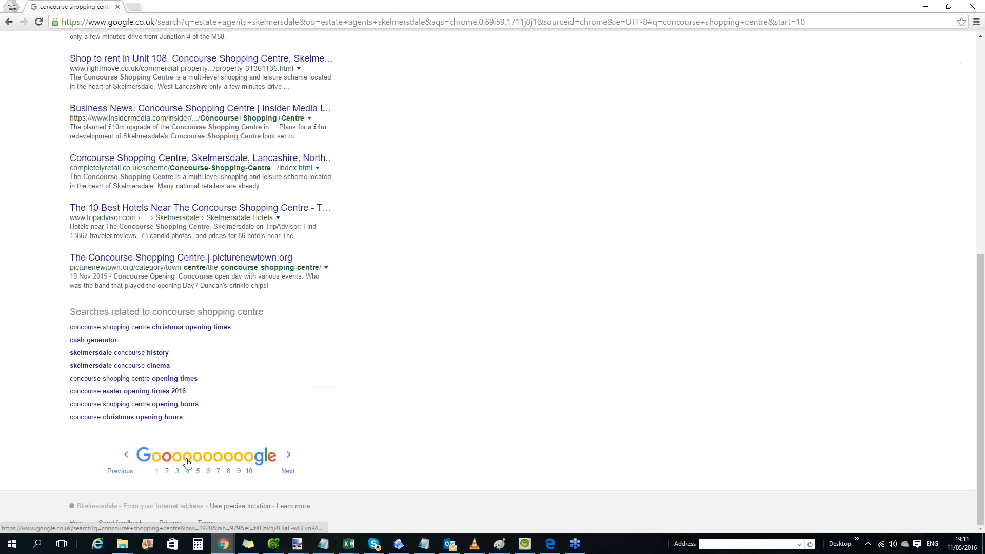
left_click(180, 466)
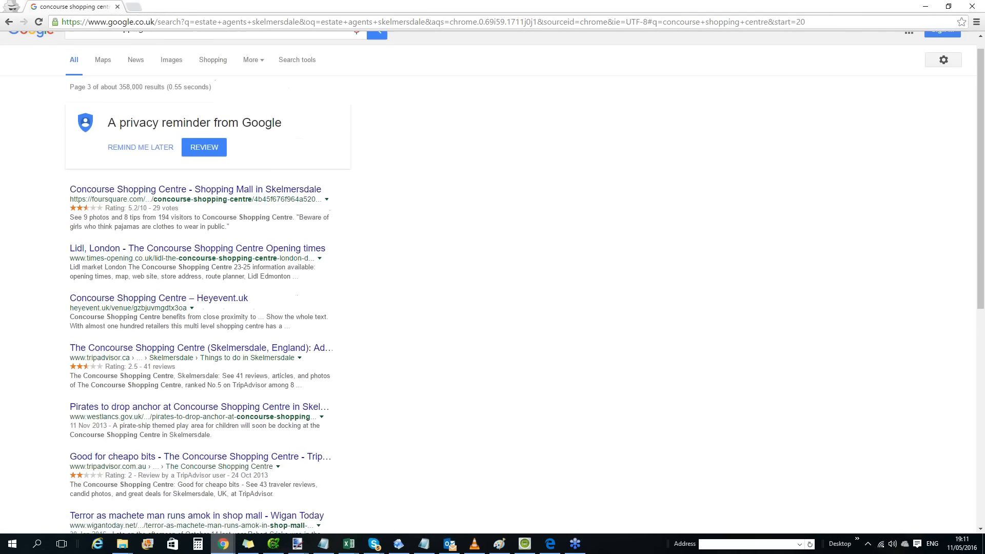
scroll(184, 467, "down", 10)
left_click(188, 471)
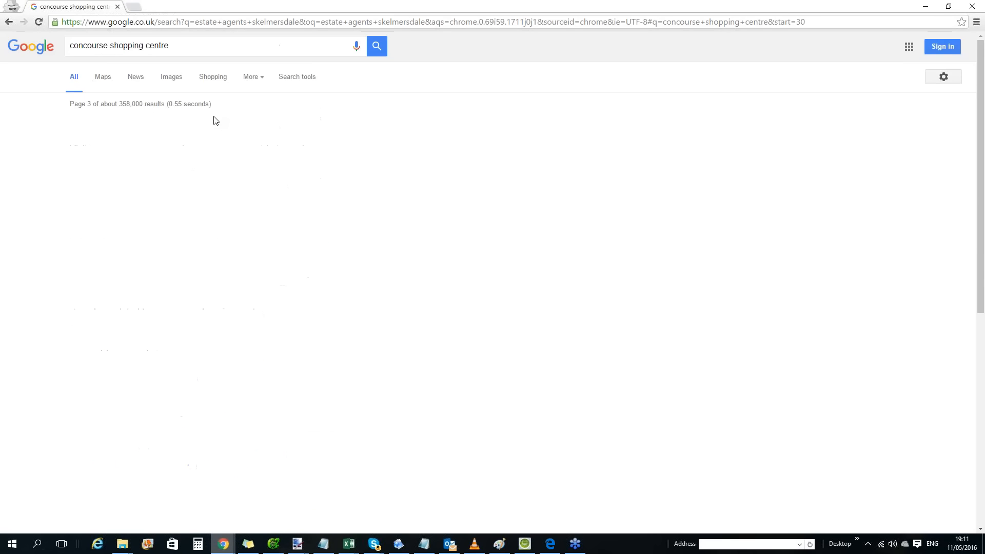
scroll(190, 470, "down", 10)
left_click(197, 472)
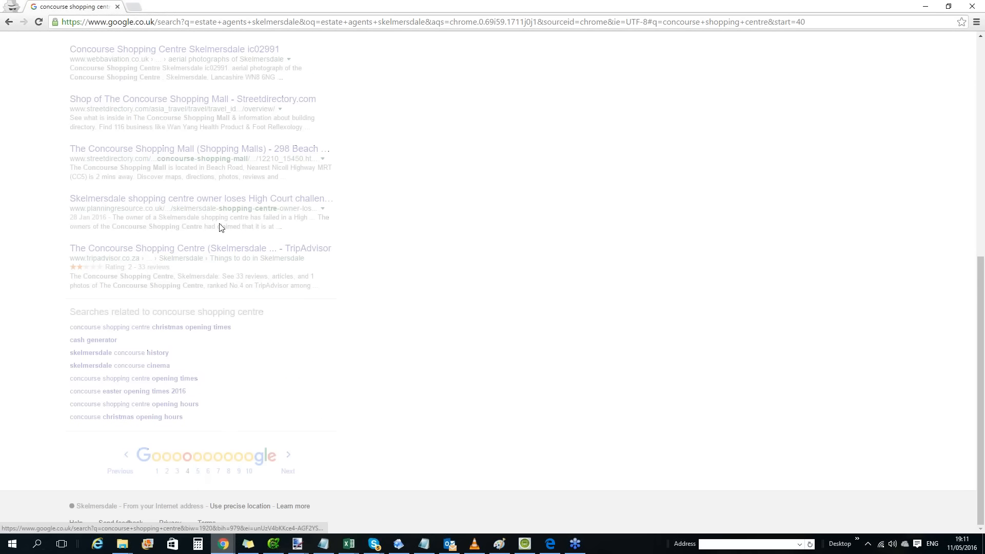
scroll(228, 134, "down", 10)
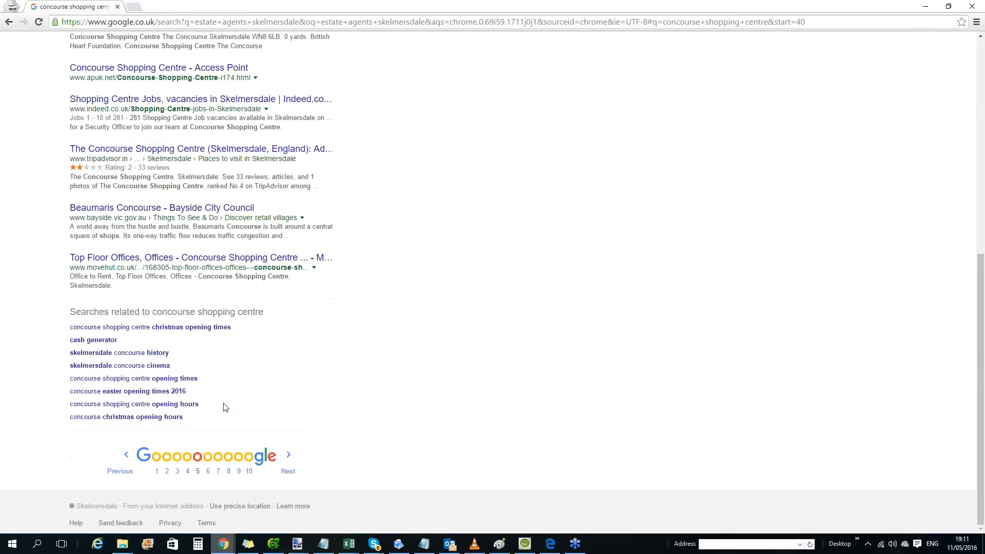
left_click(207, 471)
scroll(225, 257, "down", 10)
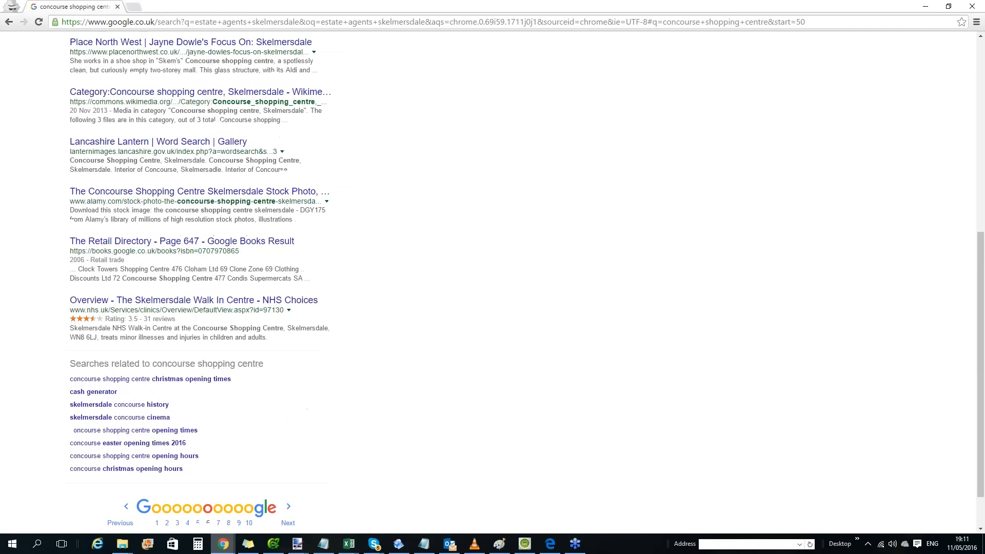
left_click(218, 471)
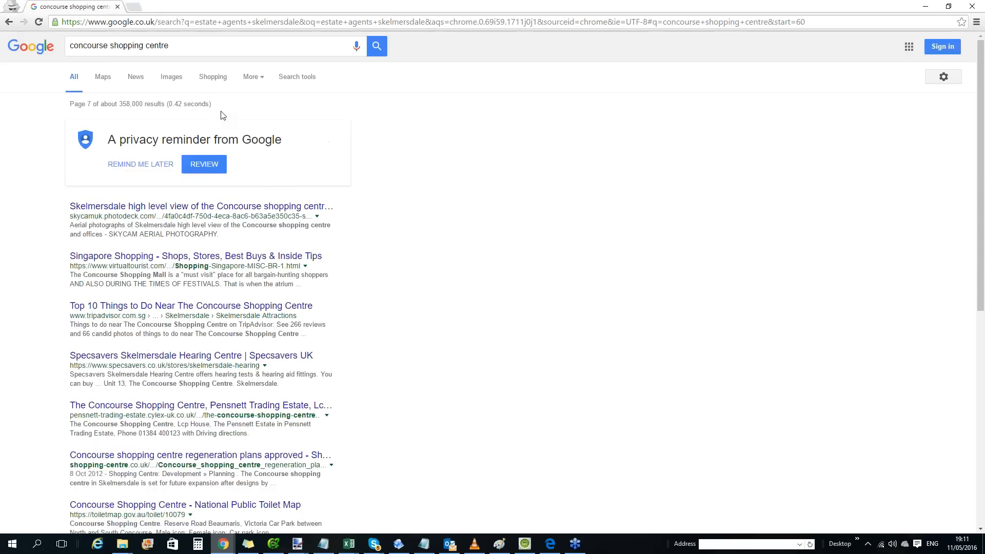
scroll(224, 140, "down", 10)
scroll(224, 141, "up", 9)
scroll(206, 118, "up", 2)
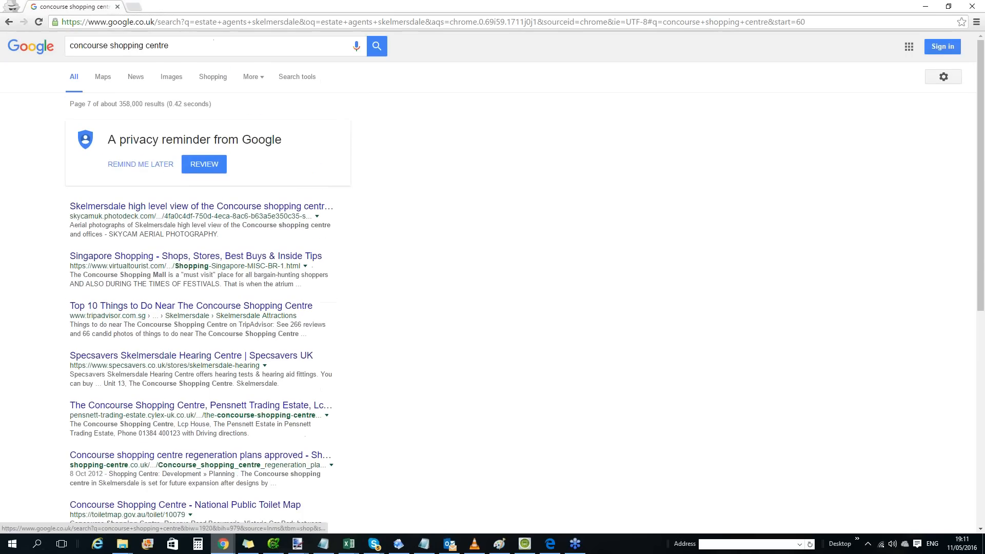
Change the search query to the suggested "concourse centre skelmersdale" and run the search.
left_click(145, 46)
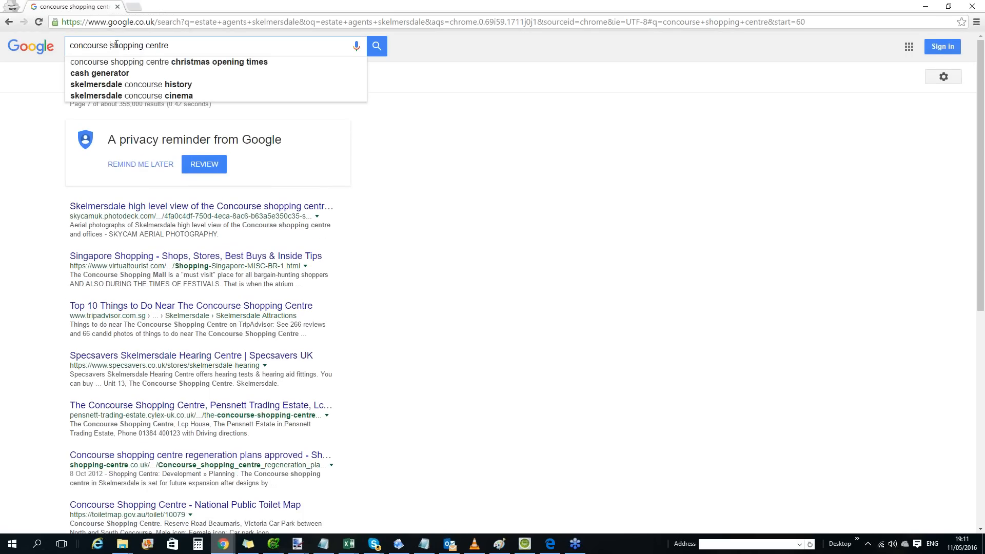
left_click_drag(109, 45, 300, 48)
type("center skelme")
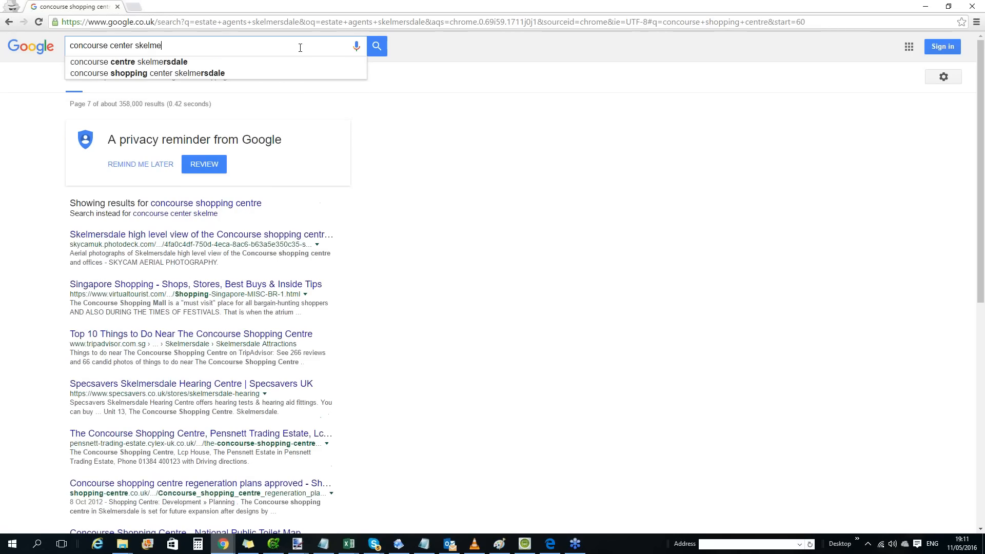
key("Down")
key("Return")
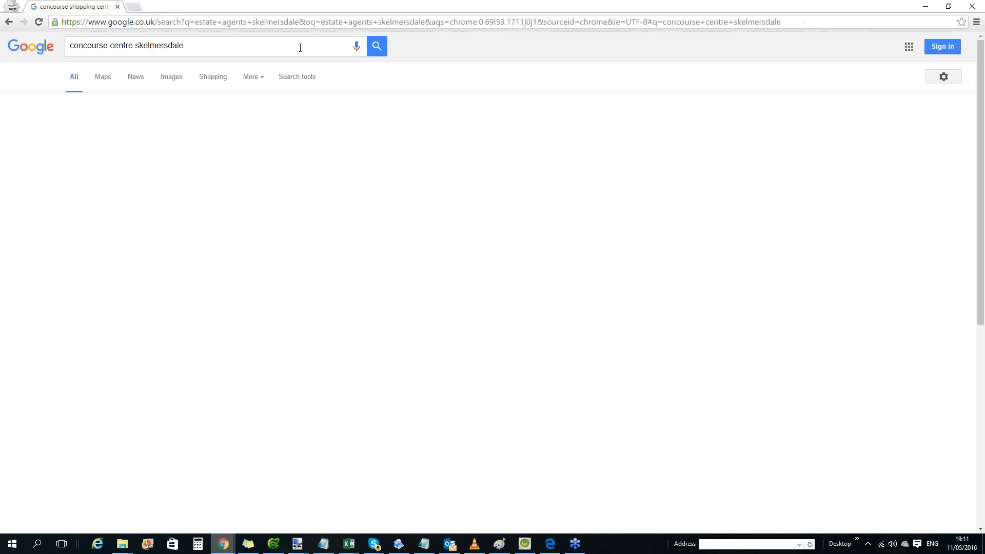
Look through the "concourse centre skelmersdale" results up to page 6 for the Concourse Shopping Centre Skelmersdale YouTube listing.
scroll(310, 155, "down", 7)
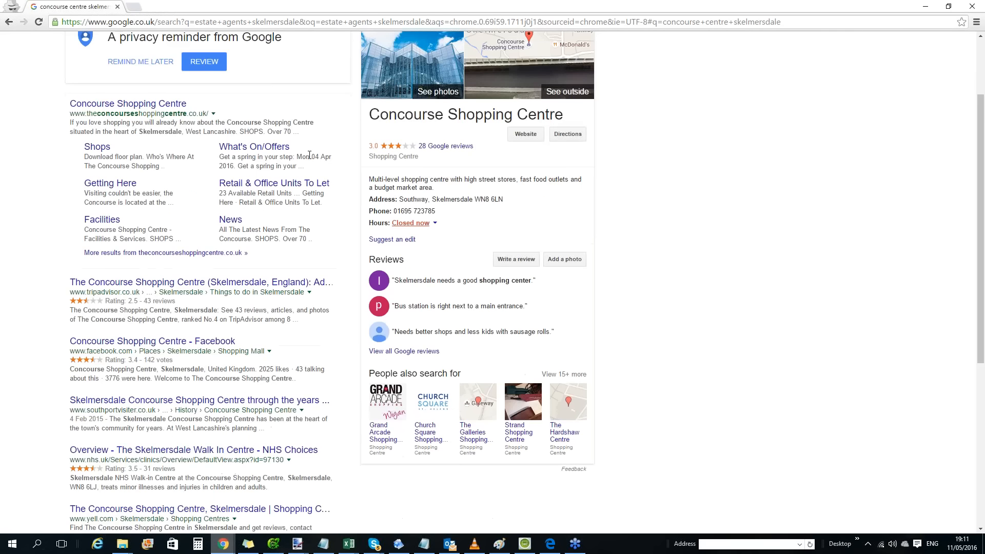
scroll(308, 210, "down", 1)
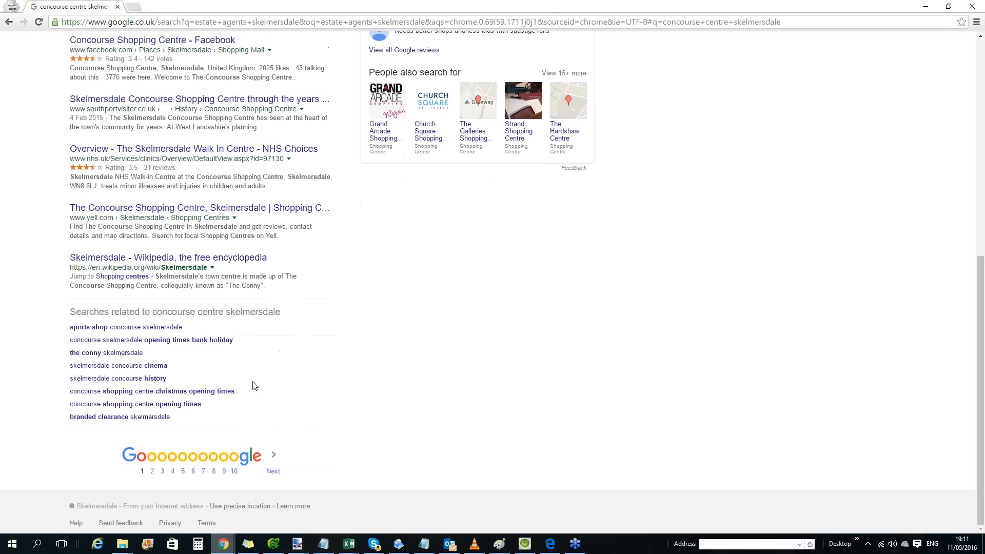
left_click(152, 471)
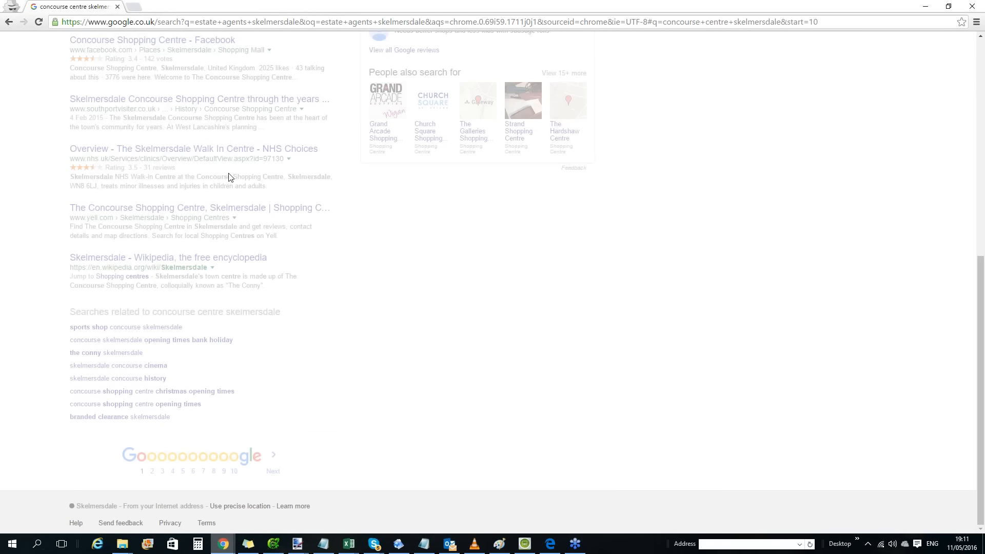
scroll(222, 189, "down", 10)
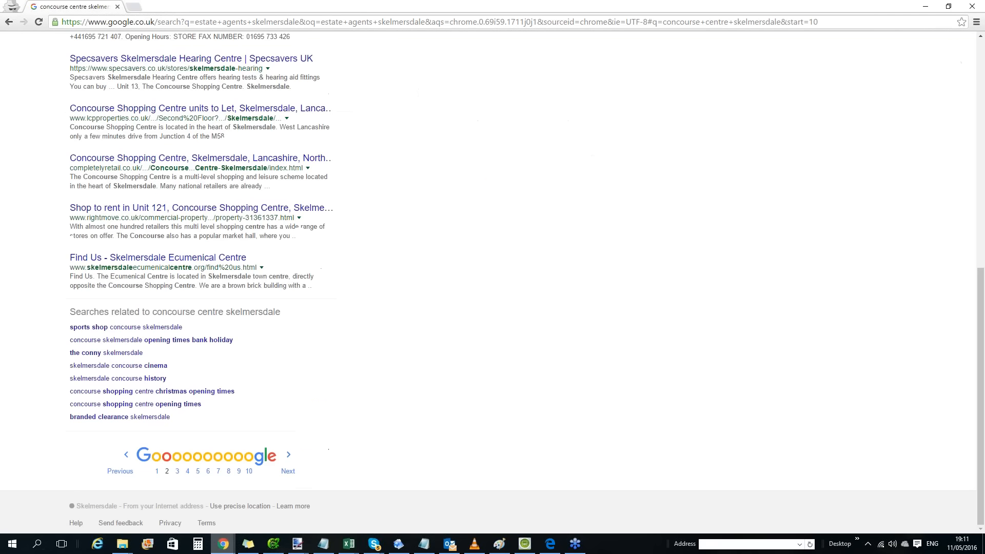
left_click(177, 471)
scroll(221, 156, "down", 10)
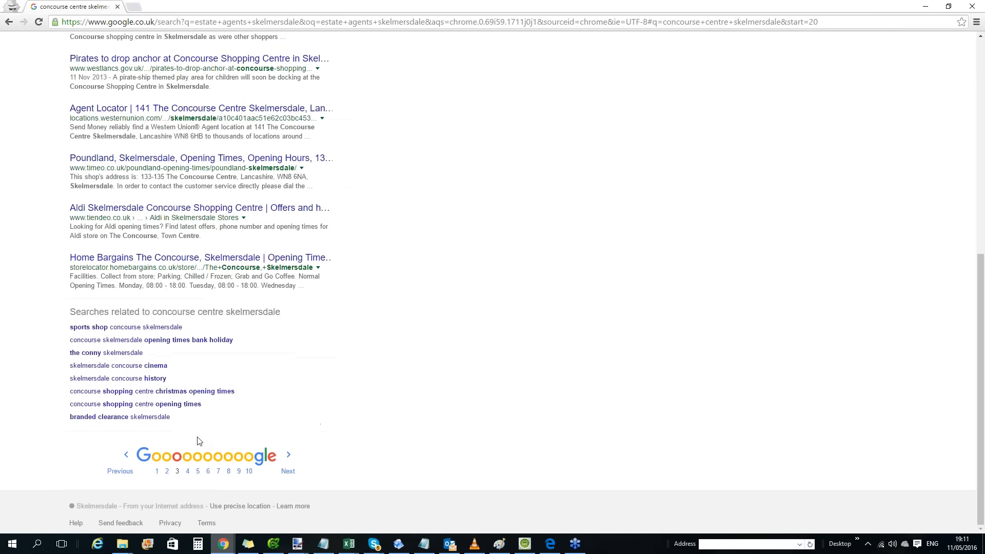
left_click(188, 472)
scroll(259, 198, "down", 10)
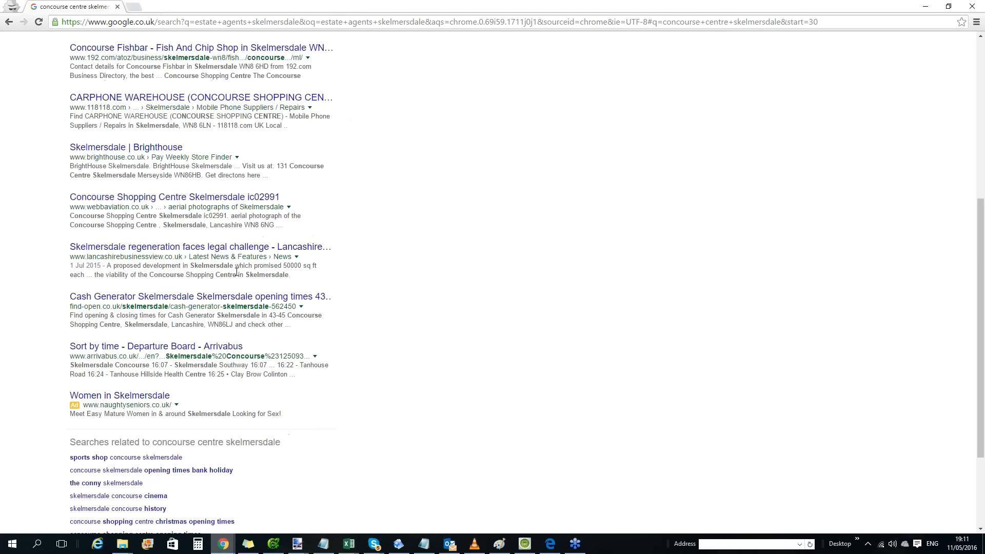
left_click(198, 471)
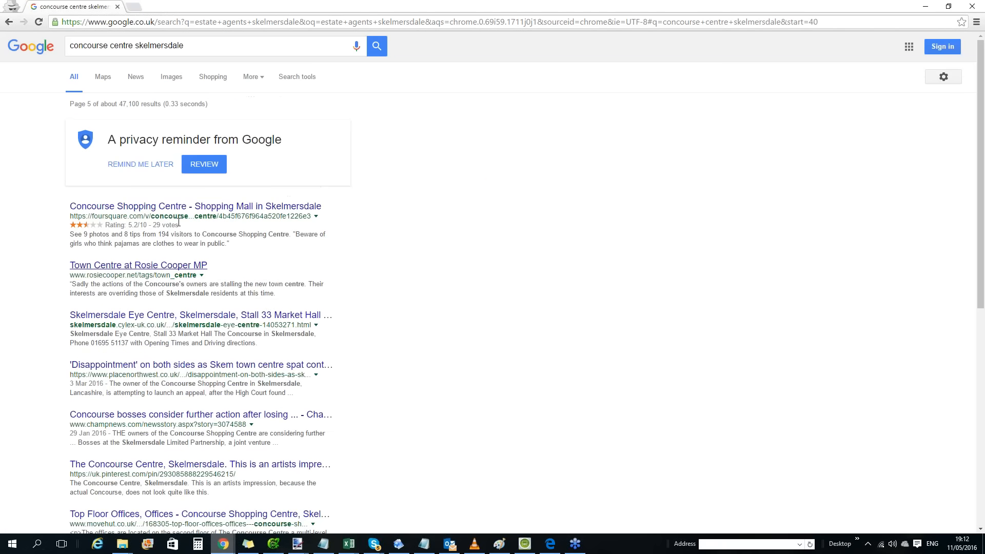
scroll(197, 308, "down", 10)
left_click(208, 472)
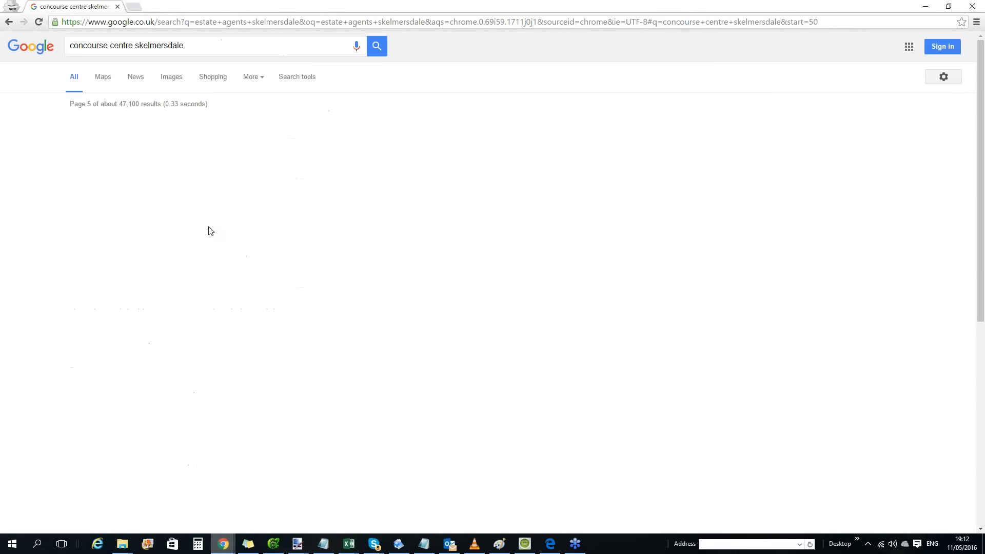
scroll(209, 231, "down", 10)
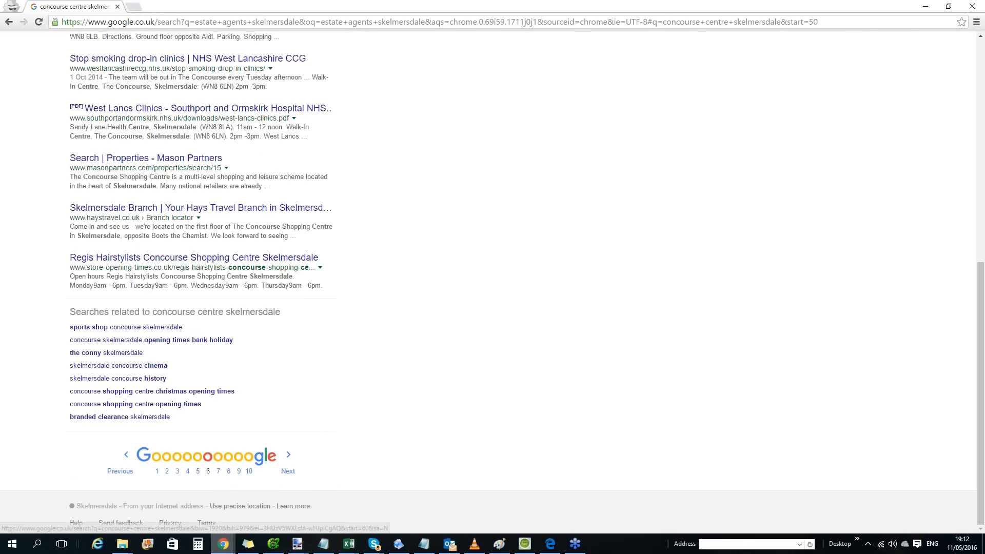
scroll(250, 230, "up", 1)
scroll(250, 230, "up", 8)
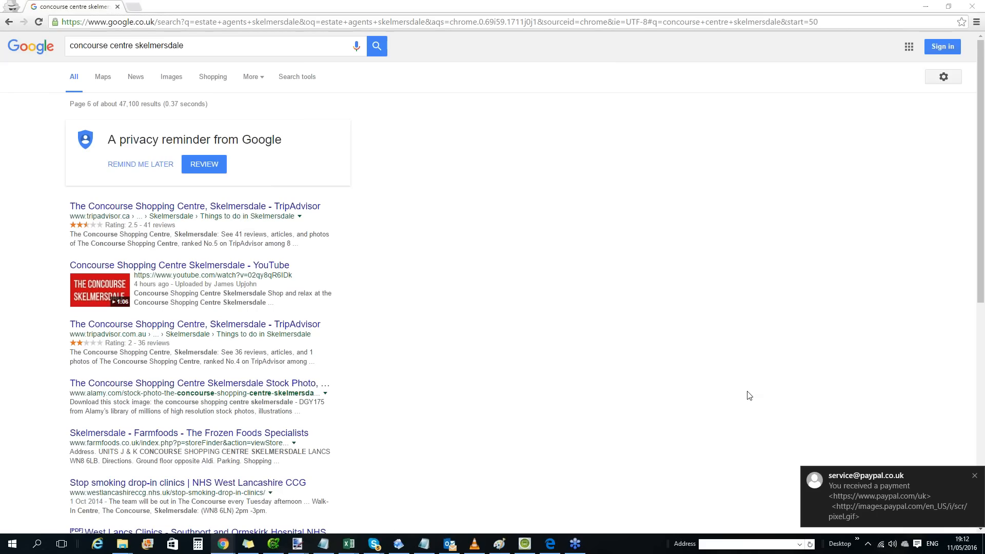
Dismiss the incoming e-mail notifications covering the search results.
left_click(974, 476)
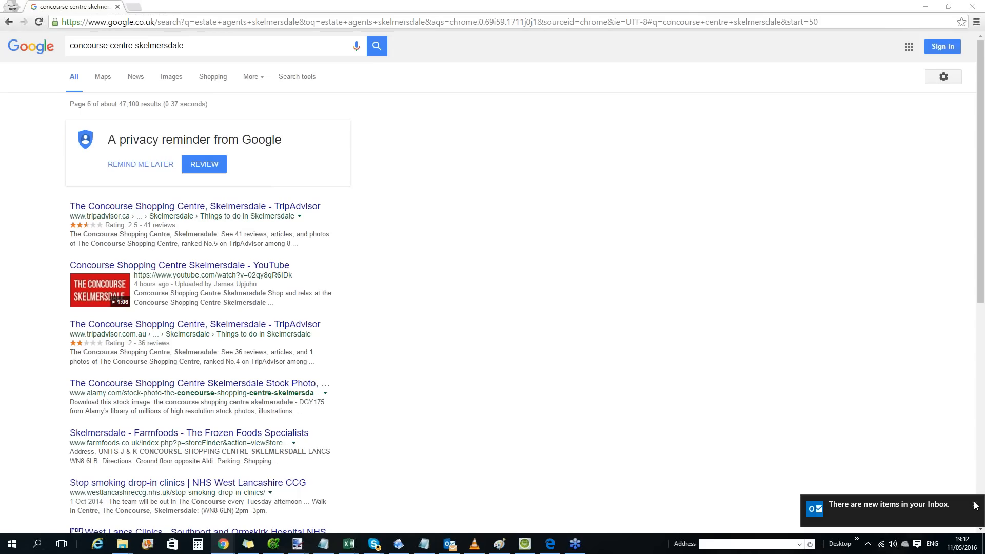
left_click(975, 502)
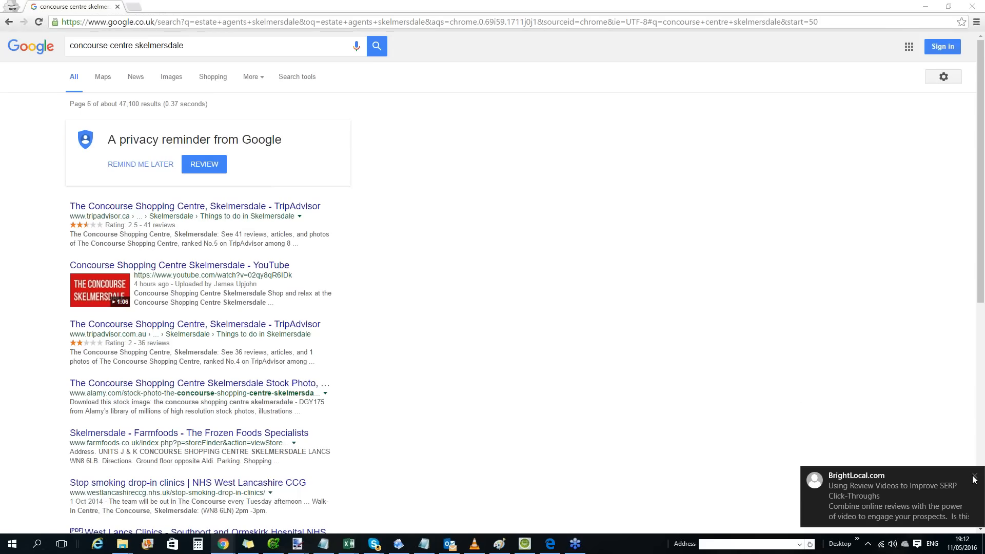
left_click(975, 477)
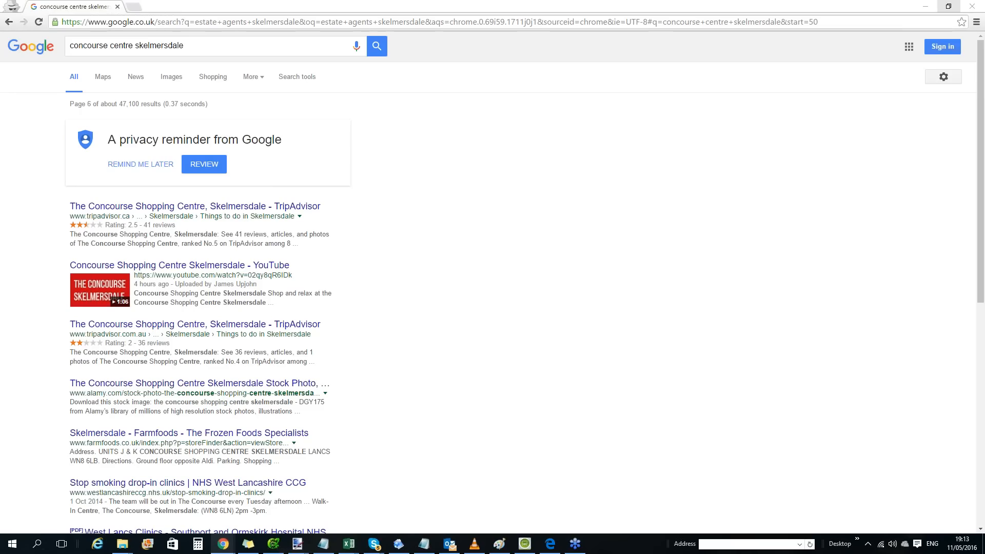
Close the incognito window and open the EasyBacklinks login page from its beta signup page.
left_click(972, 5)
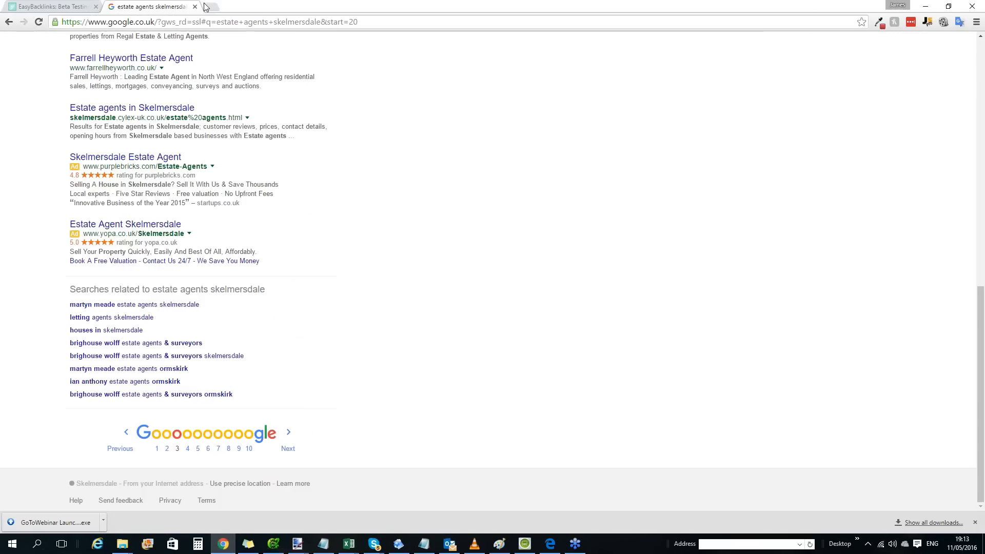
left_click(72, 4)
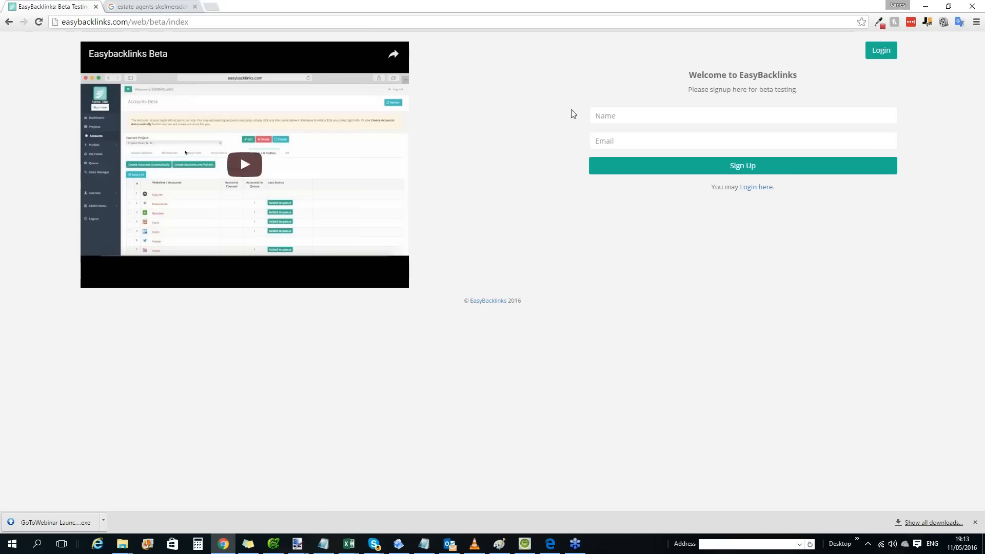
left_click(882, 50)
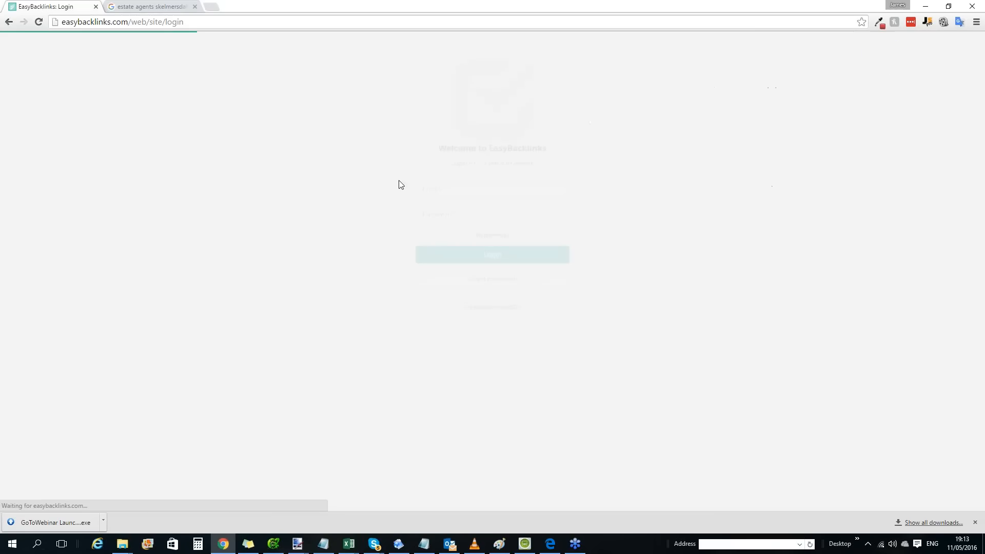
Fill in the account's e-mail address in the EasyBacklinks login form.
left_click(501, 196)
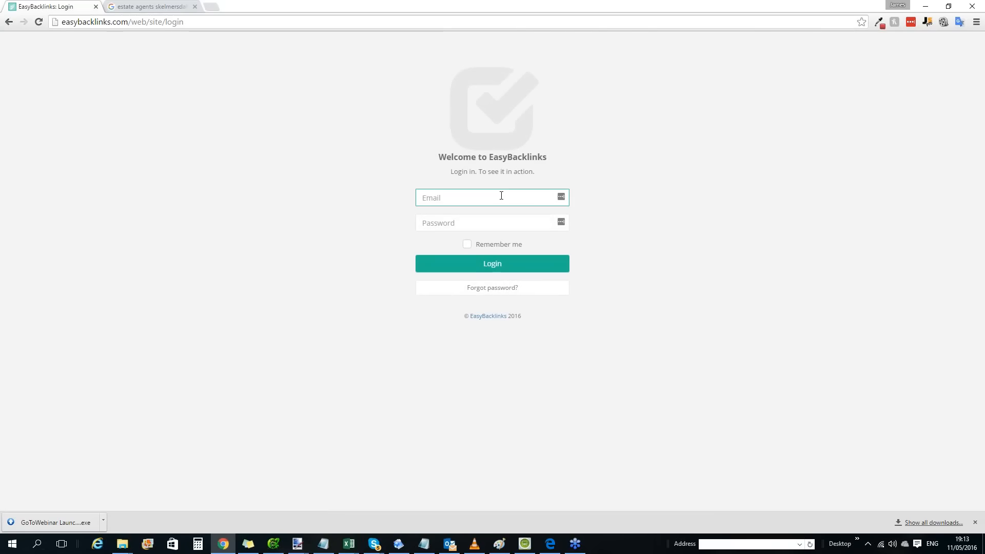
key("Tab")
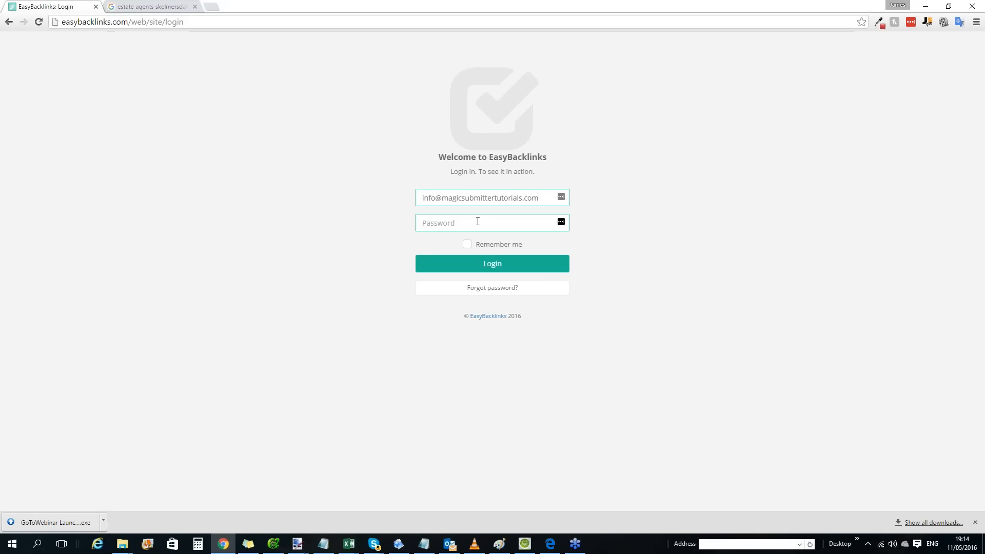
Enter the account password, correcting its mistyped characters, and try to log in.
type("•••••••")
key("BackSpace")
key("BackSpace")
key("BackSpace")
key("BackSpace")
key("BackSpace")
key("BackSpace")
key("BackSpace")
type("•••••••••••••••••")
left_click(458, 257)
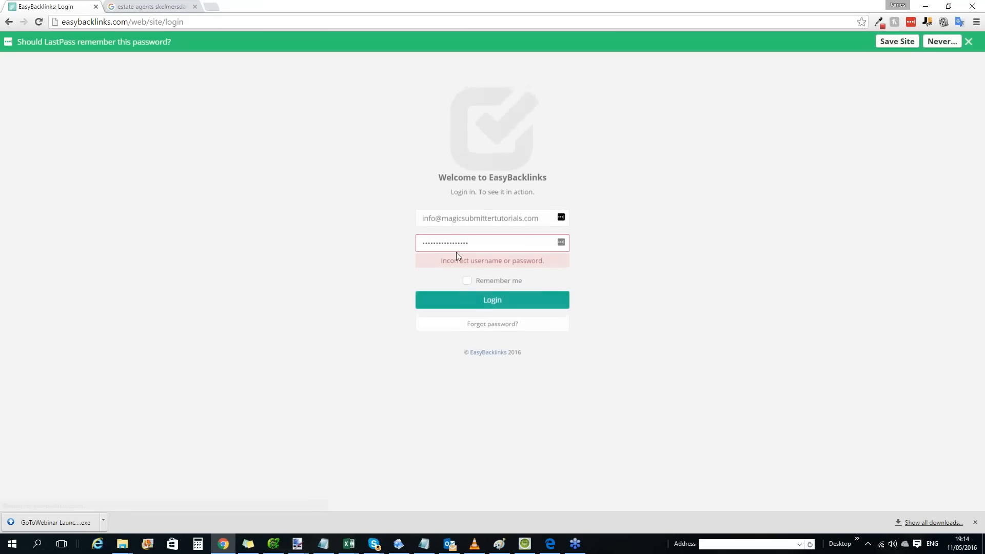
Clear the rejected password, enter the account password again and retry the login.
double_click(491, 242)
type("•••••••••")
key("ctrl+a")
key("BackSpace")
type("•••••••••••••")
key("Return")
Replace the password field's content with the correct account password and log in to the EasyBacklinks dashboard.
left_click(488, 238)
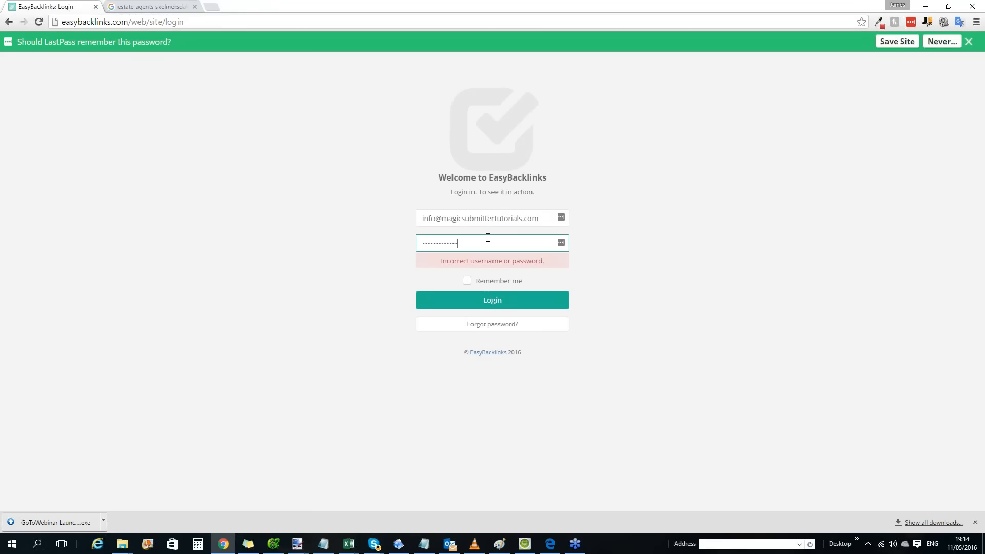
key("ctrl+a")
type("••••••")
key("ctrl+a")
key("BackSpace")
type("••••••••")
key("Return")
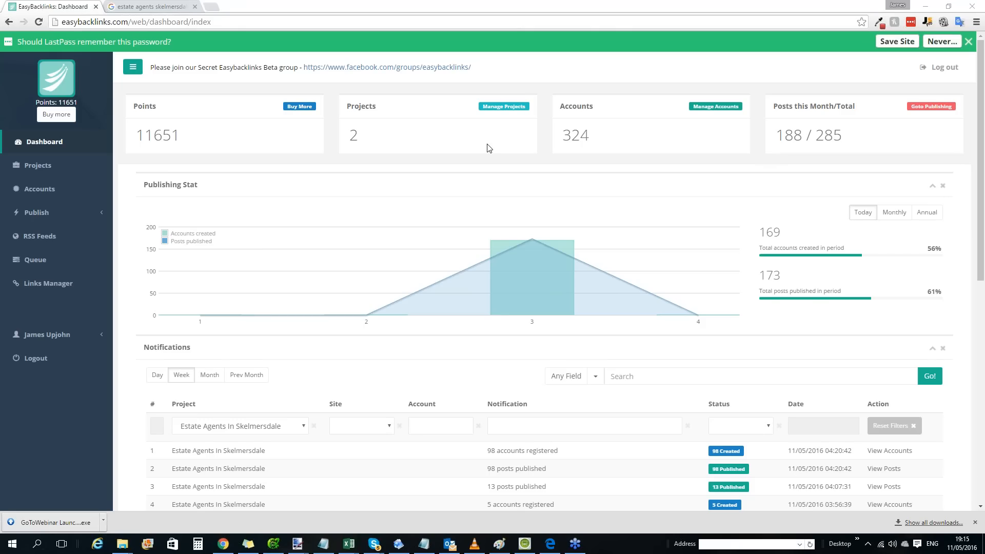
Open the Accounts Desk for the Estate Agents In Skelmersdale project and examine its Status Updates and Bookmarks sites.
left_click(54, 188)
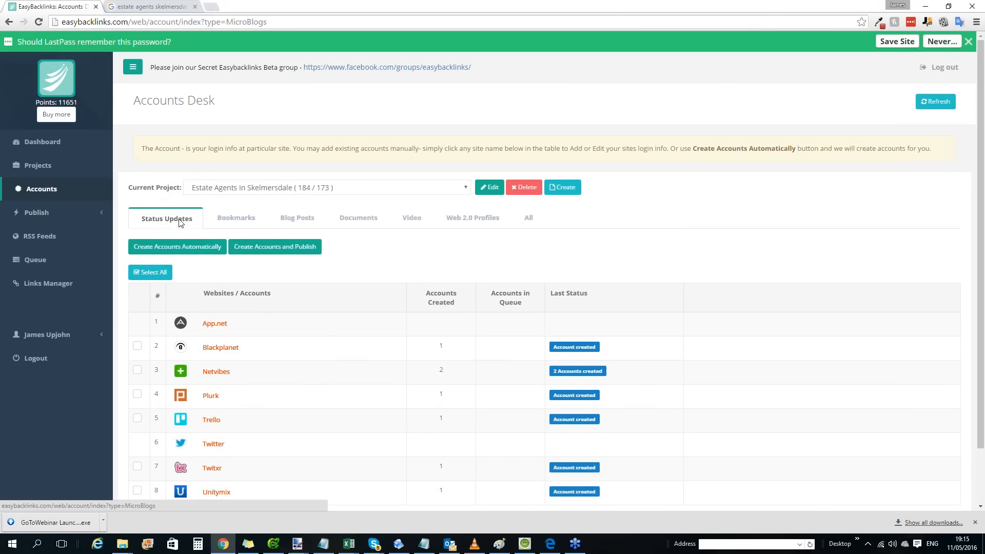
scroll(256, 247, "down", 1)
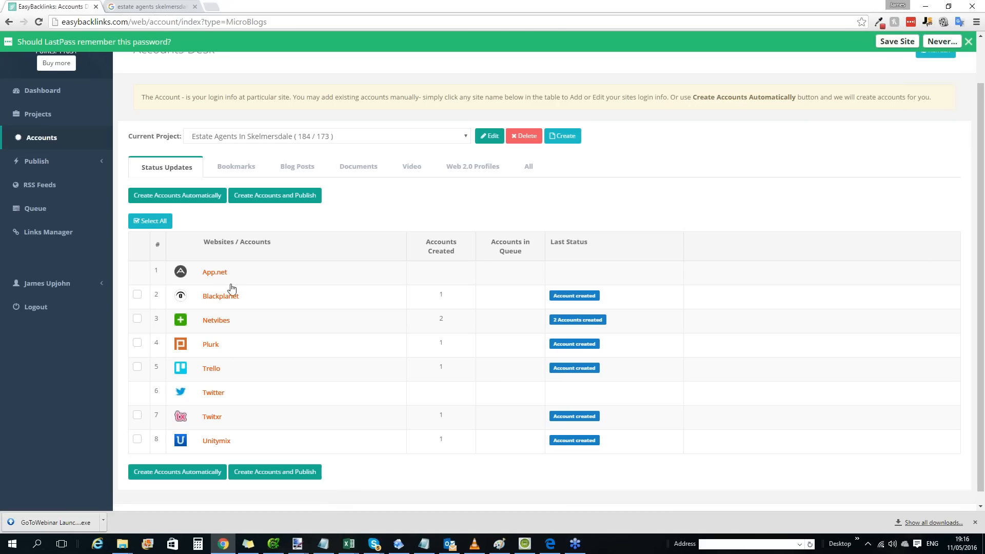
left_click(232, 170)
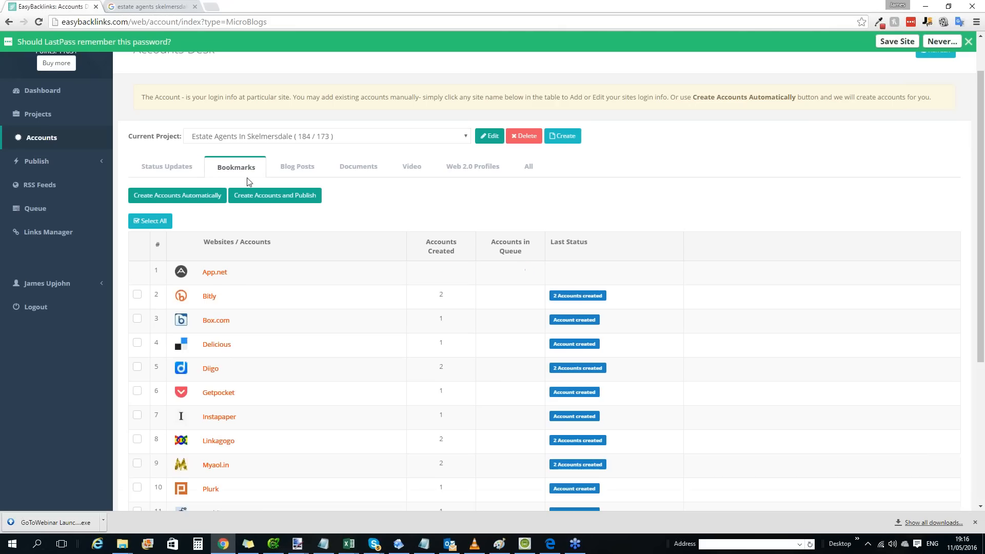
Examine the Bookmarks sites, and look through the Blog Posts, Documents and Video sites of the Estate Agents In Skelmersdale project.
scroll(241, 213, "down", 5)
scroll(227, 372, "up", 3)
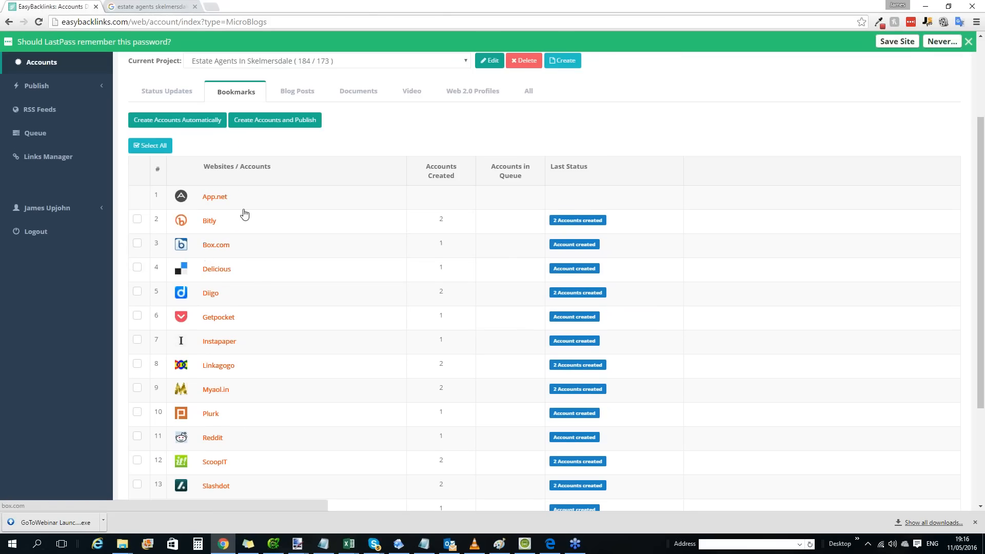
left_click(307, 96)
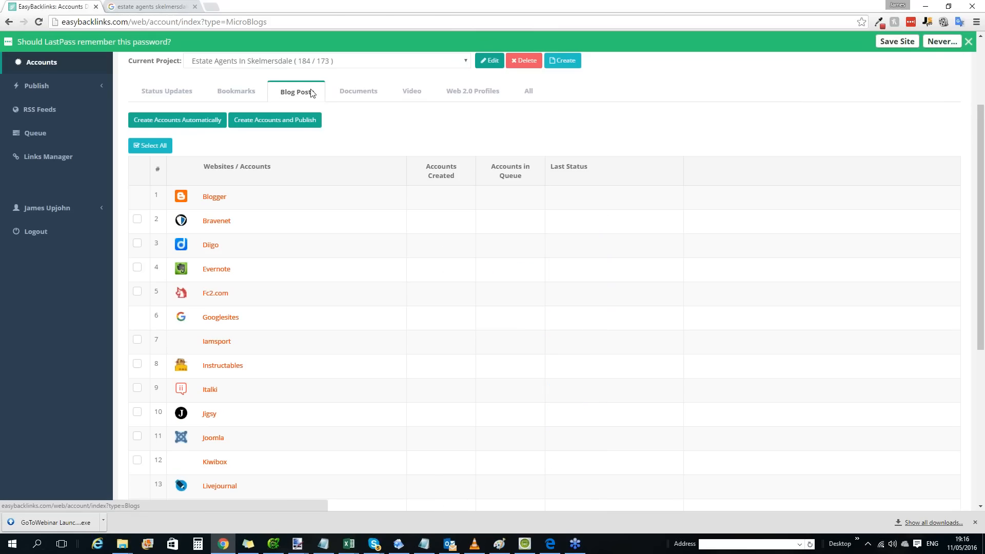
left_click(378, 92)
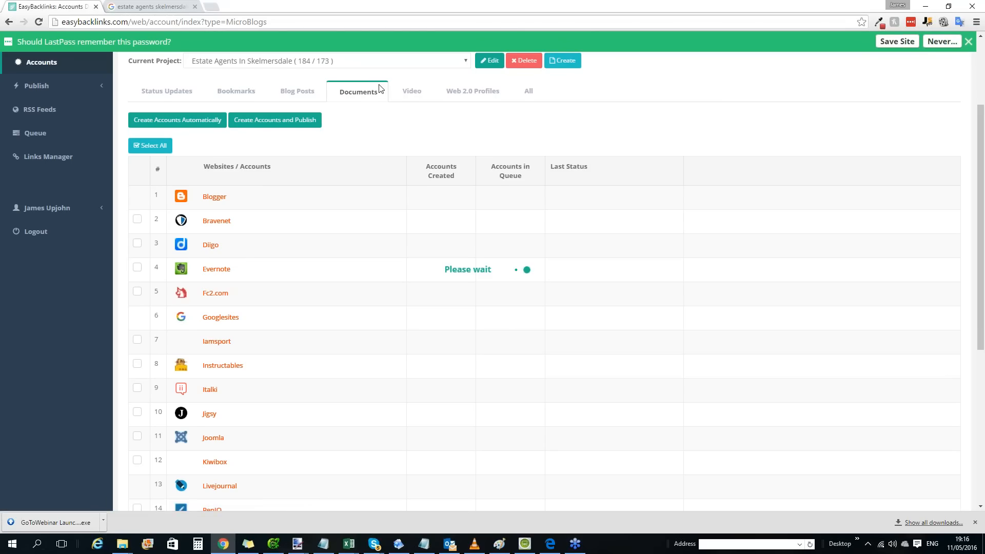
left_click(412, 106)
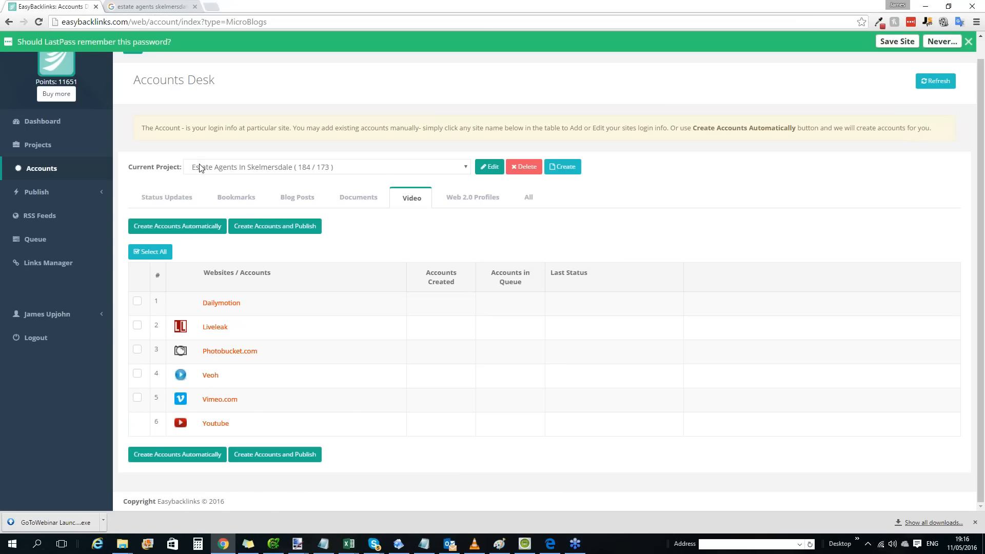
Reopen the Estate Agents In Skelmersdale project from the projects list and examine its Status Updates accounts.
left_click(68, 148)
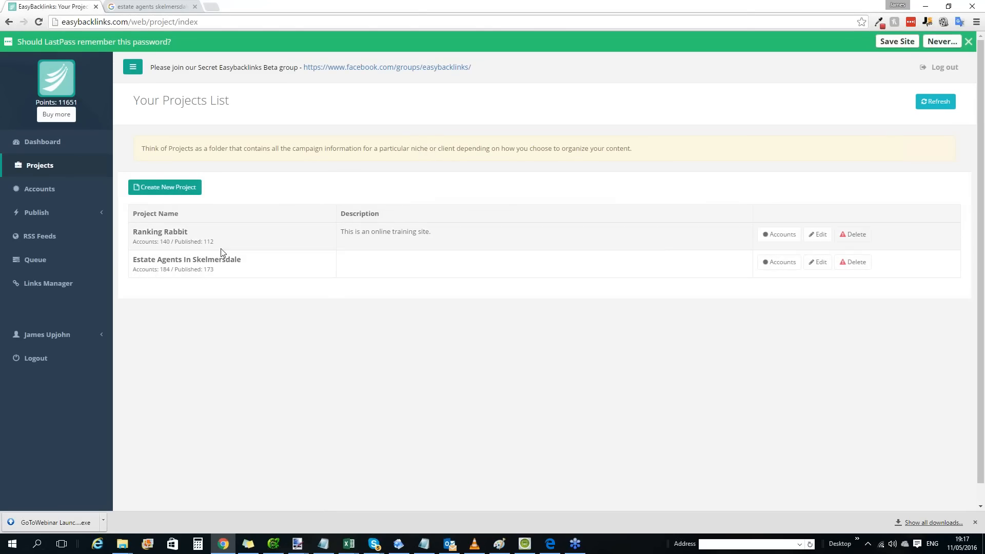
left_click(219, 263)
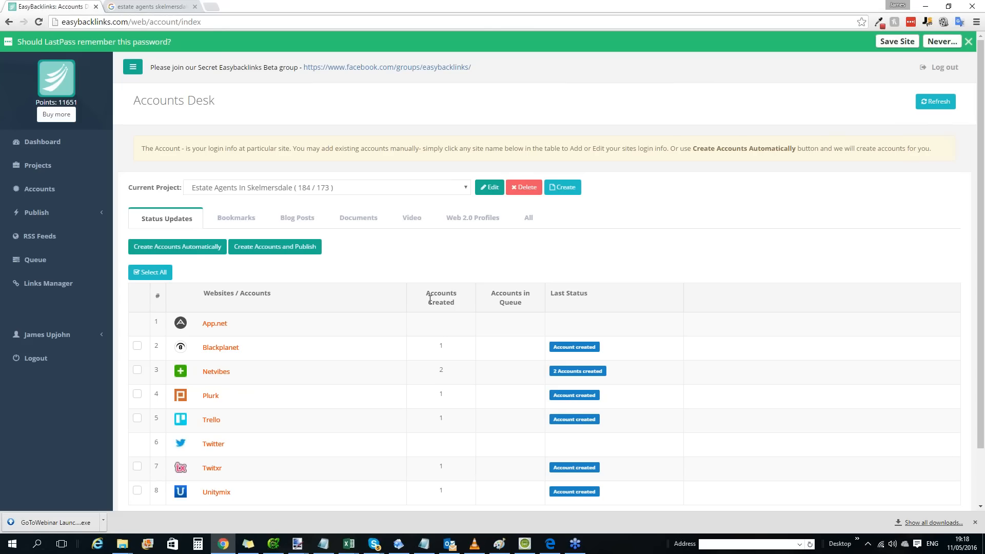
scroll(295, 177, "down", 1)
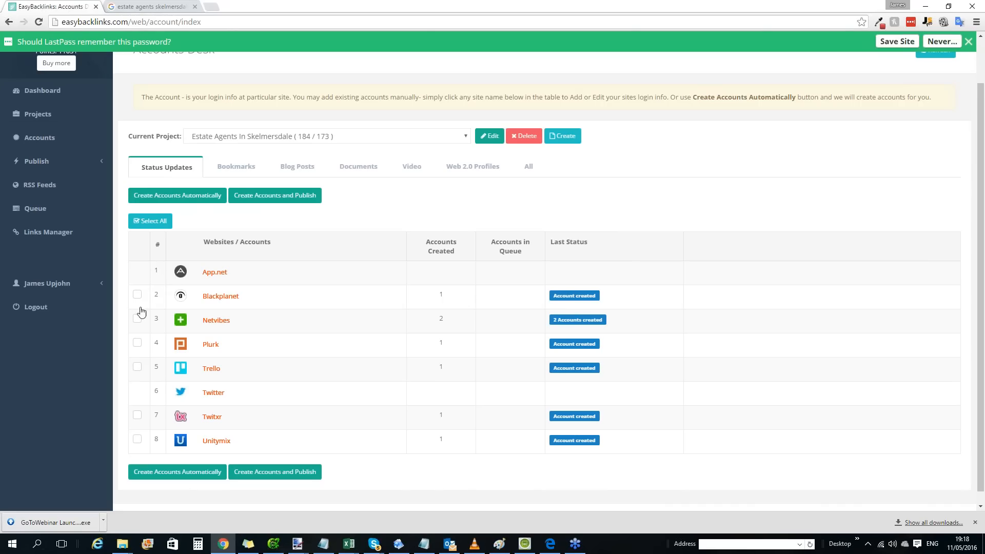
Examine the full list of Bookmarks sites and their account statuses for the project, highlighting Reddit.
left_click(240, 169)
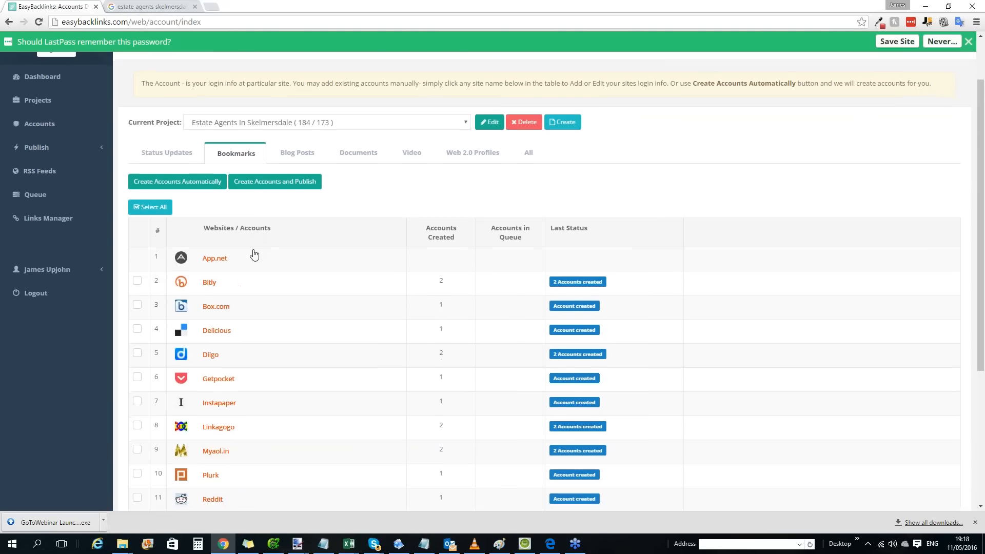
scroll(241, 231, "down", 3)
scroll(225, 209, "down", 2)
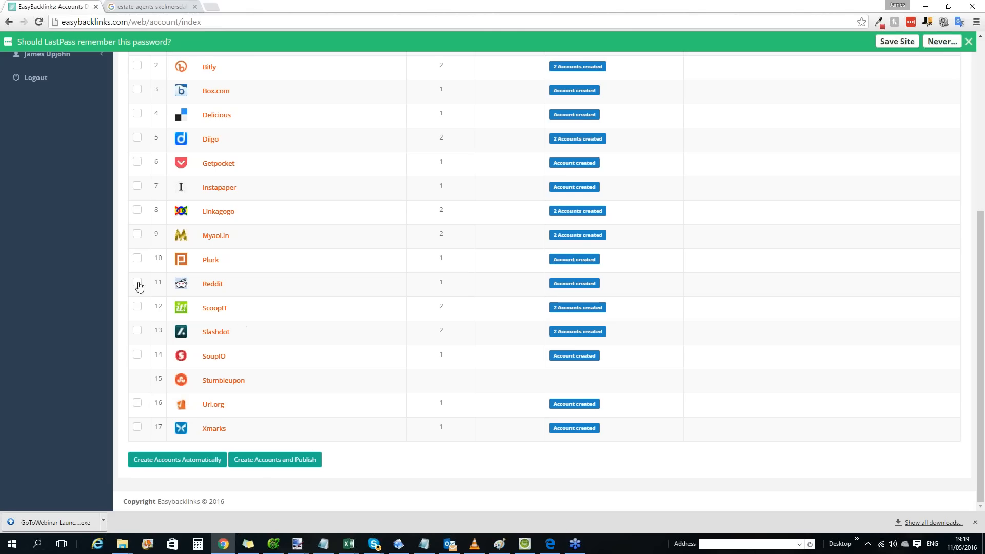
scroll(166, 278, "up", 1)
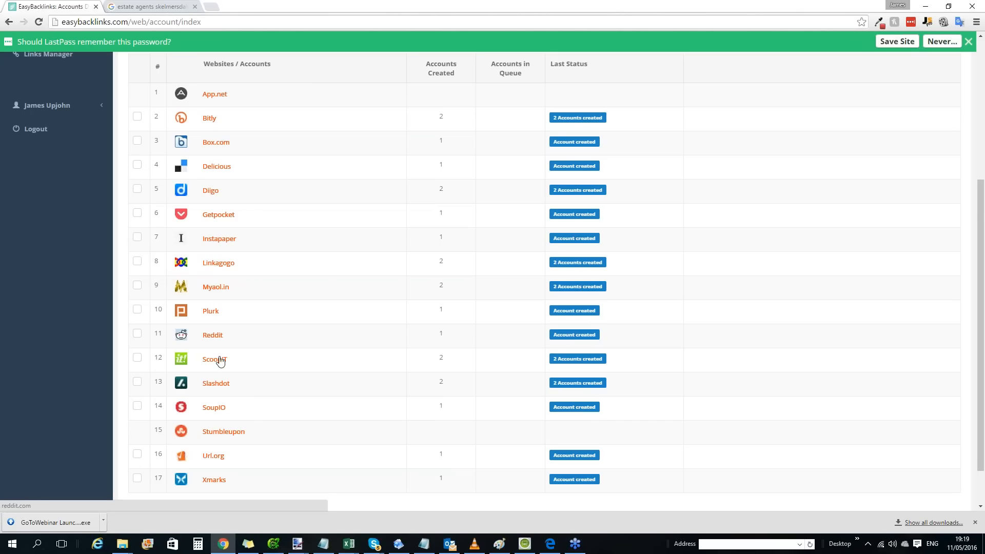
left_click_drag(198, 341, 263, 341)
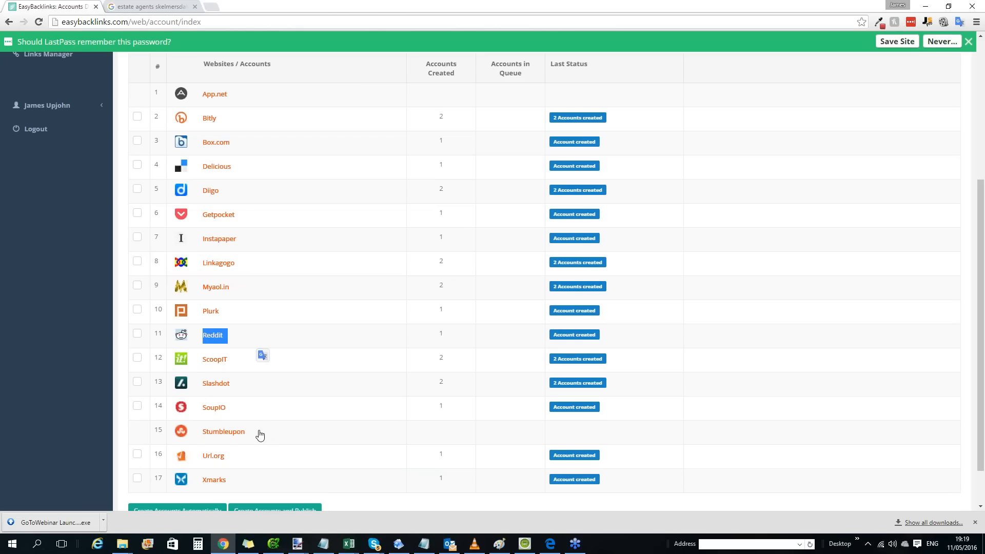
scroll(261, 378, "up", 1)
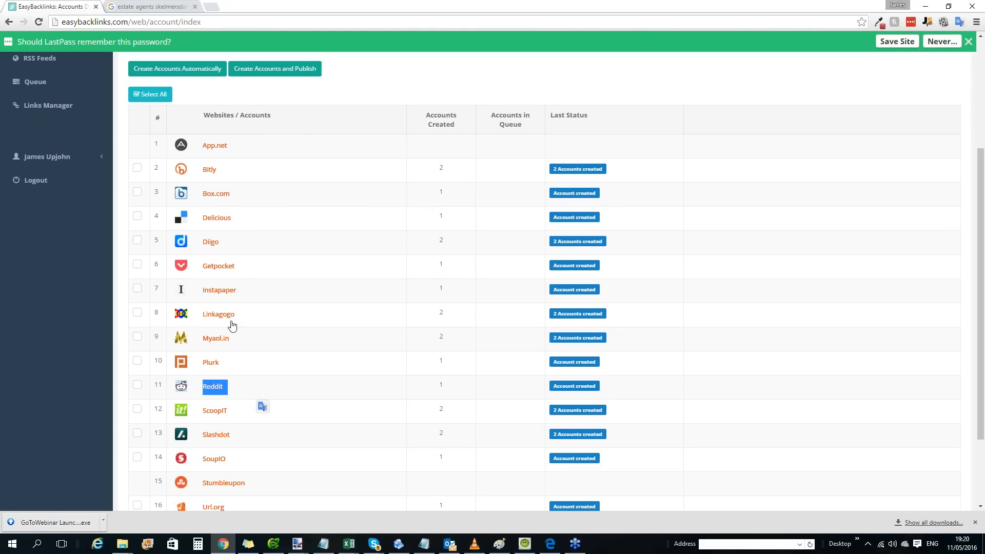
scroll(215, 252, "down", 2)
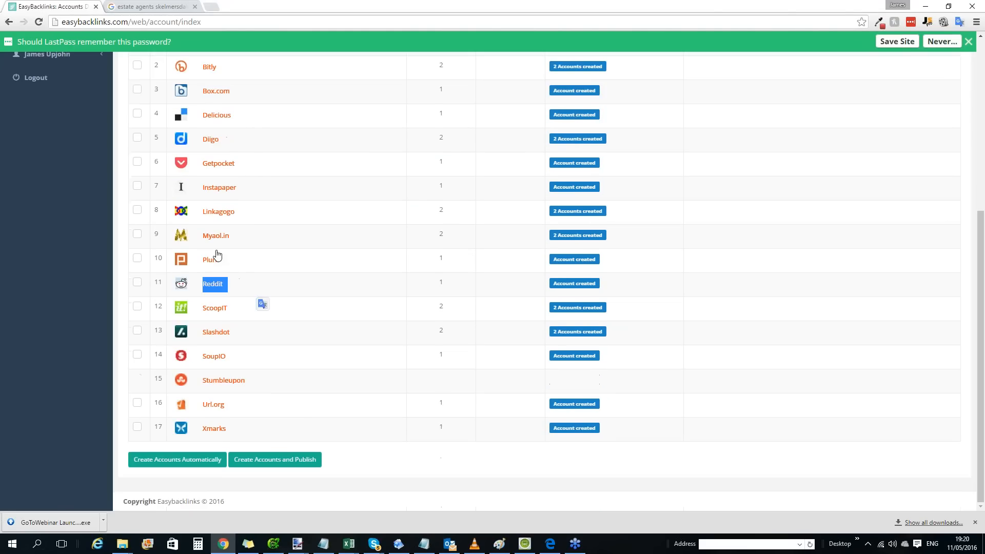
scroll(218, 260, "up", 5)
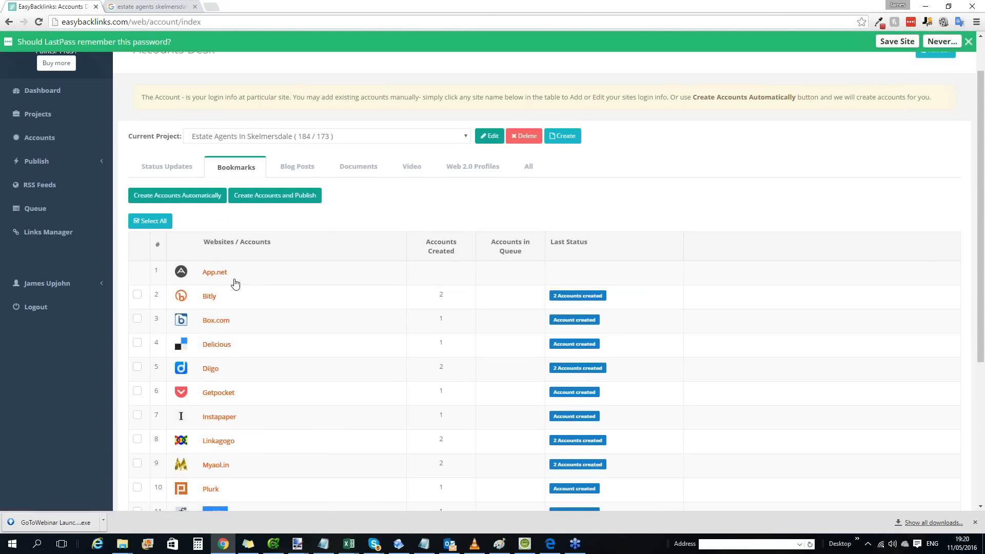
scroll(235, 284, "down", 3)
scroll(234, 286, "down", 1)
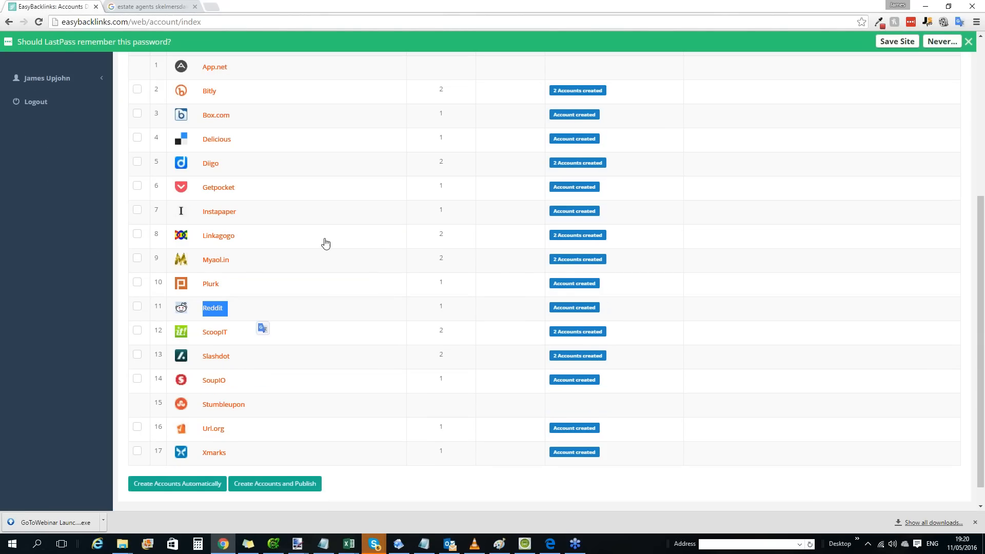
scroll(360, 159, "up", 4)
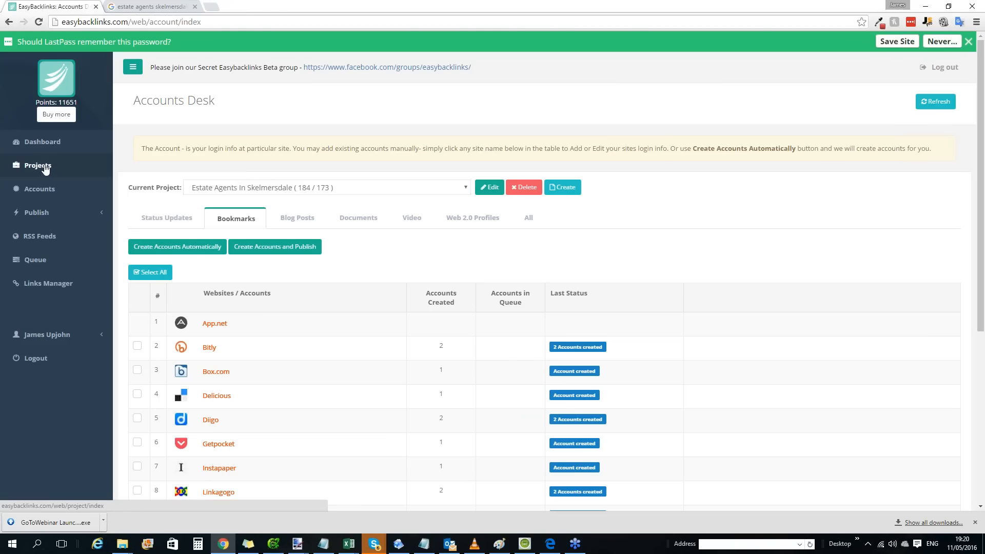
Create a new project named "SEO Lancashire" without a description, and dismiss the Skype notification.
left_click(21, 166)
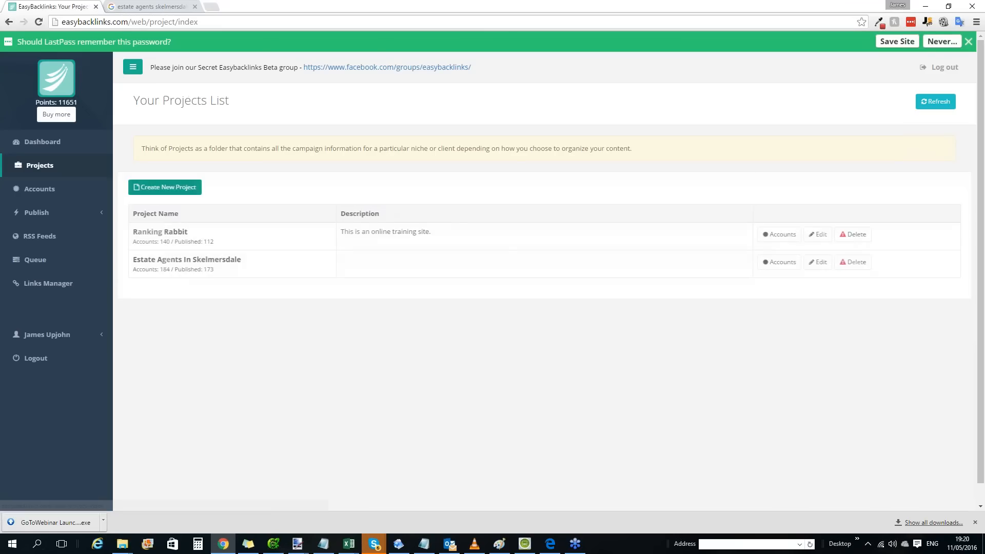
left_click(173, 188)
left_click(389, 247)
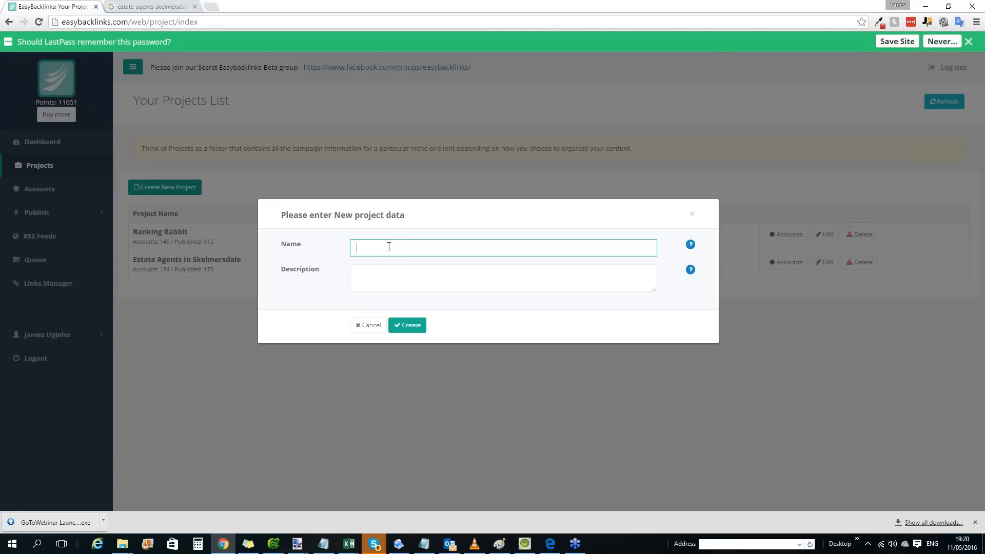
type("SEO Lancashire")
key("Tab")
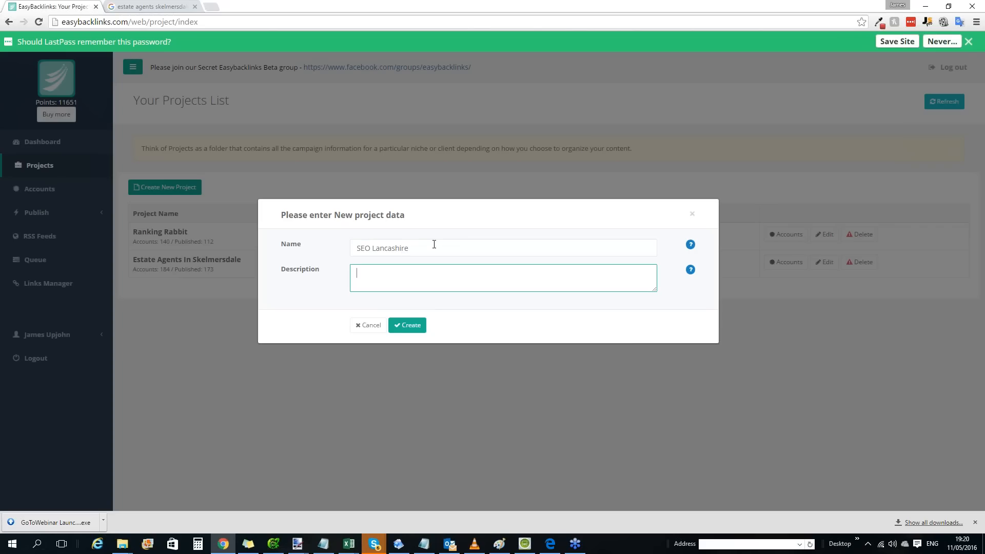
left_click(410, 325)
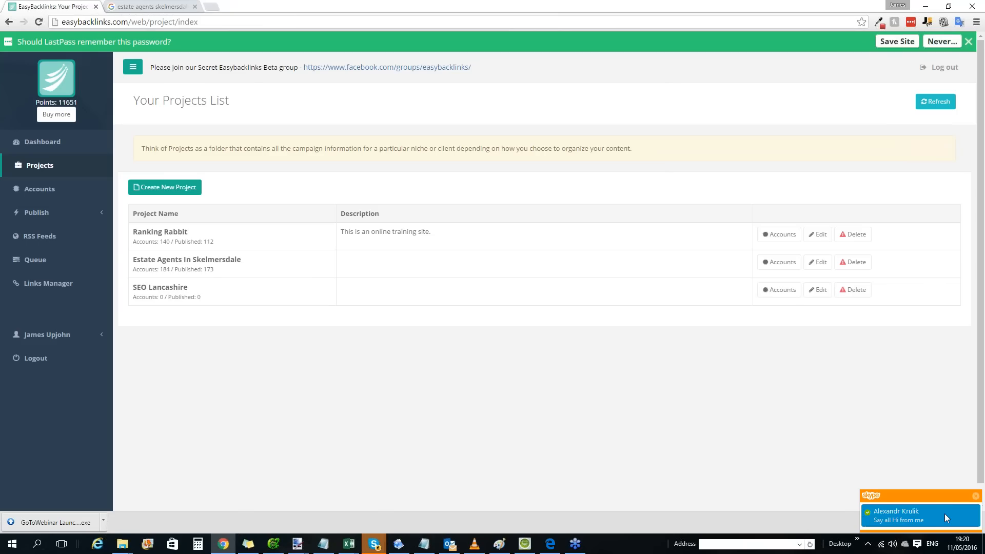
left_click(977, 497)
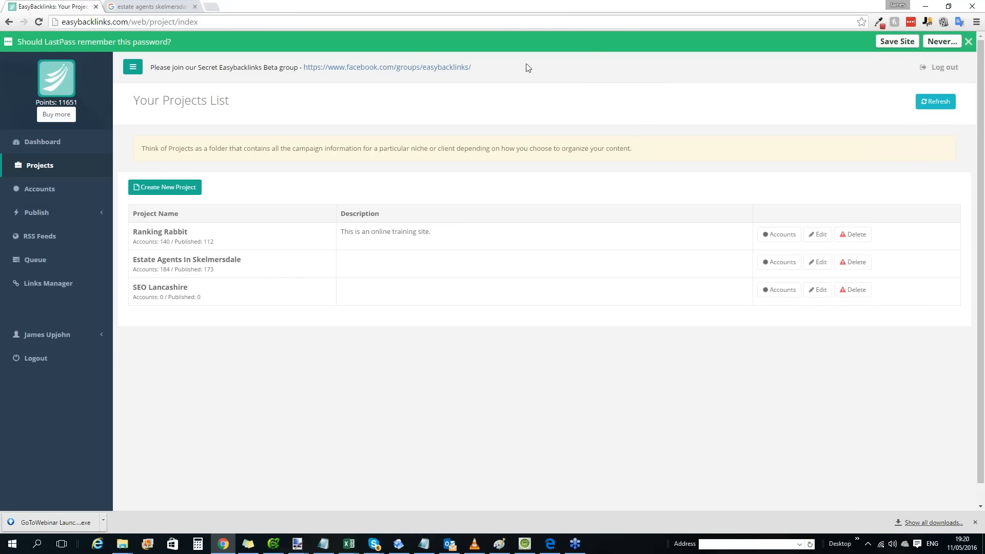
Switch to the Google search page, replace the query with "seo lancashire" and cut that text from the search box.
left_click(167, 7)
scroll(257, 59, "up", 10)
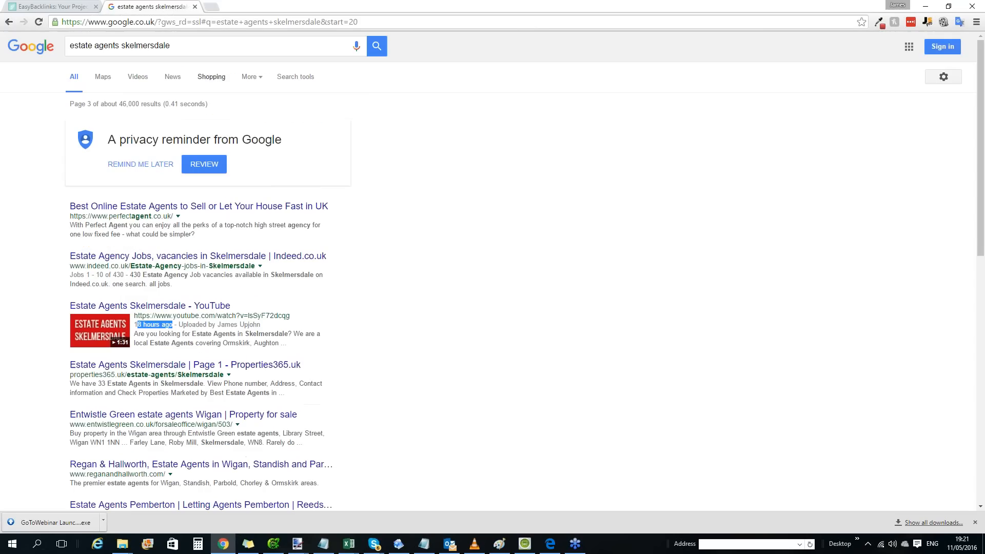
triple_click(206, 45)
type("s")
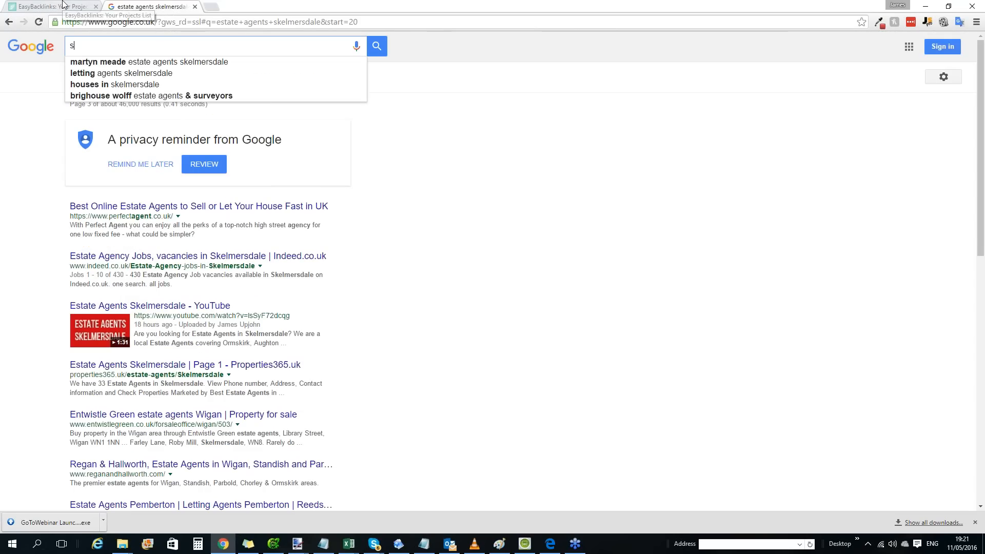
type("eo lancashire")
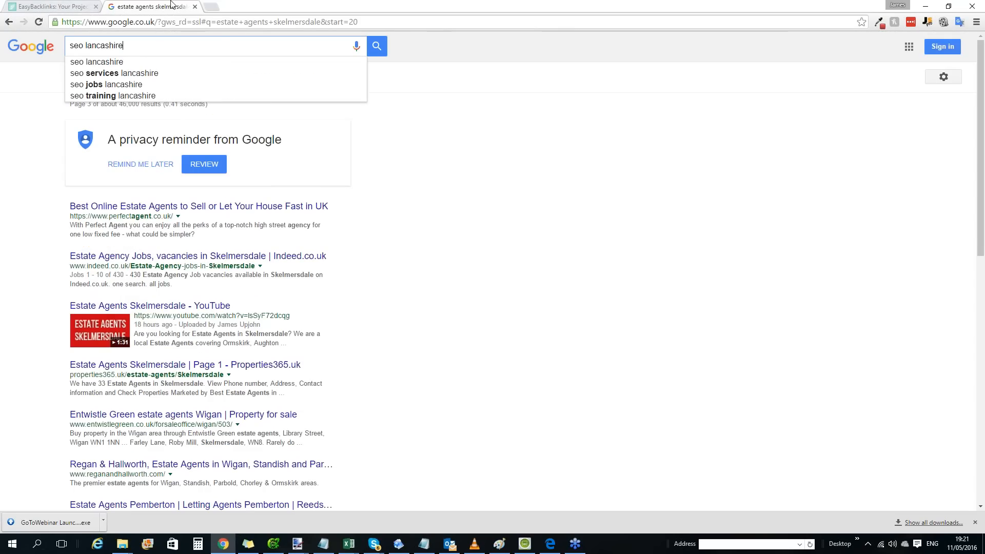
triple_click(211, 46)
key("ctrl+c")
key("BackSpace")
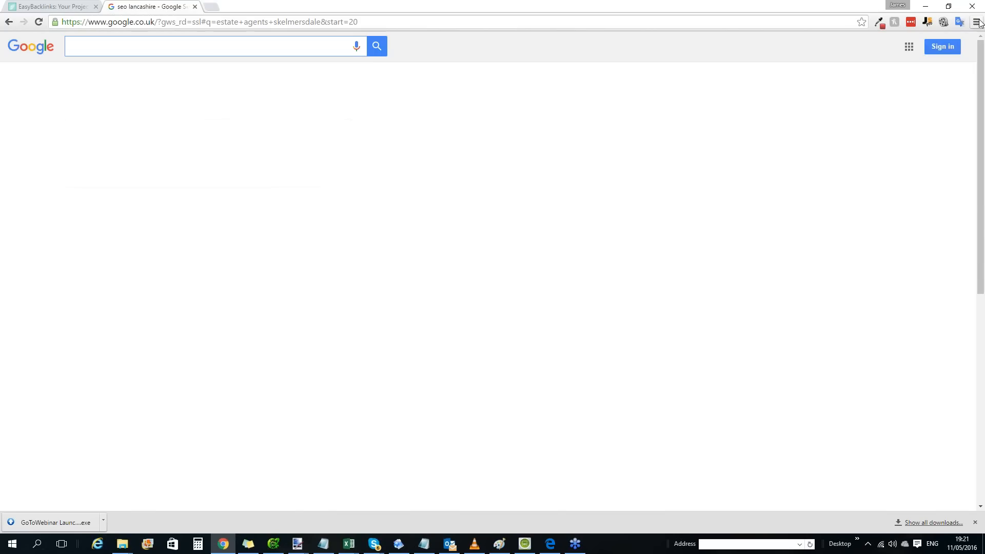
Search Google for "seo lancashire" in a new incognito window, highlight the Leo Rose Media result and close the window.
left_click(977, 21)
left_click(899, 60)
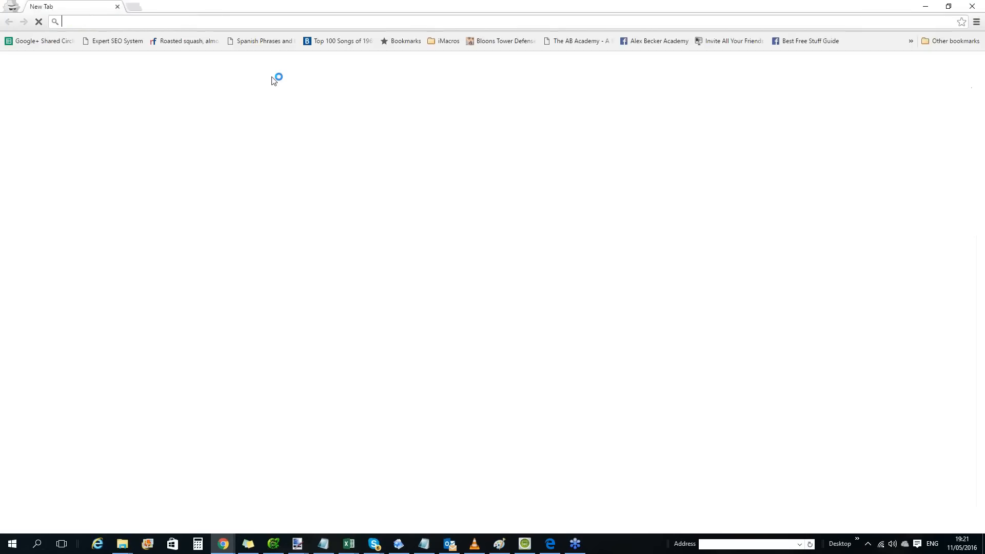
key("ctrl+v")
key("Return")
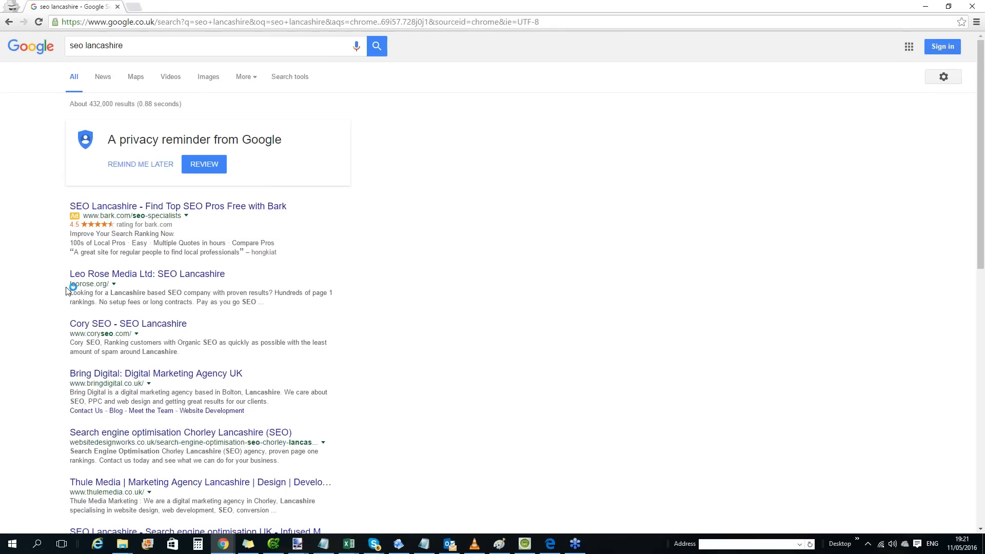
left_click_drag(70, 284, 109, 285)
left_click_drag(265, 302, 66, 277)
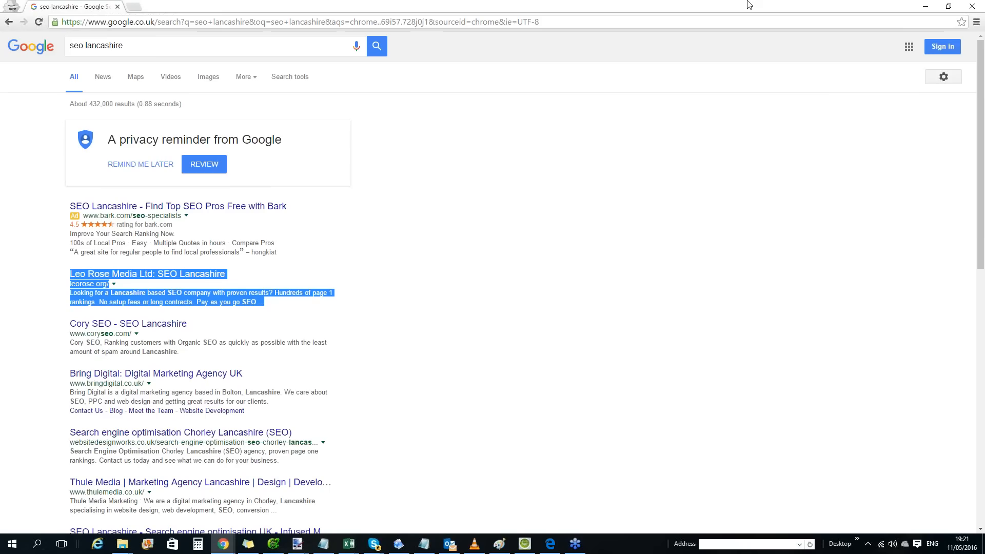
left_click(970, 8)
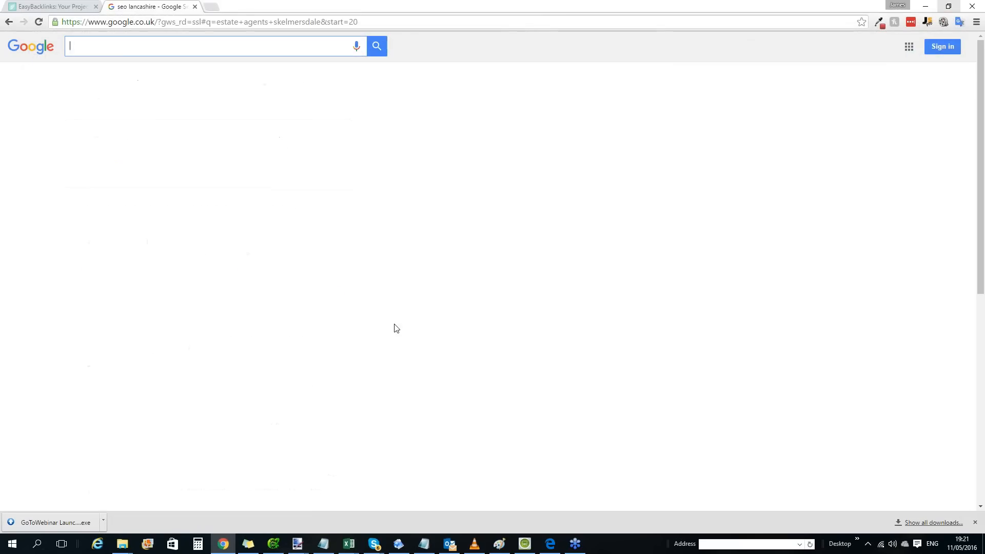
Return to EasyBacklinks, open the SEO Lancashire project's accounts and select all available Status Updates sites.
key("ctrl+shift+Tab")
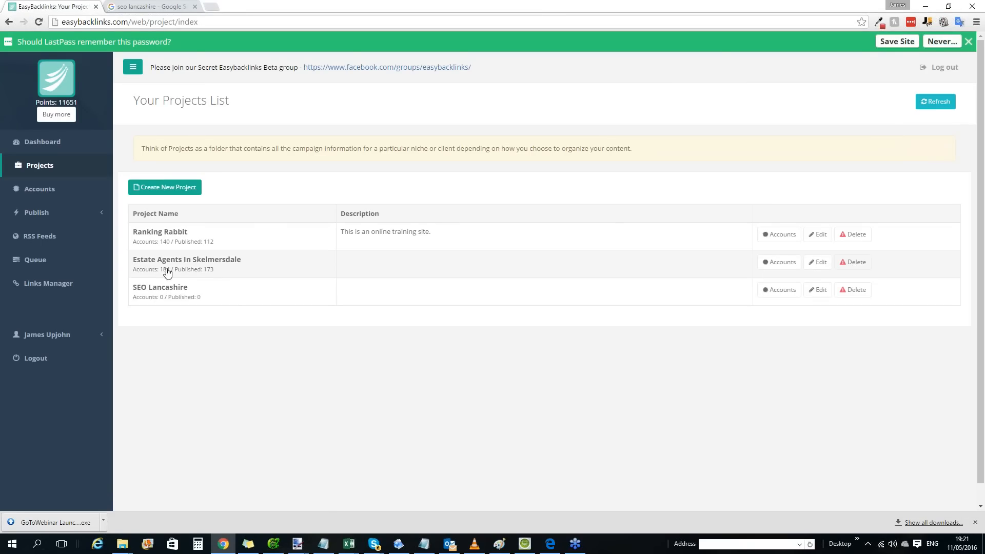
left_click(160, 288)
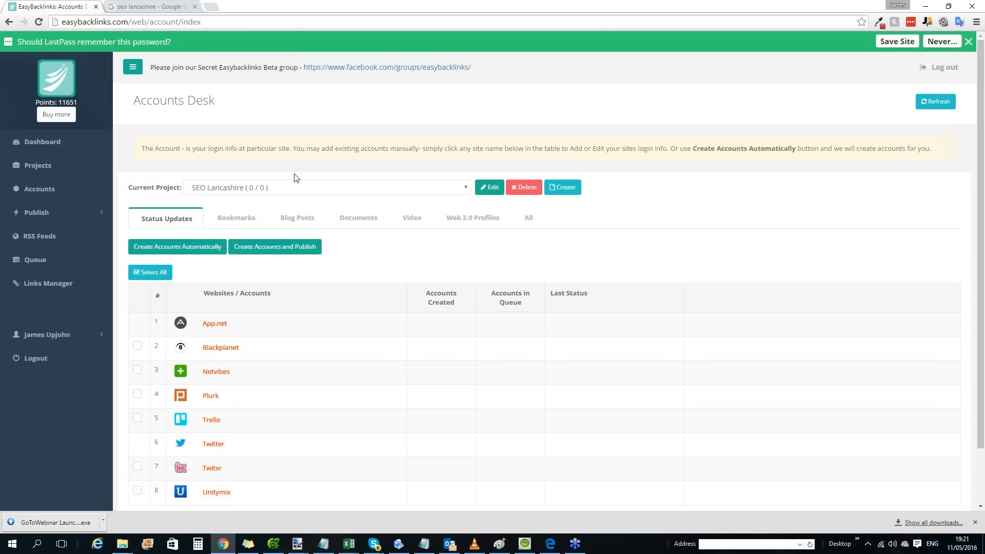
scroll(236, 221, "down", 1)
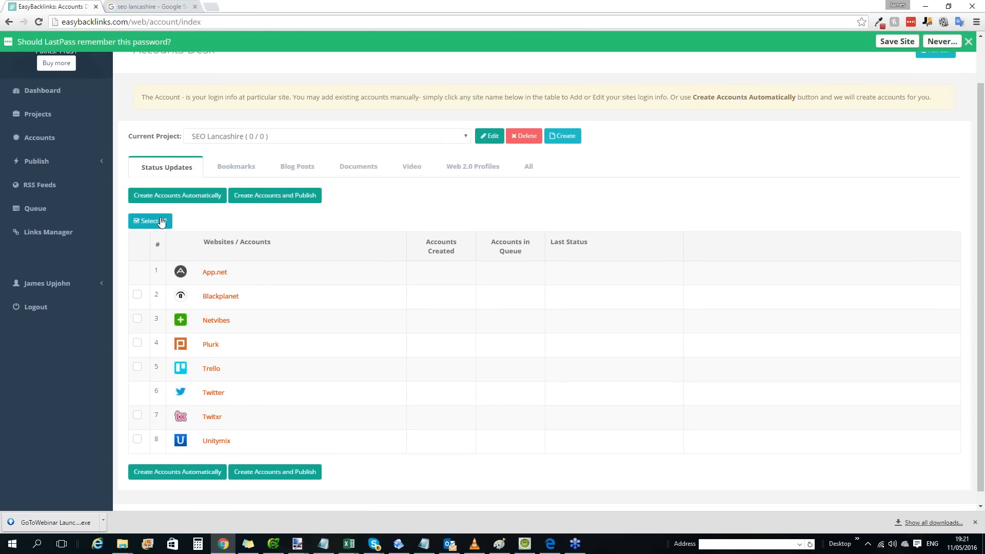
left_click(149, 221)
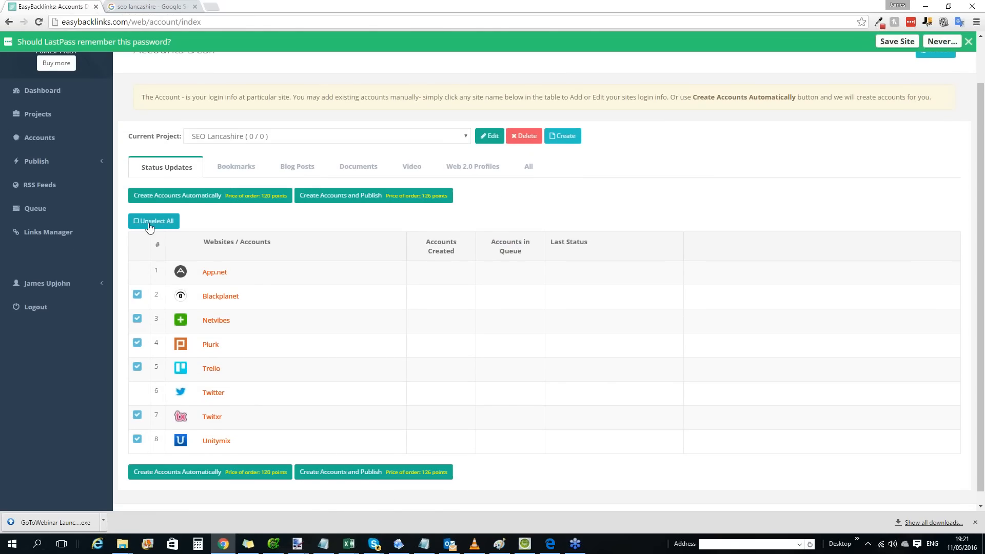
Check the full site list, reselect all available Status Updates sites and order automatic account creation for them.
left_click(525, 169)
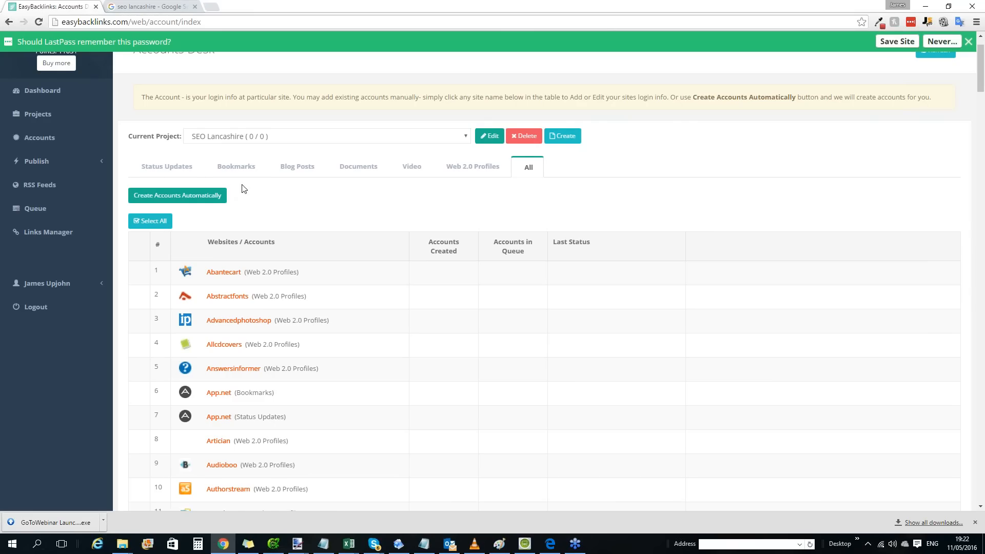
left_click(156, 170)
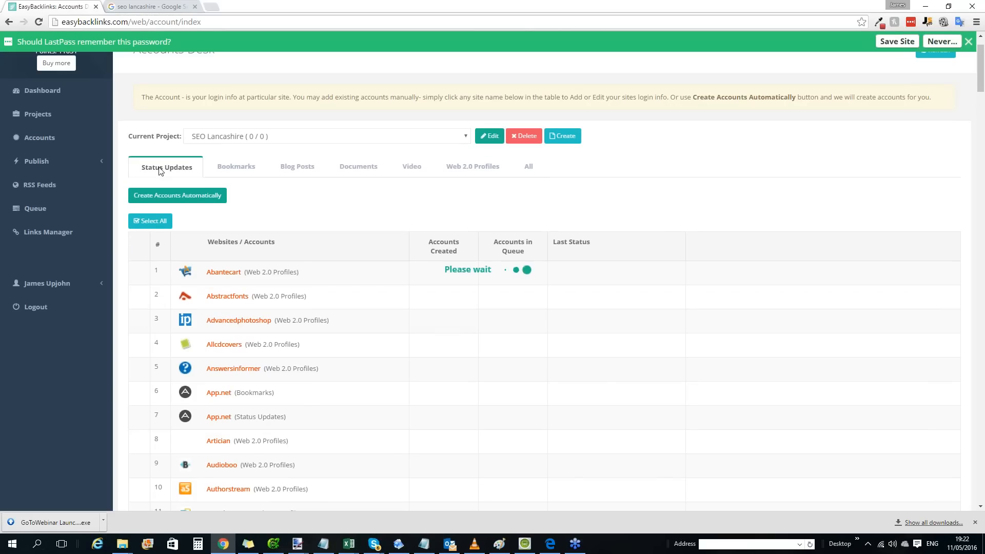
left_click(153, 222)
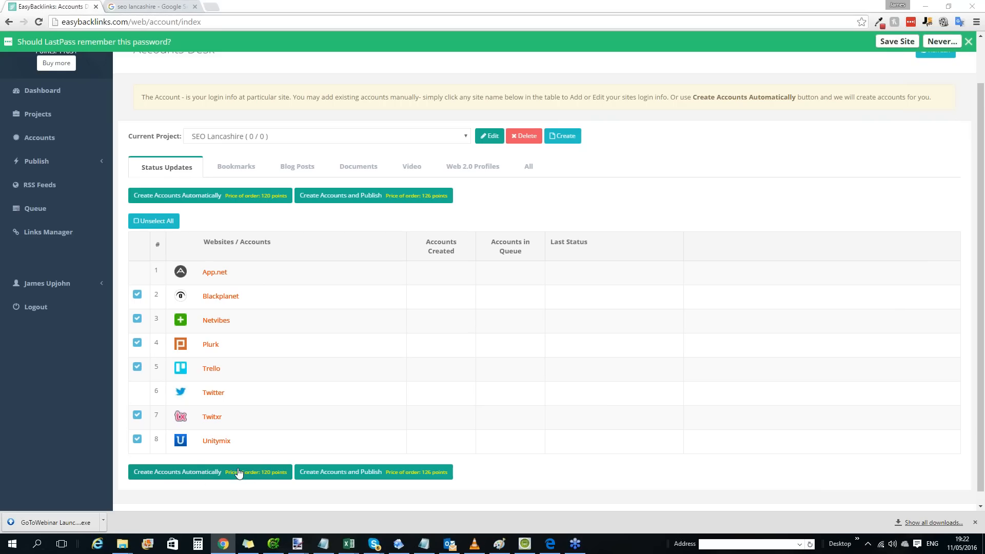
left_click(205, 475)
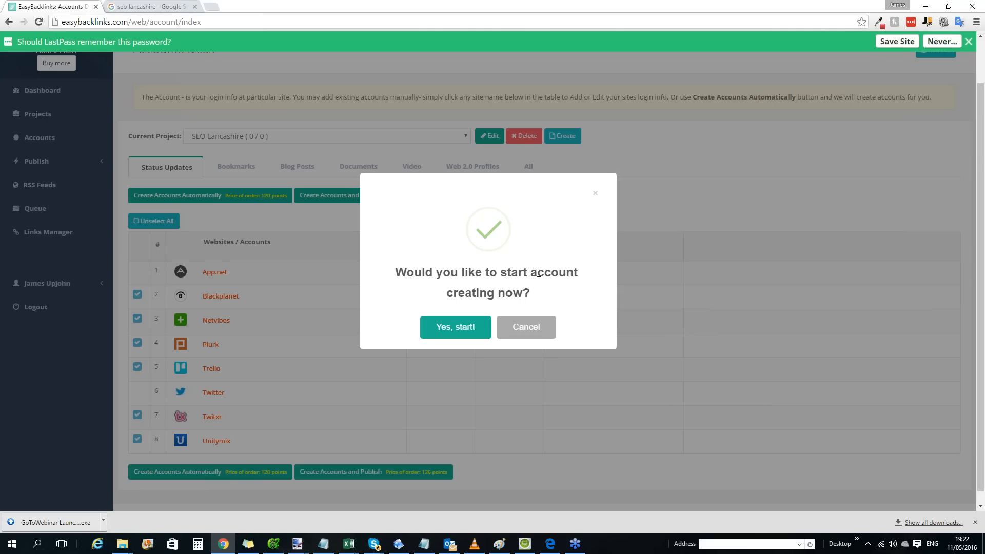
left_click(457, 326)
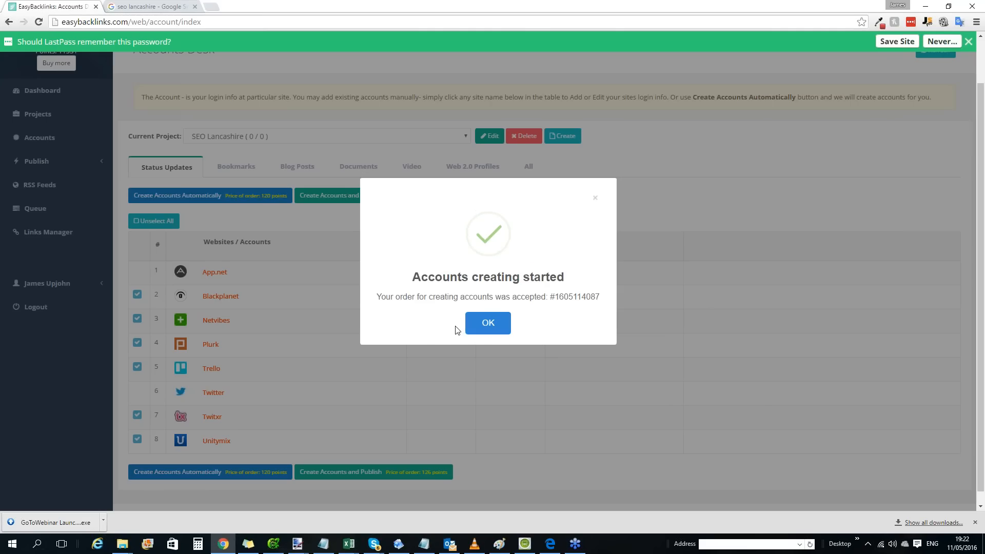
left_click(489, 329)
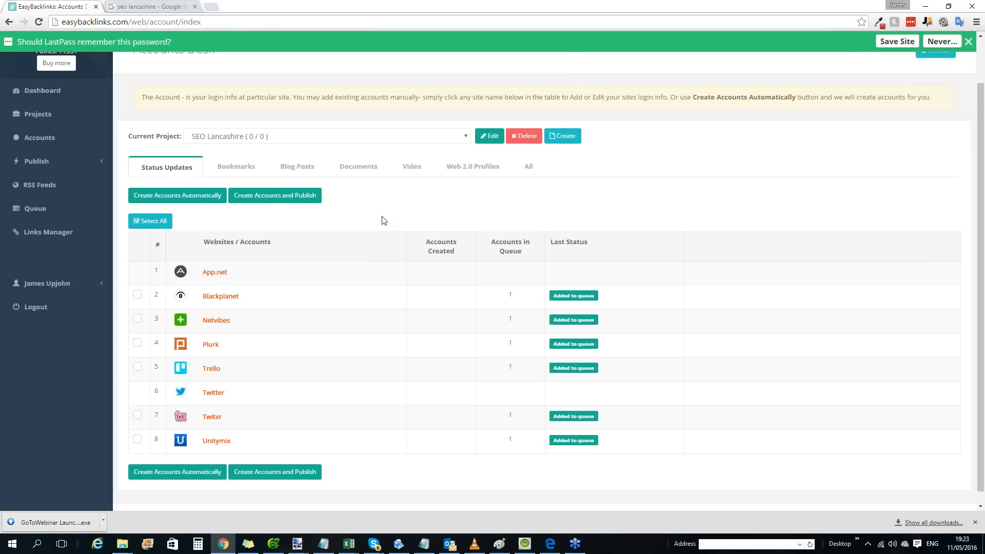
Select all available Bookmarks sites for the SEO Lancashire project and order automatic account creation for them.
scroll(359, 216, "up", 1)
left_click(237, 219)
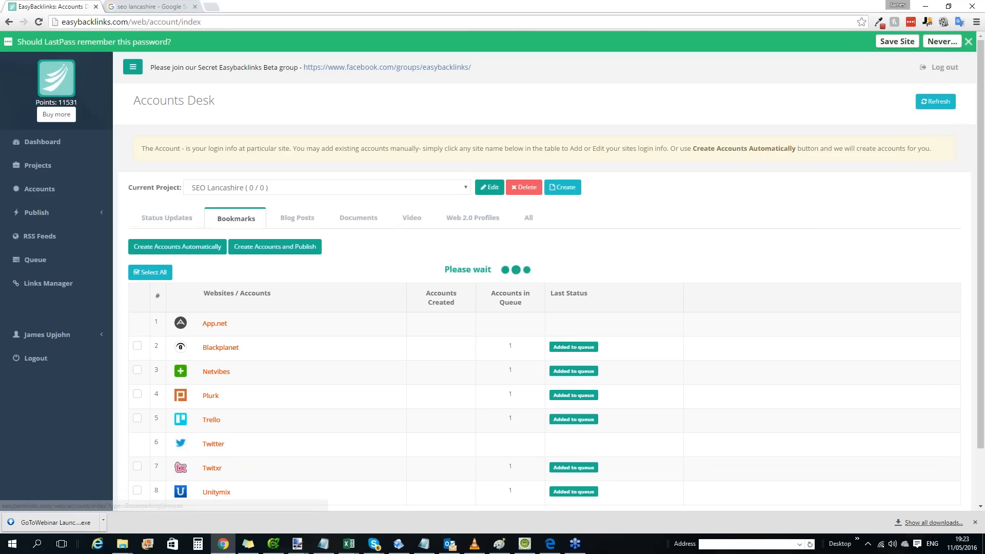
left_click(150, 272)
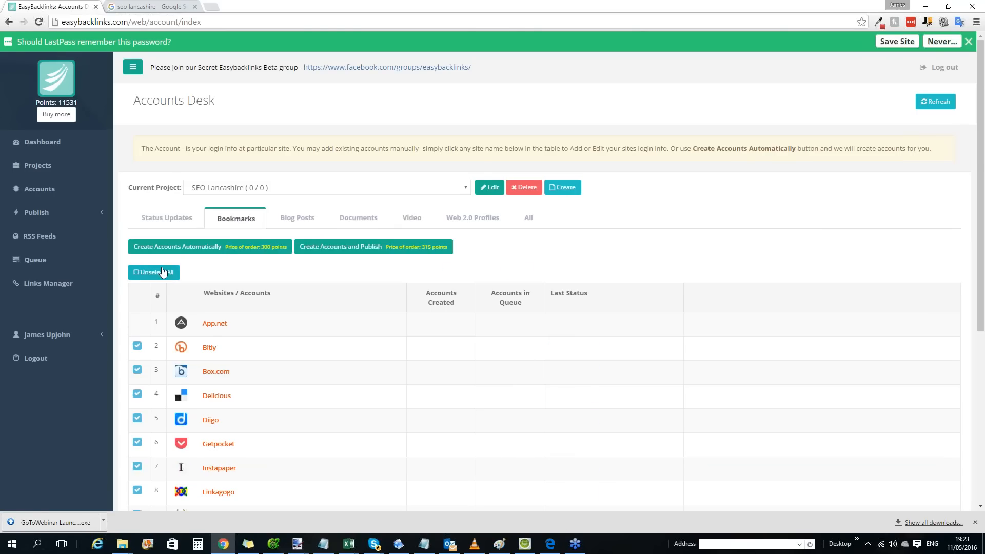
scroll(162, 378, "down", 5)
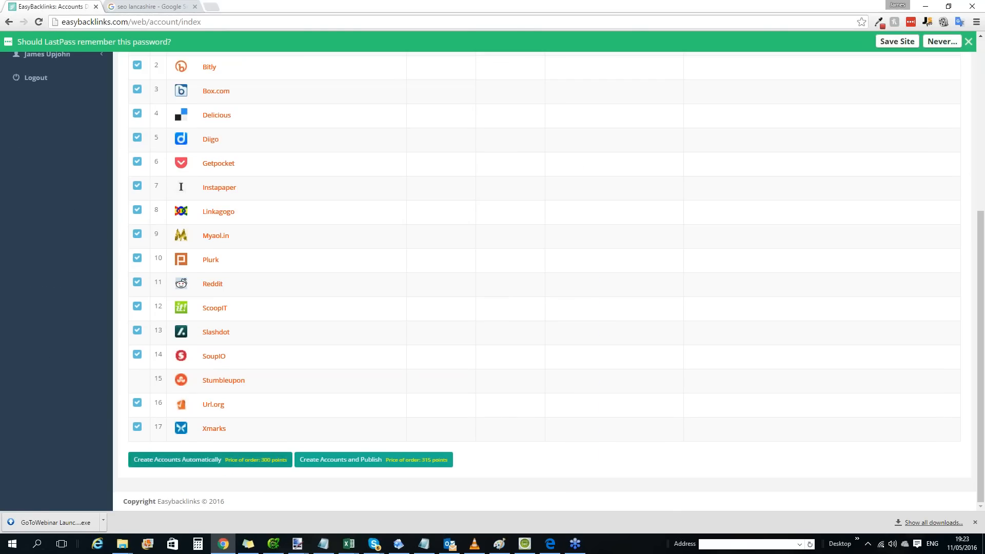
left_click(215, 459)
left_click(435, 328)
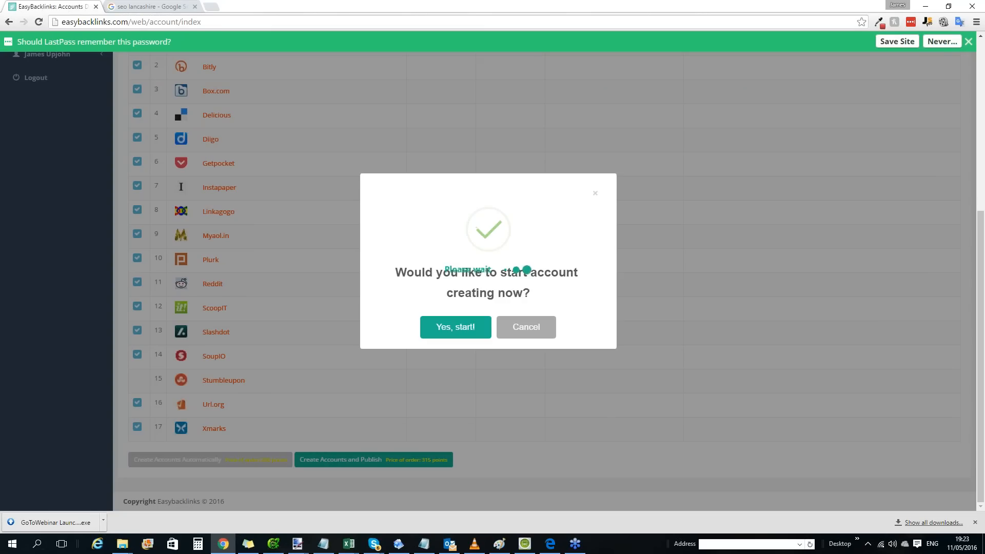
left_click(504, 323)
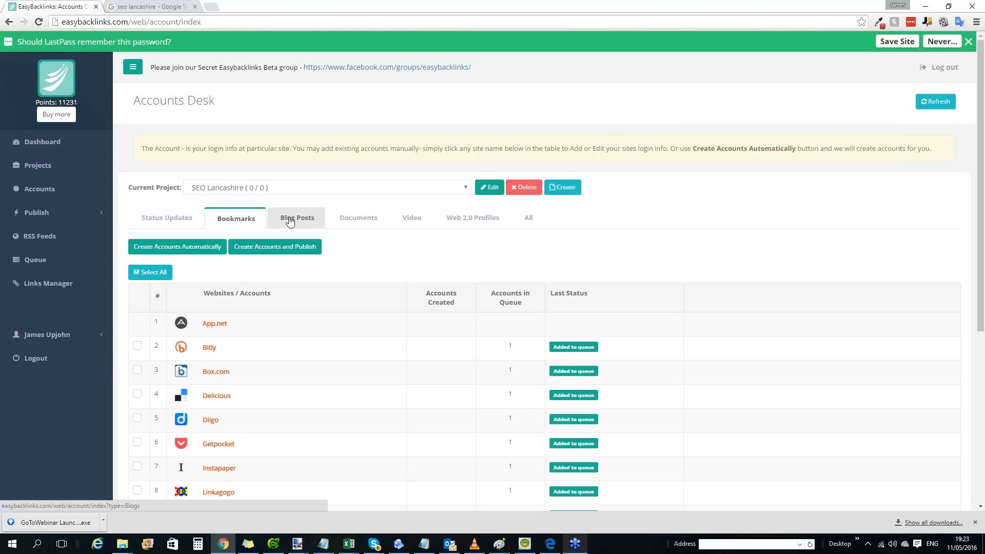
Select all Web 2.0 Profiles sites and look through the list and the order price without placing the order.
left_click(452, 221)
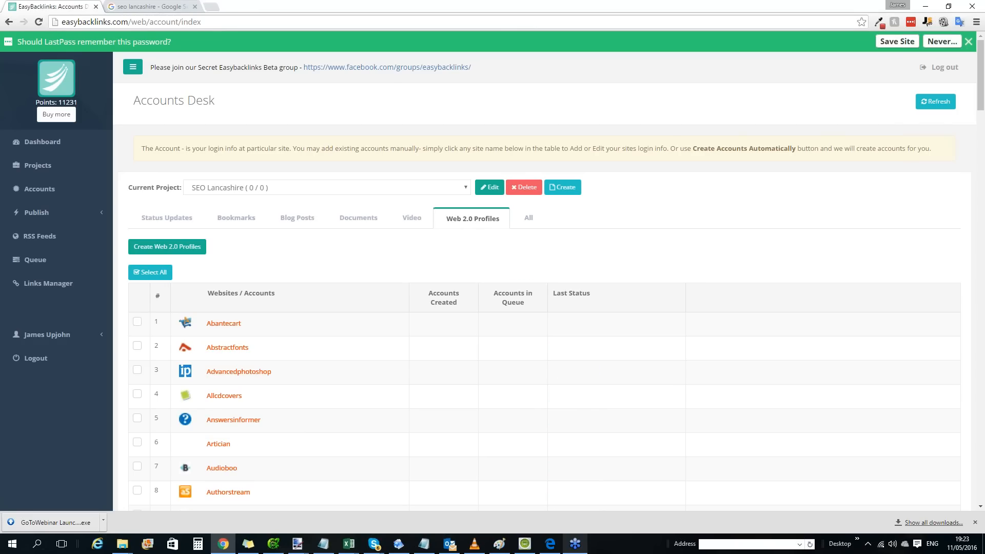
left_click(163, 272)
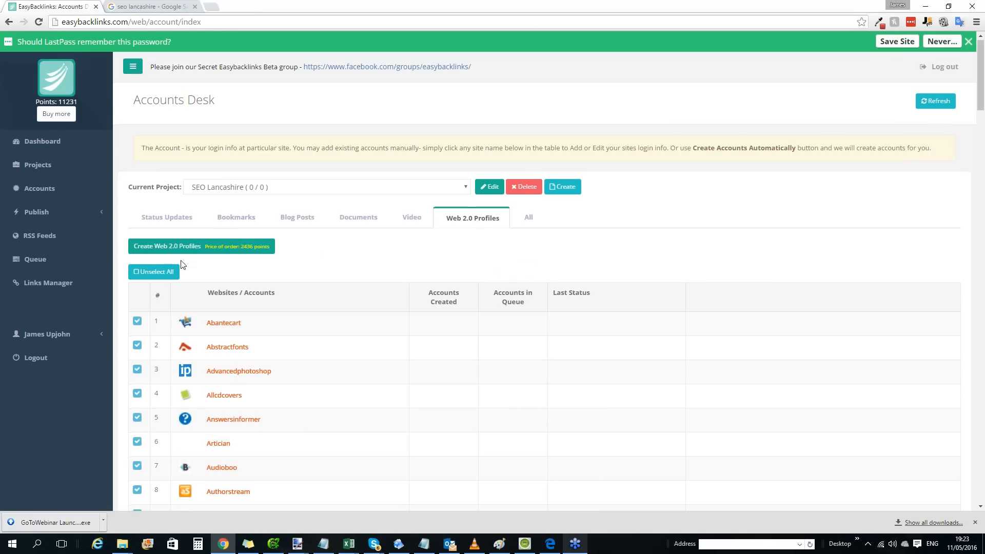
scroll(181, 277, "down", 20)
scroll(178, 288, "down", 12)
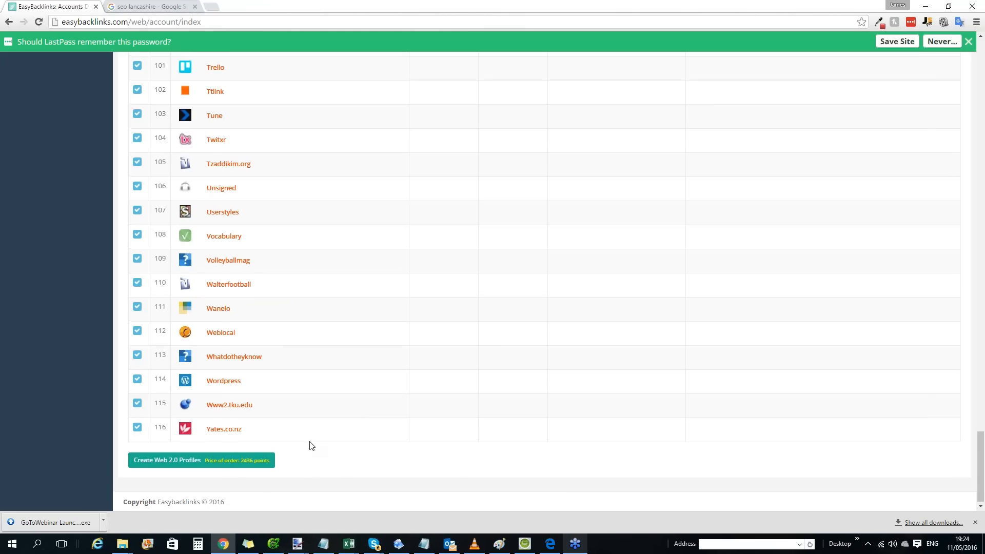
scroll(303, 361, "up", 14)
scroll(303, 361, "up", 20)
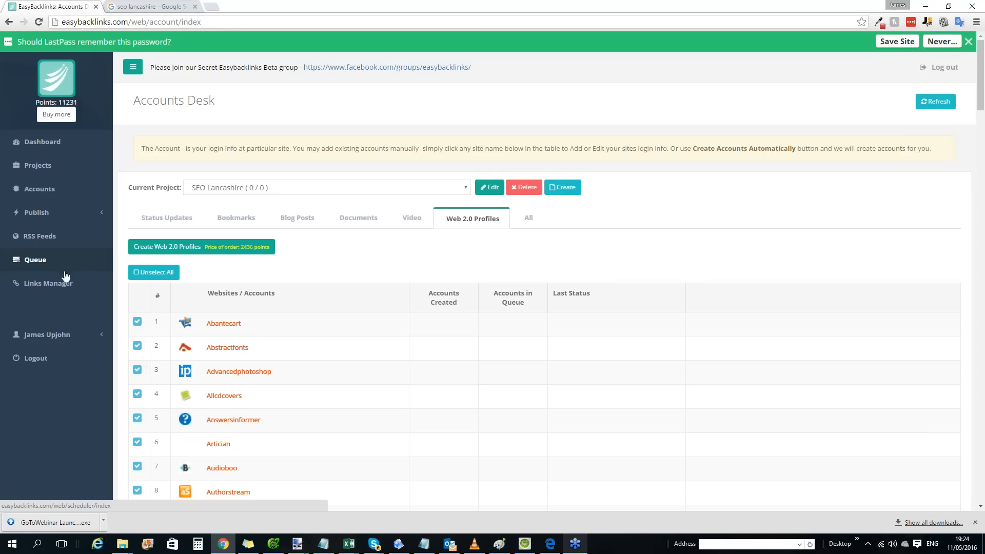
Open Status Updates publishing for the SEO Lancashire project, select all listed accounts and highlight the post selection row.
left_click(64, 216)
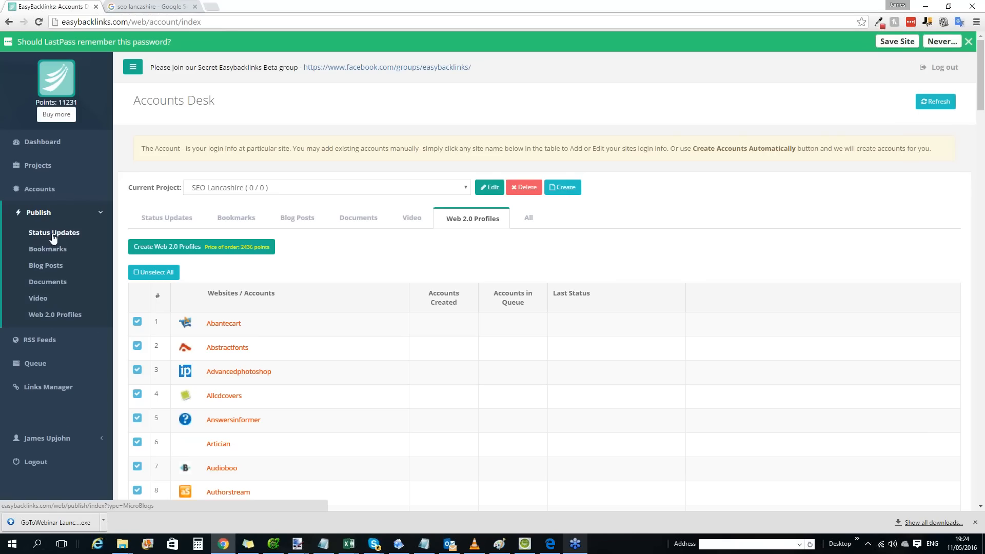
left_click(51, 235)
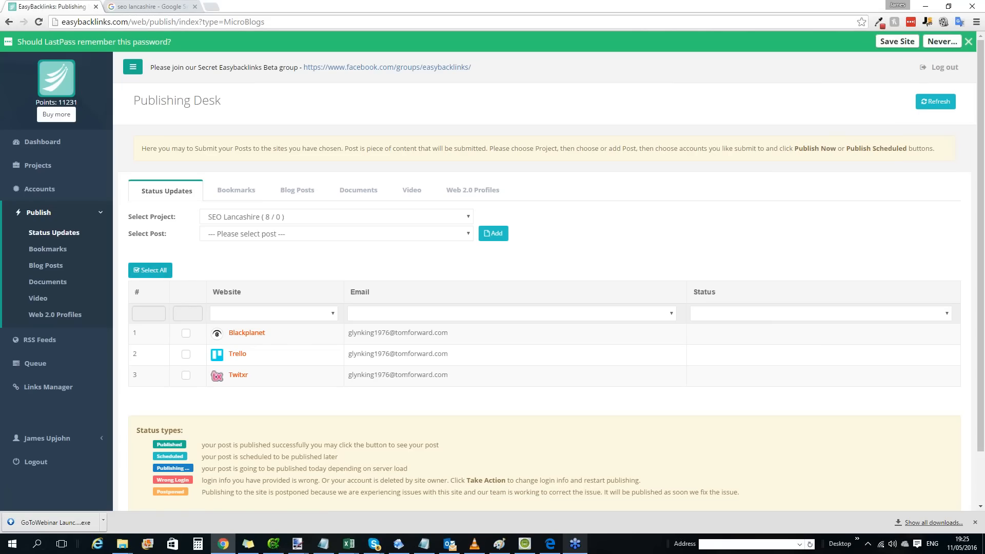
left_click(149, 270)
scroll(160, 268, "down", 1)
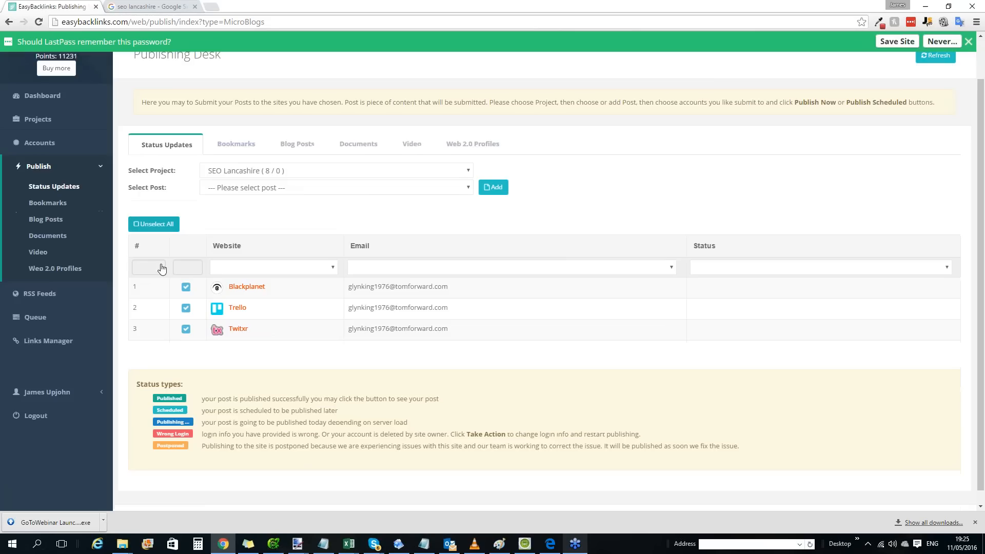
scroll(161, 269, "up", 2)
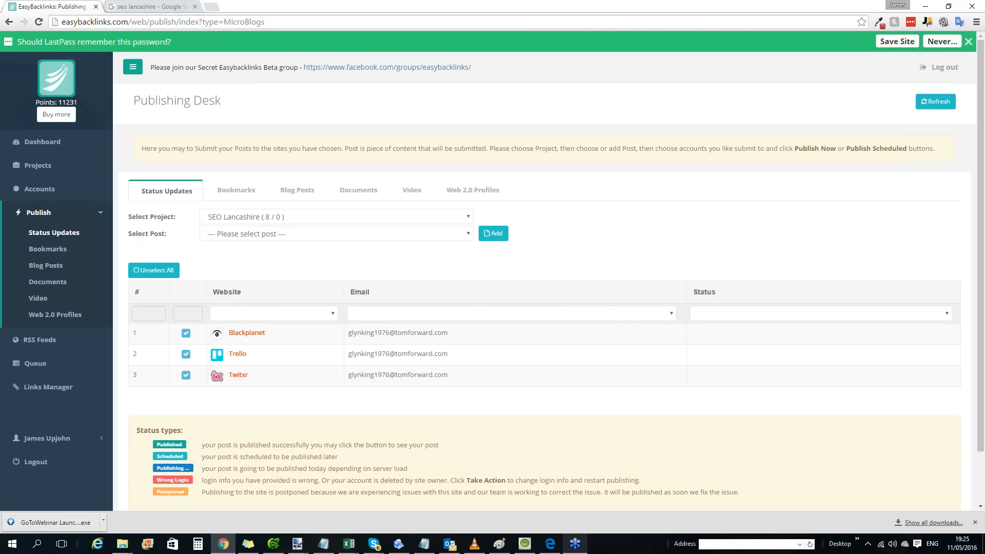
left_click_drag(171, 240, 131, 237)
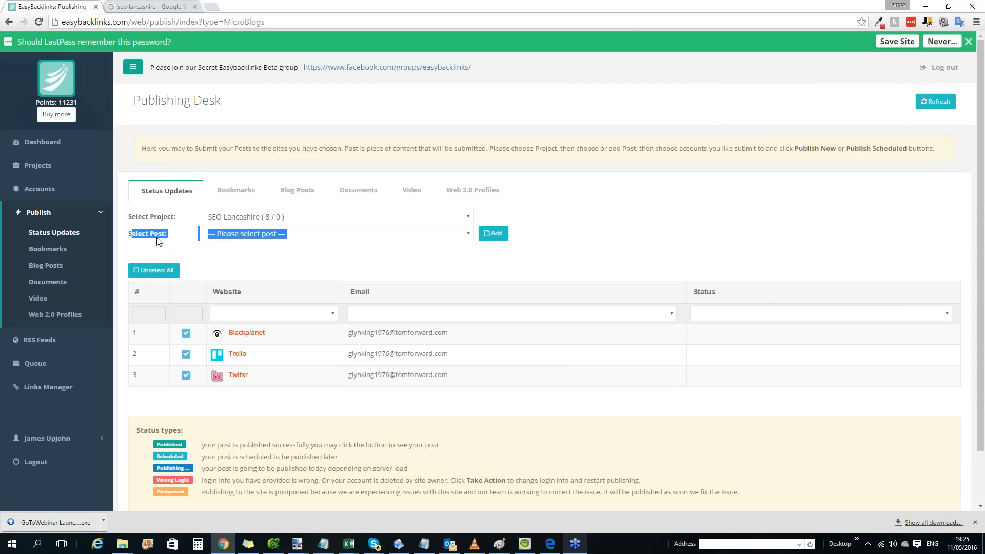
left_click(479, 261)
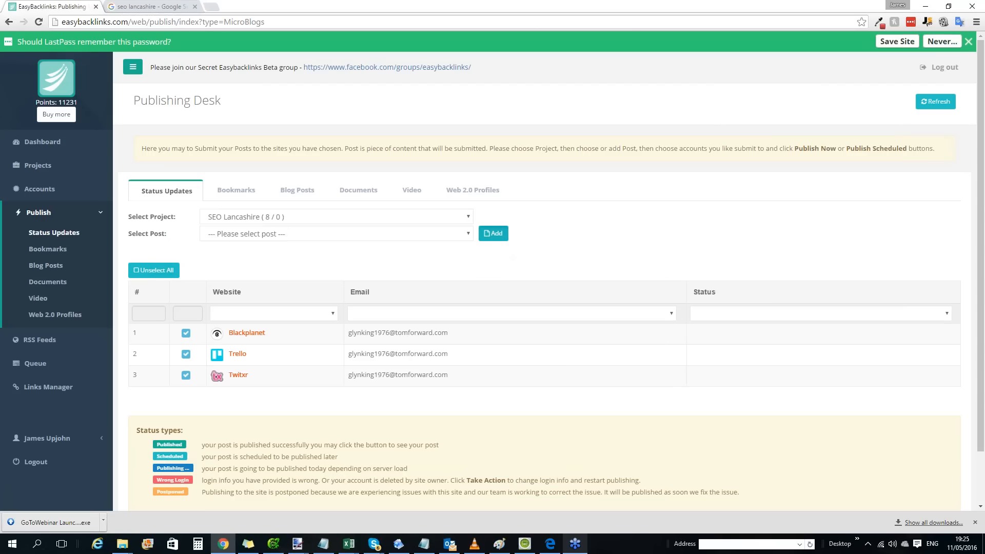
Start a new status update and read its help on maximum length, link format and link shortening.
left_click(493, 234)
left_click(420, 260)
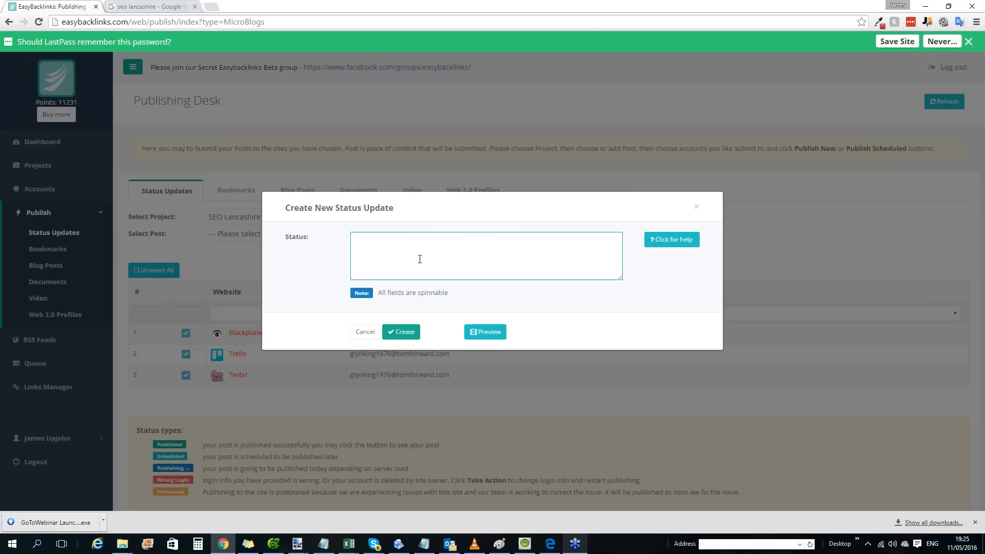
left_click(670, 242)
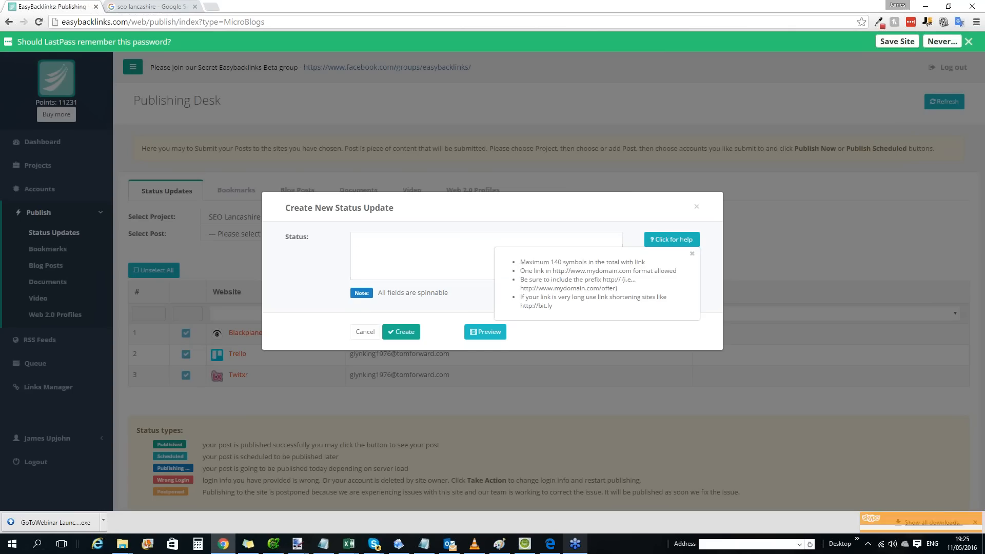
left_click_drag(519, 262, 638, 266)
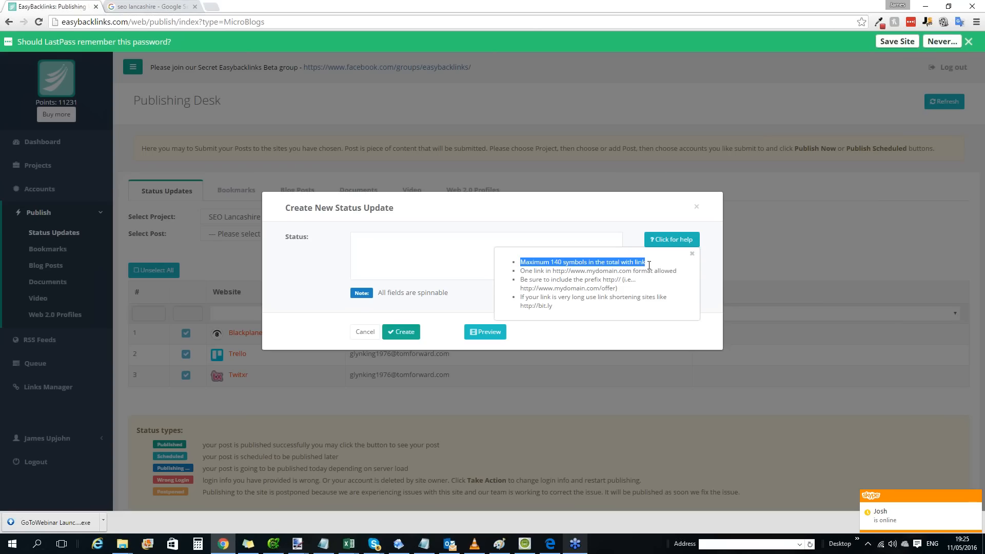
left_click(639, 266)
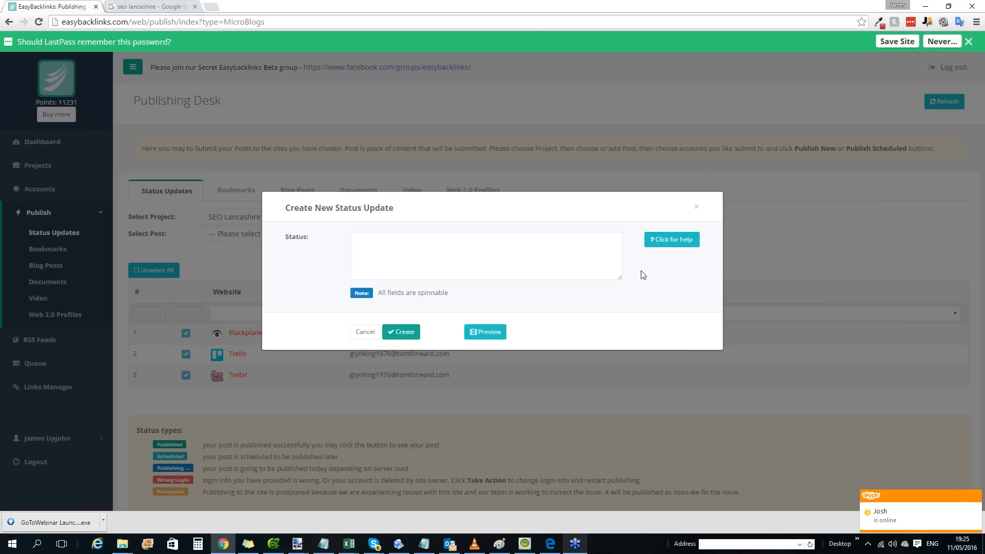
left_click(662, 240)
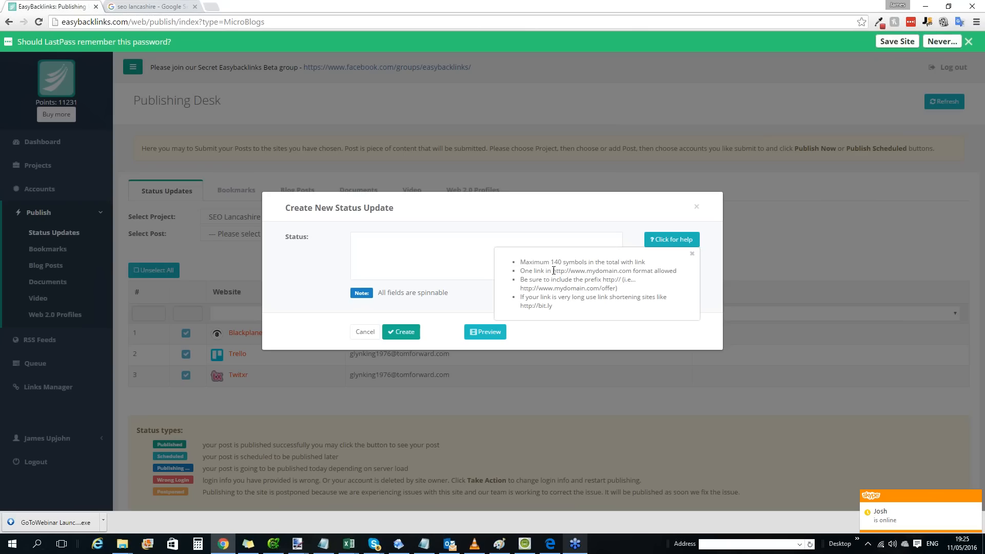
left_click_drag(553, 271, 652, 267)
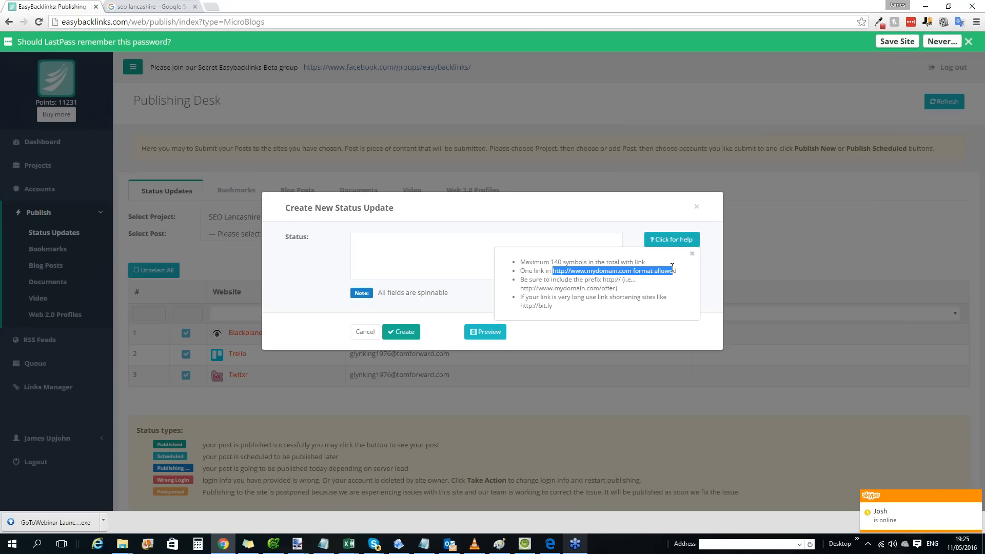
left_click_drag(672, 266, 667, 305)
left_click(452, 292)
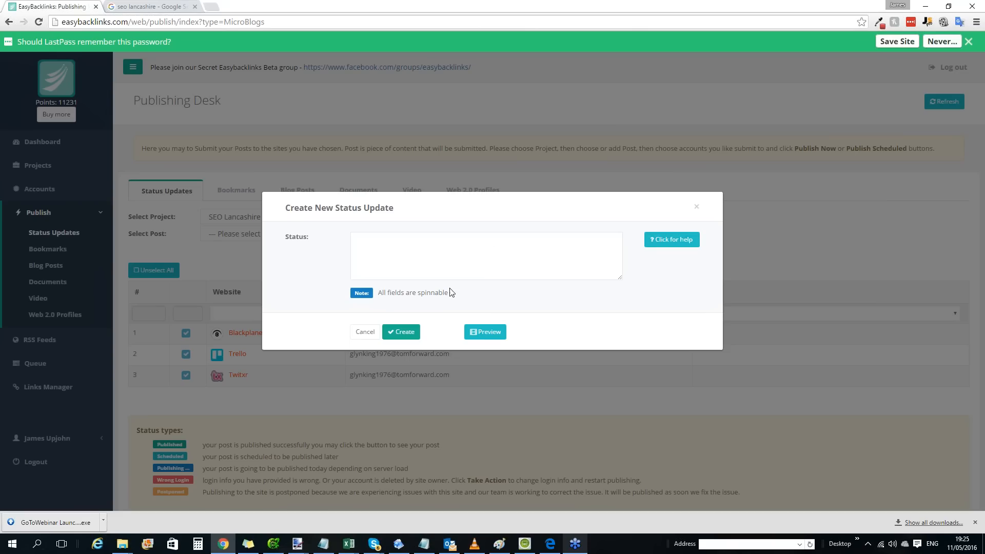
left_click(425, 252)
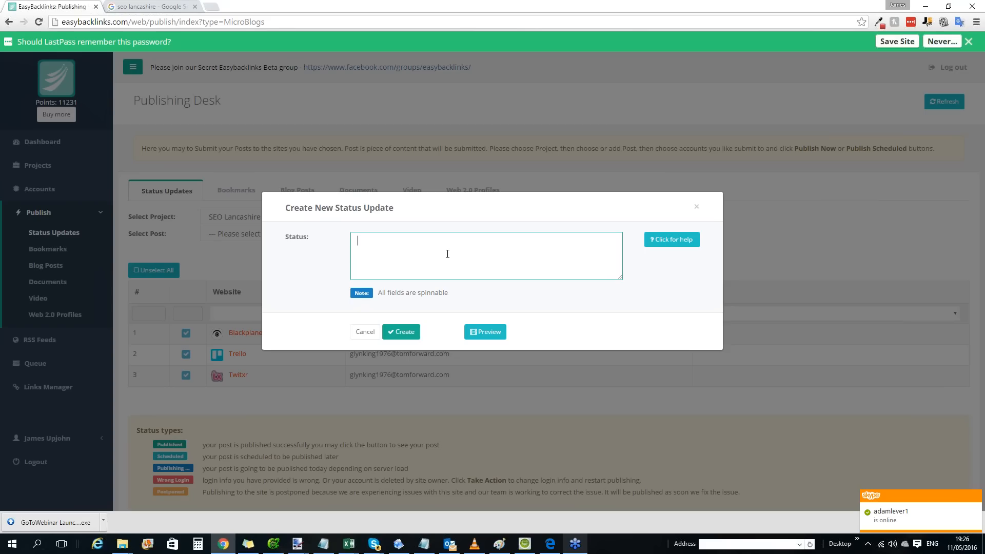
type("If you are looking for SEO in Lancashire ")
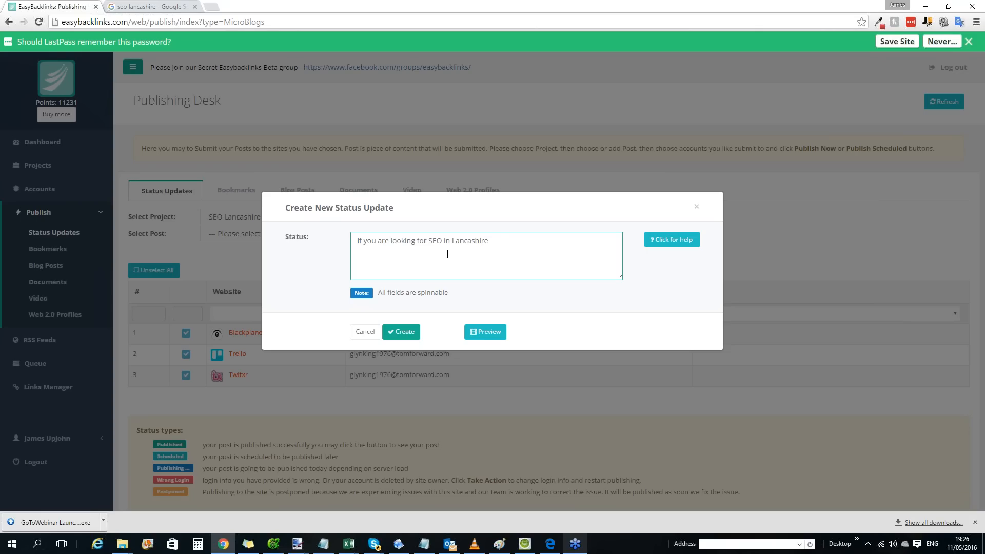
type("visit - http://leorose.org")
Turn the status opening into the spin group "{If you are looking for|Should you need|If you want}" ahead of "SEO in Lancashire".
left_click_drag(505, 238, 341, 249)
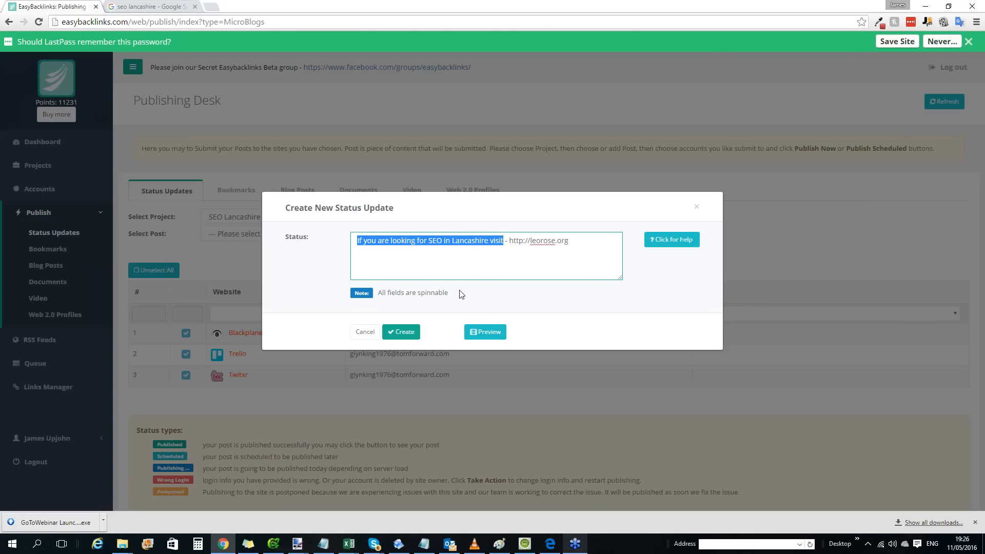
left_click(441, 240)
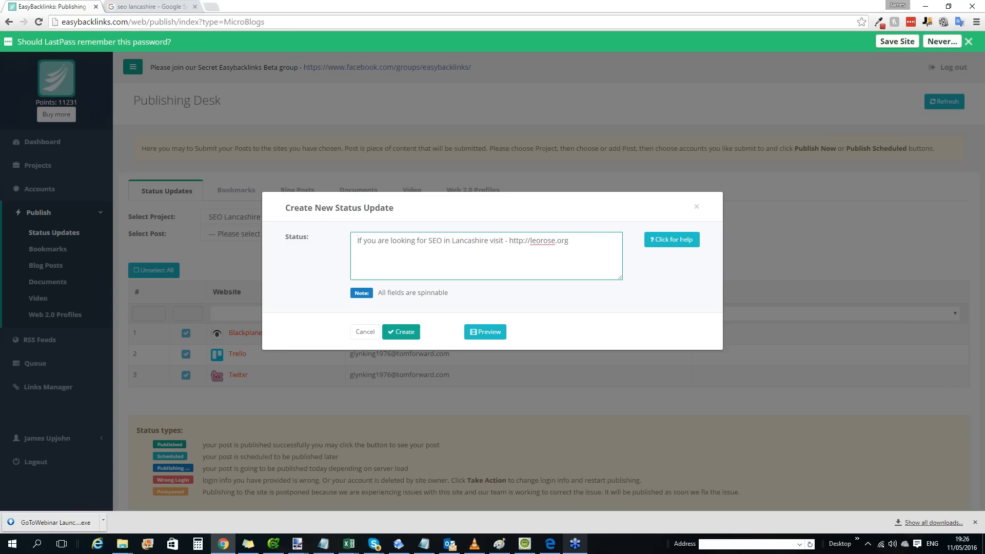
type("{")
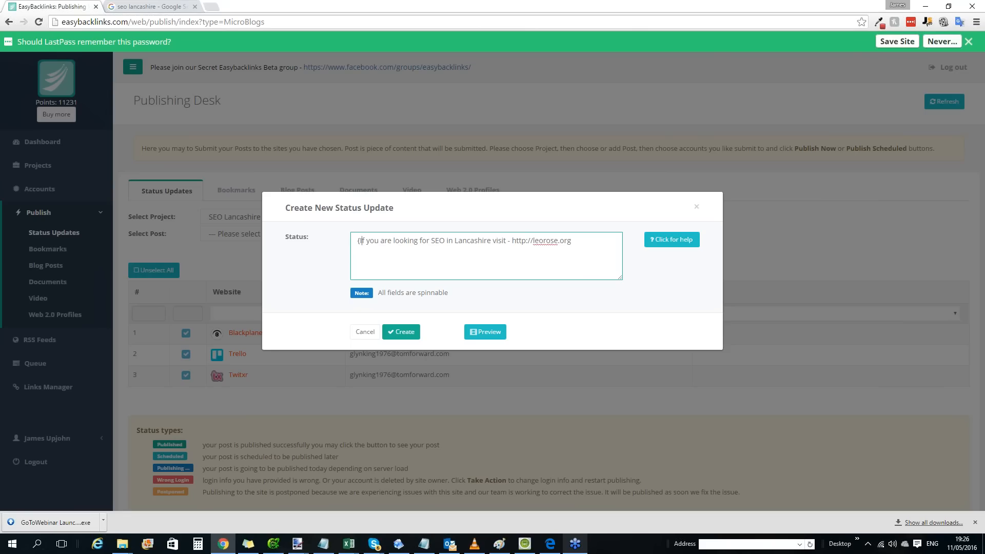
key("Right")
key("Right")
key("Right")
type("|")
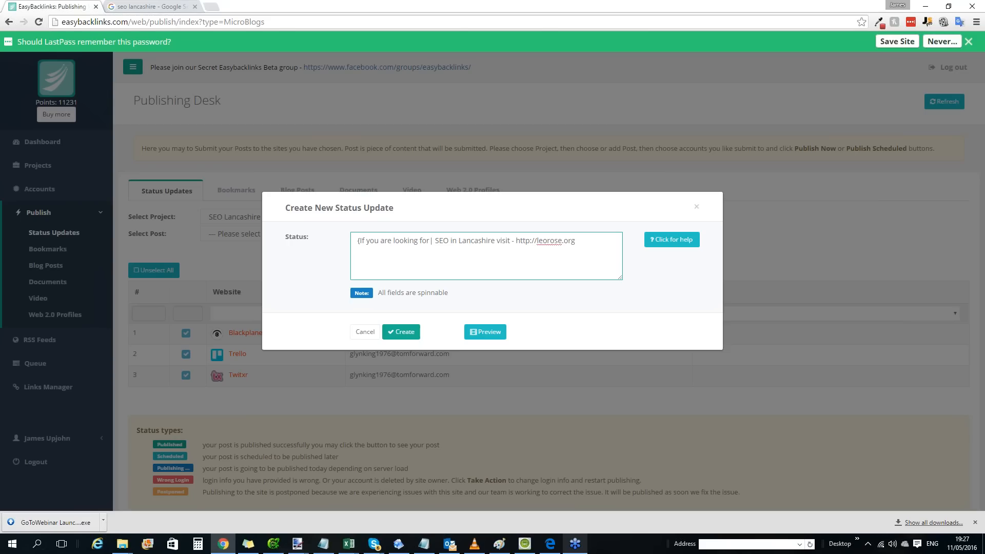
type("Should you ne")
type("ed|")
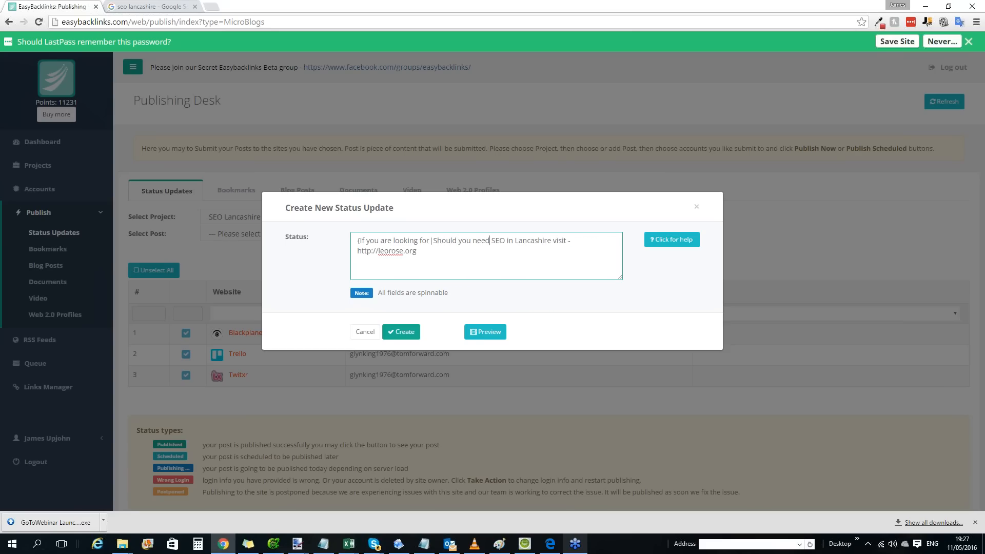
type("If you want}")
left_click_drag(533, 241, 274, 236)
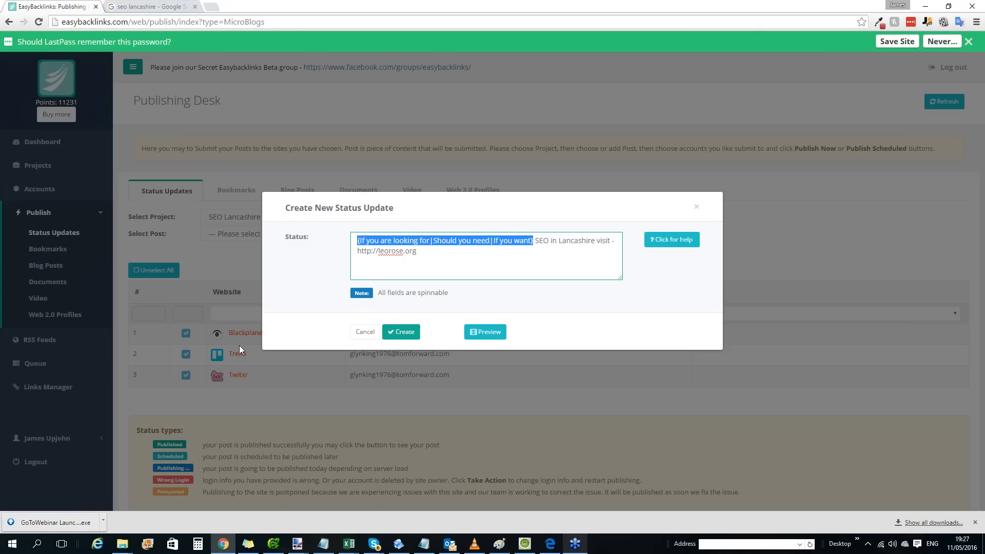
Replace "visit" in the status text with the spin group "{visit|check out|look at}".
left_click(540, 253)
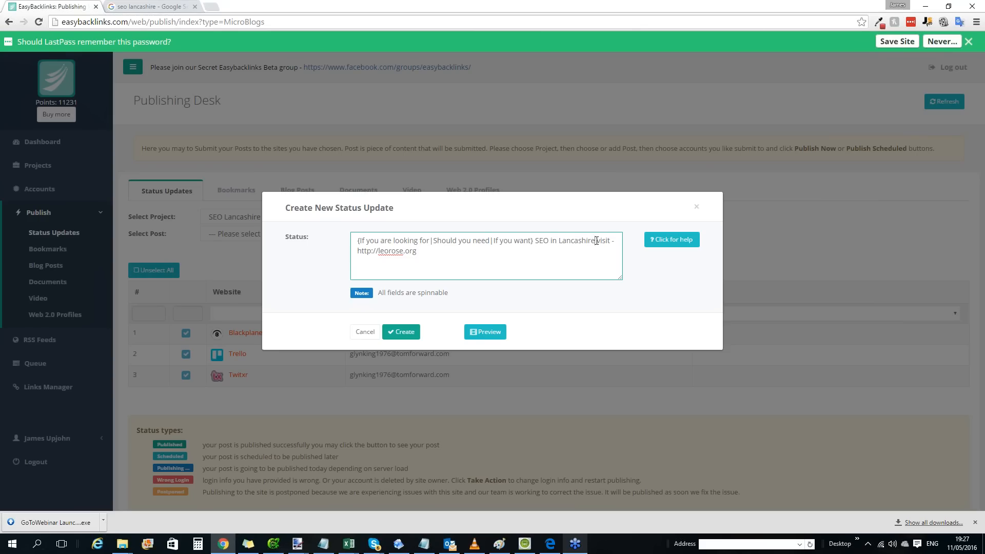
type("{")
key("Right")
type("|check out|lo")
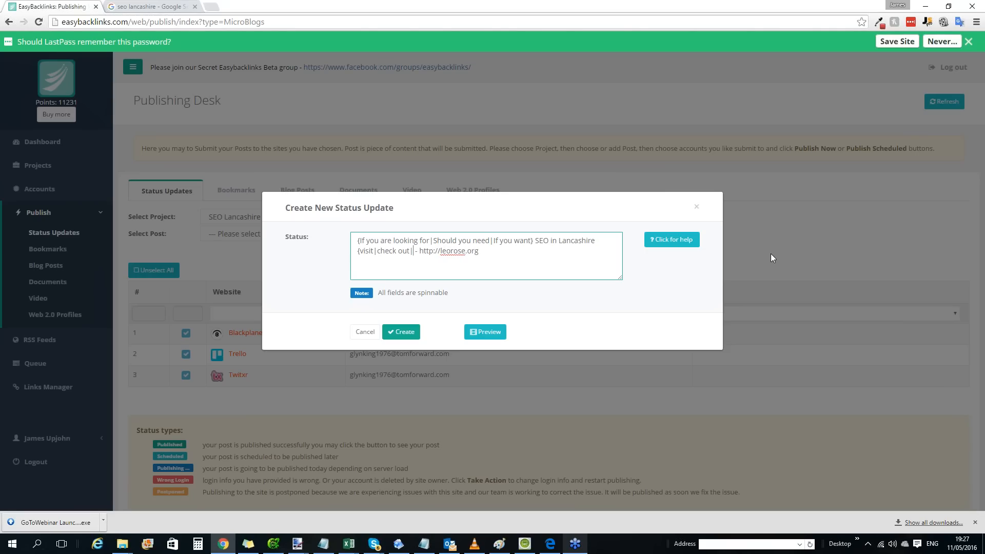
type("ok at}")
Review both spin groups and the fixed "SEO in Lancashire" keyword in the status text.
left_click_drag(361, 240, 530, 234)
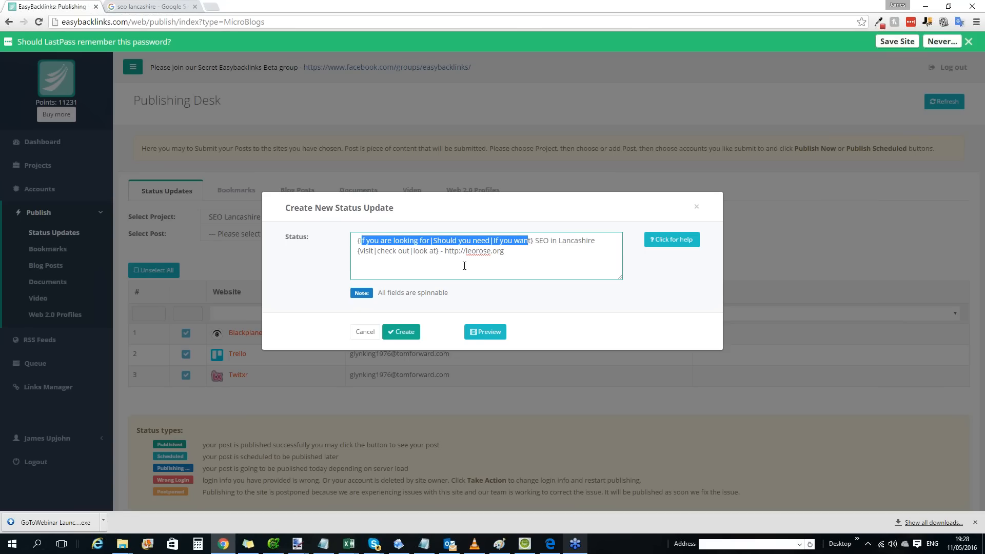
left_click_drag(436, 251, 361, 251)
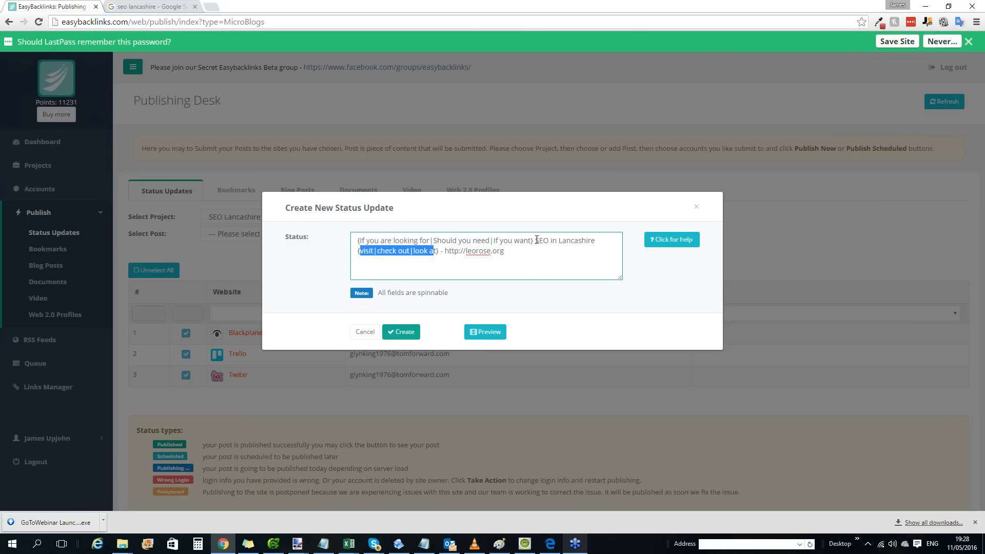
left_click_drag(535, 241, 595, 241)
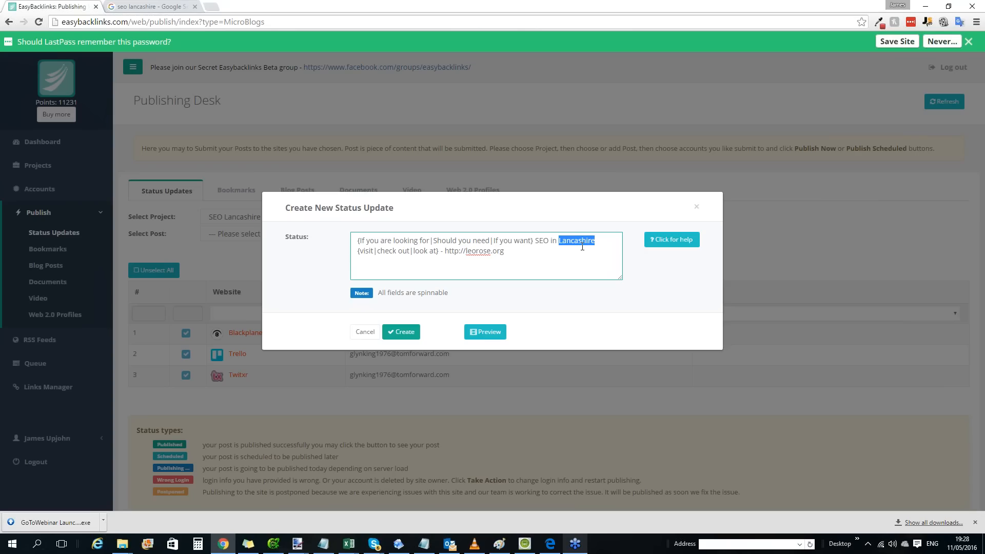
left_click(527, 248)
key("ctrl+a")
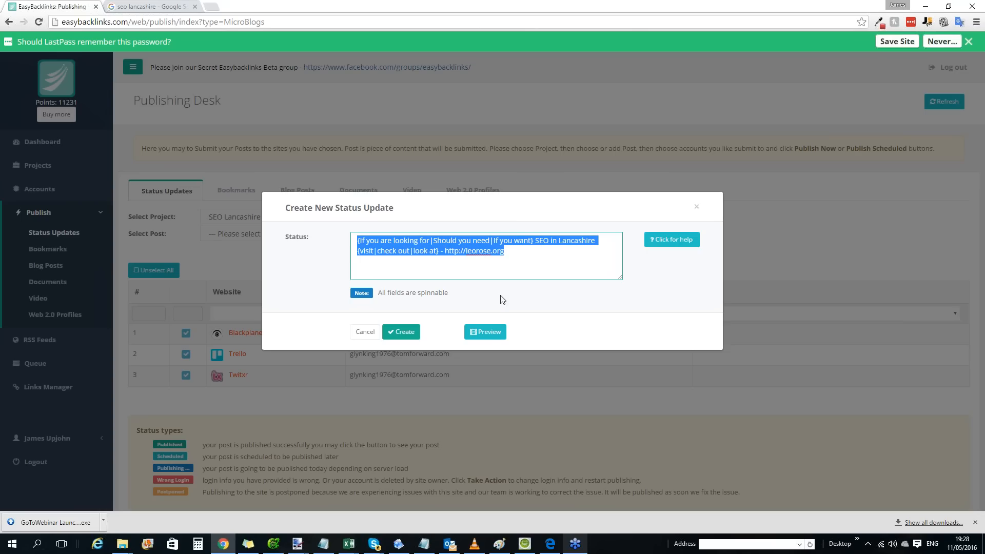
Preview a spun version of the status text and create the status update.
left_click(487, 332)
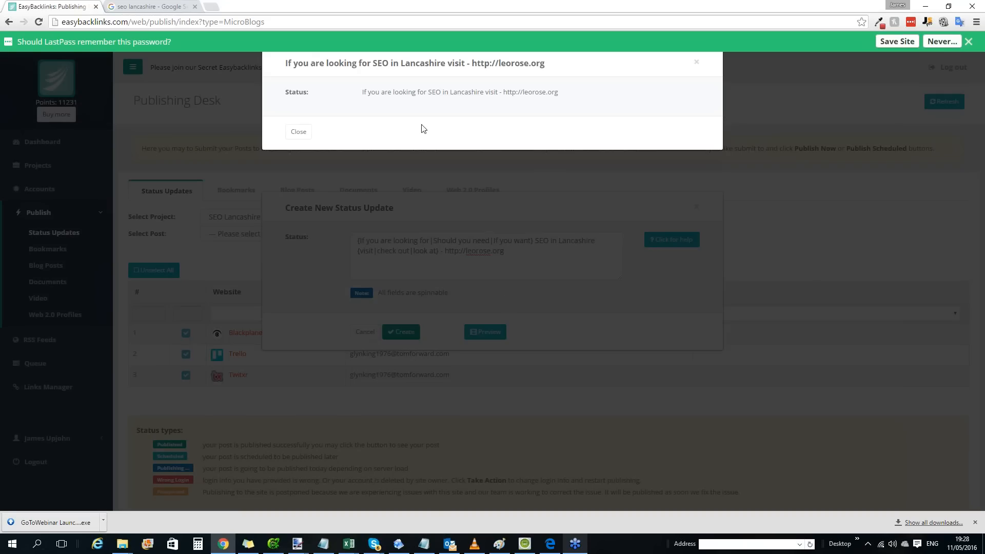
left_click_drag(365, 91, 576, 88)
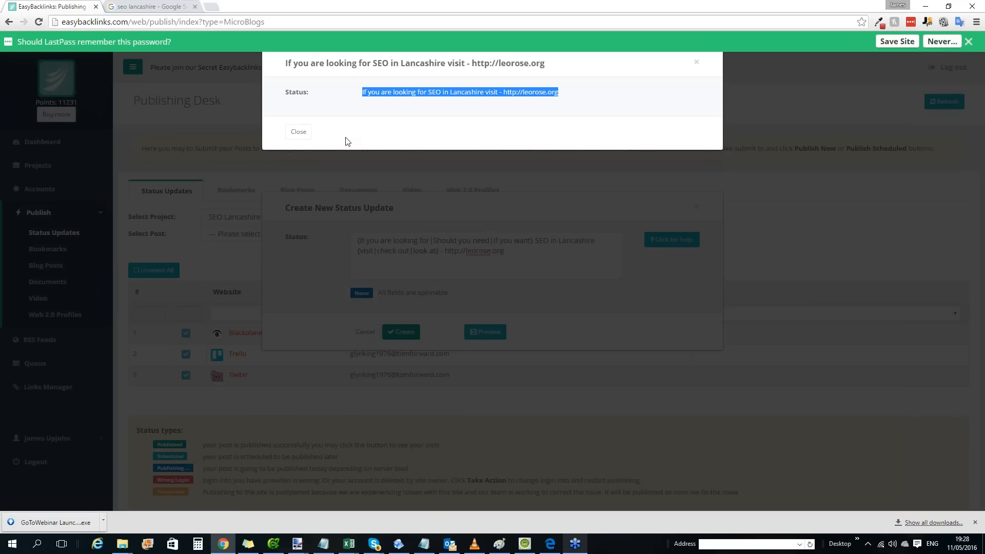
left_click(303, 131)
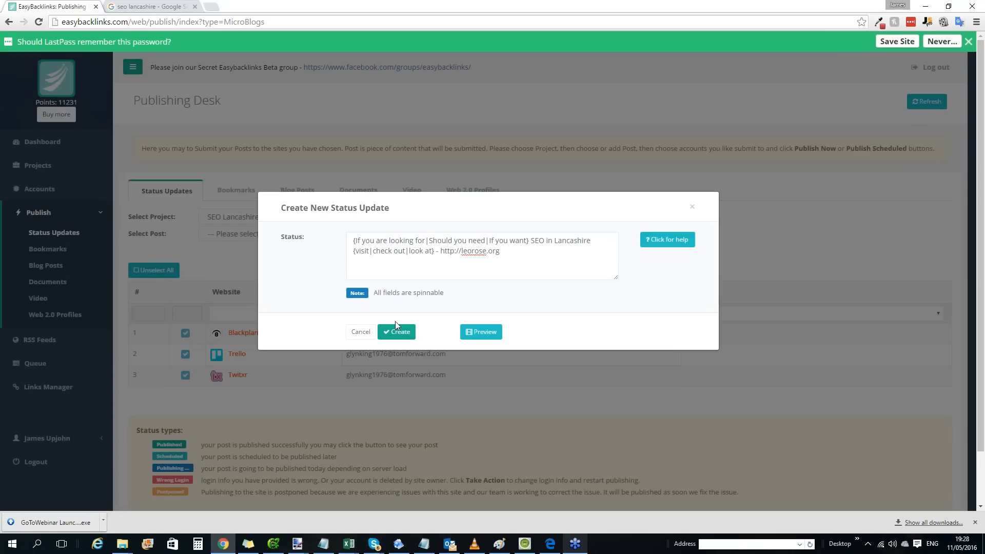
left_click(399, 332)
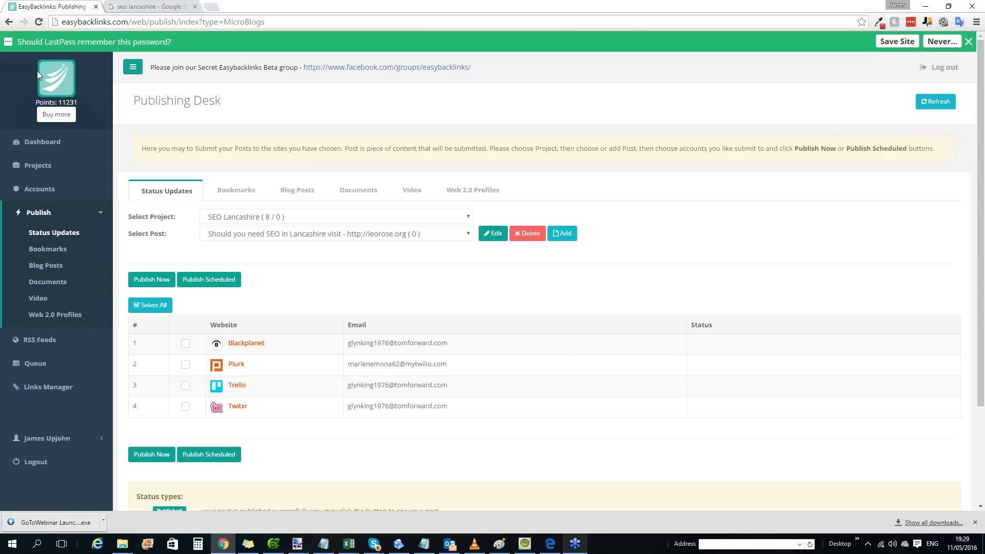
Open the page for buying more points and find its pricing plans.
left_click(56, 115)
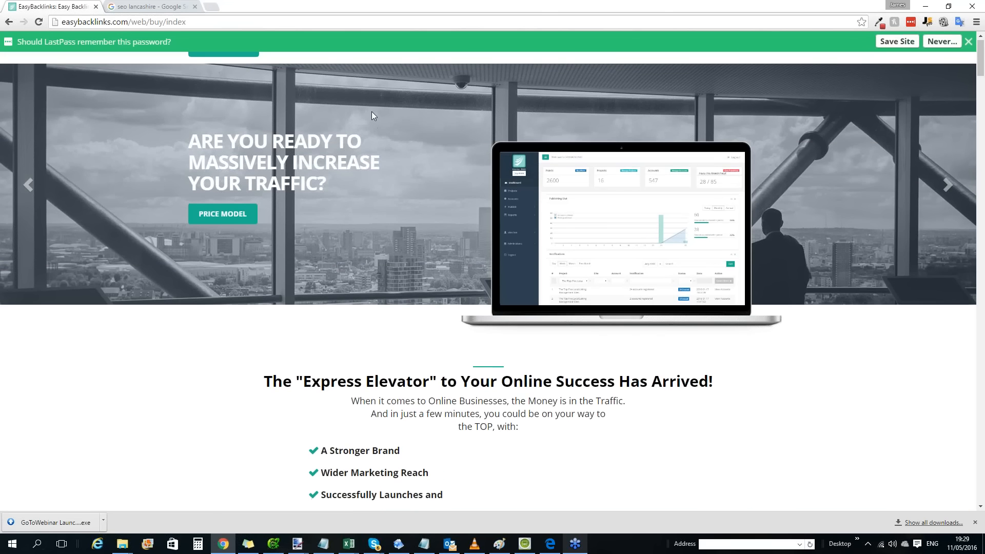
scroll(371, 112, "down", 15)
scroll(389, 111, "down", 18)
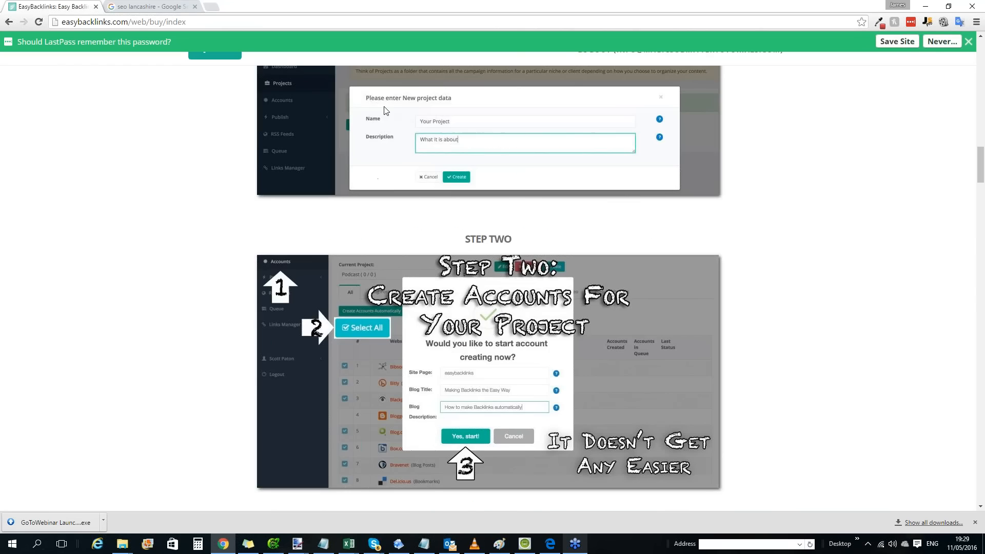
scroll(389, 110, "down", 20)
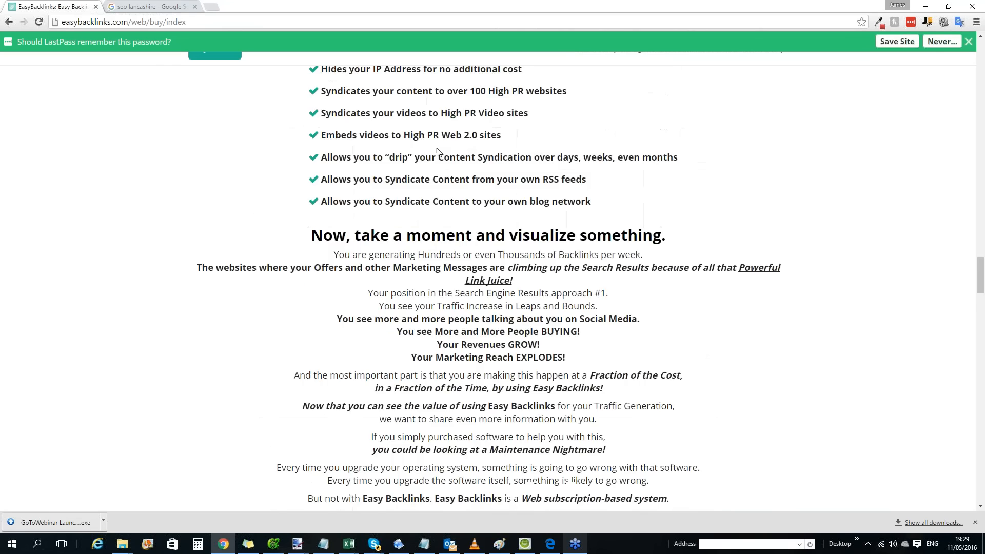
scroll(437, 148, "down", 12)
scroll(513, 149, "up", 12)
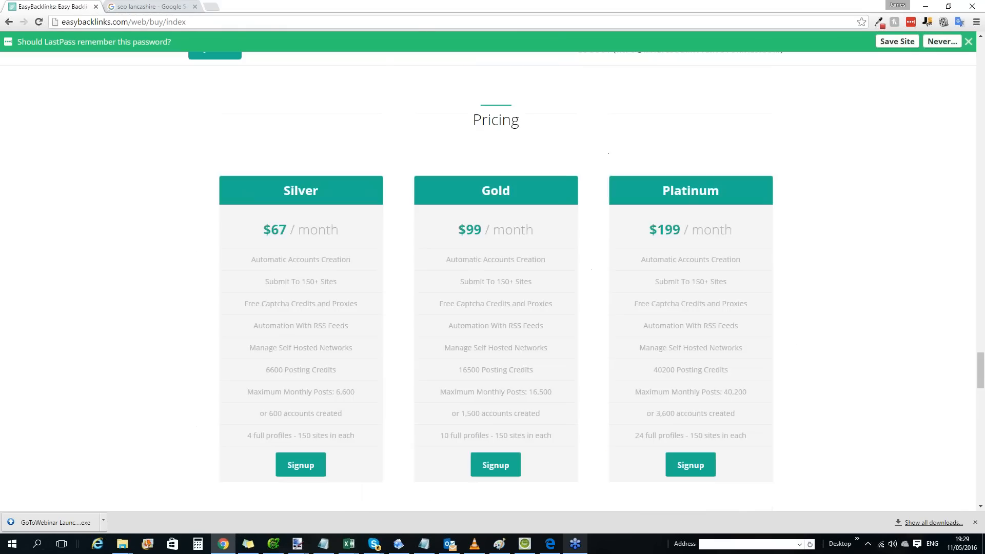
scroll(561, 149, "down", 4)
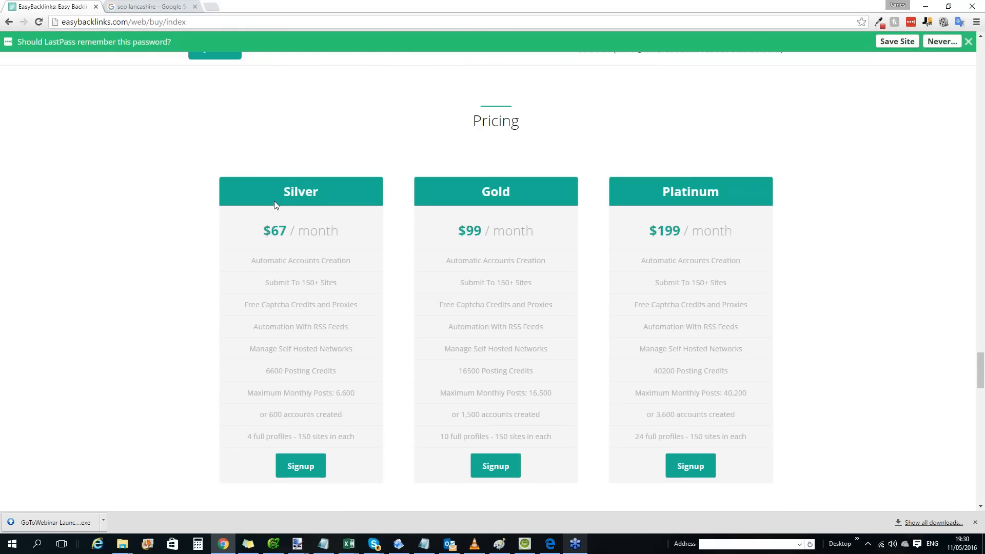
Examine the Silver plan's monthly price, features, posting credits, account allowance and number of full profiles.
left_click_drag(274, 206, 346, 216)
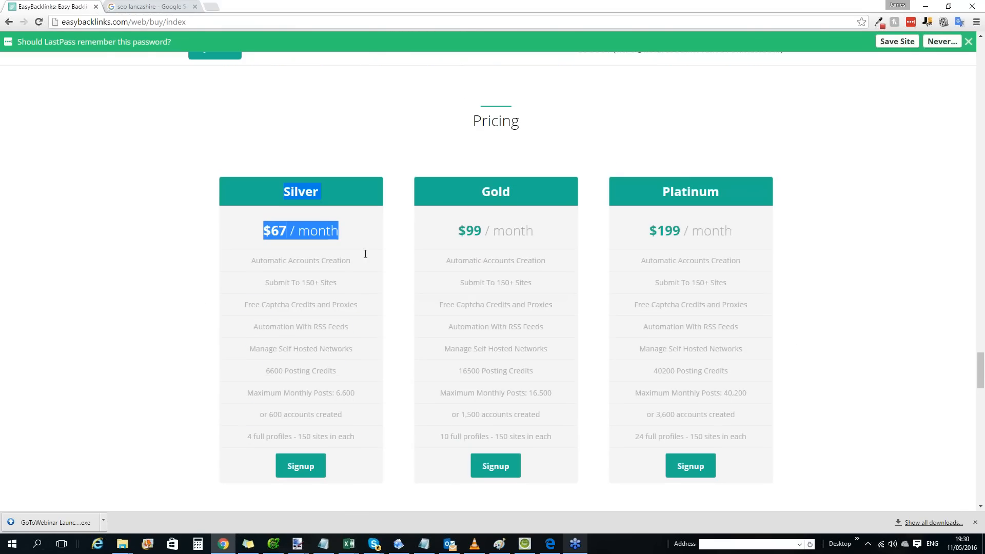
left_click_drag(365, 254, 368, 440)
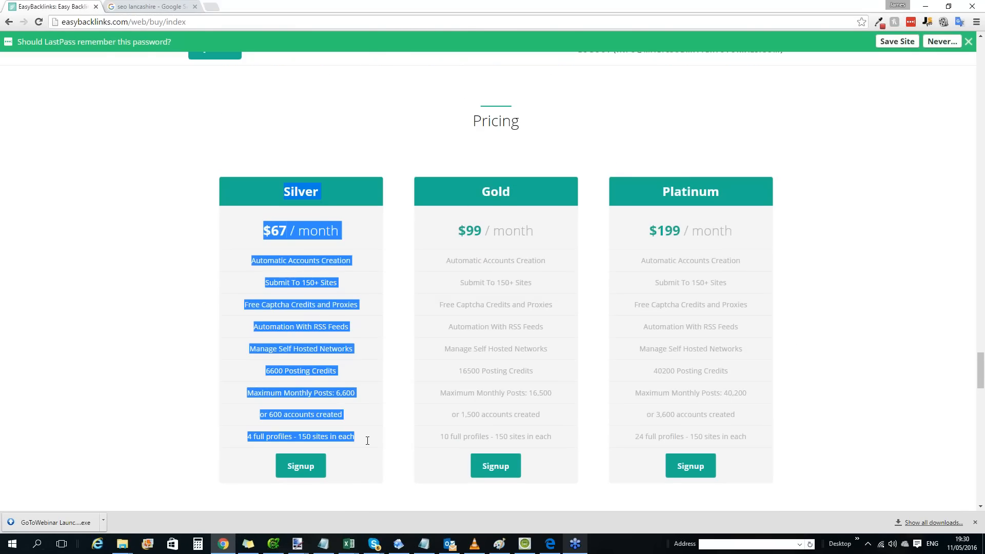
left_click(368, 292)
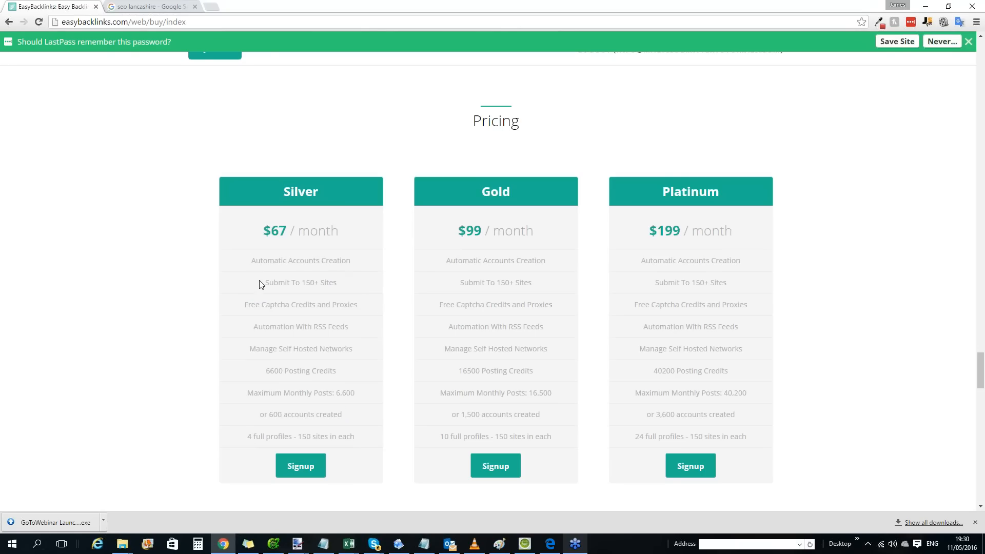
left_click_drag(265, 283, 329, 283)
left_click_drag(243, 305, 363, 341)
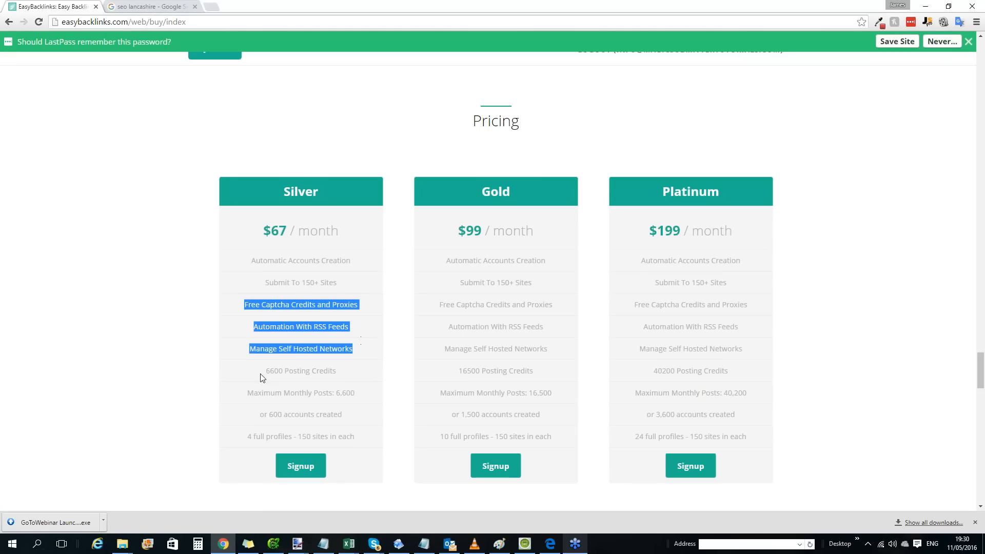
left_click_drag(264, 377, 343, 377)
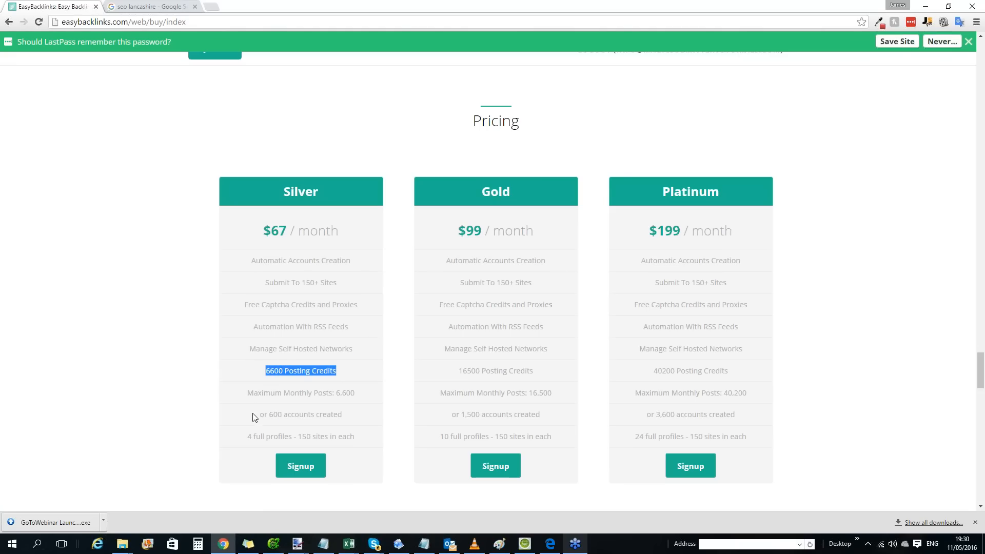
left_click_drag(256, 416, 345, 415)
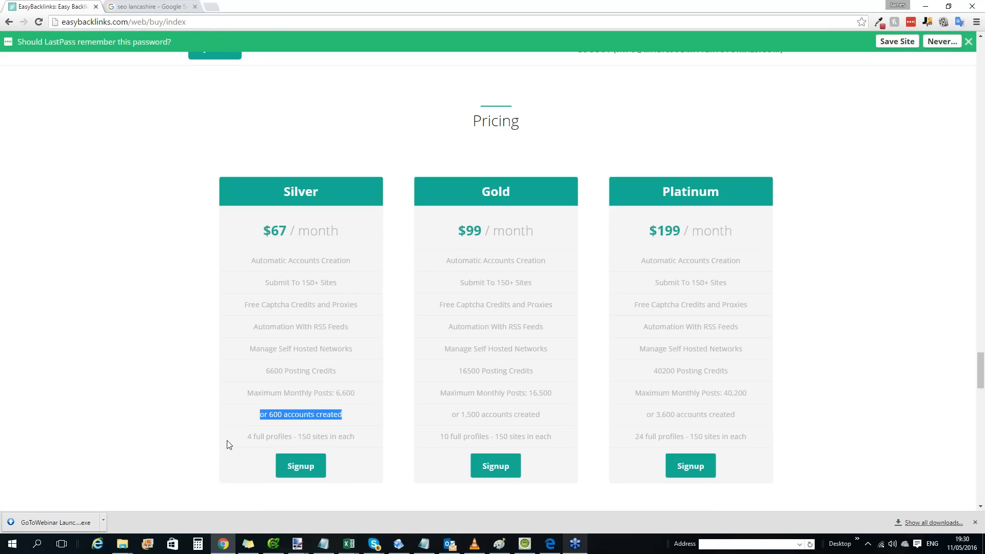
left_click_drag(247, 437, 365, 433)
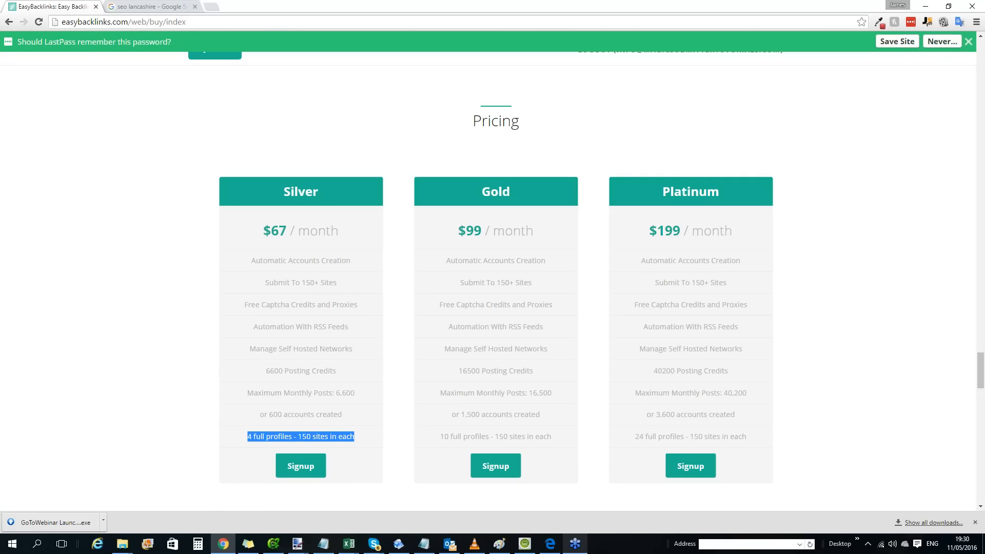
left_click(357, 293)
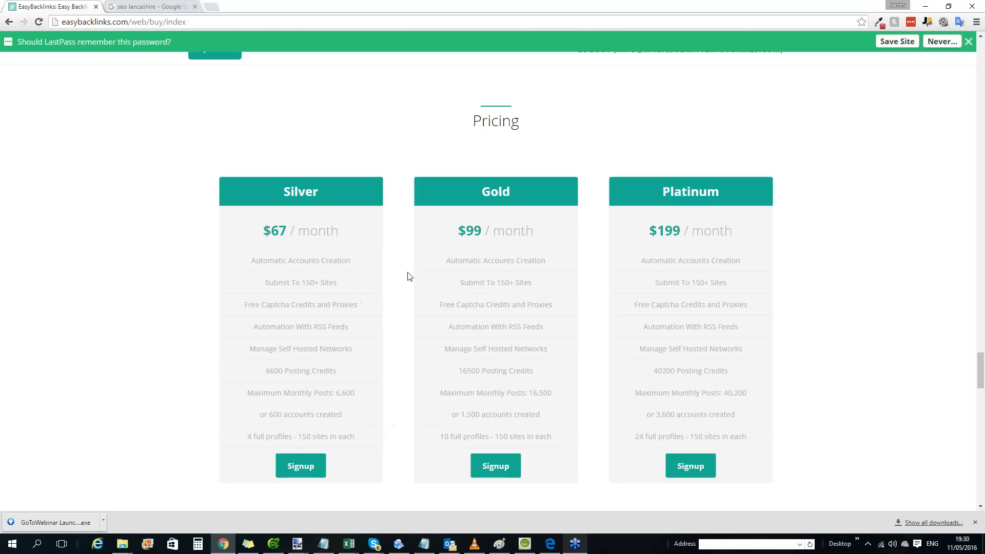
Compare the Gold and Platinum plans' prices and full profile allowances, and return to the Publishing Desk.
left_click_drag(455, 231, 562, 453)
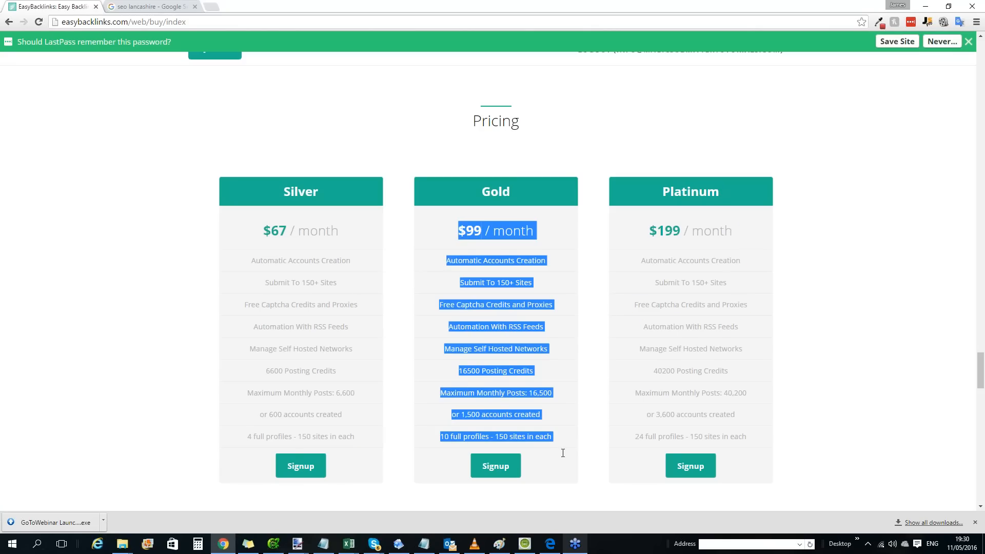
left_click_drag(440, 437, 551, 435)
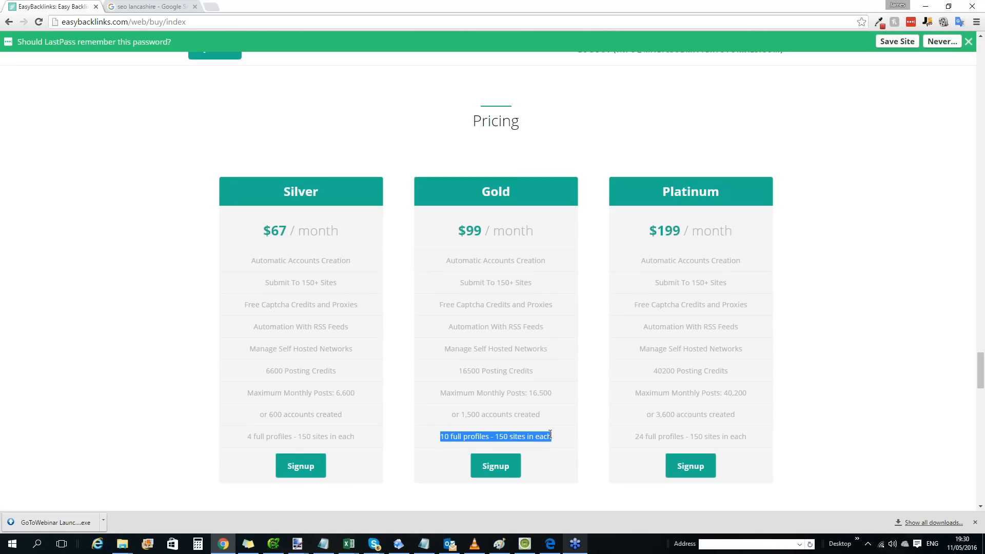
left_click_drag(654, 235, 724, 233)
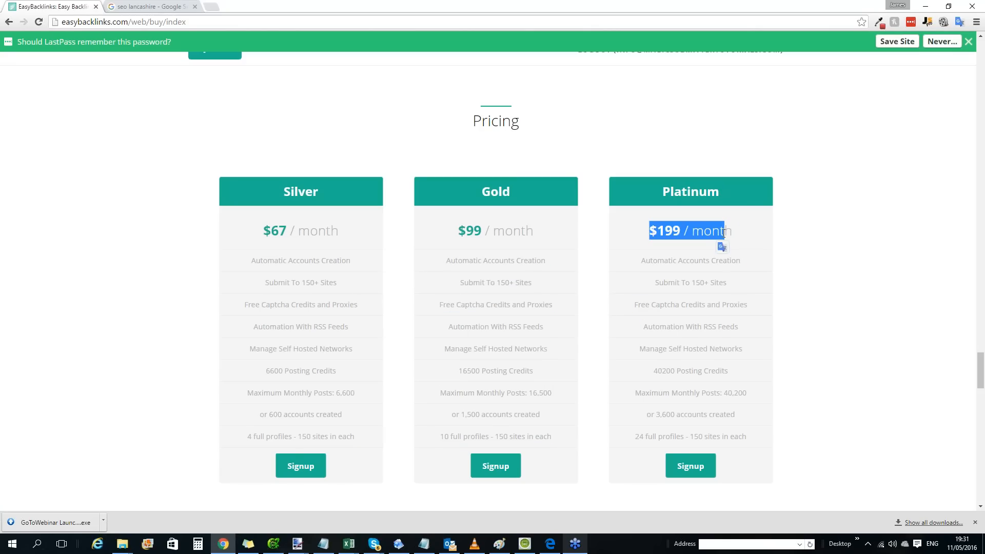
left_click_drag(629, 437, 764, 430)
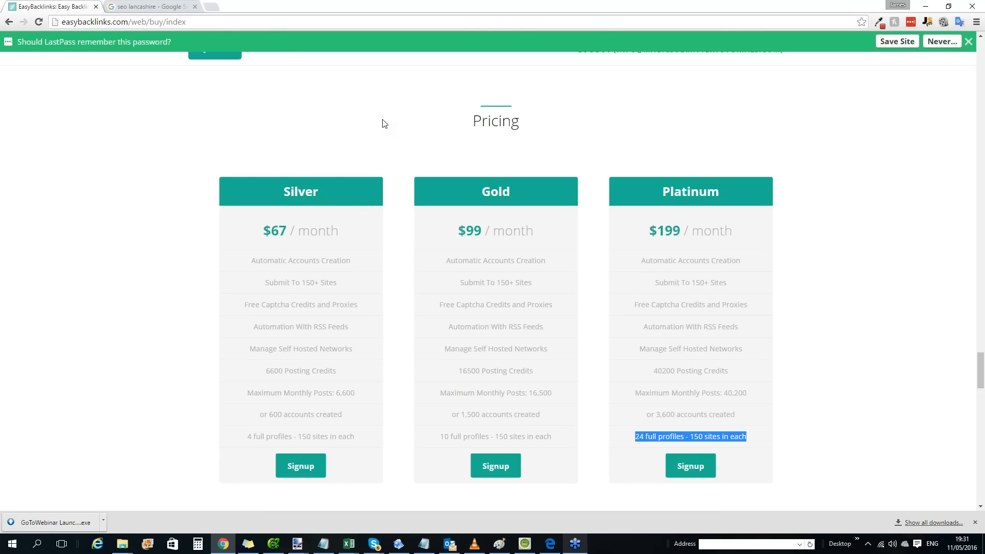
left_click(9, 21)
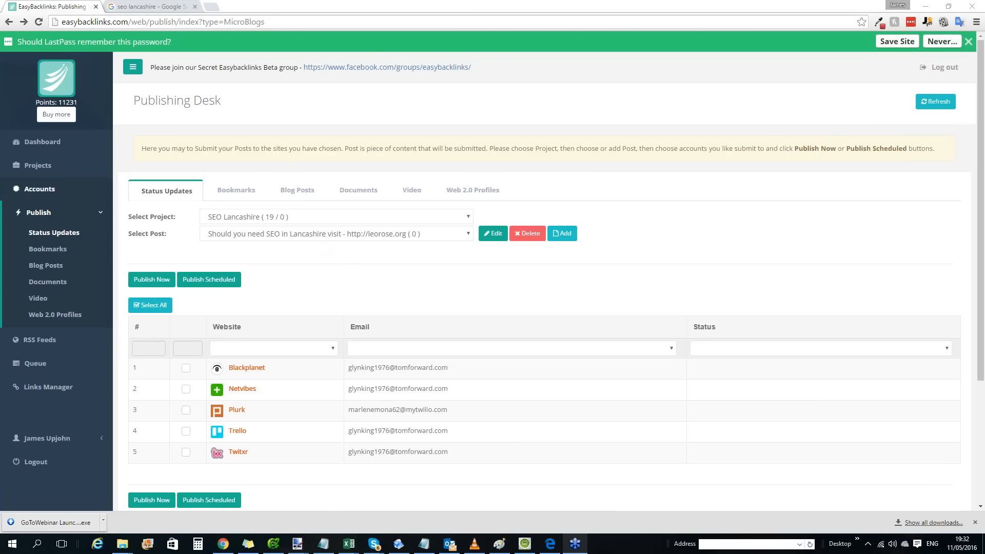
Check the account creation status of the SEO Lancashire project for Status Updates, Bookmarks and Blog Posts sites.
left_click(70, 189)
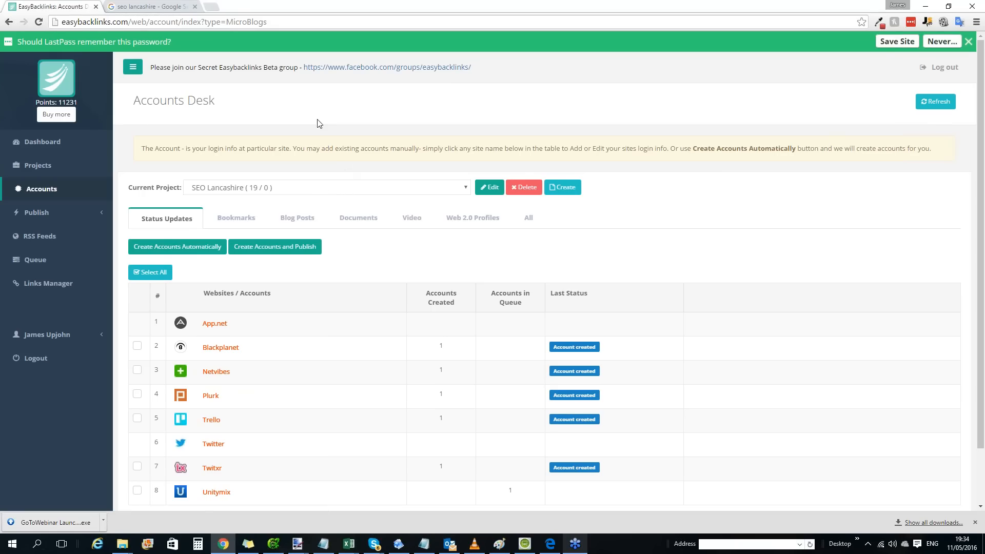
scroll(250, 192, "down", 2)
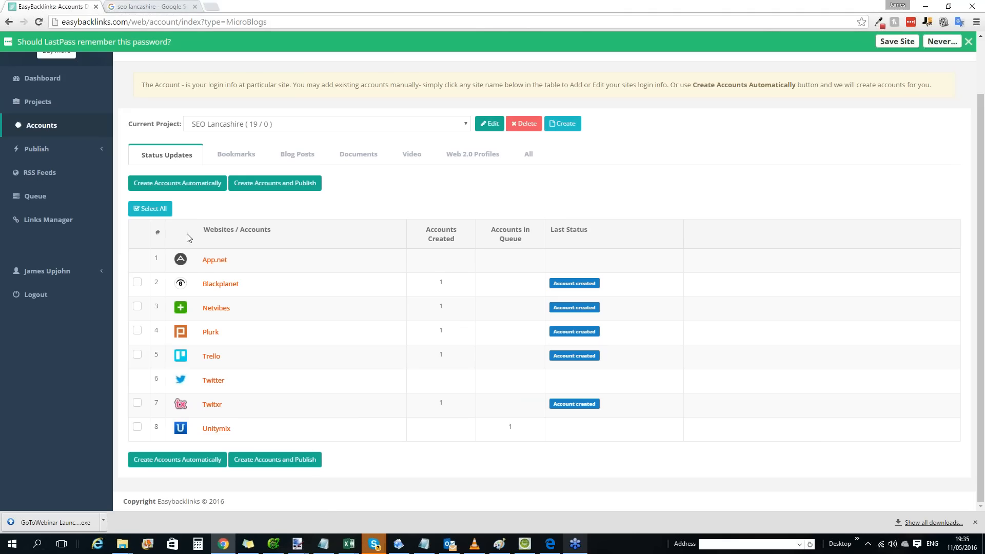
left_click(235, 157)
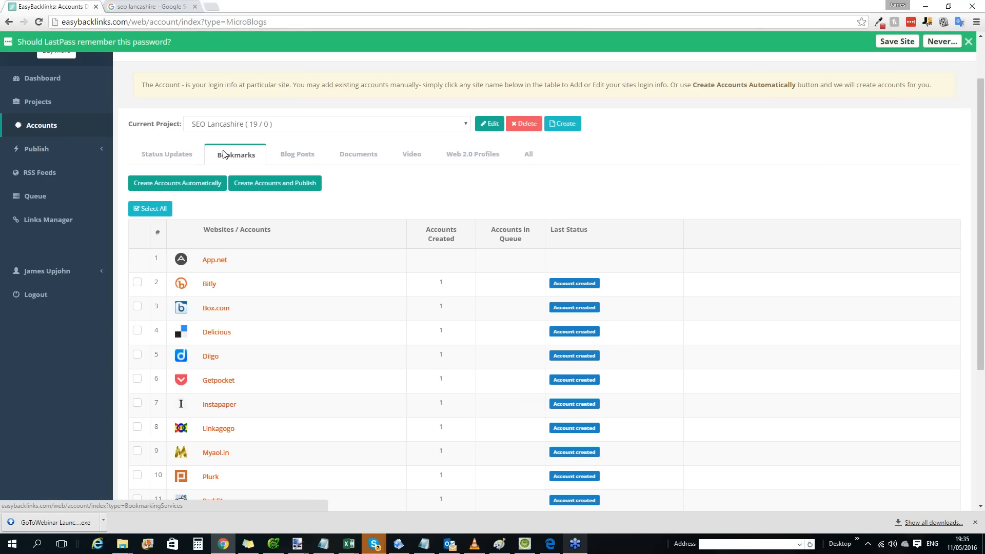
left_click(293, 153)
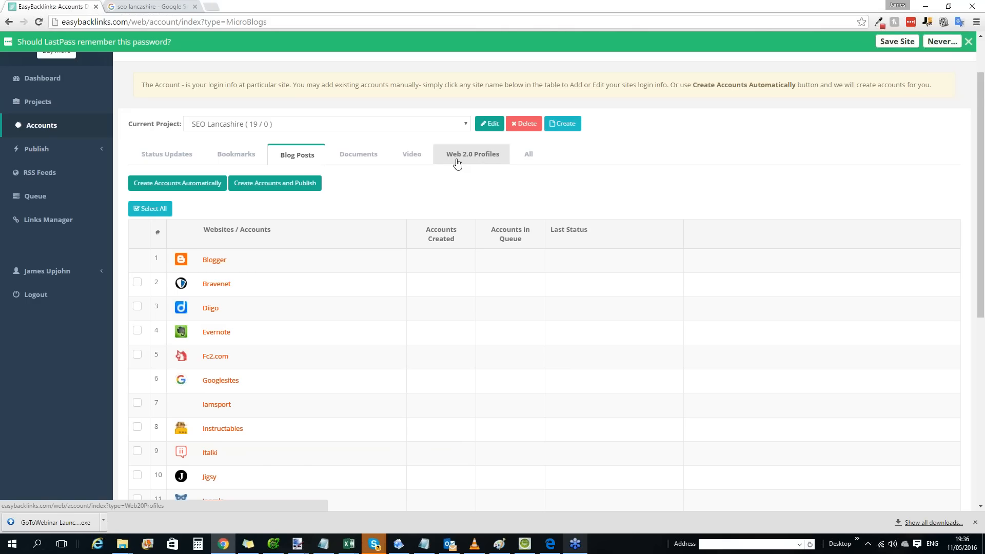
left_click(187, 162)
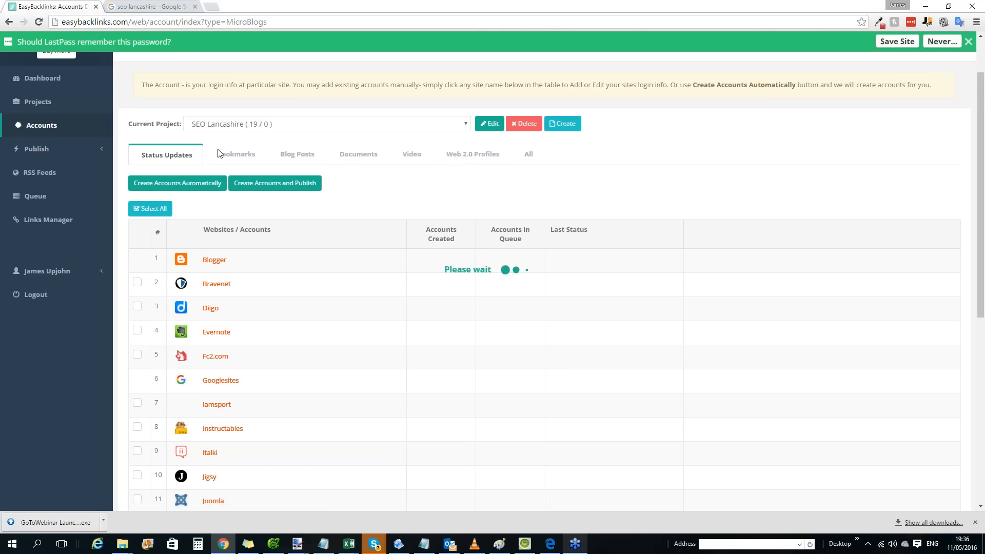
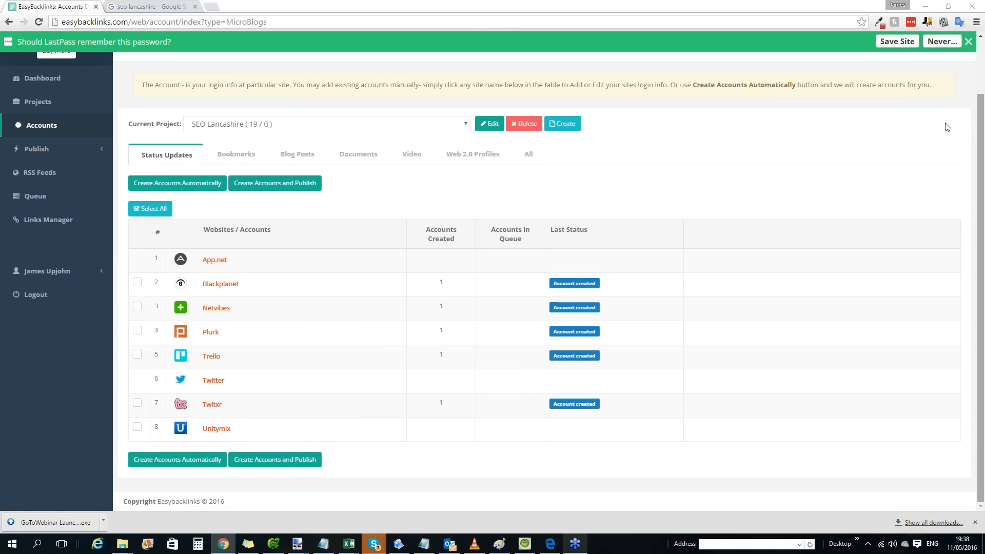
Check the project's Bookmarks accounts and start a new bookmark post for SEO Lancashire on the Publishing Desk.
left_click(229, 149)
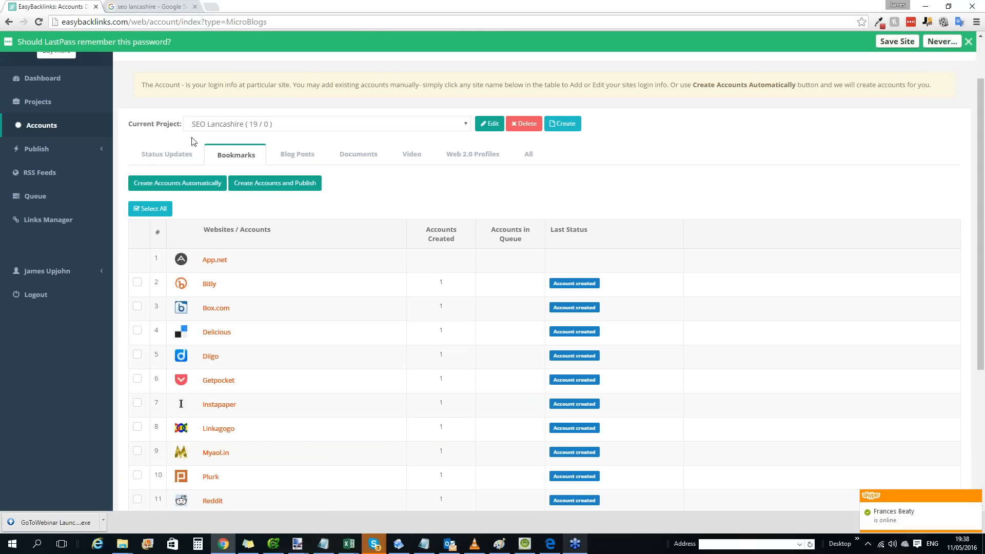
left_click(59, 149)
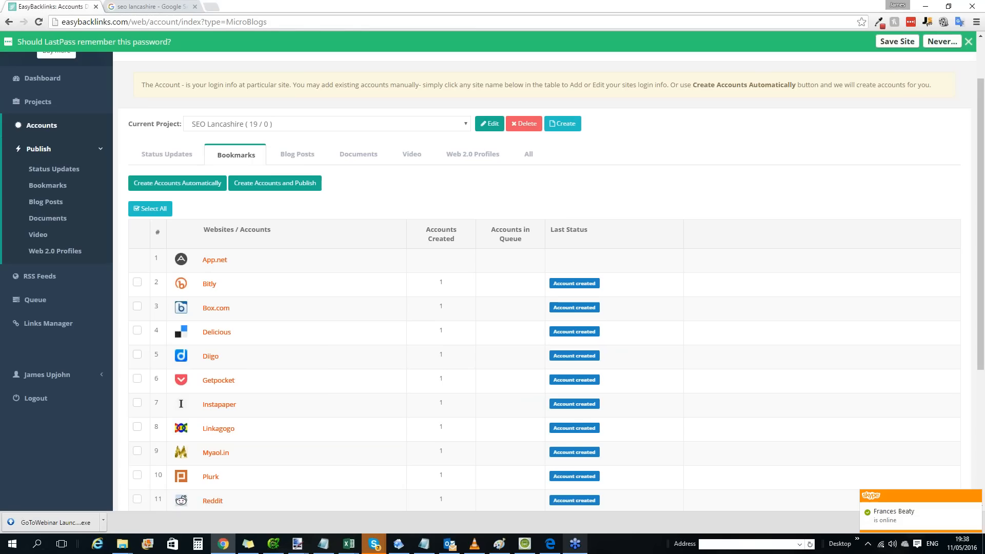
left_click(48, 185)
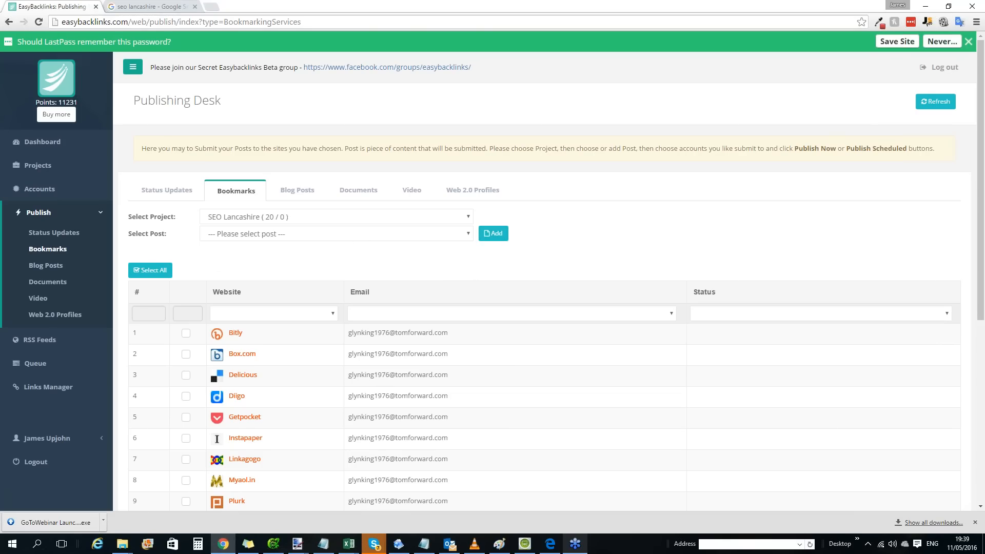
left_click(493, 234)
left_click(404, 200)
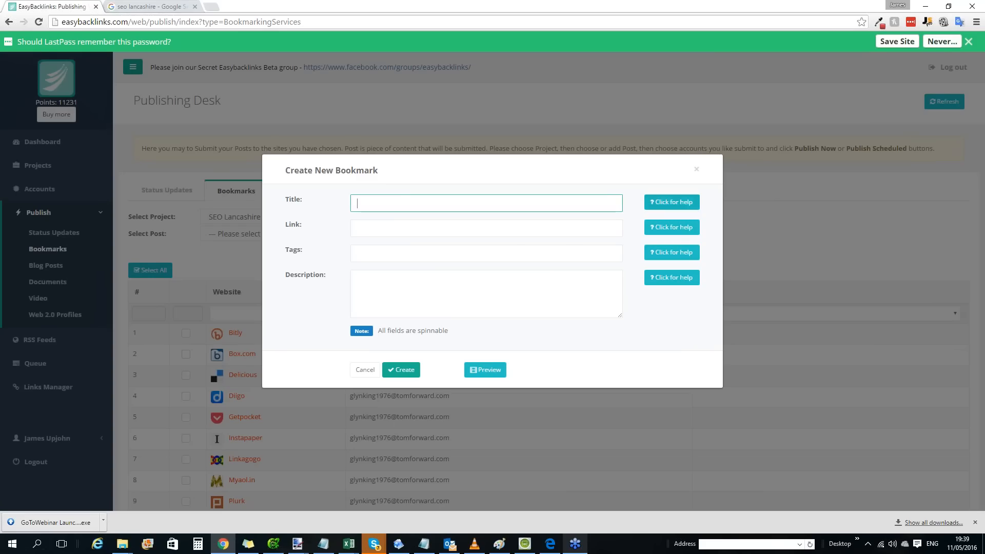
Read the help for the new bookmark's Title field.
left_click(672, 202)
left_click_drag(510, 230, 683, 242)
left_click(693, 216)
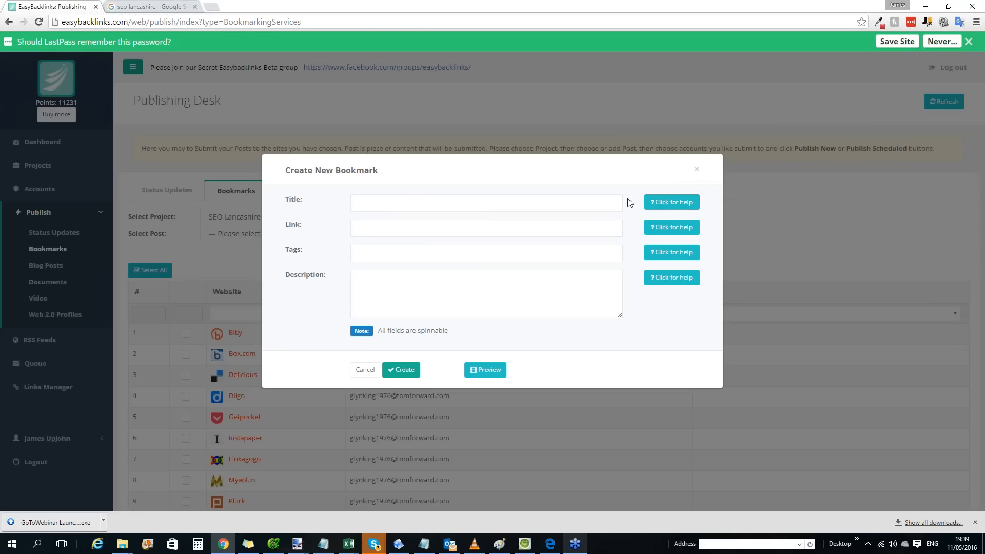
Enter the spinnable bookmark title {SEO Lancashire|SEO in Lancashire|Lancashire SEO|Leo Rose Media Ltd}.
left_click(473, 205)
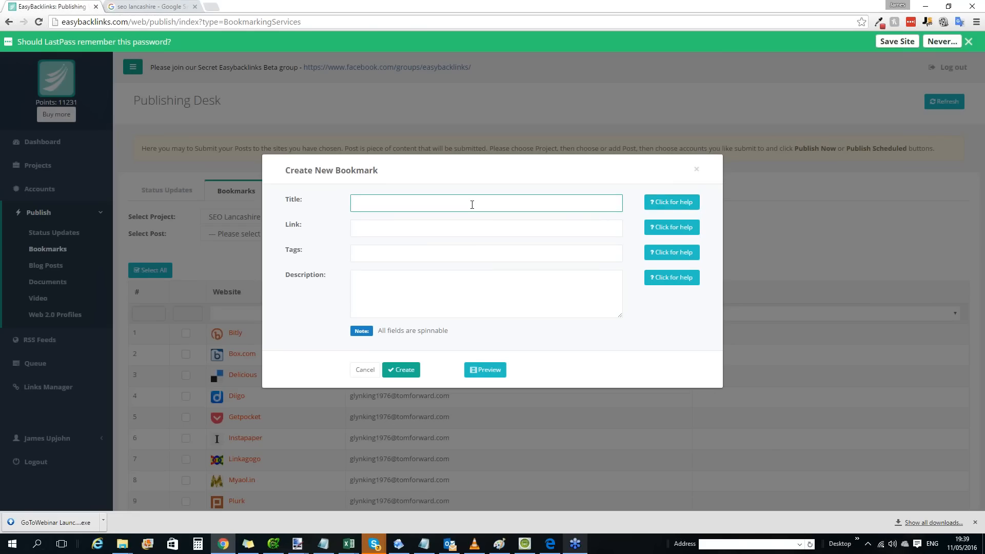
type("SEO Lancashire{")
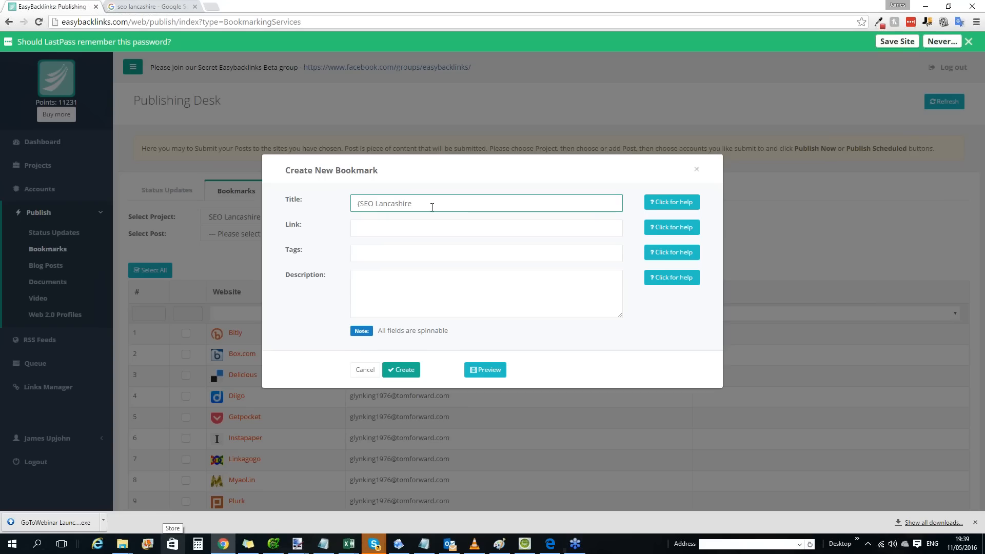
type("|SEO in Lancashire|Lancashire SEO|")
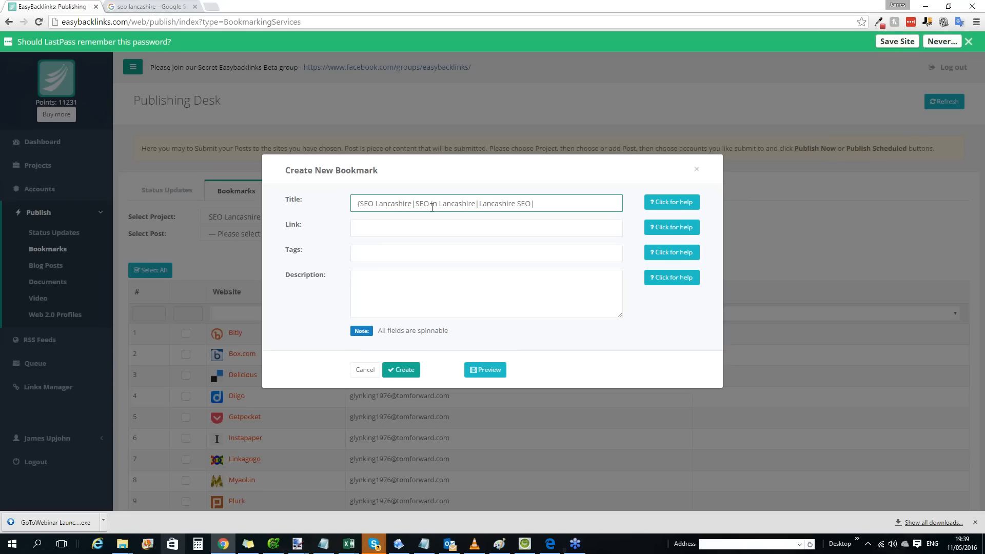
type("Leo Rose Media Ltd}")
key("Tab")
type("http://")
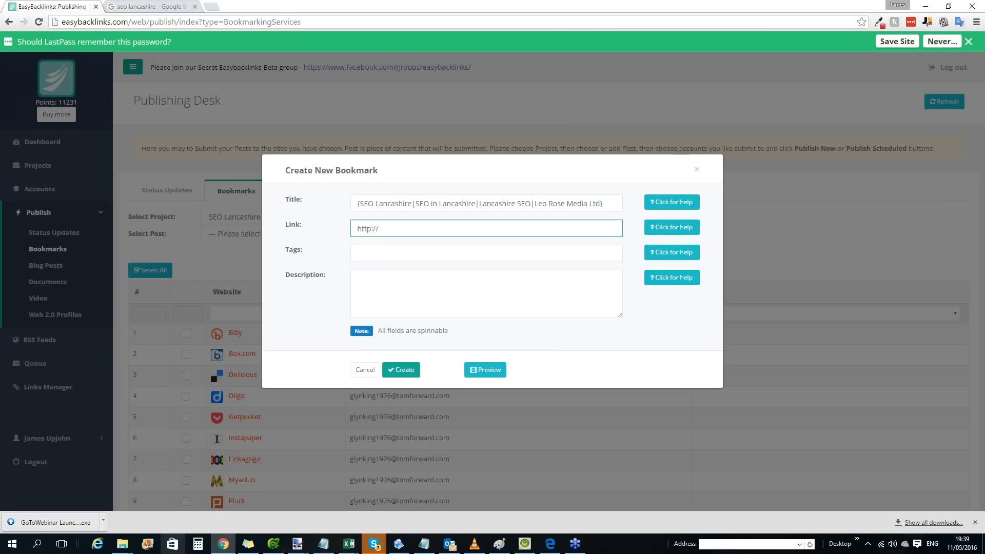
type("leorose.org")
key("Tab")
key("shift+Tab")
Enter "seo in lancashire" as the bookmark's first tag, followed by a comma.
left_click(415, 255)
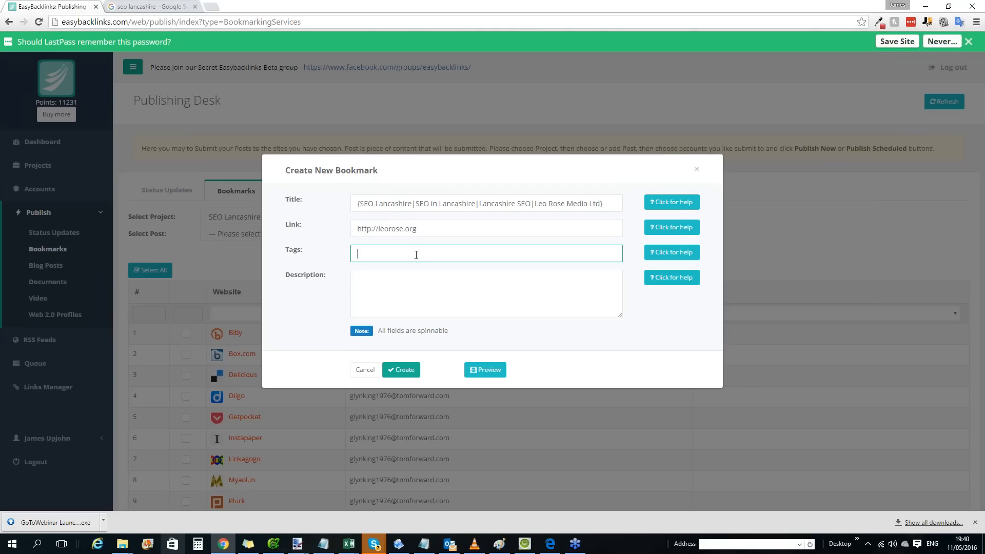
type("seo in lancashire,")
left_click_drag(416, 257, 357, 254)
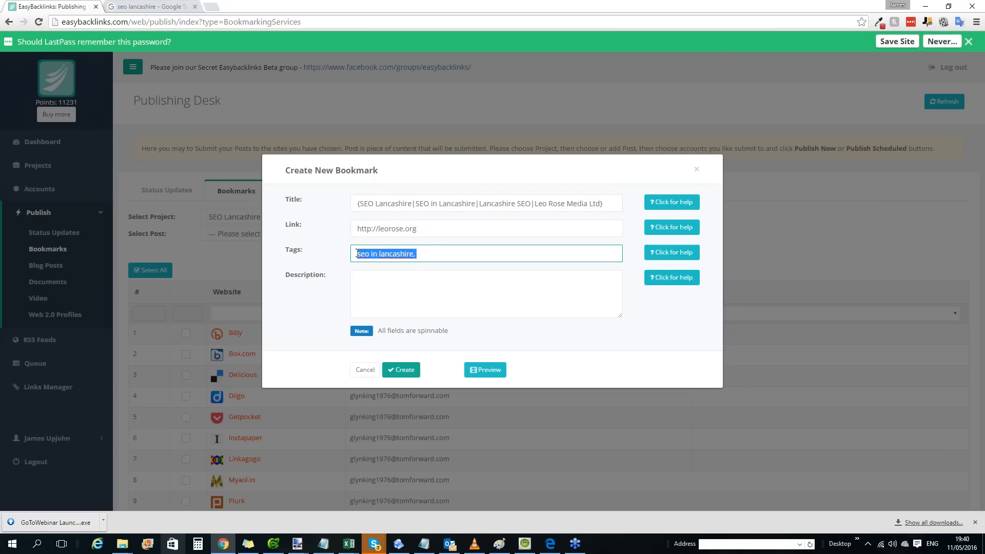
left_click(440, 256)
Add the tags "lancashire seo" and "seo lancashire" to the bookmark, separated by commas.
type("lacn")
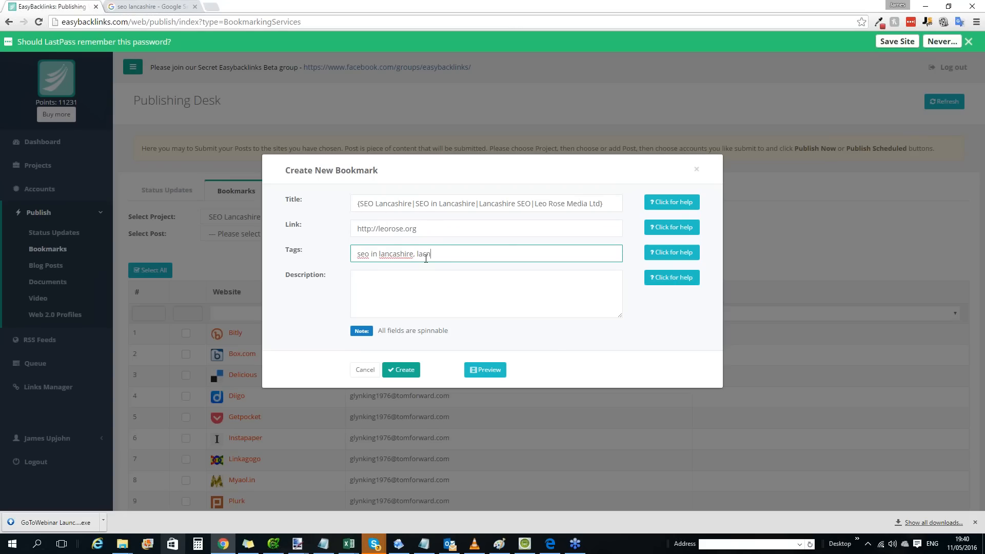
left_click_drag(358, 204, 621, 212)
left_click(466, 256)
key("BackSpace")
key("BackSpace")
type("nach")
key("BackSpace")
key("BackSpace")
type("cashire seo, seo lancashire")
Begin the bookmark description with the spin group {Check out|Look at|Have a look at|Discover}.
key("Tab")
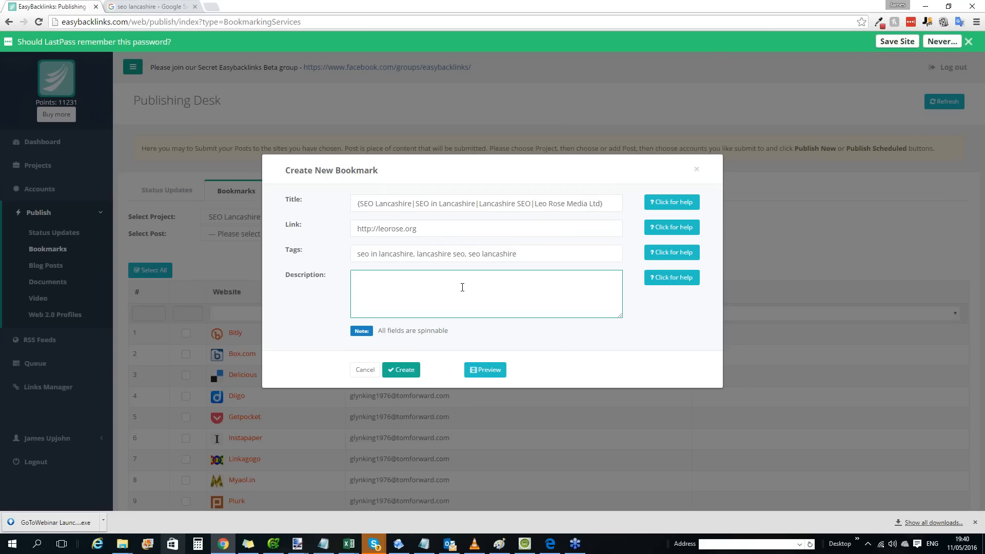
type("{check")
key("BackSpace")
key("BackSpace")
key("BackSpace")
key("BackSpace")
key("BackSpace")
type("Check out |Look at|Have a l,ook a")
key("BackSpace")
key("BackSpace")
key("BackSpace")
key("BackSpace")
key("BackSpace")
key("BackSpace")
type("ook at|Discover|Find ")
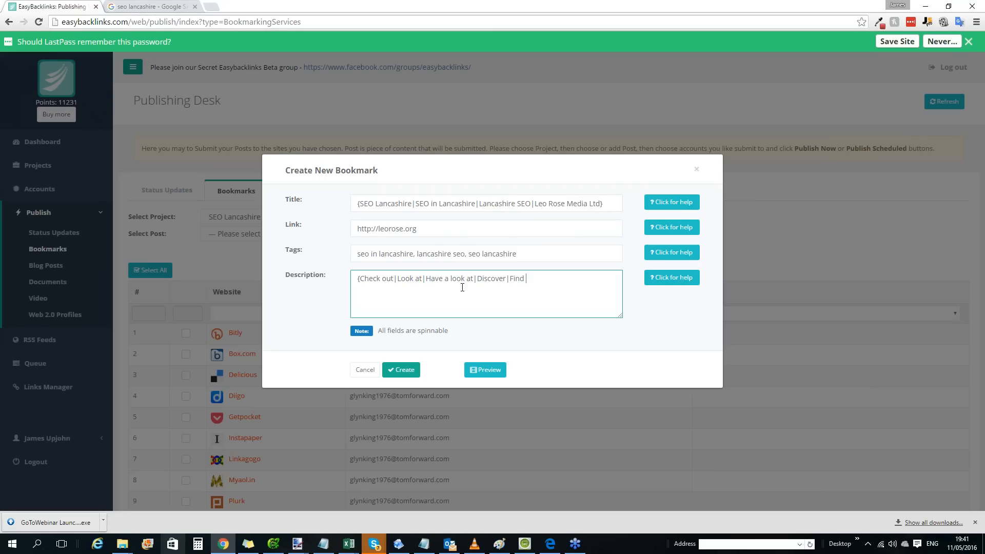
type("out")
key("BackSpace")
key("BackSpace")
key("BackSpace")
key("BackSpace")
key("BackSpace")
key("BackSpace")
key("BackSpace")
key("BackSpace")
Continue the description with "this amazing SEO Company based in Skelmersdale, Lancashire.".
key("BackSpace")
type("}")
type("this amazing SEO Companb")
key("BackSpace")
type("y based in ")
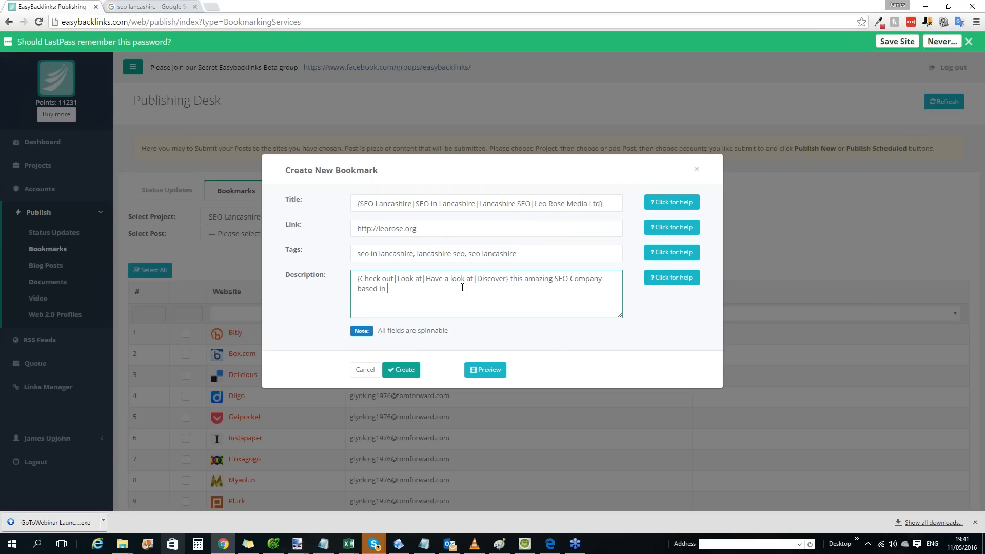
type("Skelmersdale, Lancashire.")
Start a spin group around "amazing" in the description, with the alternatives fantastic and marvelous.
left_click(529, 280)
type("{")
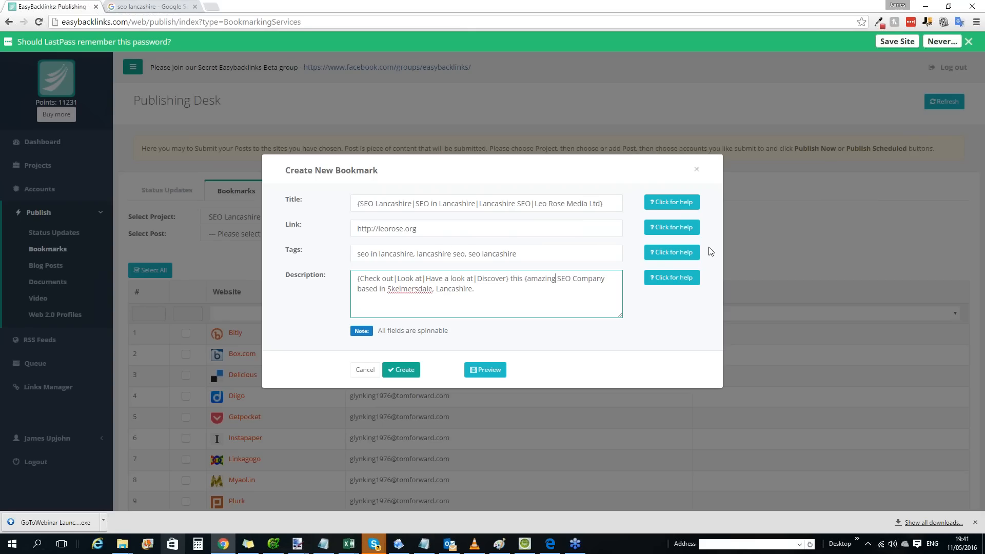
key("Right")
key("Right")
key("Right")
type("|")
type("fanta")
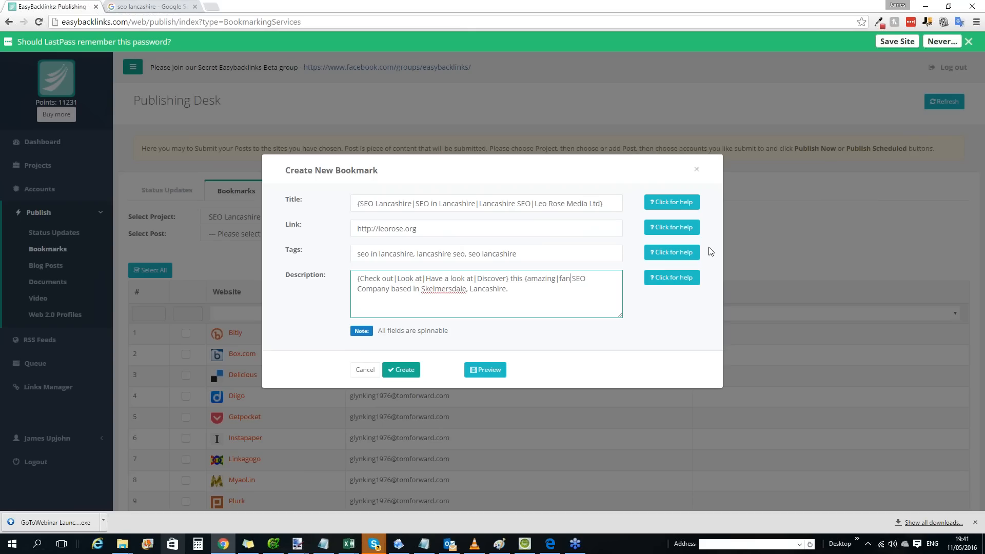
type("stic|marvelous|")
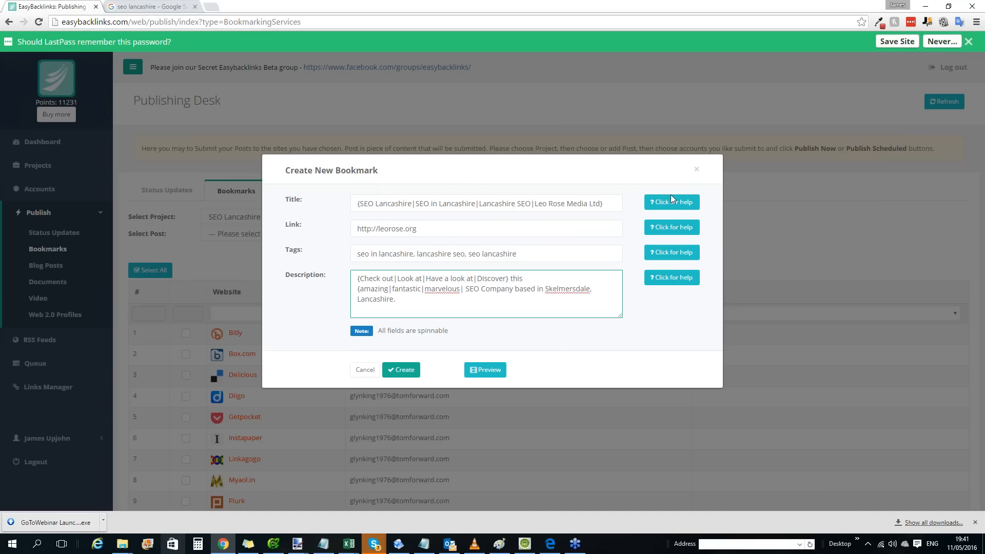
type("sffgasfgsadfggf")
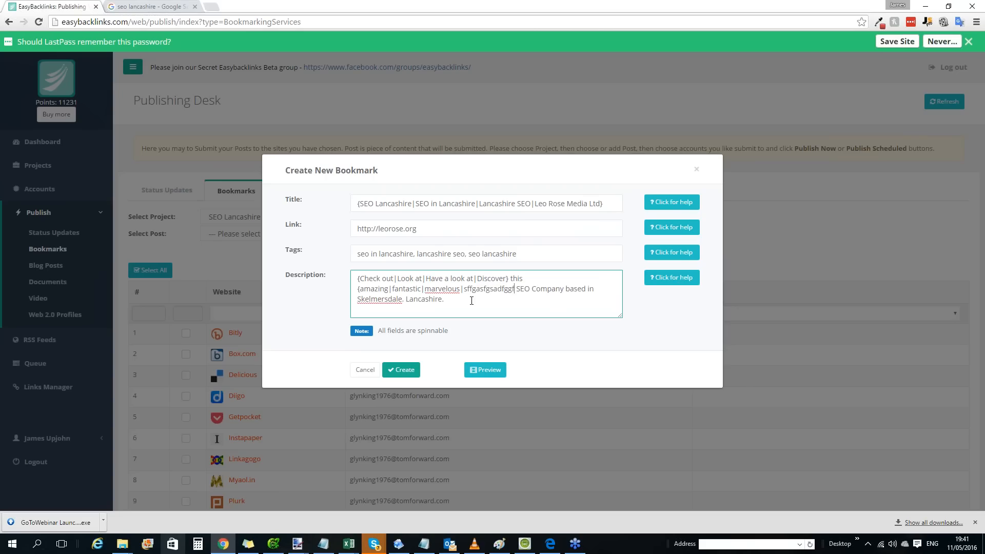
type("df")
left_click_drag(464, 289, 522, 283)
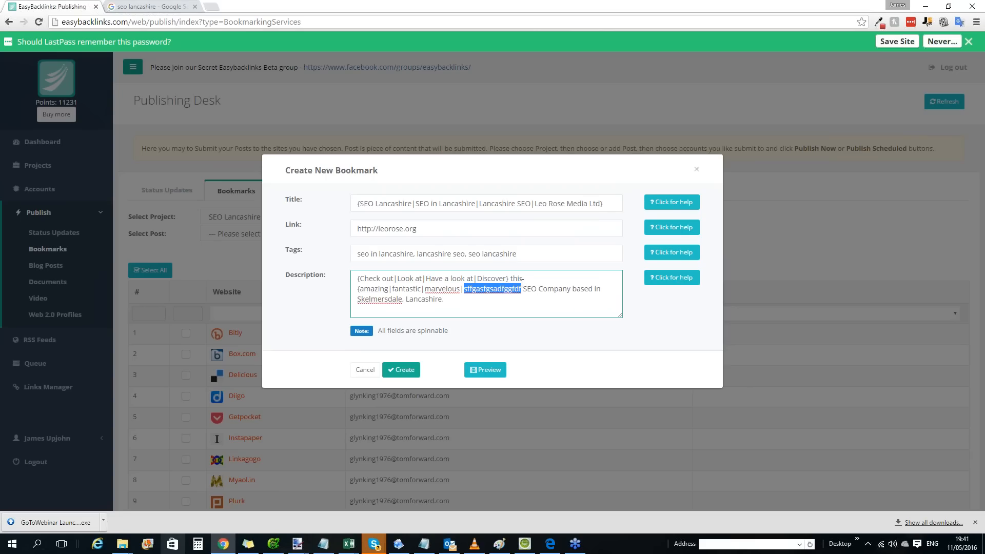
key("BackSpace")
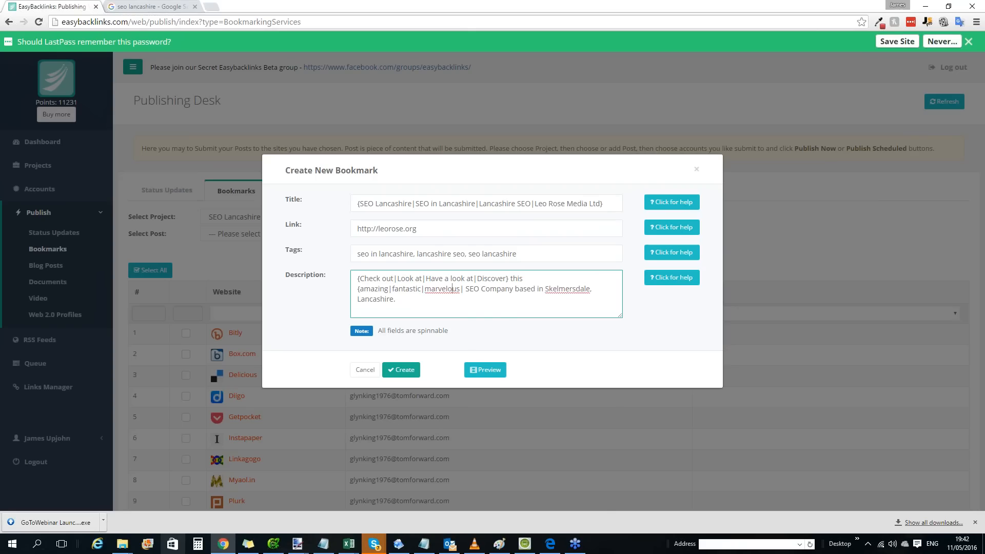
Correct the spelling to marvellous, add the alternatives wonderful, superb, incredible and fantastic, and close that spin group.
right_click(451, 288)
left_click(473, 295)
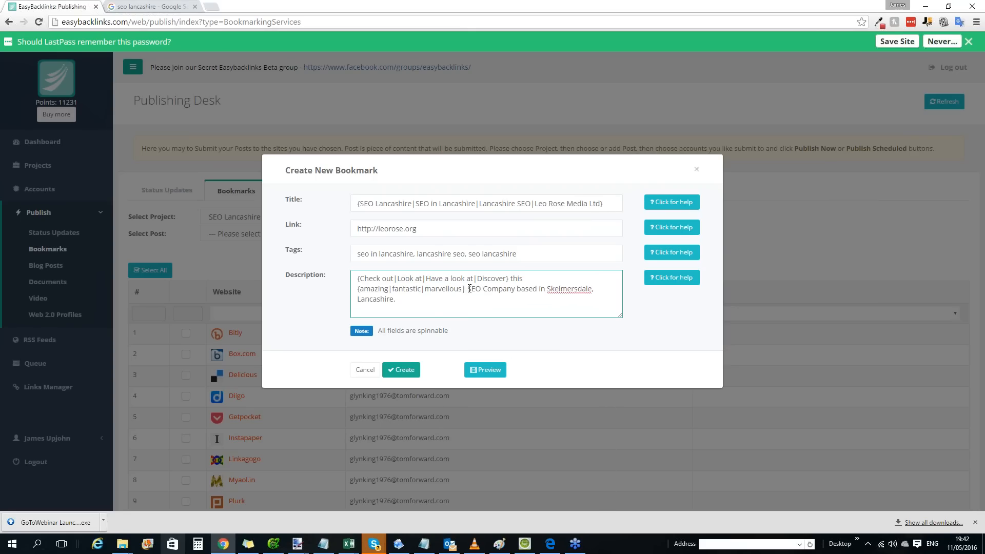
type("wonderful|seup|")
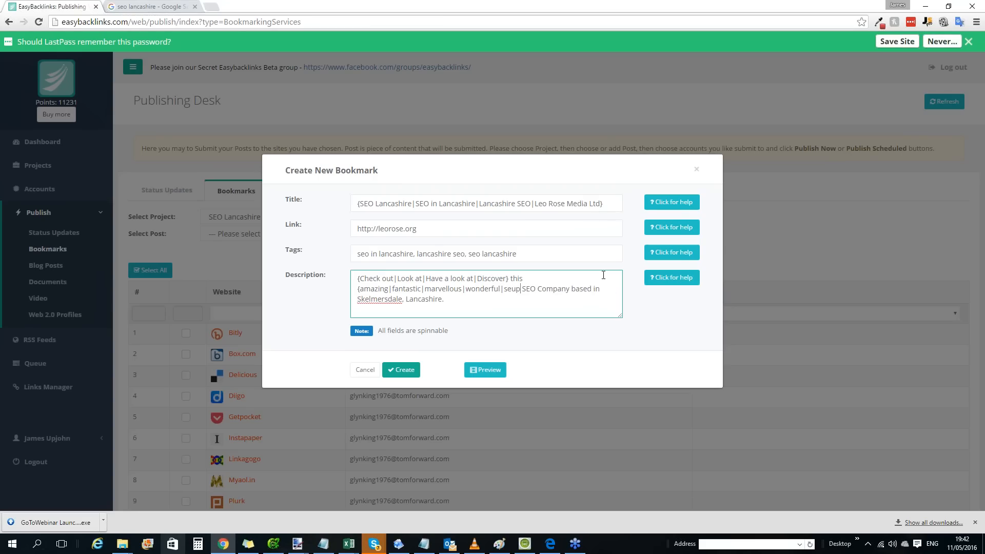
key("BackSpace")
key("BackSpace")
key("BackSpace")
type("uperb|")
type("incredible|")
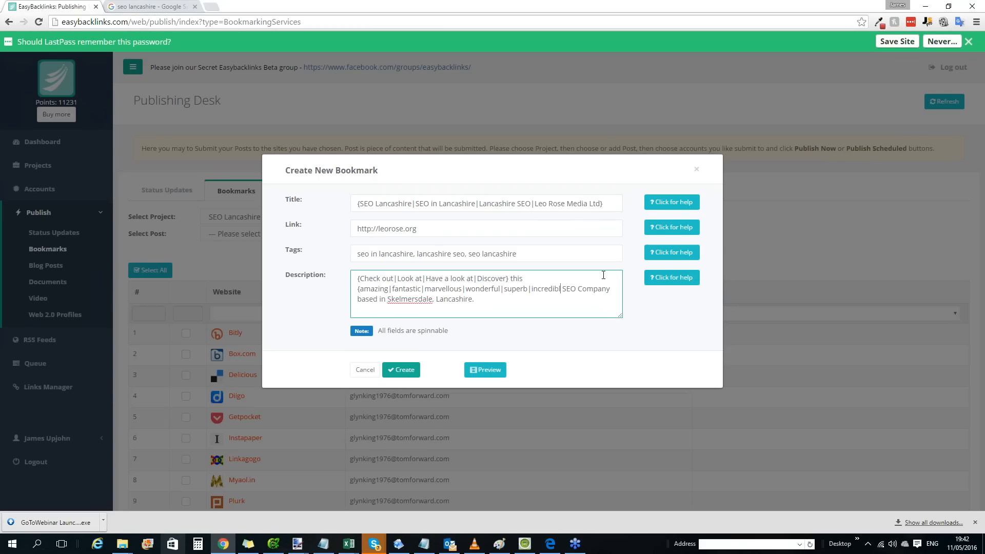
type("fab")
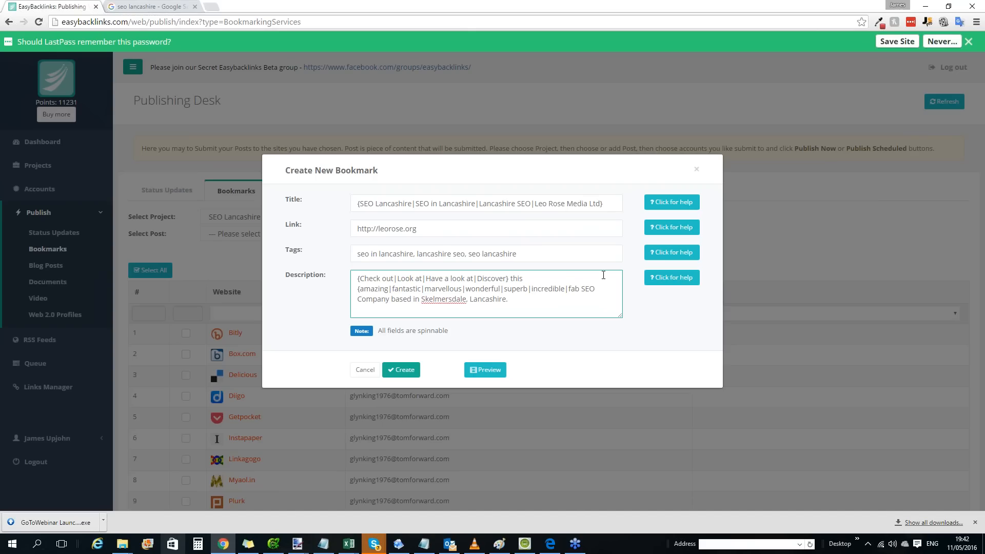
key("BackSpace")
type("ntasitc}{")
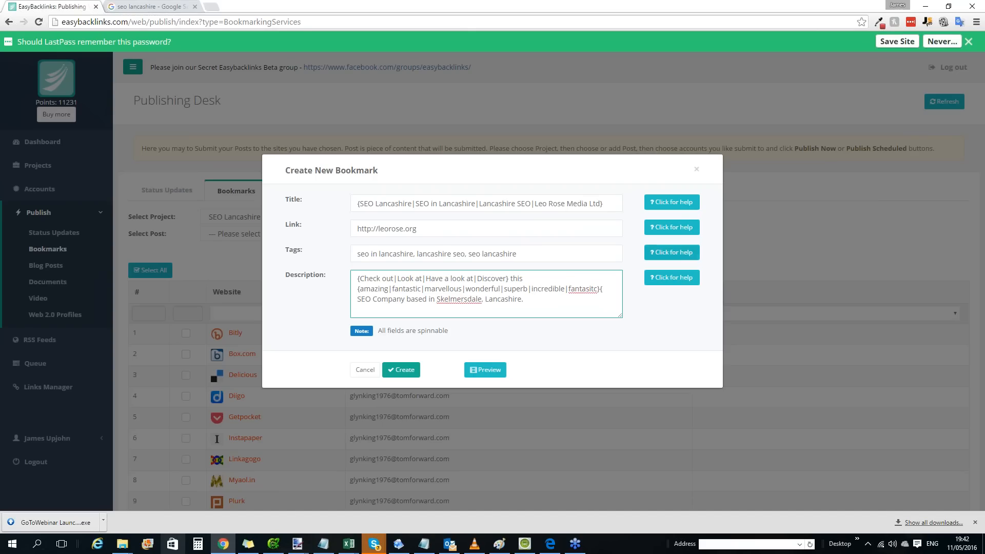
left_click(589, 289)
key("Delete")
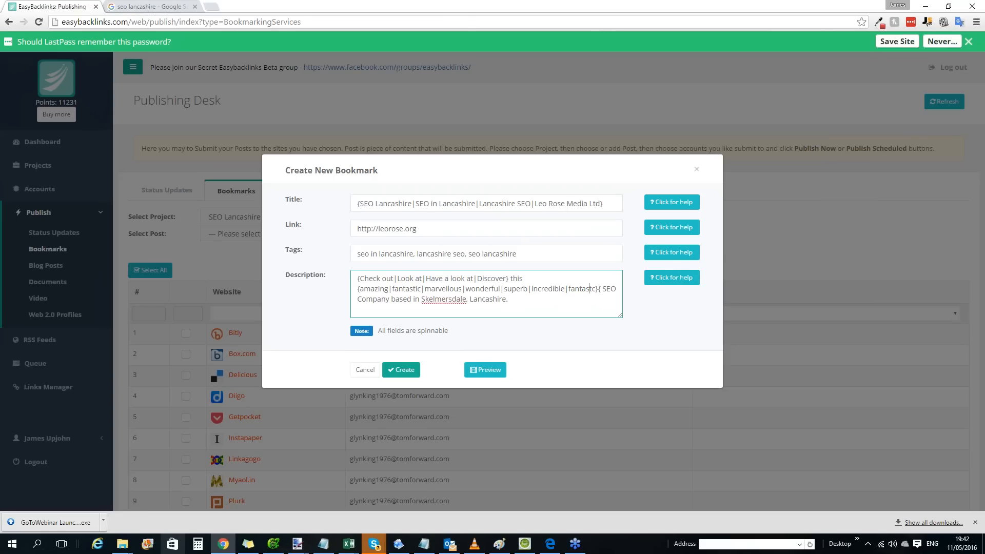
type("i")
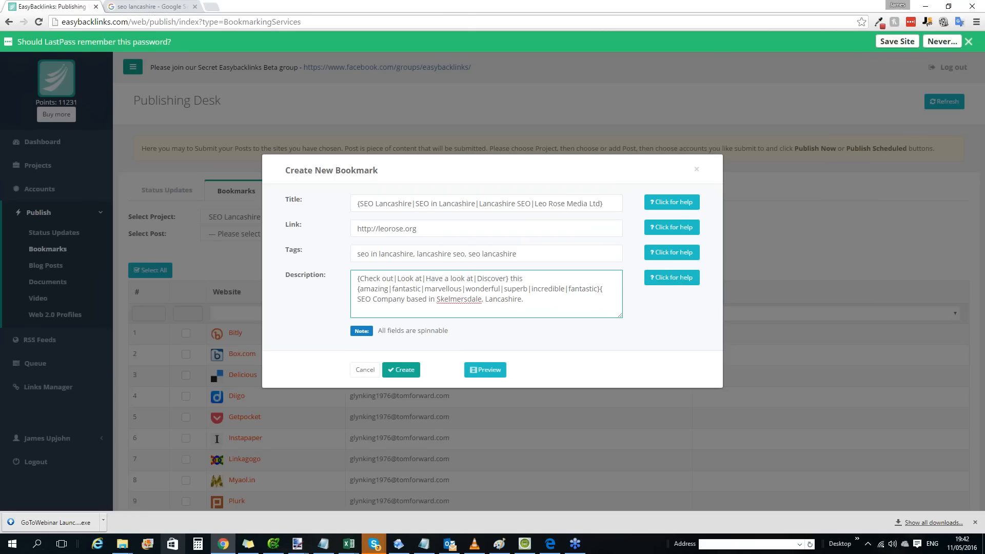
Make "SEO Company" in the description spinnable with the alternative "SEO agency".
left_click(601, 290)
type("|SEO age")
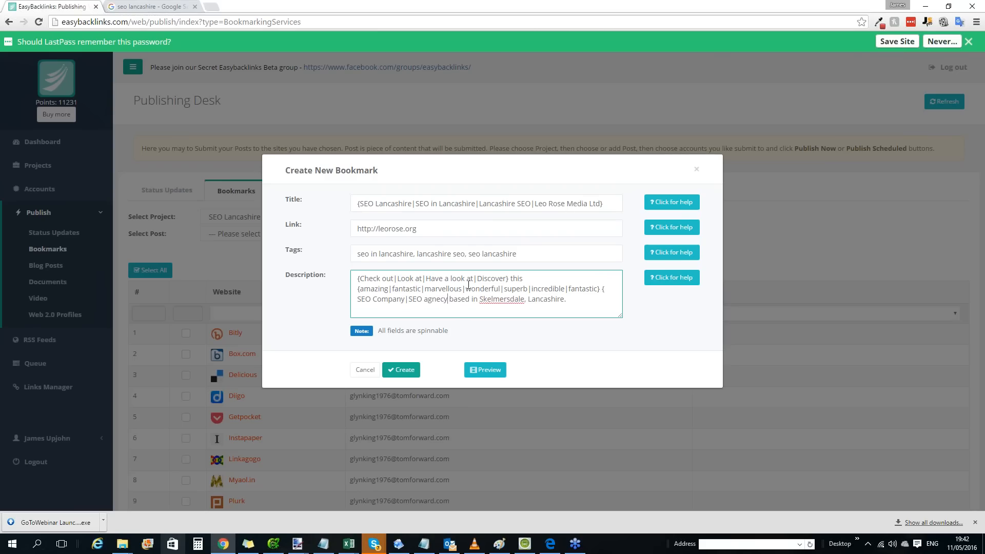
type("y}")
Turn "based in" in the description into the spin groups {based|located} {in|near}.
key("Right")
type("{")
key("Right")
key("Right")
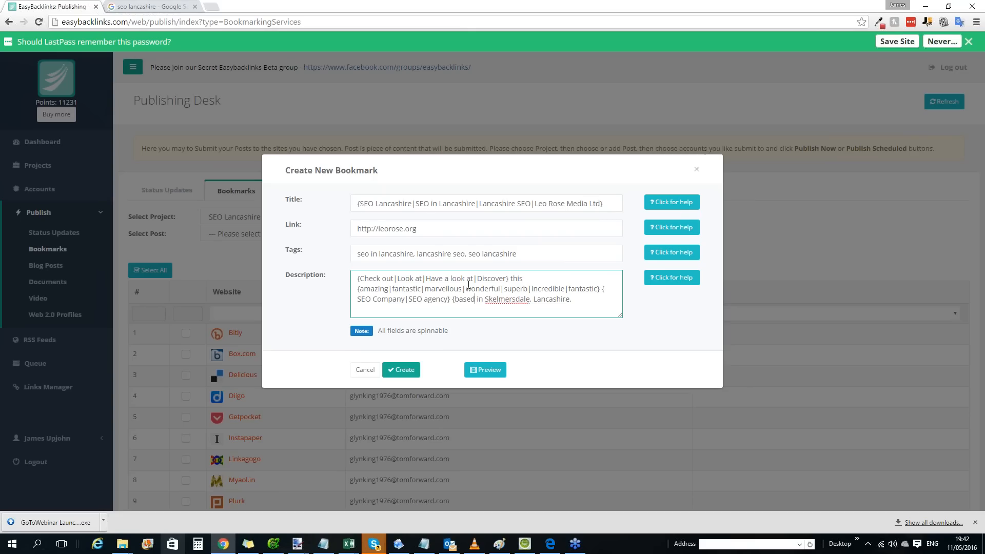
type("|located} ")
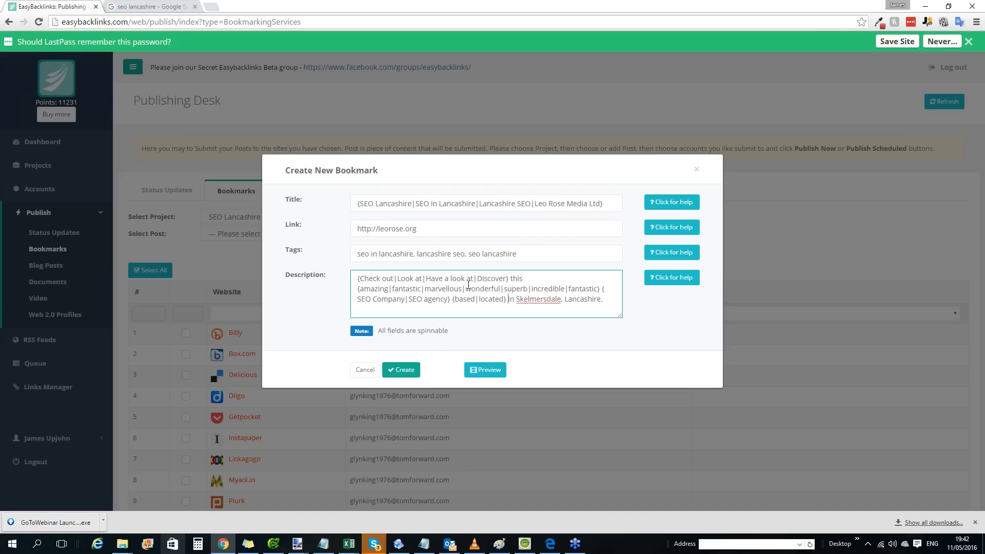
type("{in|near")
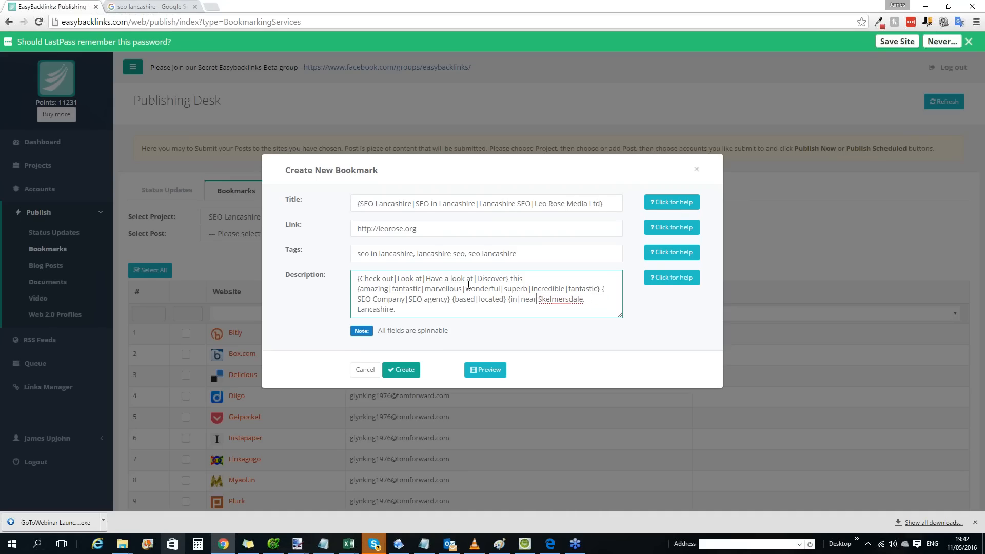
type("}")
Preview a spun version of the bookmark and try to create the post.
left_click(494, 369)
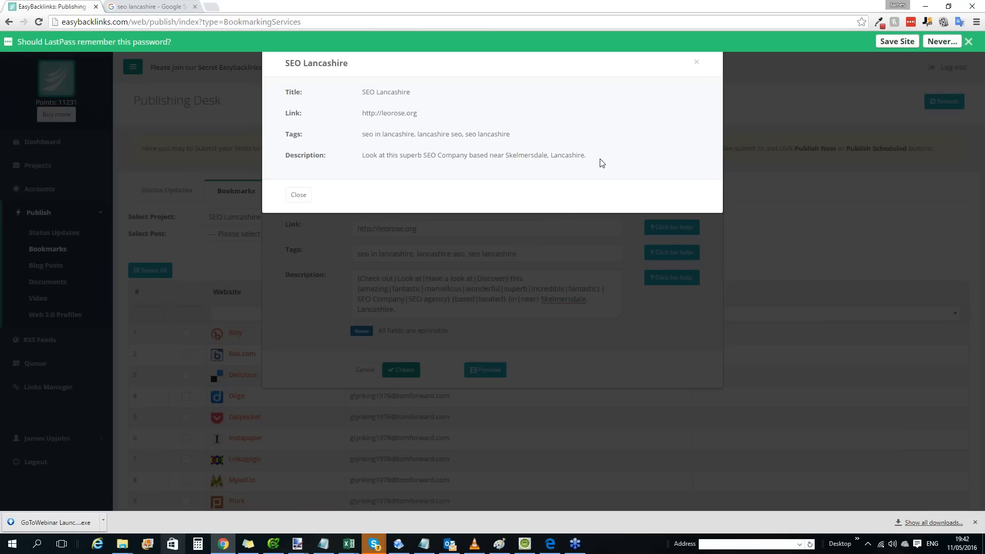
left_click(697, 65)
left_click(400, 370)
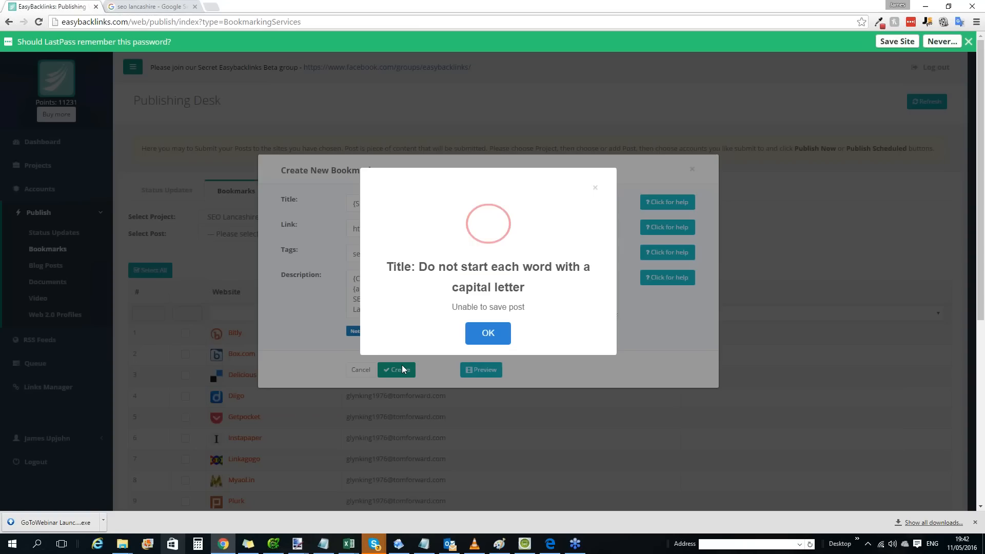
left_click(504, 329)
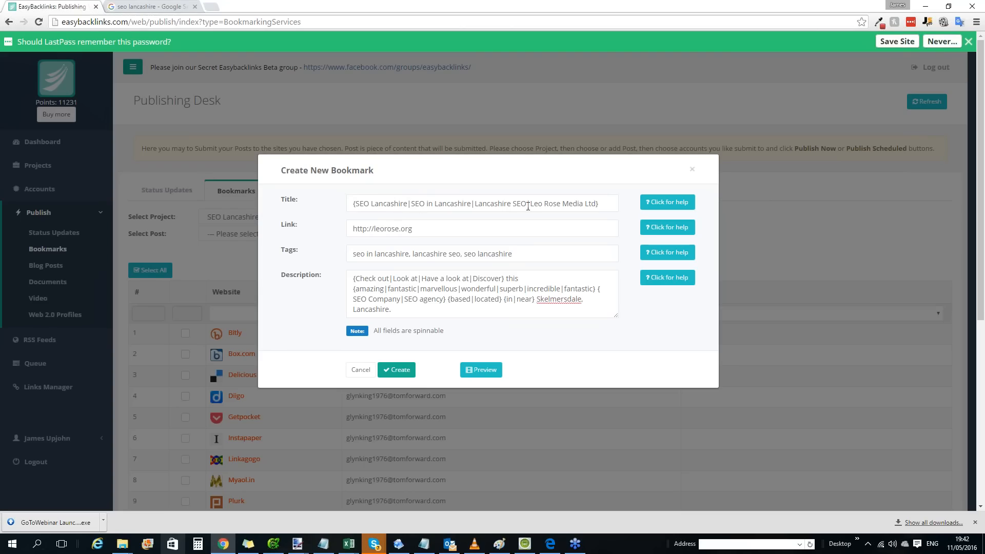
Reduce the capitals in the first two title alternatives so they read "SEO lancashire" and "Seo in lancashire".
left_click(371, 204)
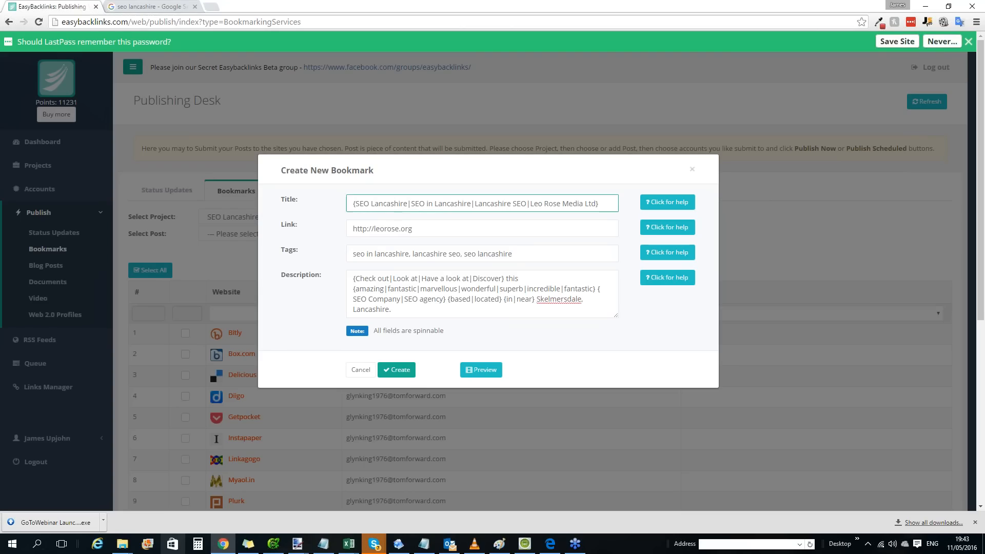
key("Delete")
type("l")
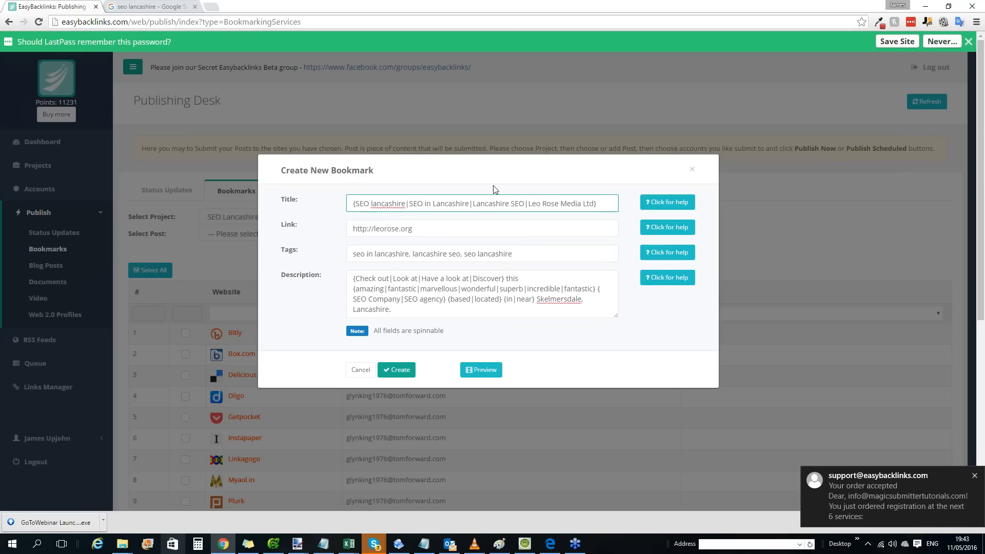
key("BackSpace")
key("BackSpace")
key("BackSpace")
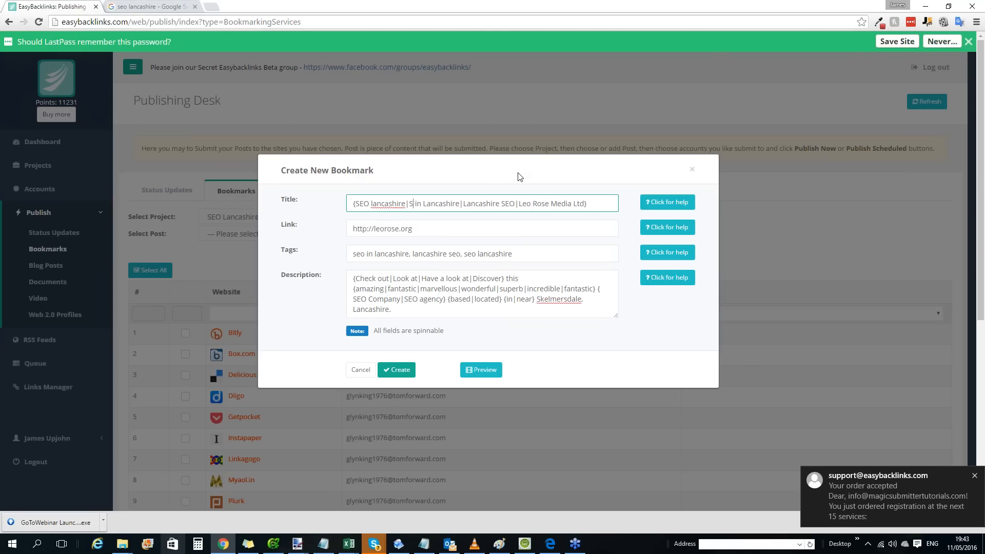
type("eo")
key("Right")
key("Right")
key("Right")
key("Right")
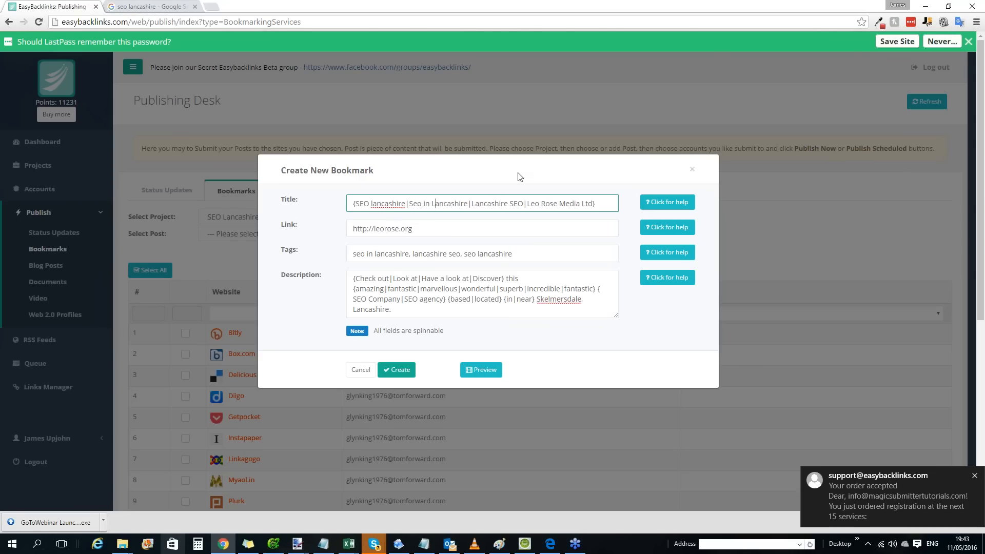
key("Delete")
type("l")
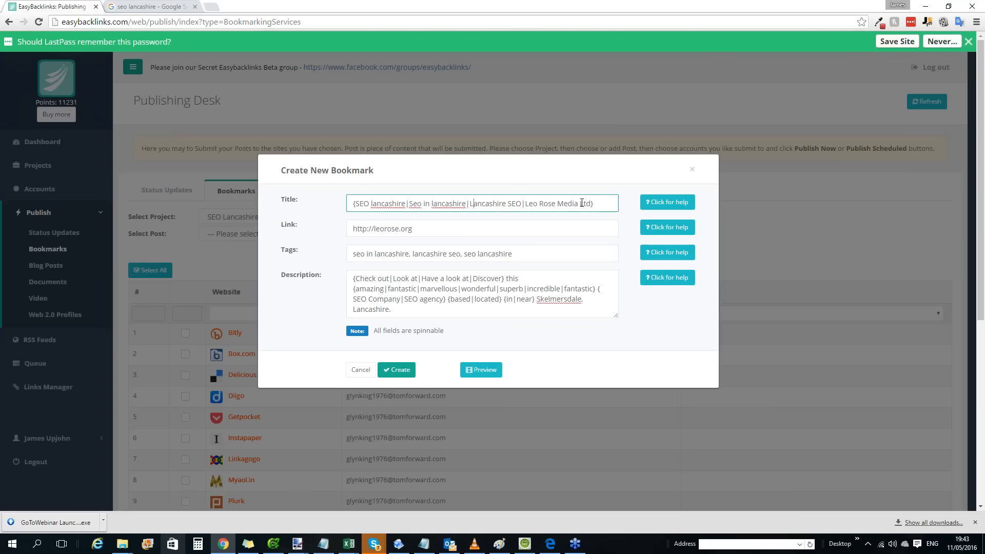
Change the last title alternative to "Leo rose media Ltd" and try to create the bookmark.
key("BackSpace")
type("r")
key("BackSpace")
type("m")
left_click(399, 371)
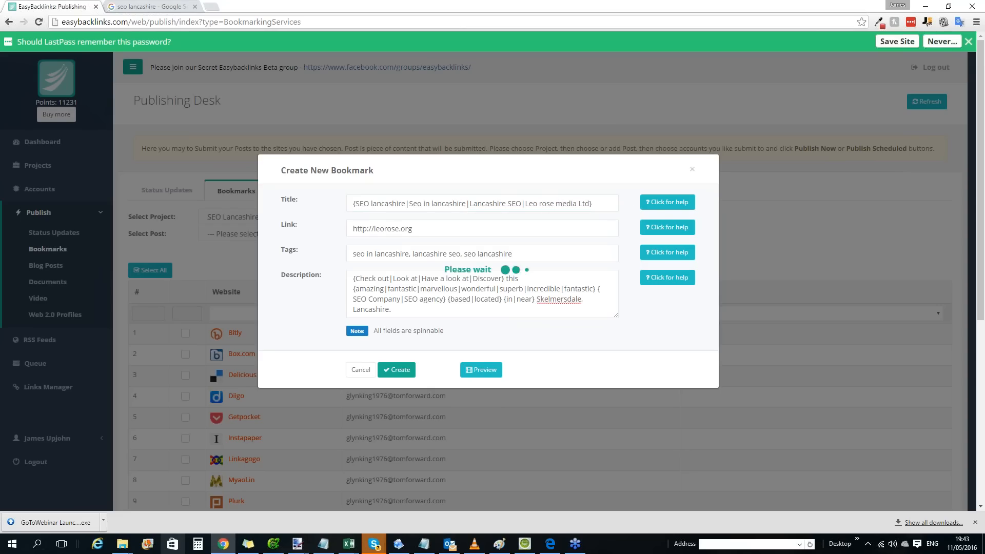
Dismiss the alert, change the third title alternative to "Lancashire seo" and create the bookmark.
left_click(482, 334)
double_click(513, 203)
type("seo")
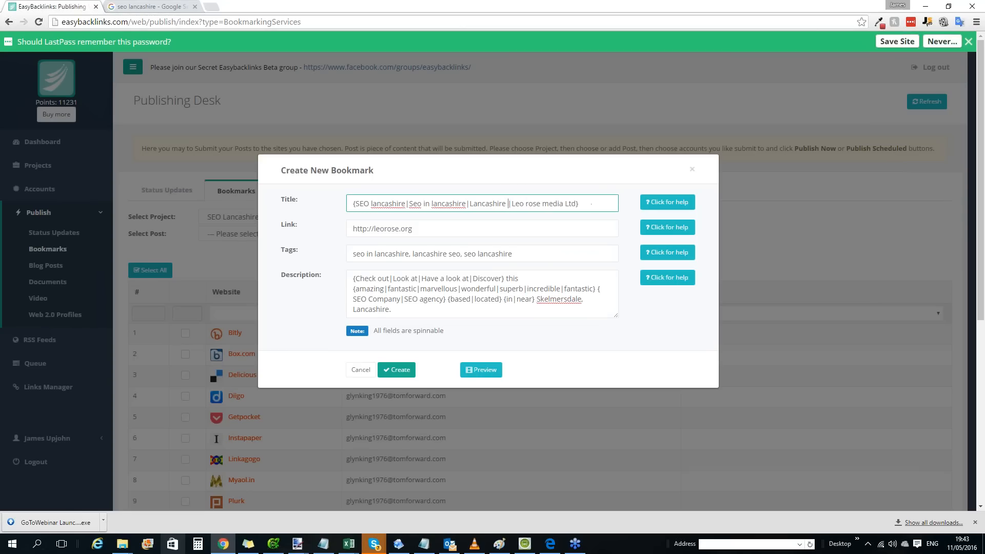
key("Return")
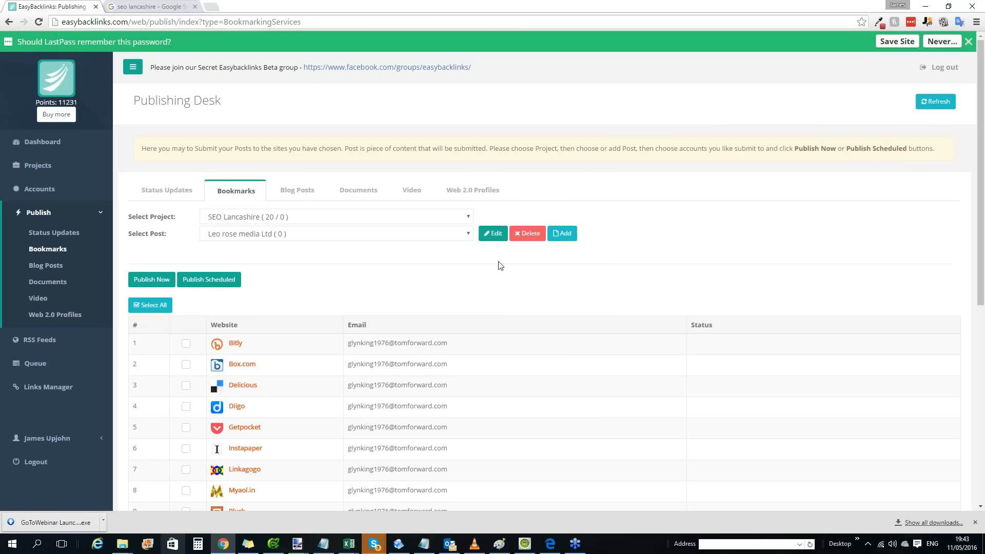
Select all the bookmarking accounts in the list for the new Leo rose media Ltd post.
scroll(368, 249, "down", 3)
scroll(385, 262, "up", 2)
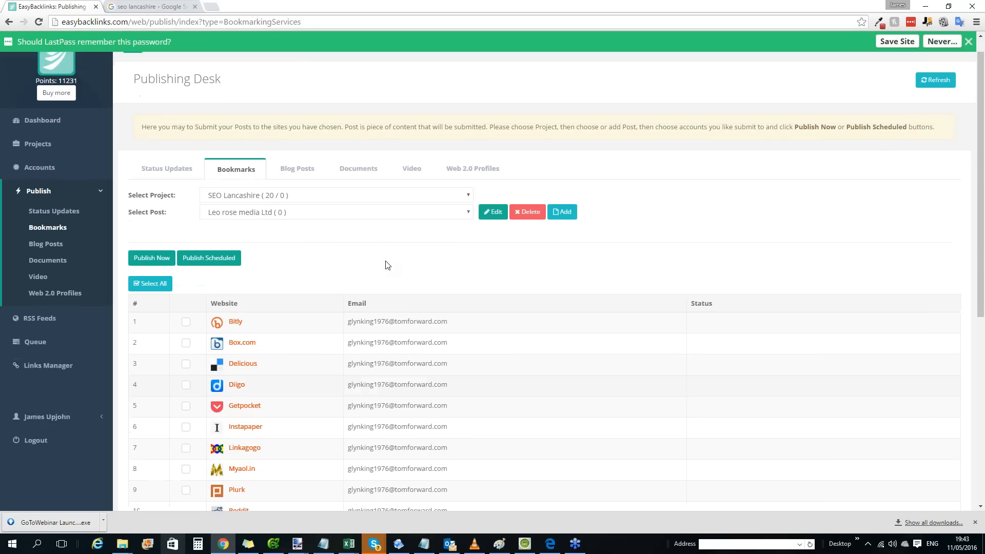
scroll(388, 265, "up", 1)
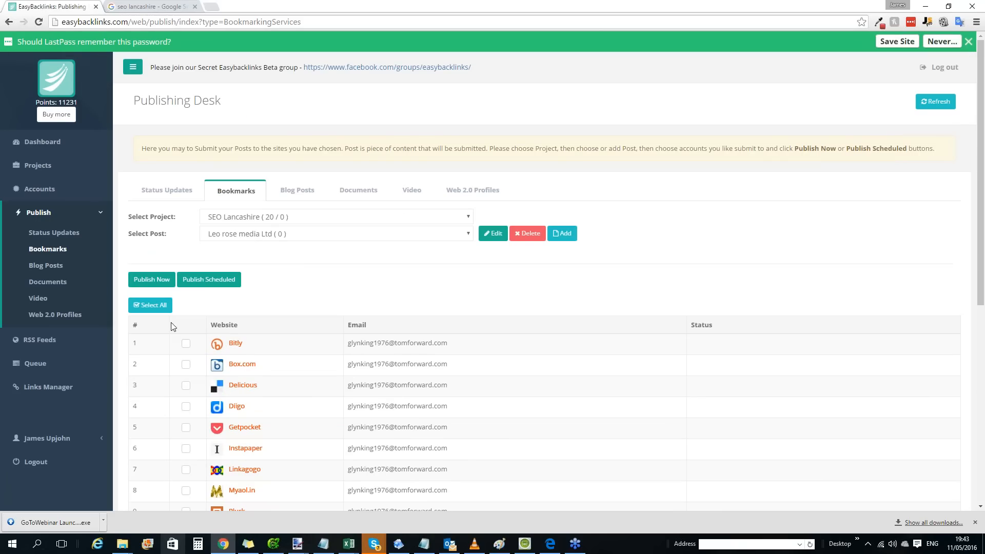
left_click(160, 307)
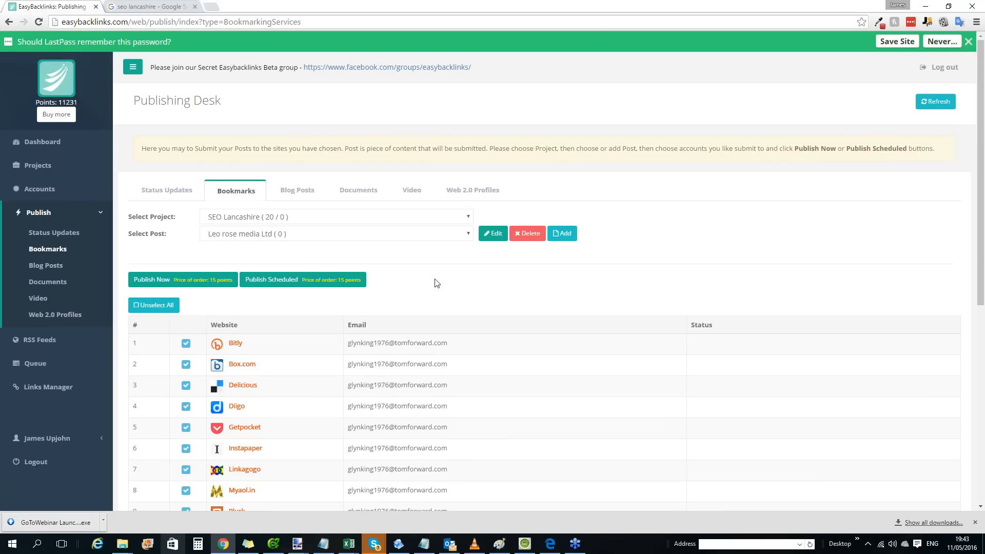
scroll(386, 292, "down", 3)
scroll(386, 293, "up", 2)
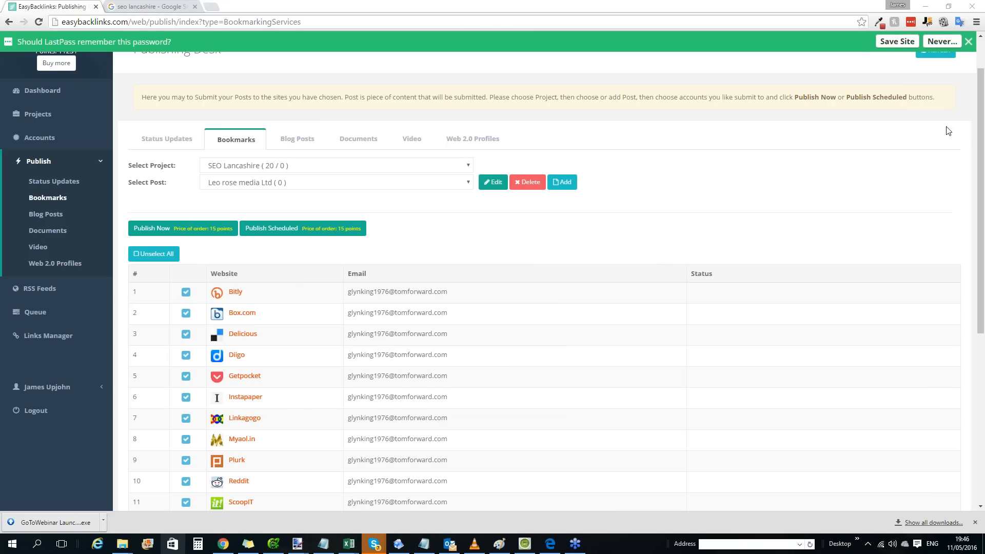
Open facebook.com in a new browser tab and log in with the prefilled credentials.
left_click(211, 6)
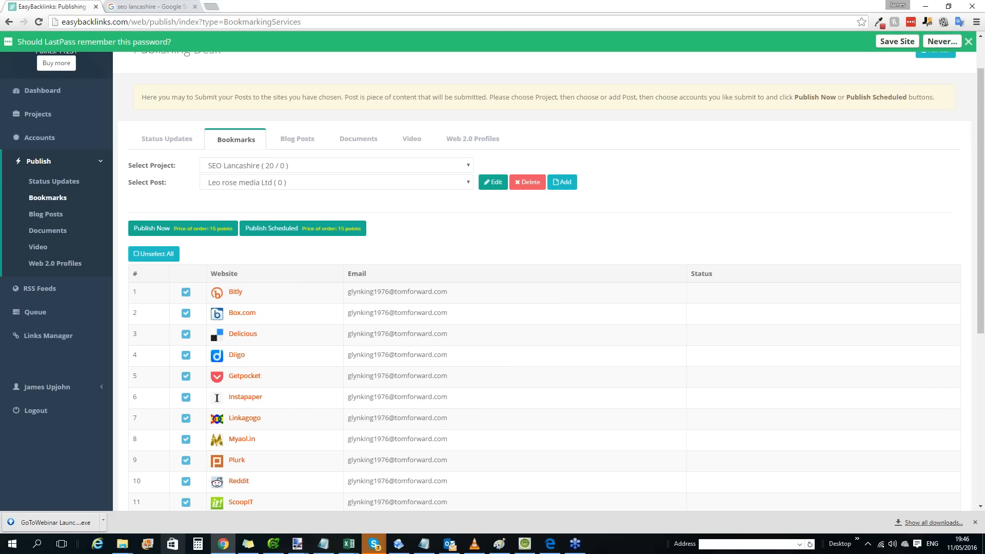
type("face")
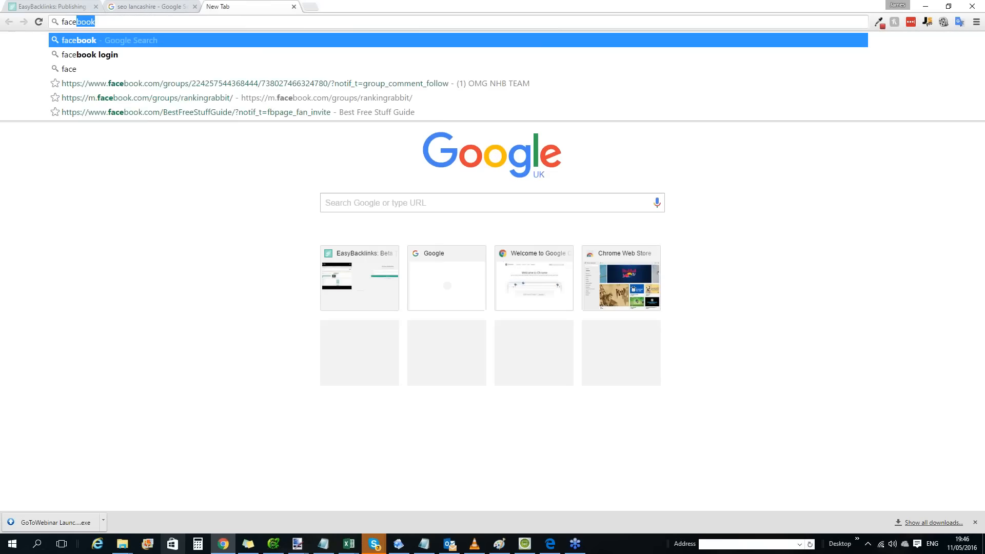
type("book.com")
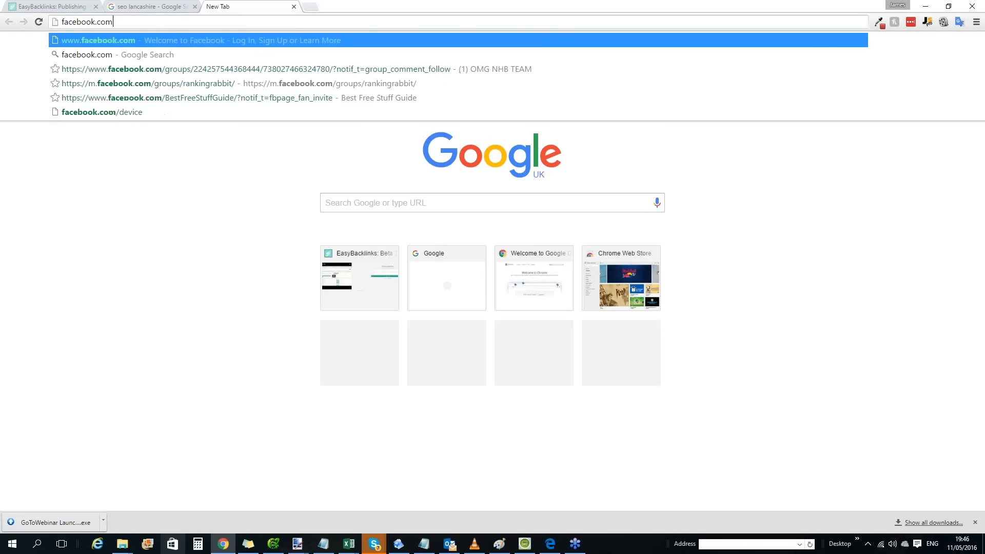
key("Return")
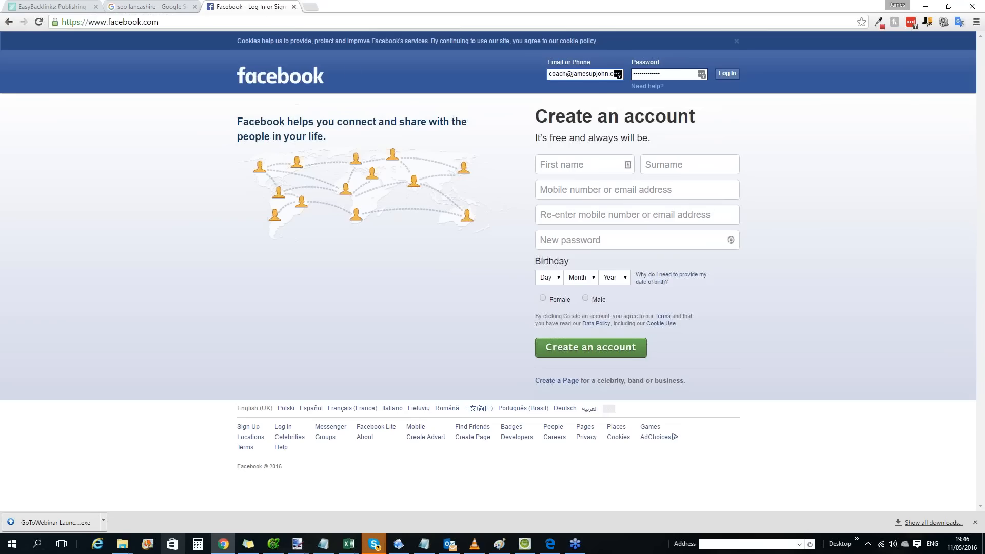
left_click(733, 75)
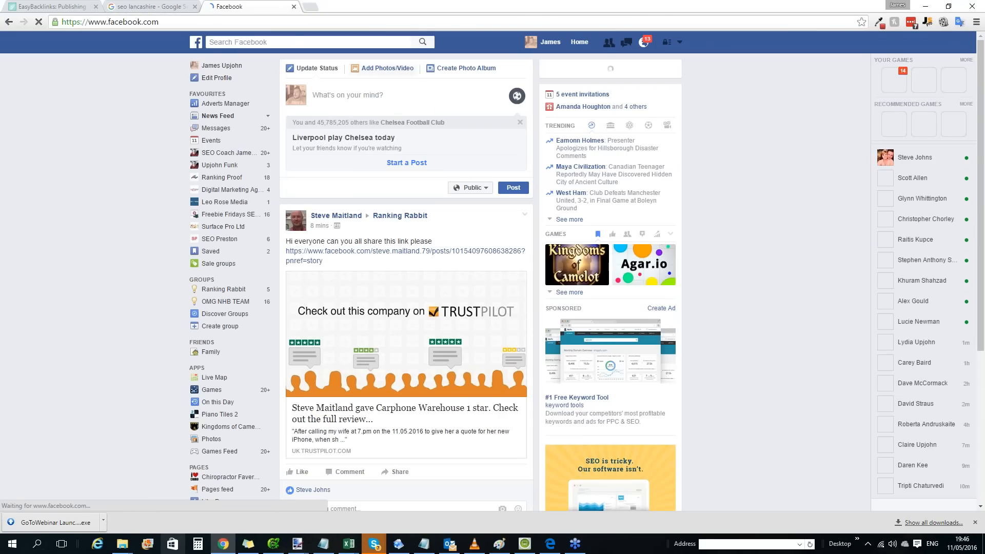
Search Facebook for "easy backlink" and open the Easy Backlinks closed group.
left_click(294, 41)
type("easy n")
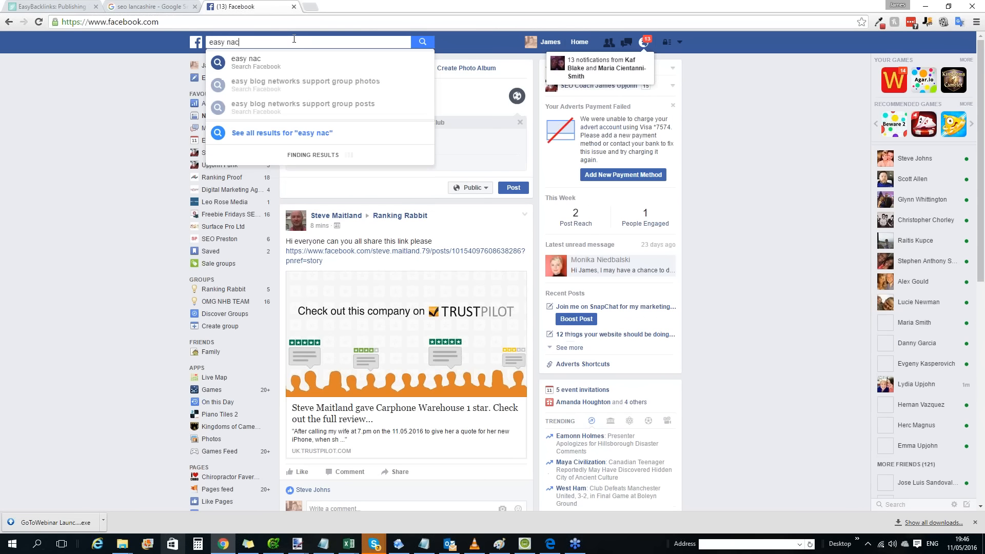
key("BackSpace")
type("b")
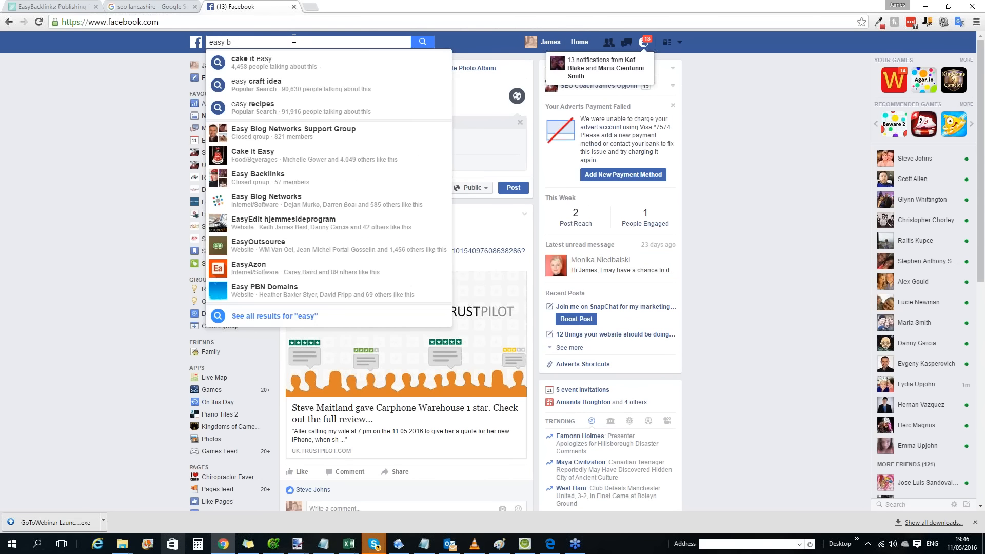
type("acklink")
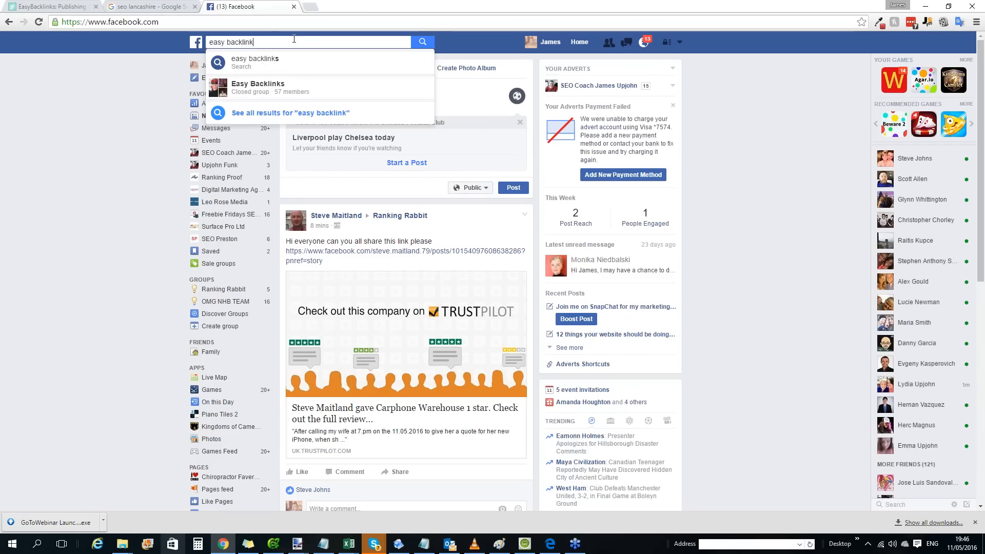
left_click(284, 97)
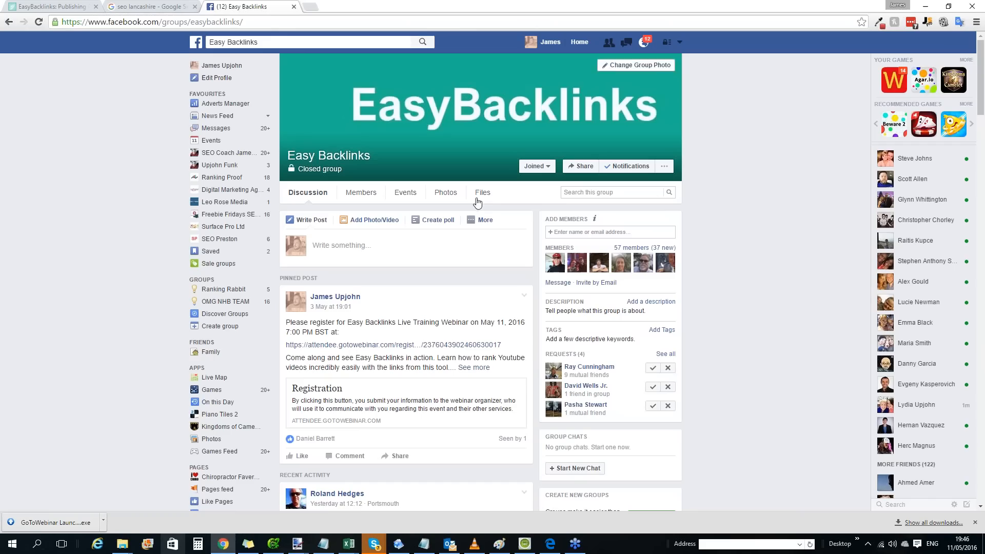
Approve all the pending membership requests of the Easy Backlinks group.
left_click(658, 373)
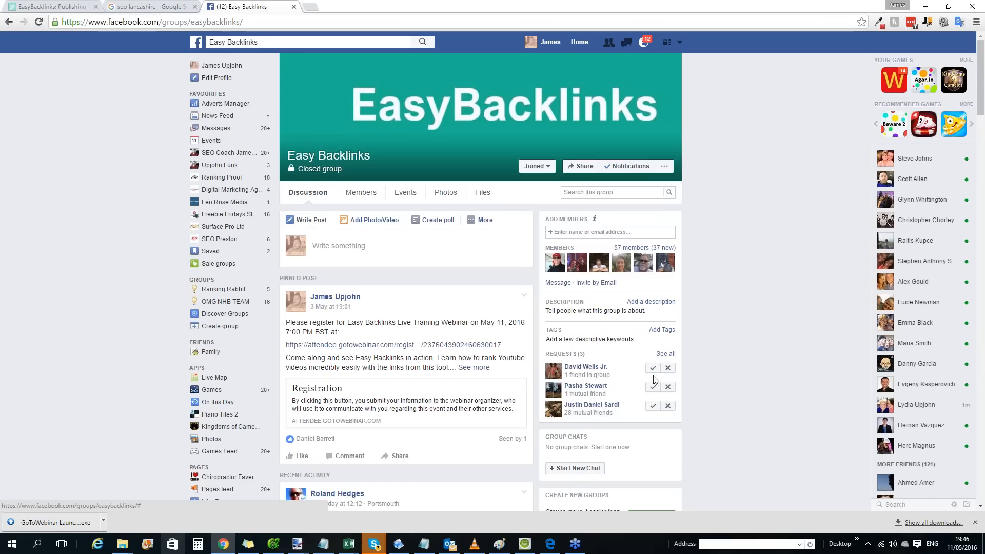
left_click(654, 372)
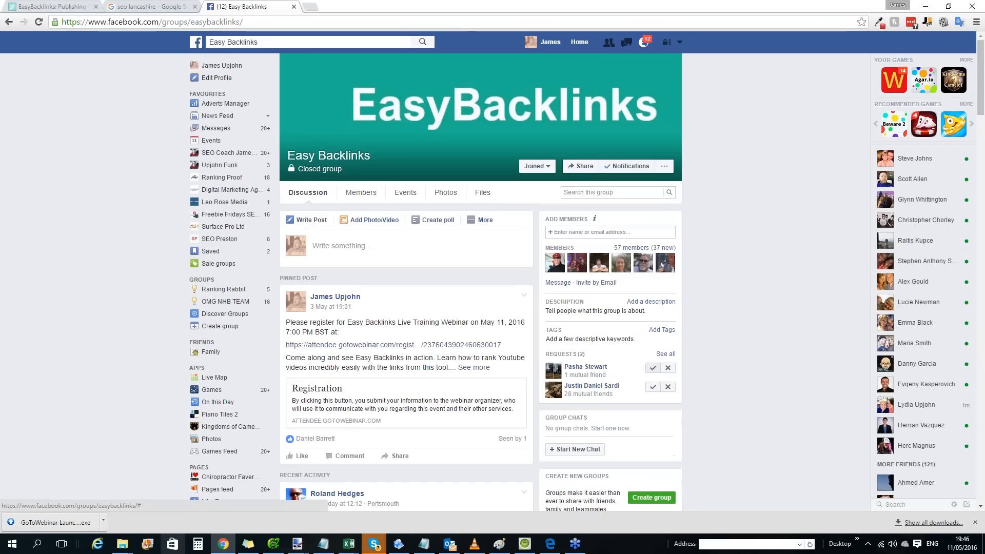
left_click(654, 371)
left_click(654, 370)
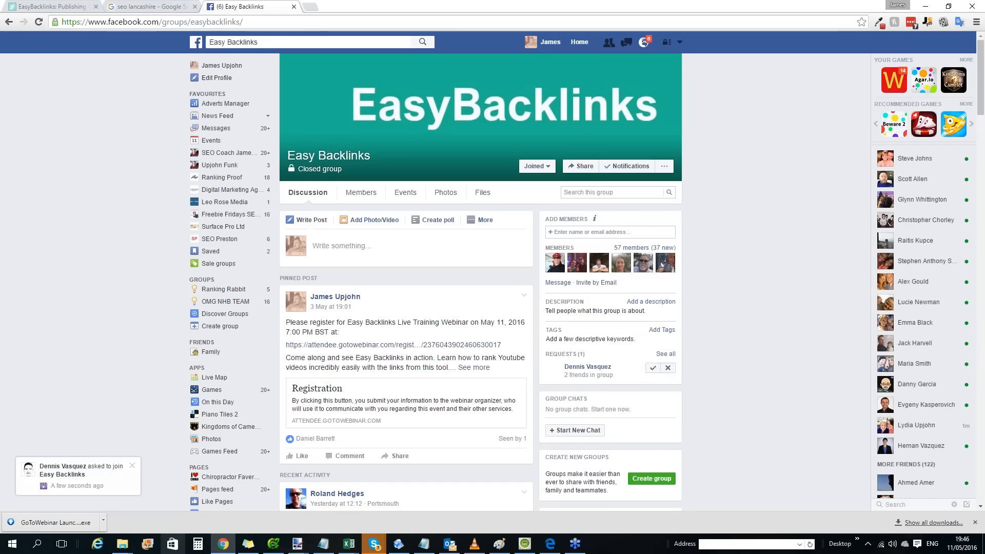
left_click(240, 22)
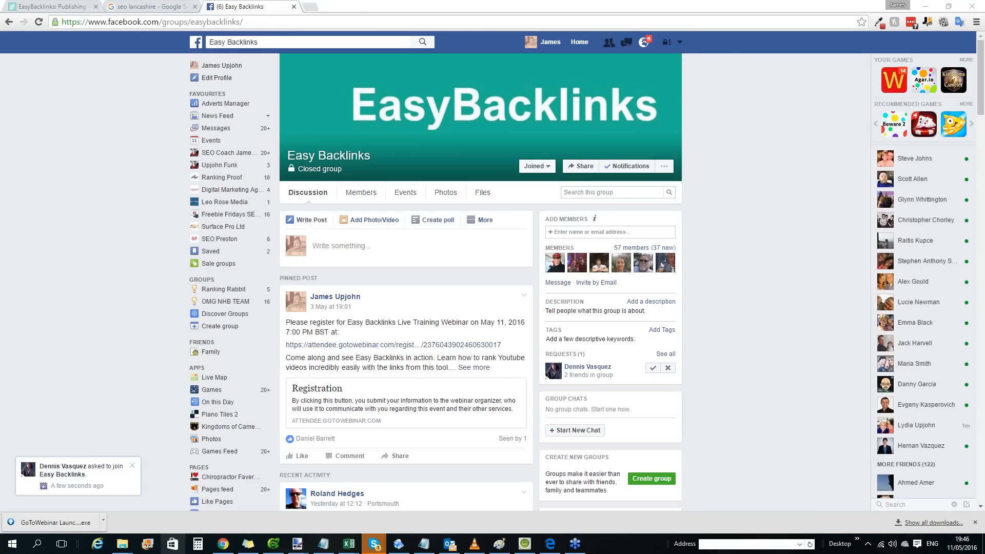
left_click(653, 368)
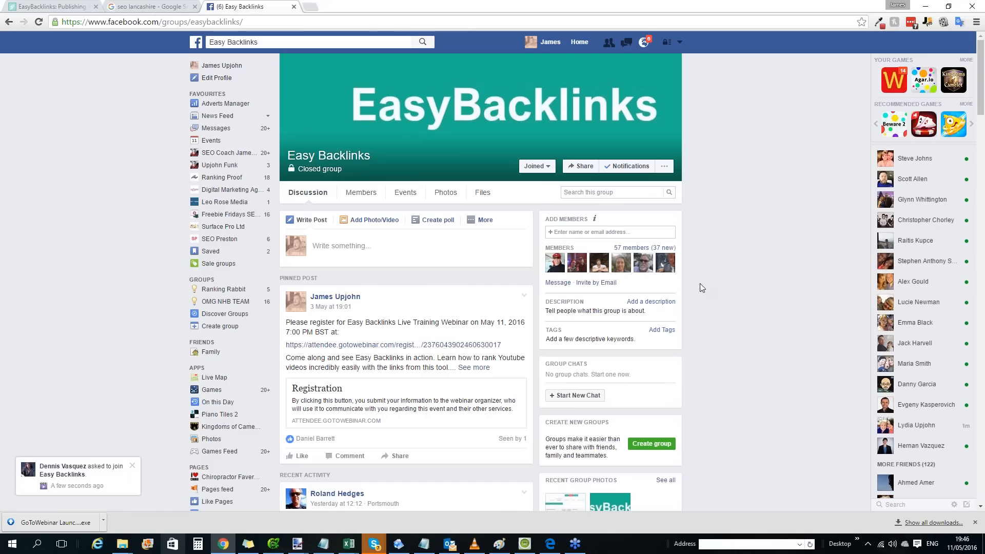
Look through the discussion posts in the Easy Backlinks group and dismiss the join-request notification.
scroll(700, 289, "down", 4)
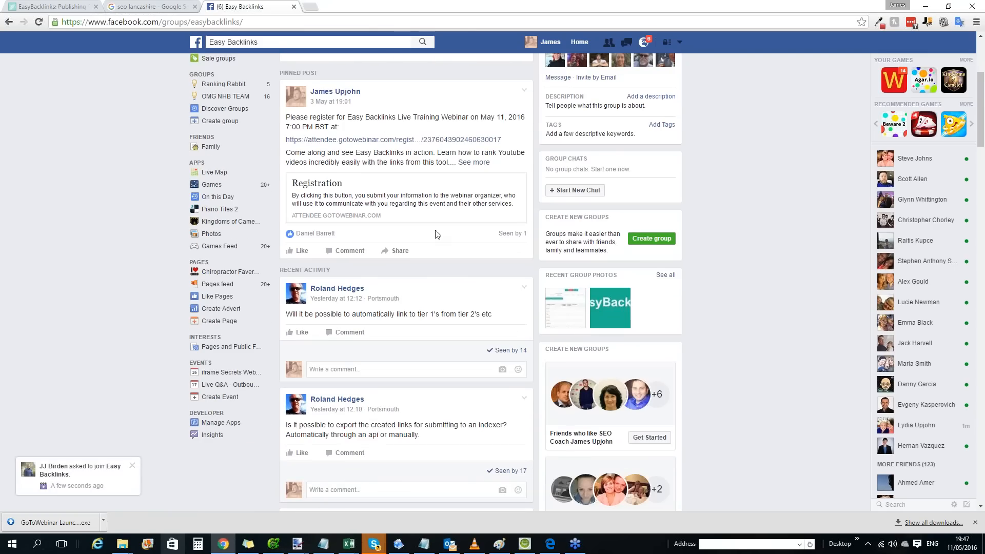
scroll(374, 288, "down", 10)
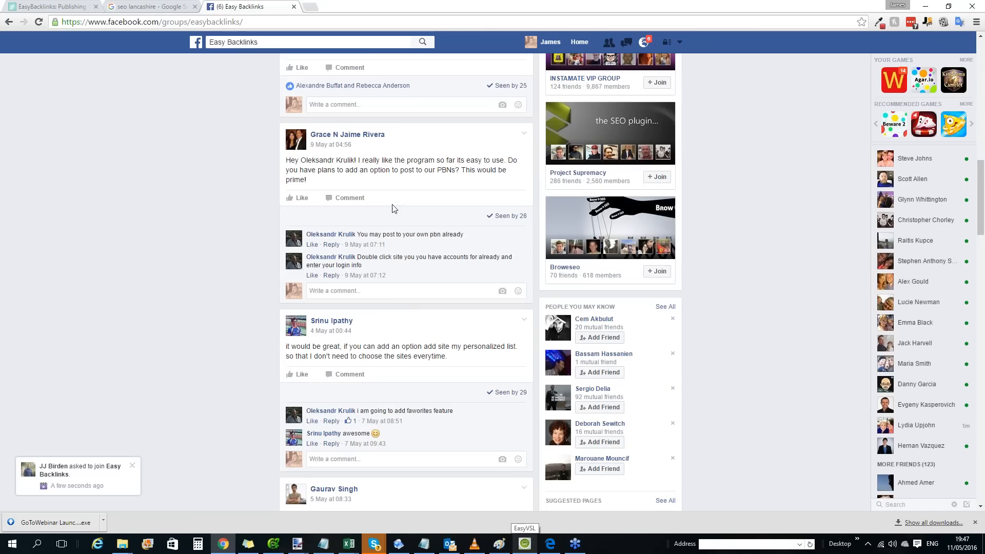
left_click(133, 466)
scroll(424, 269, "up", 10)
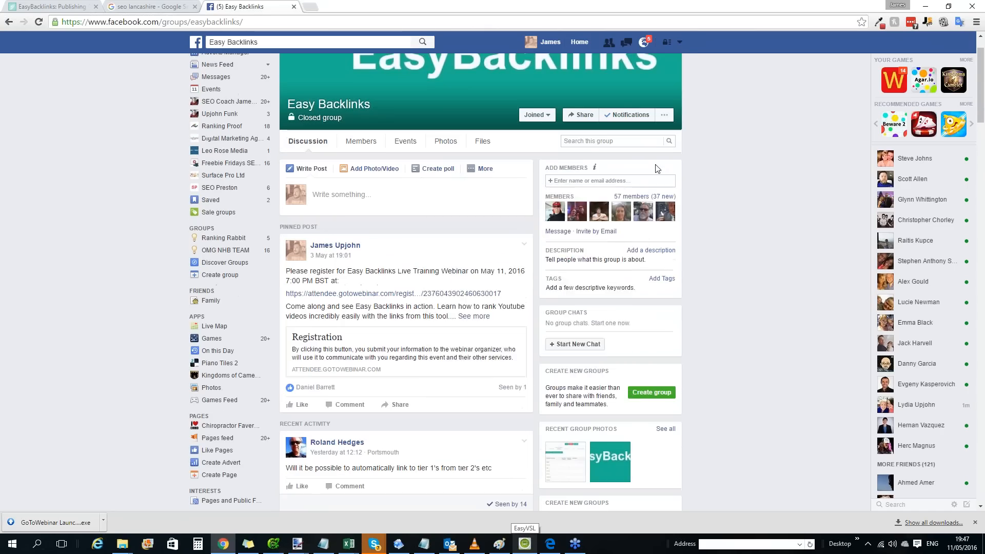
mouse_move(641, 308)
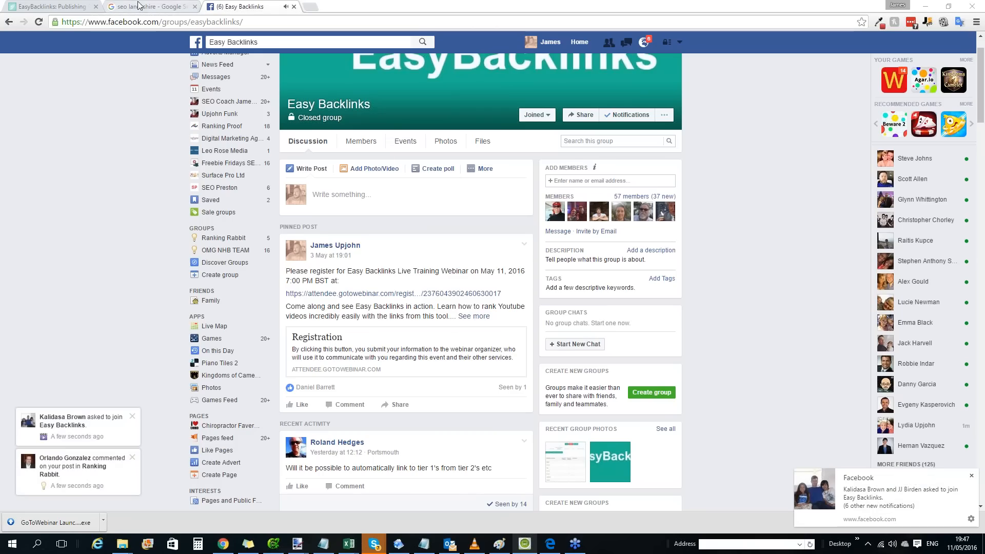
Return to the EasyBacklinks publishing desk, view the Bitly site from the account list, and close it and the Facebook notification.
left_click(74, 7)
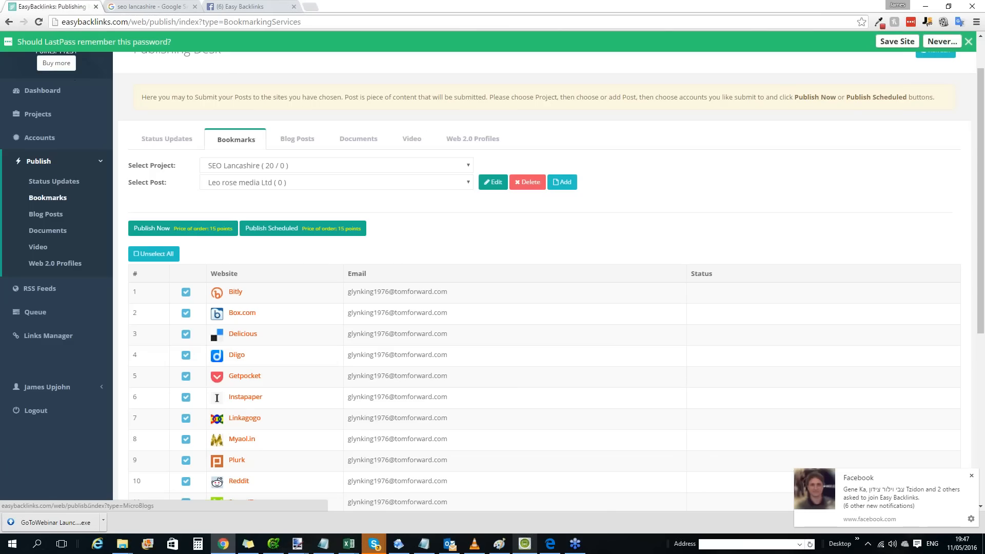
left_click(235, 294)
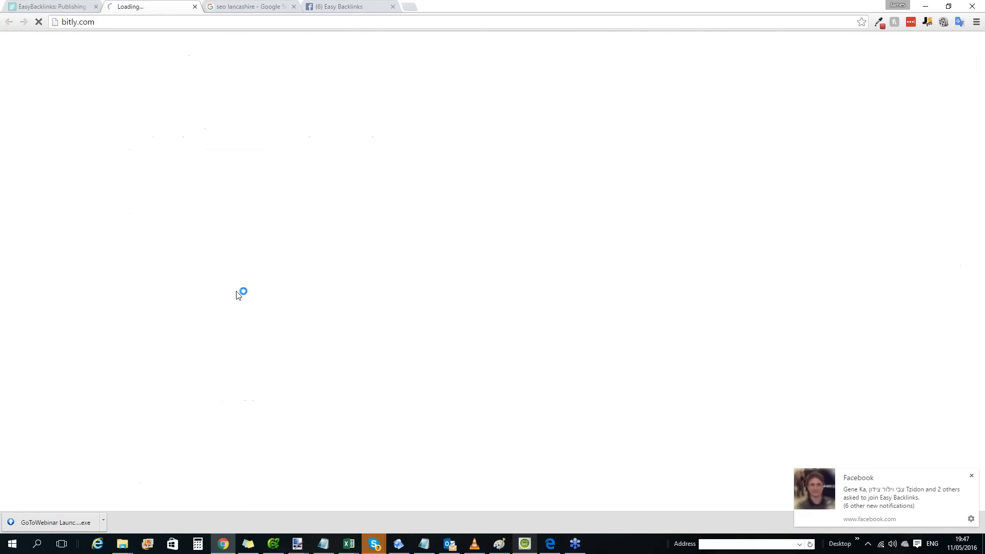
left_click(195, 7)
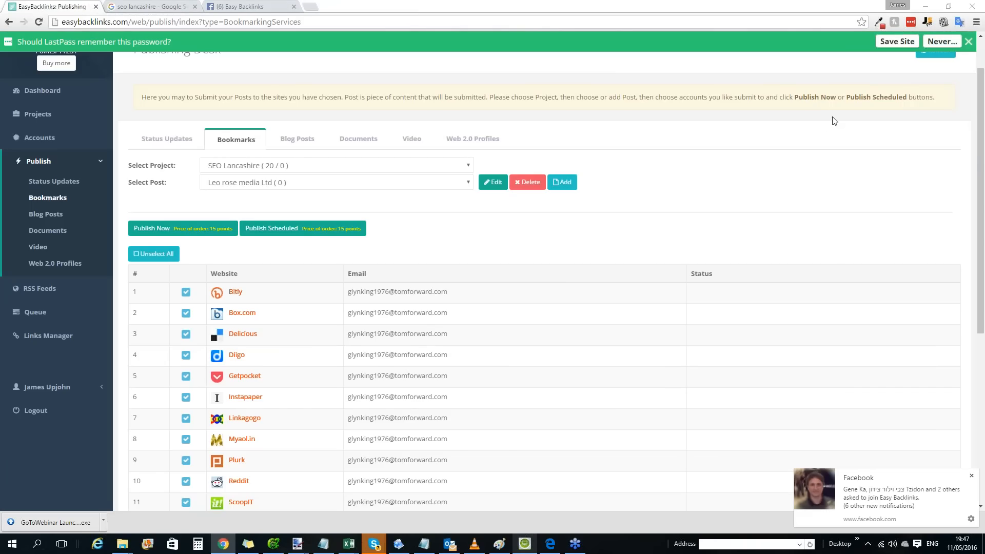
left_click(971, 476)
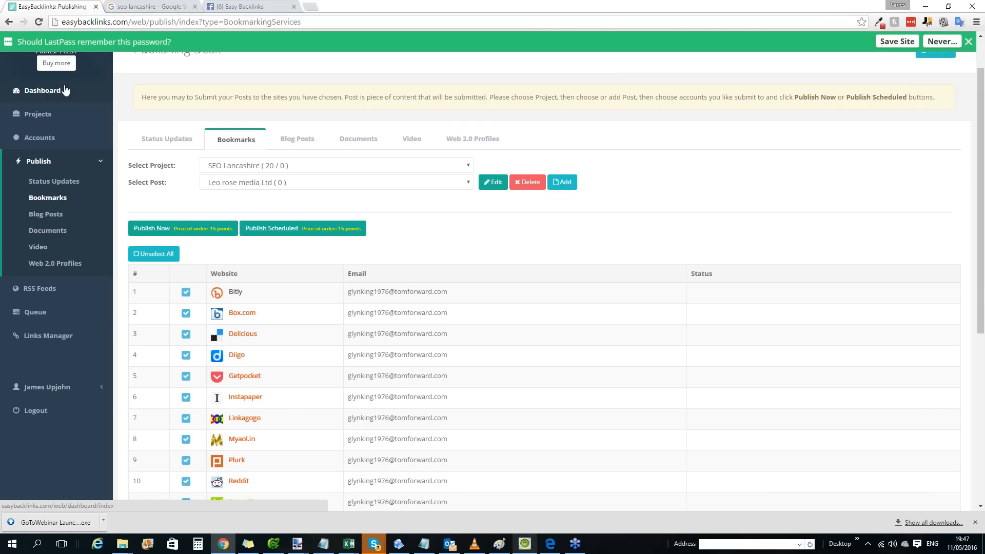
scroll(313, 218, "up", 1)
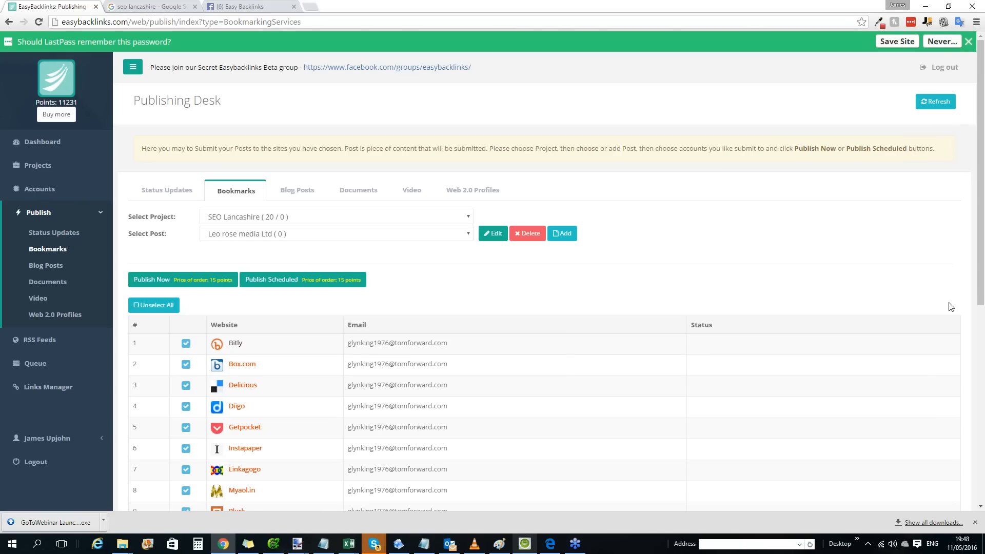
Open the Accounts desk and show the manual login and password fields for App.net under Status Updates.
left_click(53, 190)
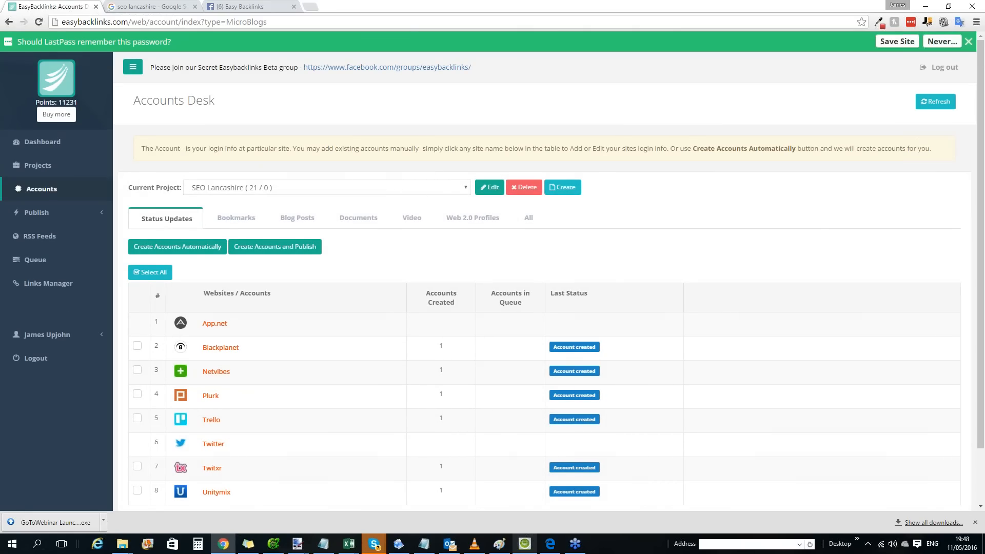
left_click(492, 187)
left_click(368, 325)
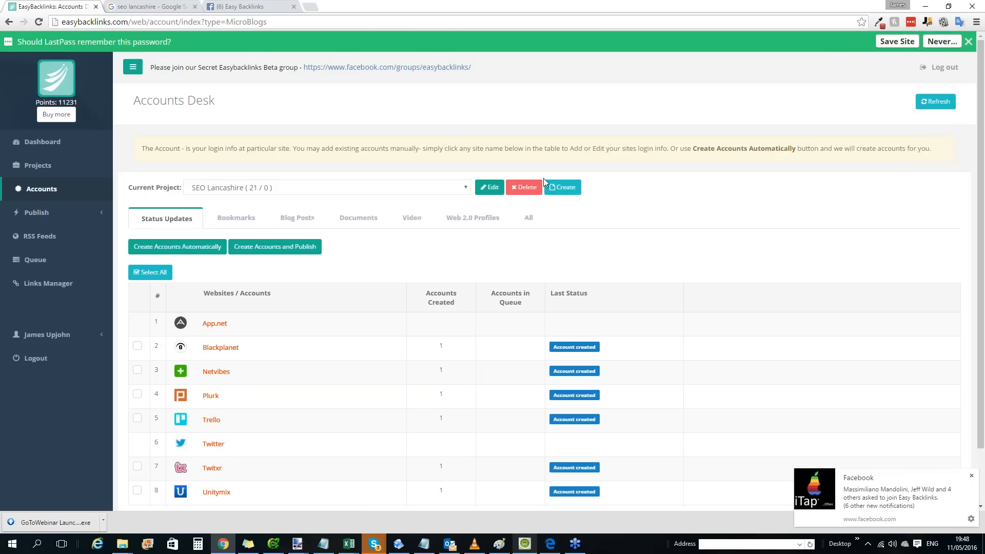
scroll(347, 280, "down", 1)
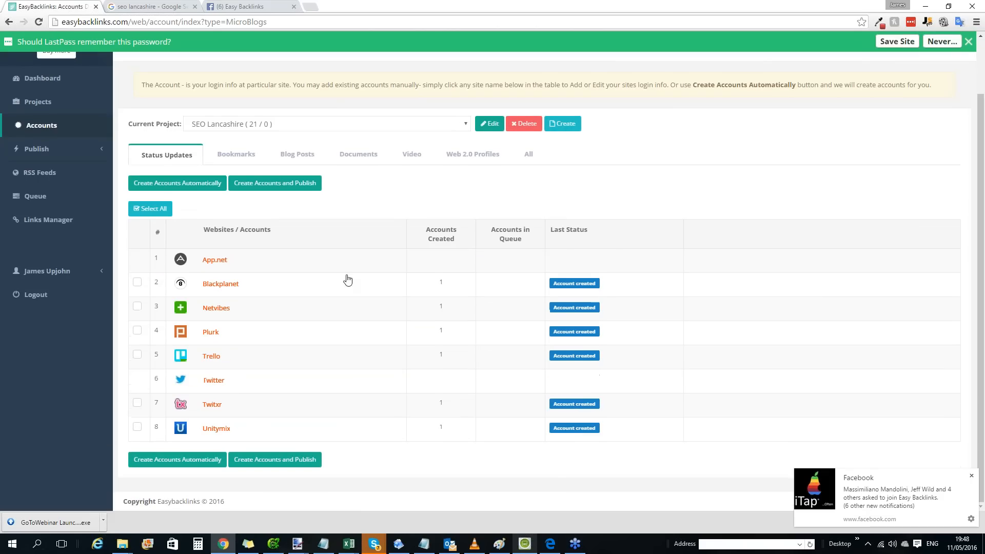
left_click(218, 260)
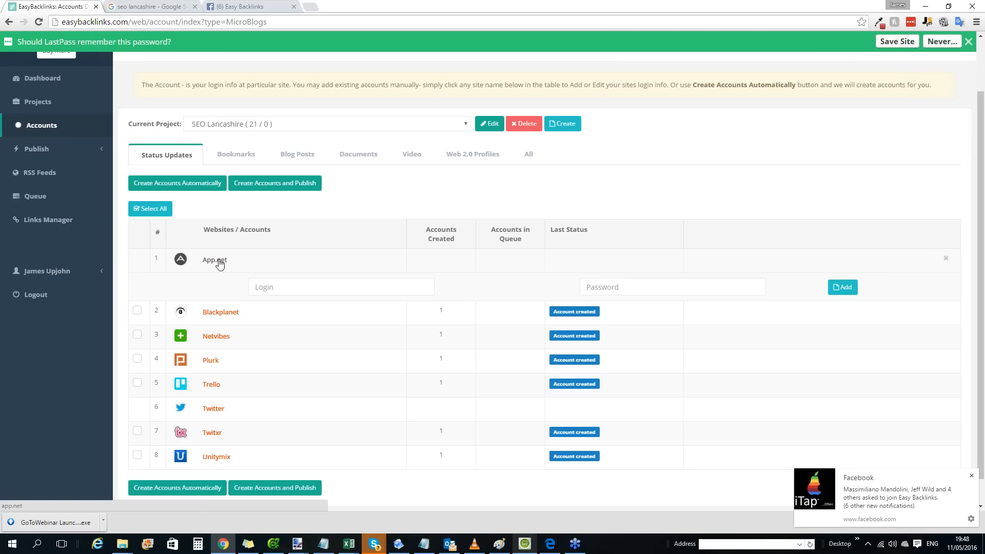
left_click(324, 288)
left_click(599, 289)
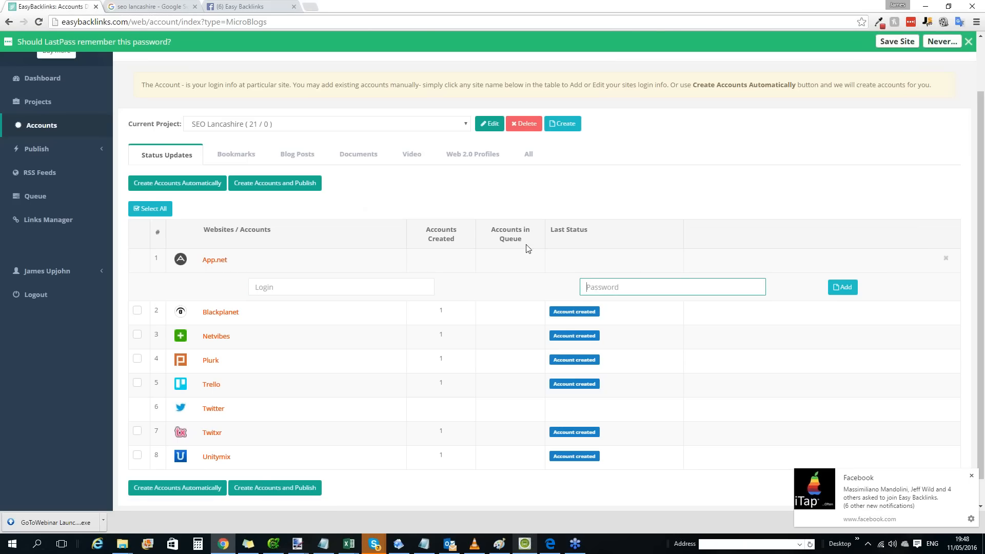
left_click(325, 288)
left_click(678, 293)
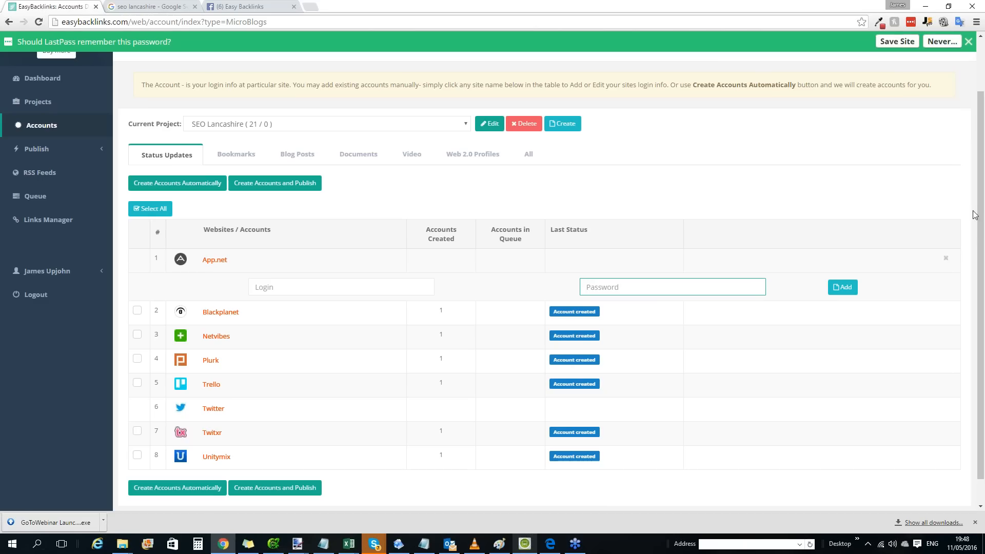
Open Calculator, divide 67 by 6000, and close Calculator.
left_click(37, 544)
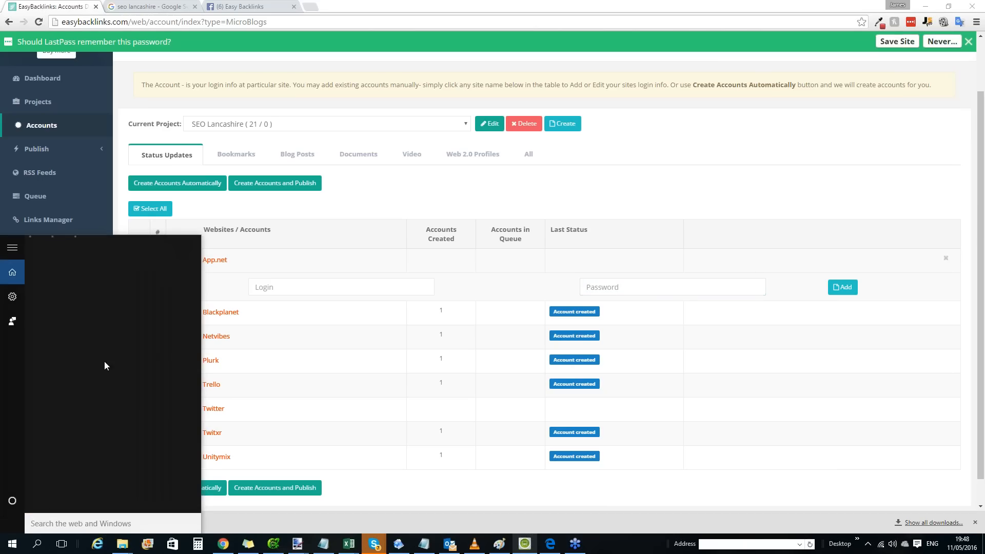
type("ca")
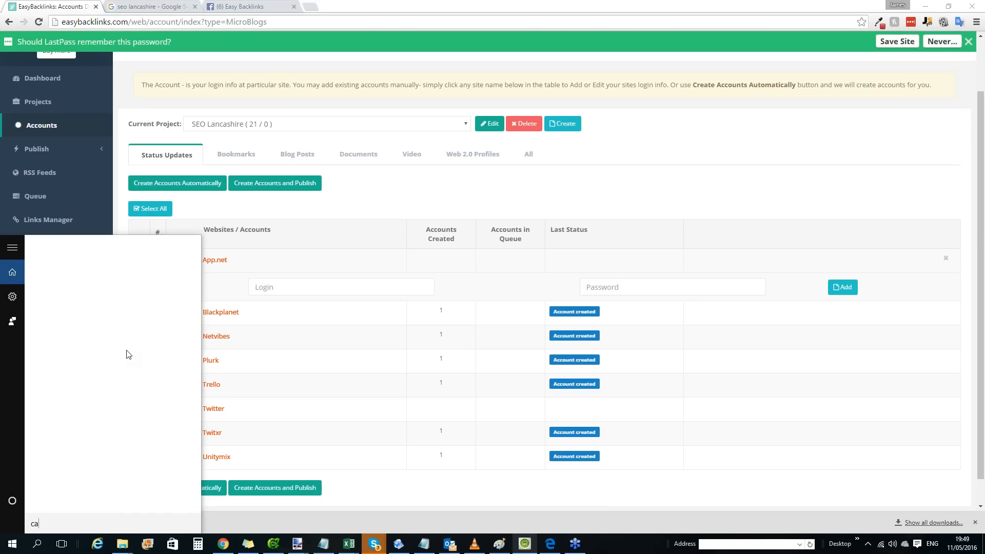
type("lcul")
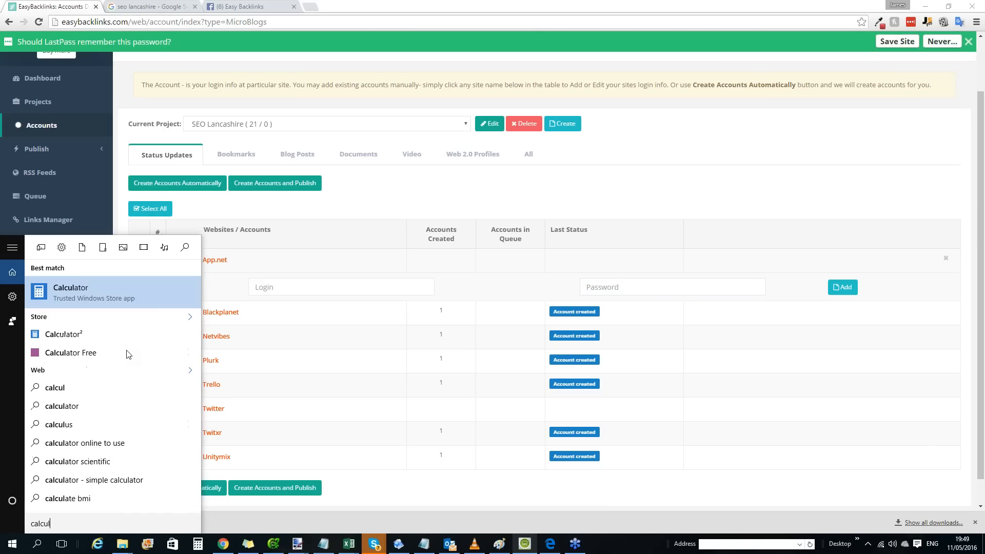
left_click(97, 296)
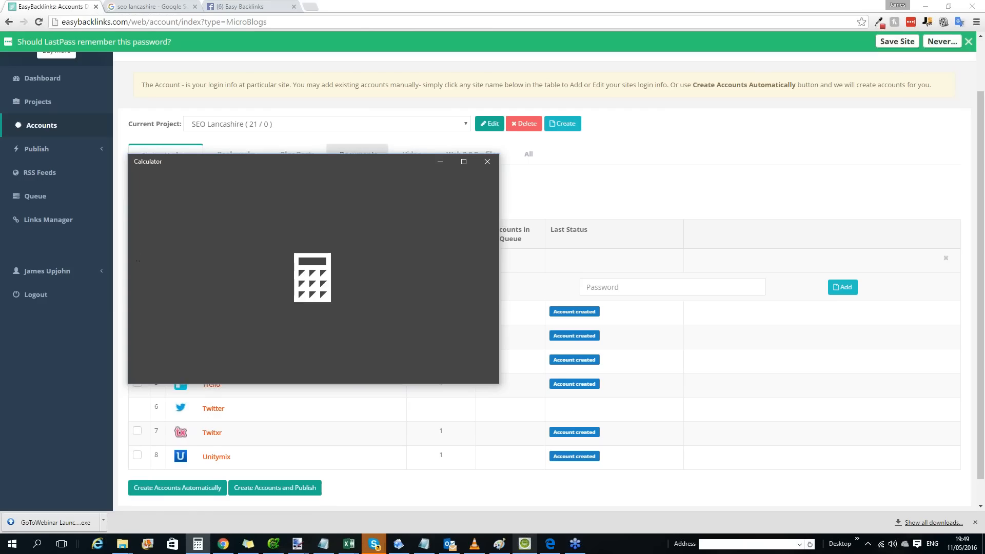
type("67")
key("slash")
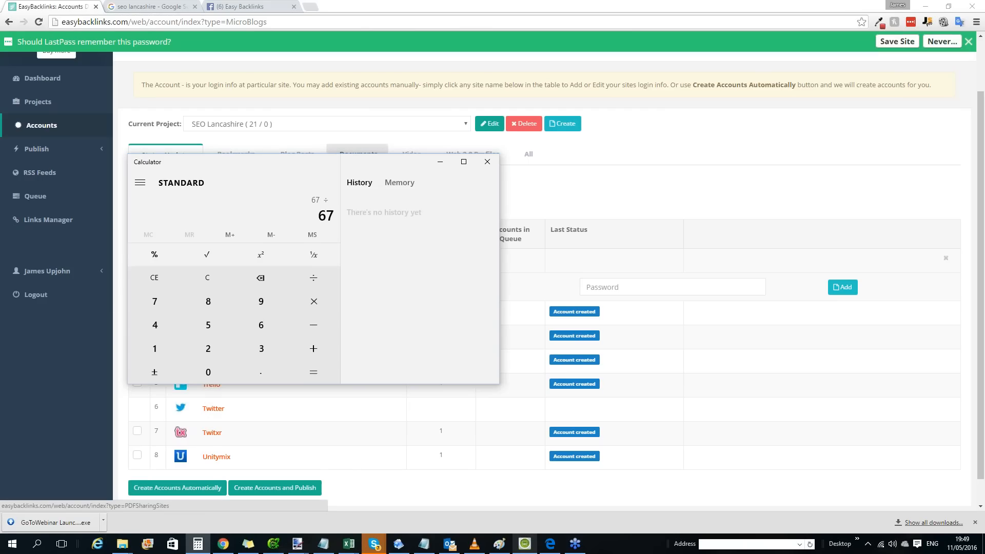
type("6000")
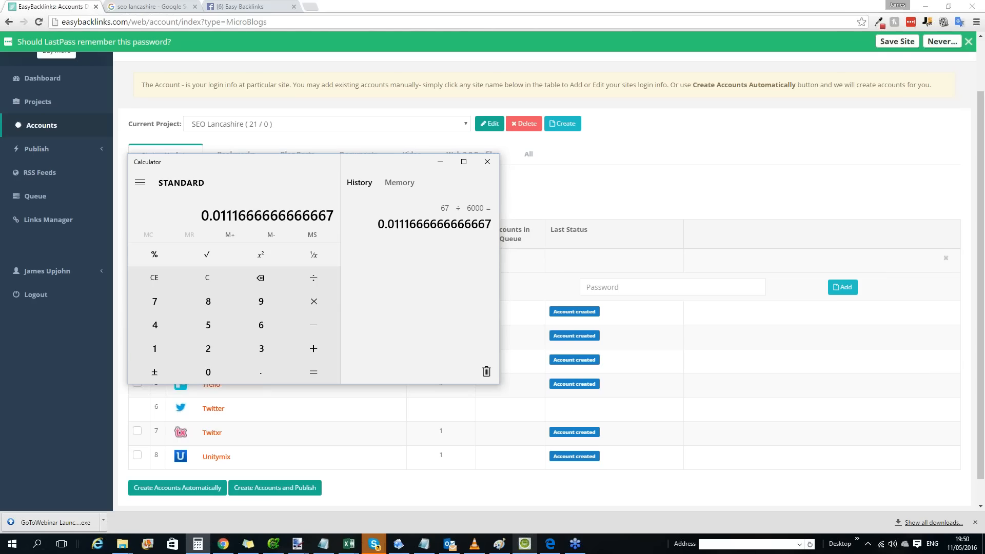
left_click(486, 163)
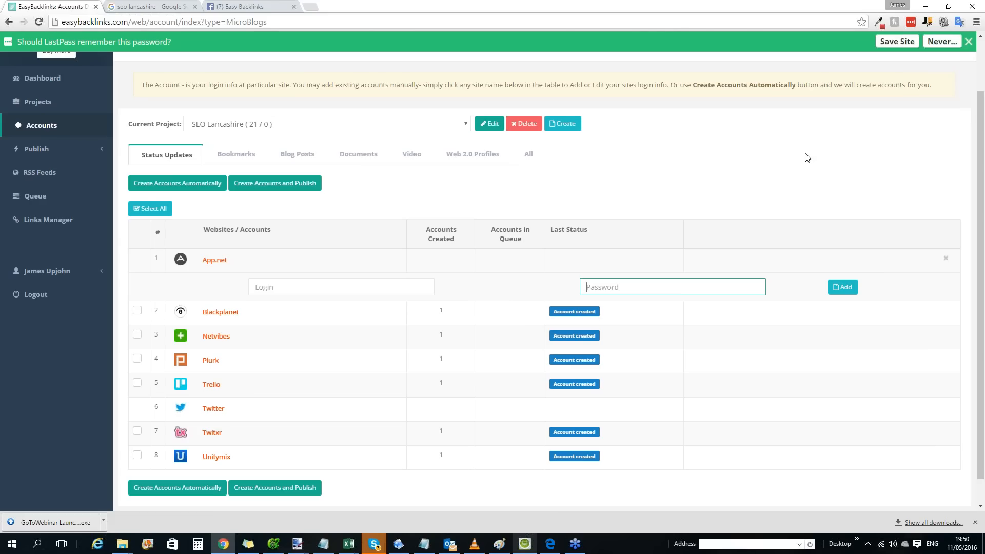
Draft a post tagging a group member in the Easy Backlinks Facebook group and clear the draft.
left_click(249, 9)
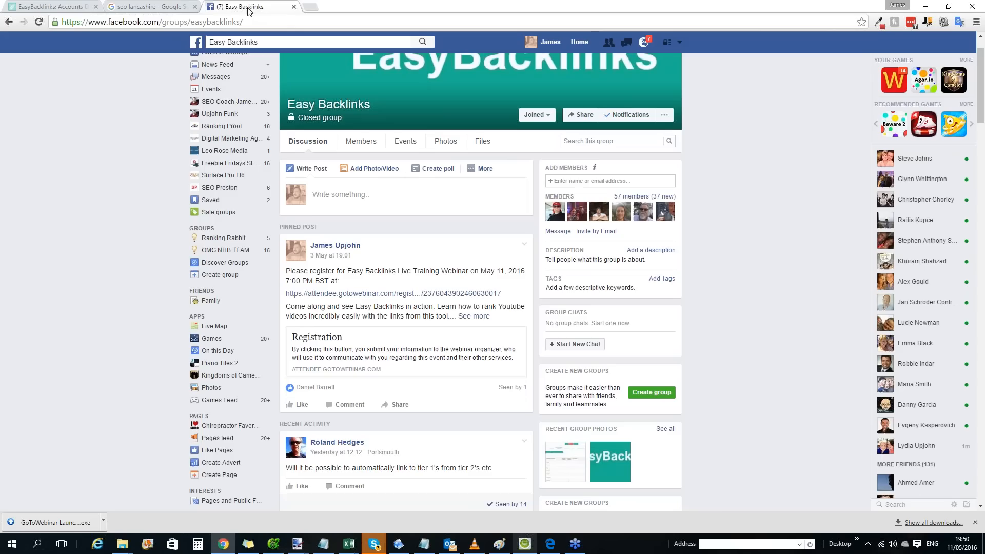
left_click(418, 196)
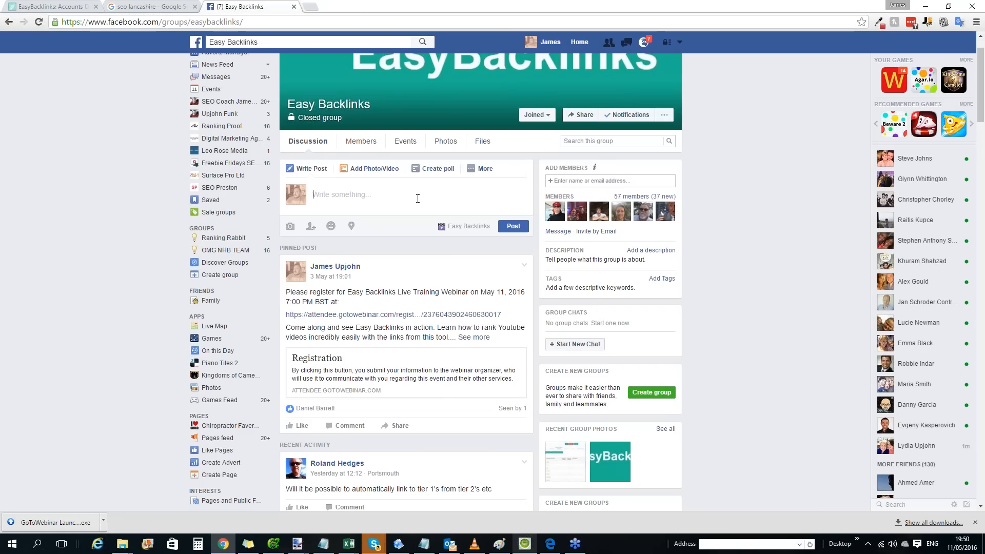
type("@ol")
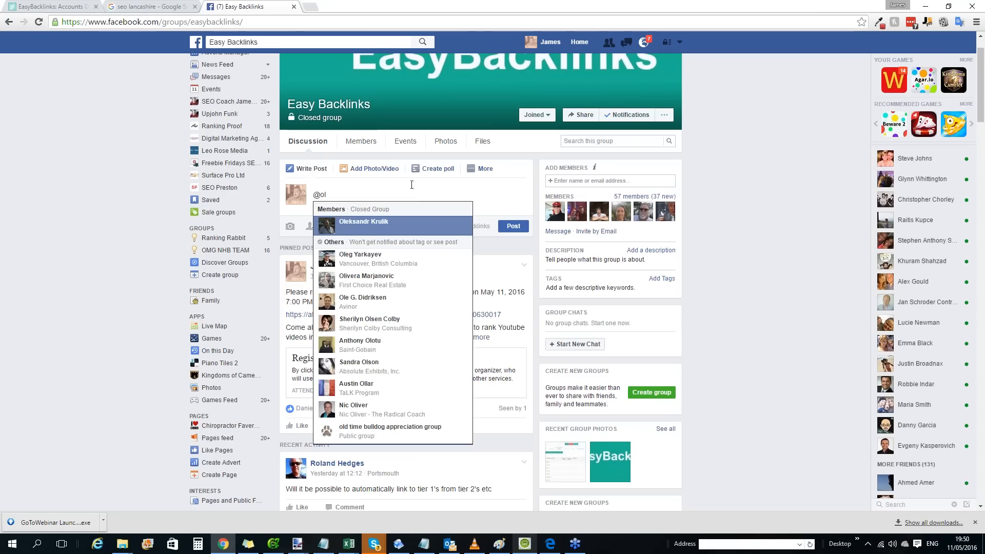
key("Return")
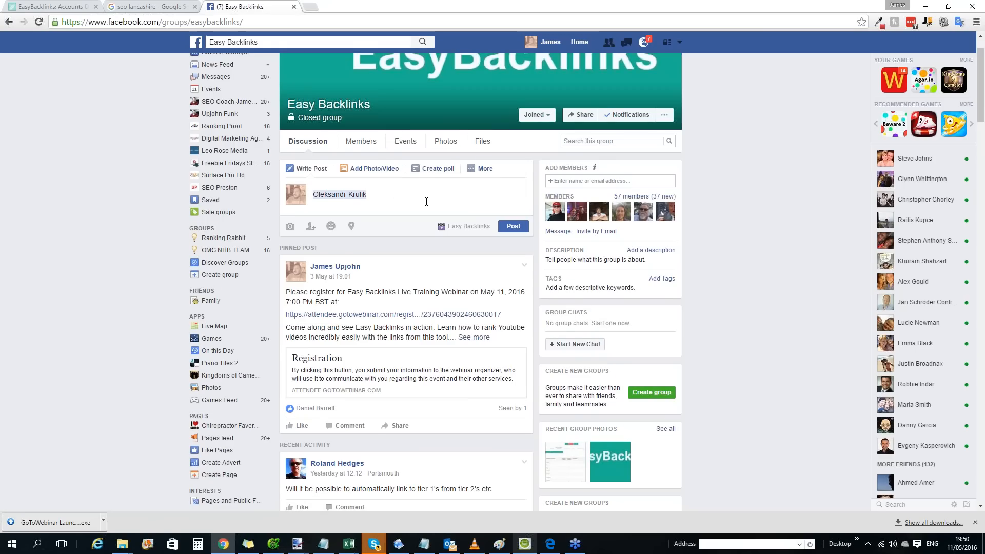
key("BackSpace")
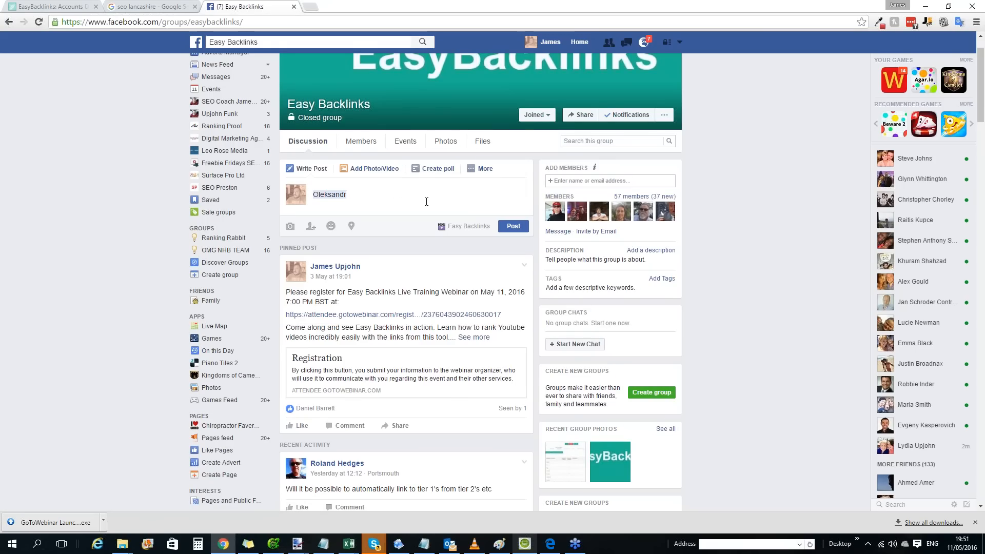
key("BackSpace")
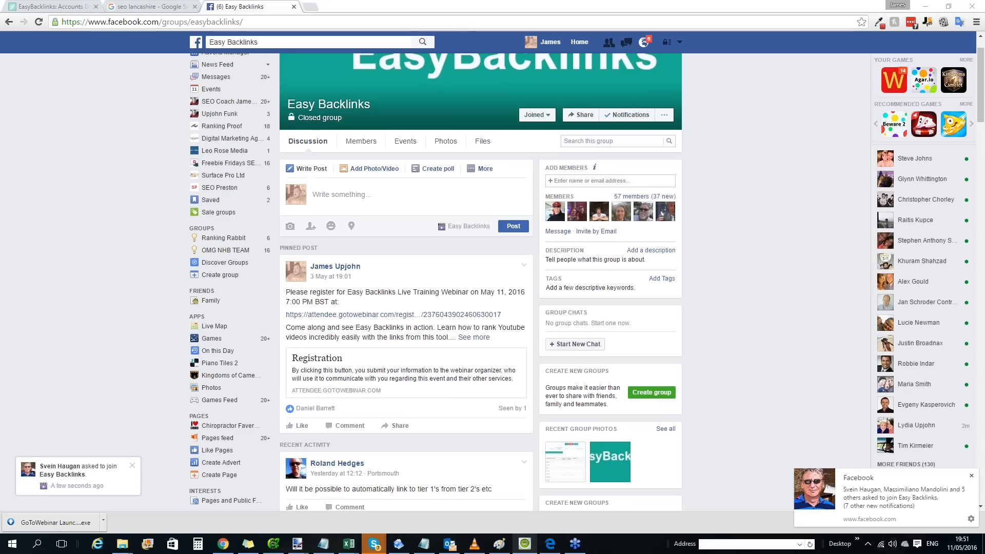
Switch to the Google search page and dismiss the Facebook and CCleaner notifications.
left_click(972, 476)
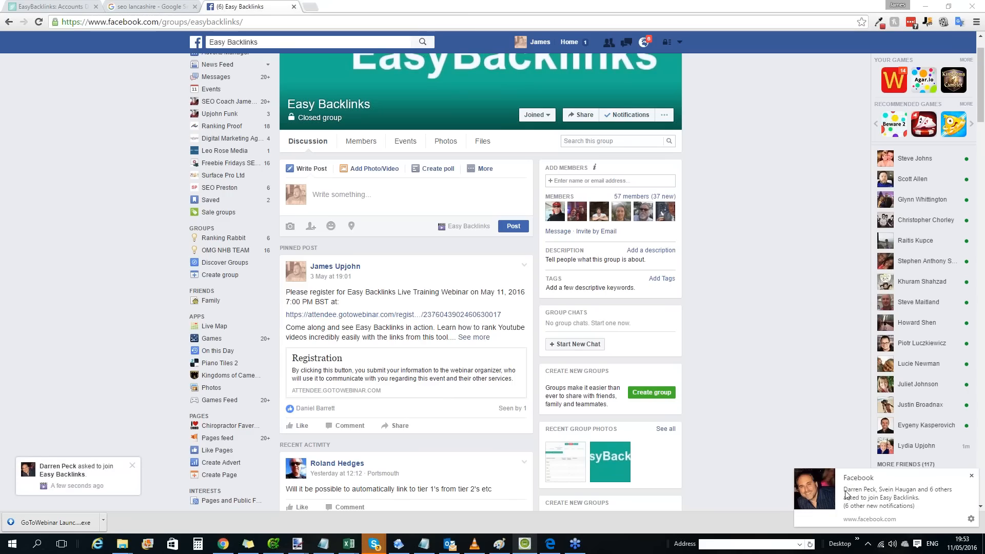
left_click(131, 6)
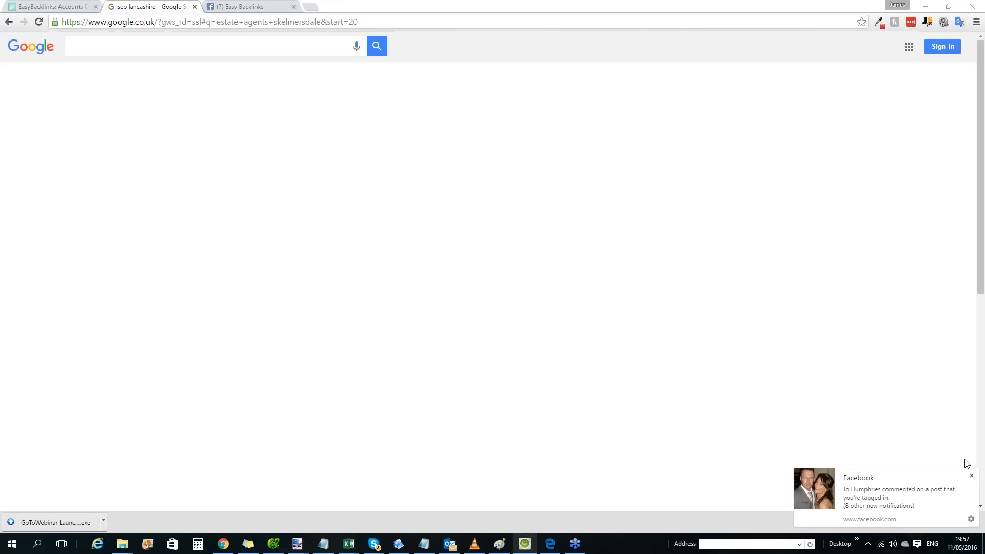
left_click(970, 476)
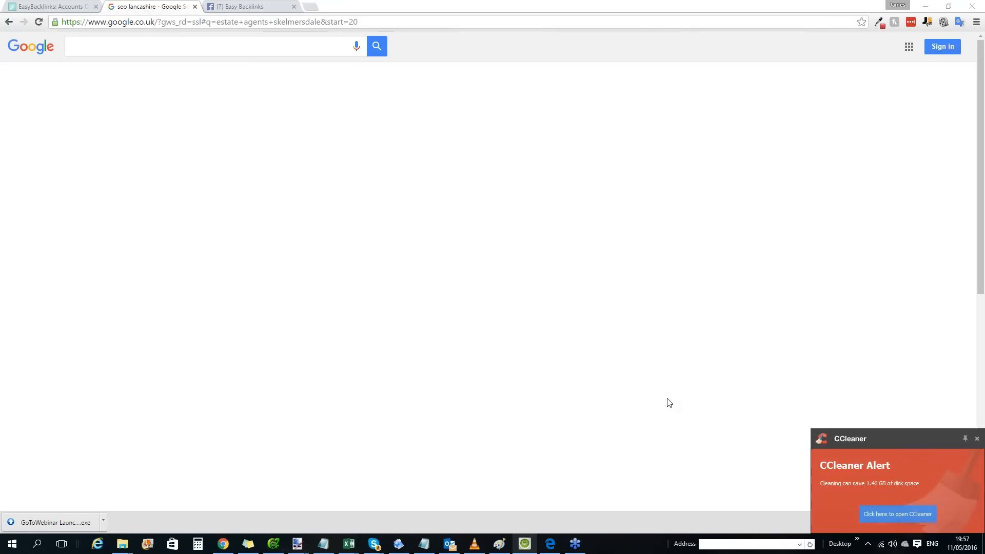
left_click(977, 440)
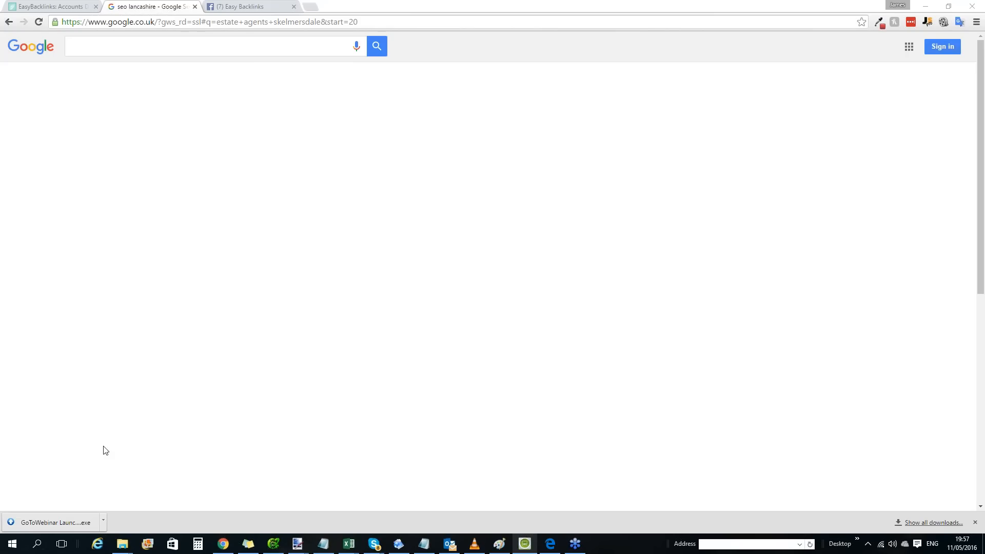
Open Notepad, move its window over the browser page, and enter "Leo Rose Media Ltd" as the first line.
left_click(49, 546)
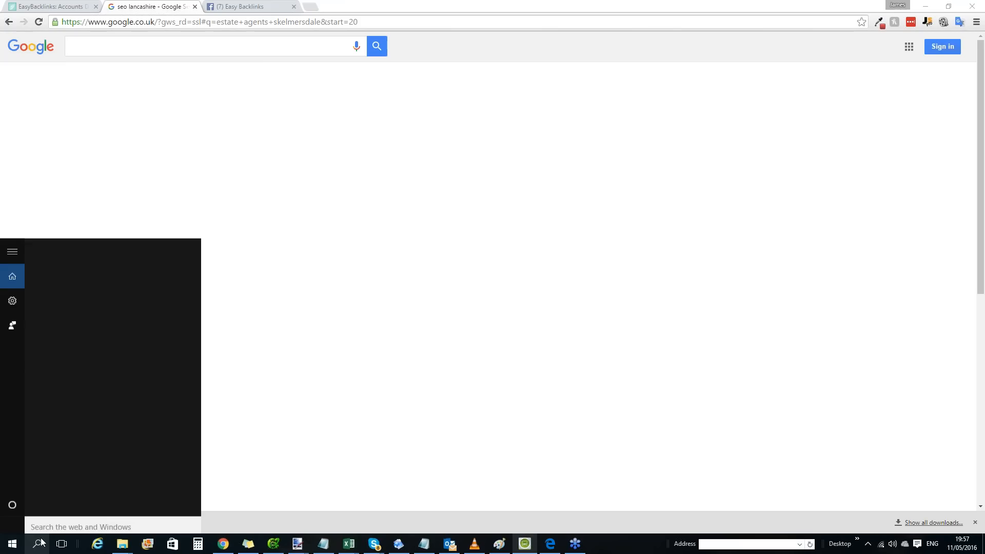
type("not")
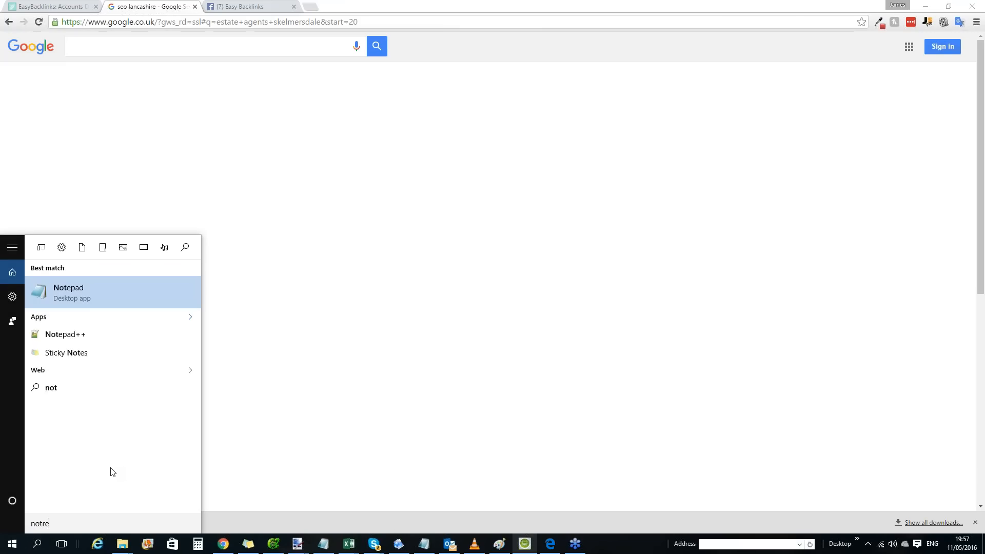
type("epad")
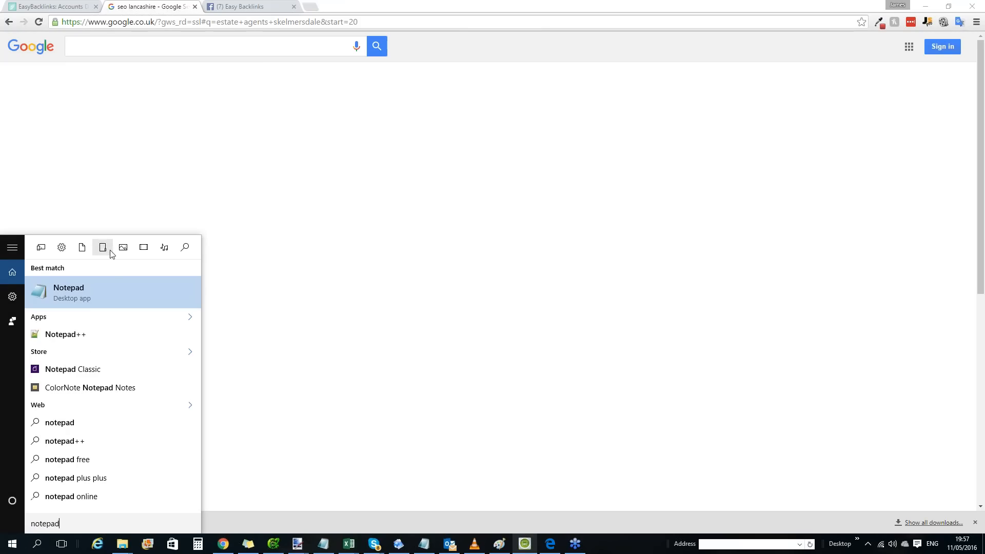
left_click(110, 284)
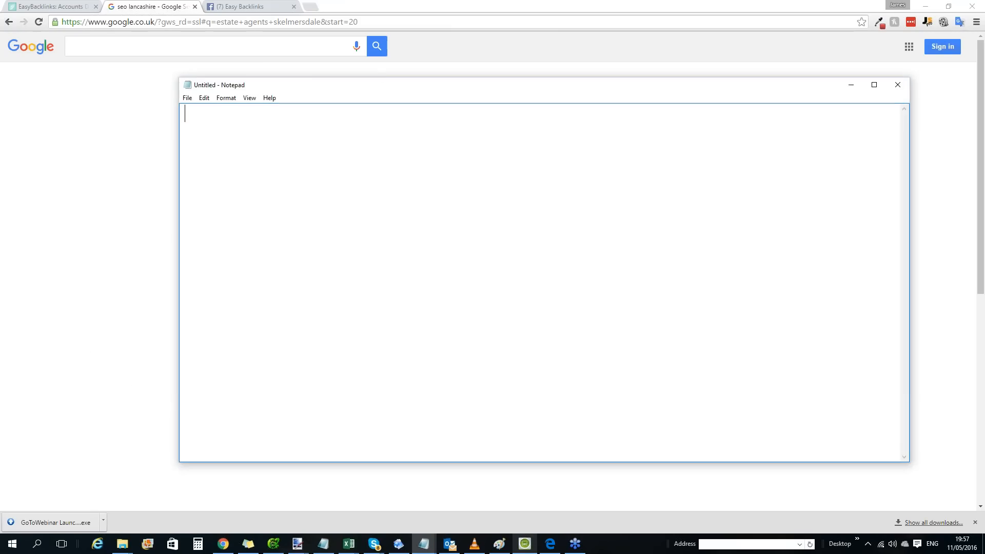
left_click_drag(385, 85, 272, 55)
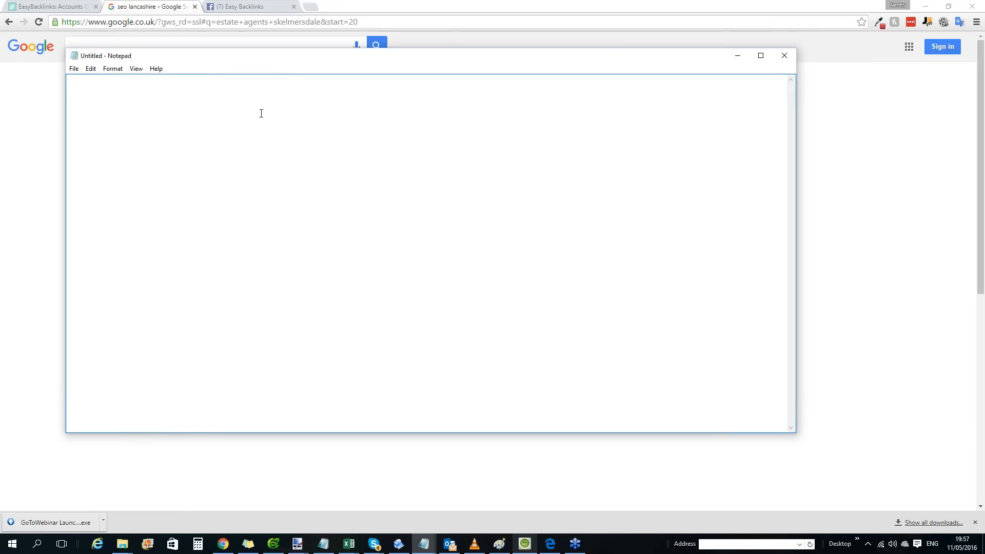
type("Leo Rose Media Ltd")
key("Return")
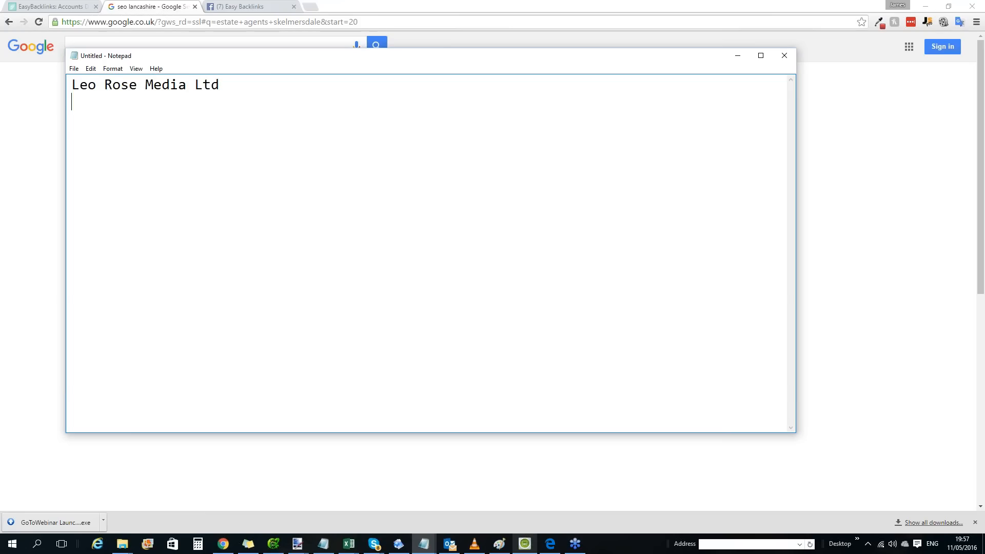
Write "We are open 9-5 call today to speak to a friendly member of staff" as the second line and select it.
type("We are open 9")
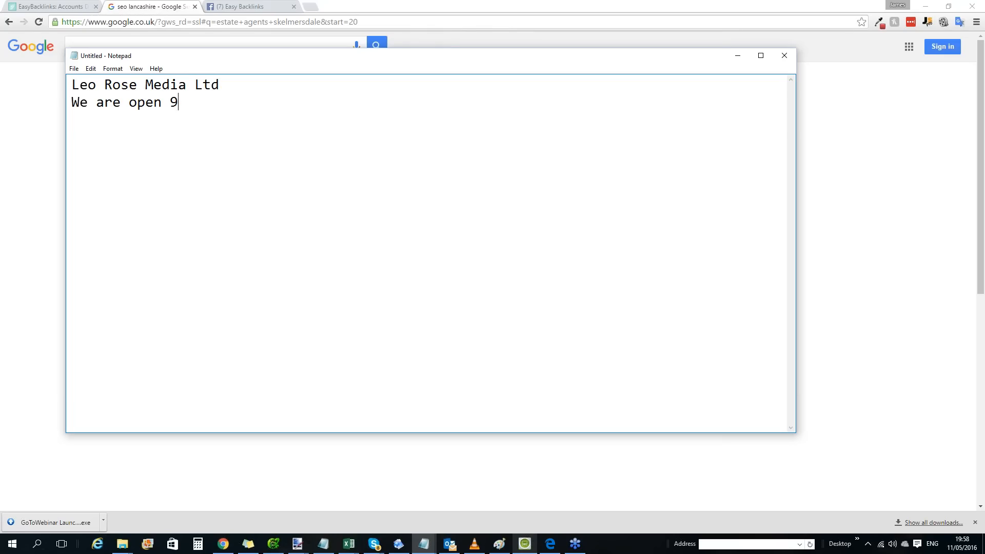
type("-5 call today on")
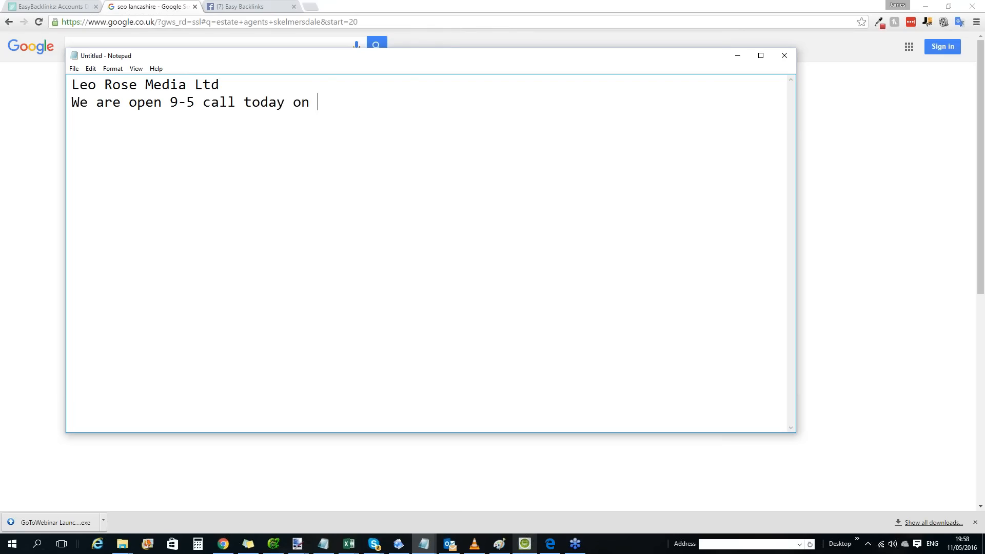
key("BackSpace")
key("BackSpace")
key("BackSpace")
type("to speak to a frie")
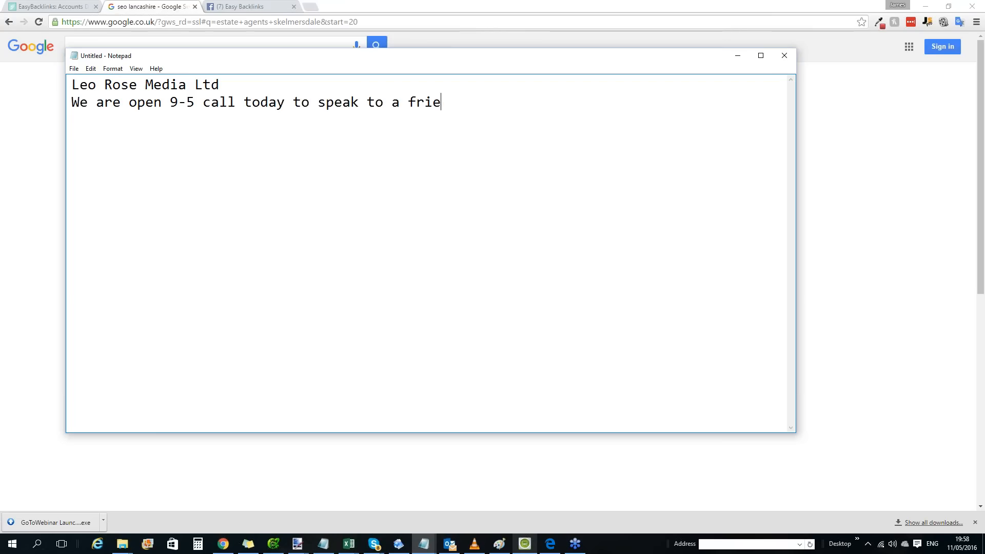
type("ndly member o")
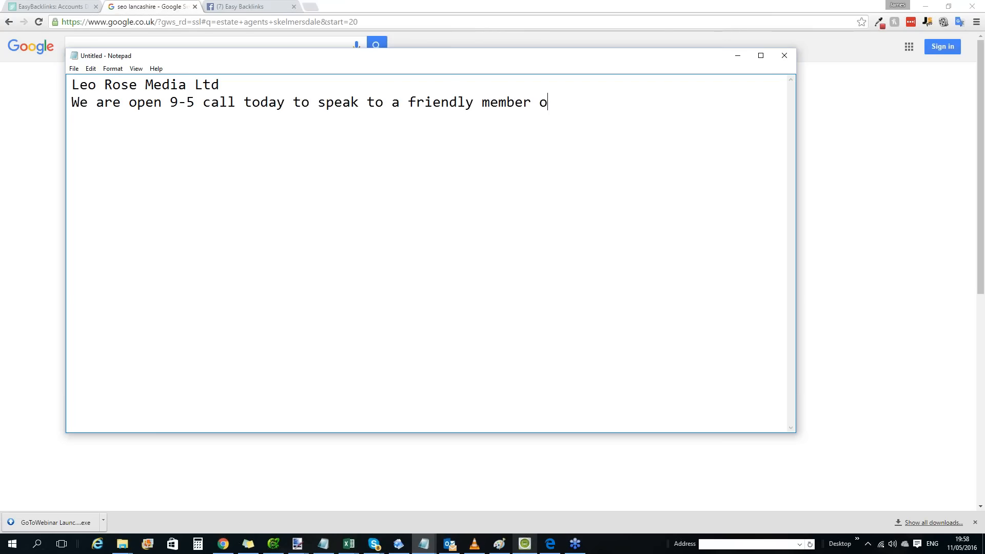
type("f staffg")
key("BackSpace")
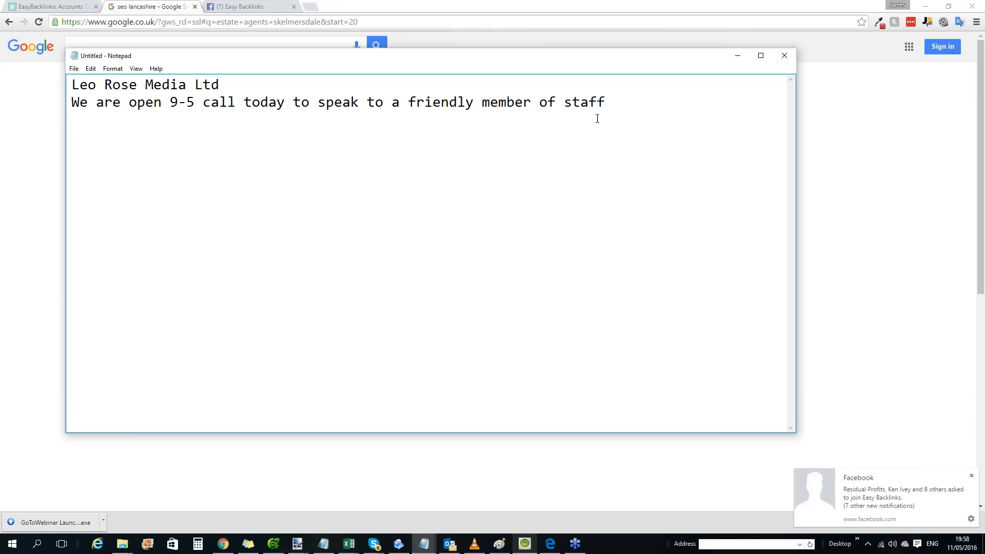
left_click_drag(622, 110, 68, 105)
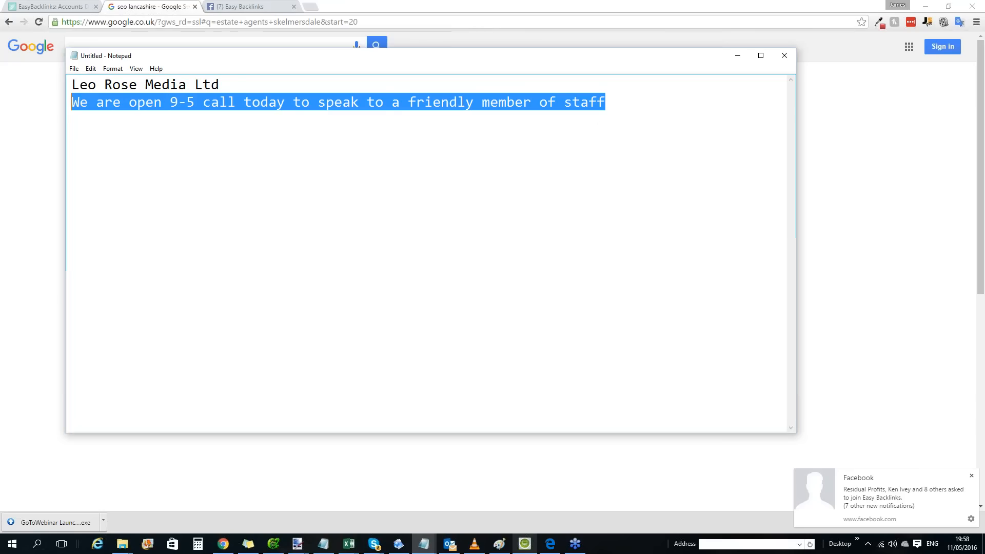
Add the sentence "SEO company based in lancashire." as a new paragraph, separated by a blank line, below the opening-hours line.
left_click(352, 130)
left_click(668, 103)
key("Return")
key("Return")
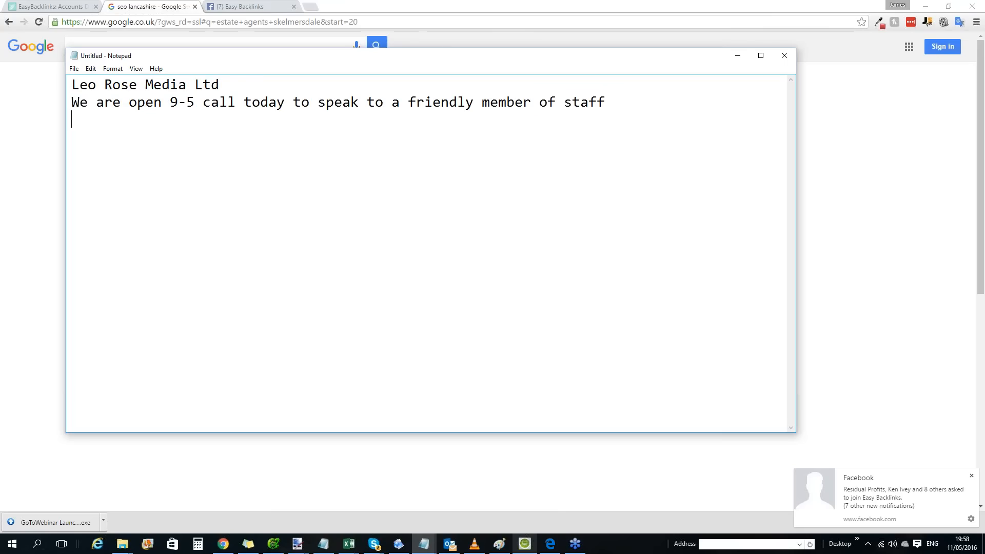
type("SEO ")
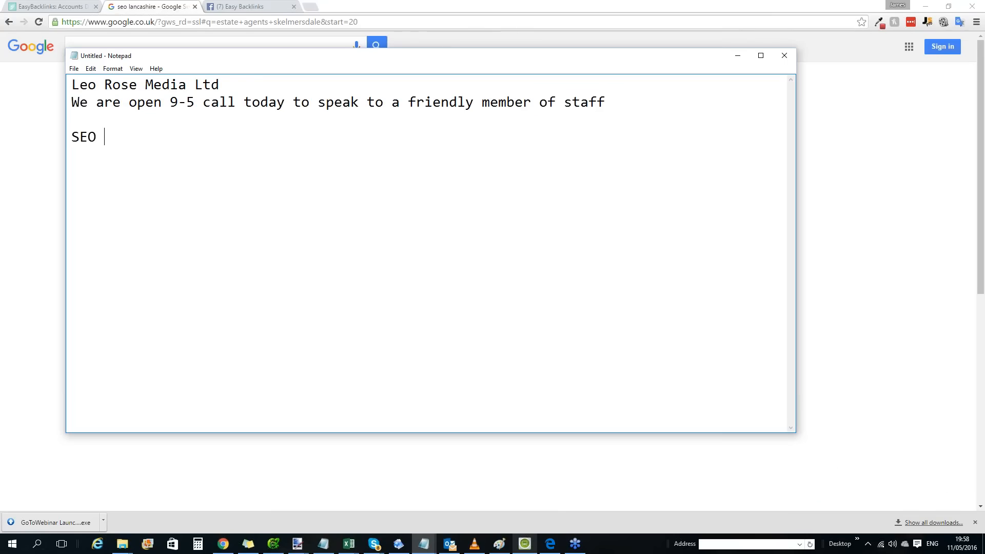
type("company based in lancashire./")
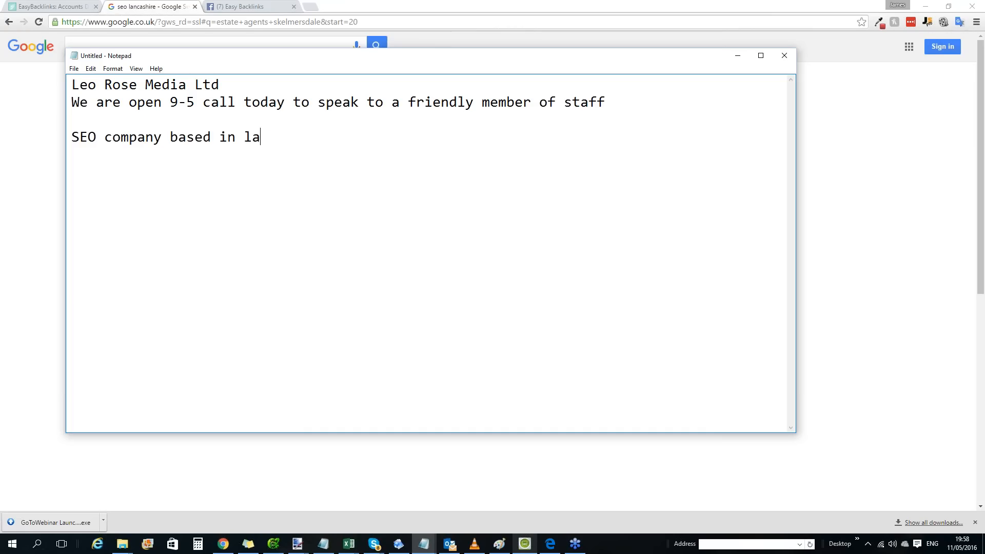
key("BackSpace")
Continue the SEO company paragraph with "Web development, PPC and search engine rankings".
type("Page")
key("BackSpace")
key("BackSpace")
key("BackSpace")
key("BackSpace")
key("BackSpace")
type("Web dev")
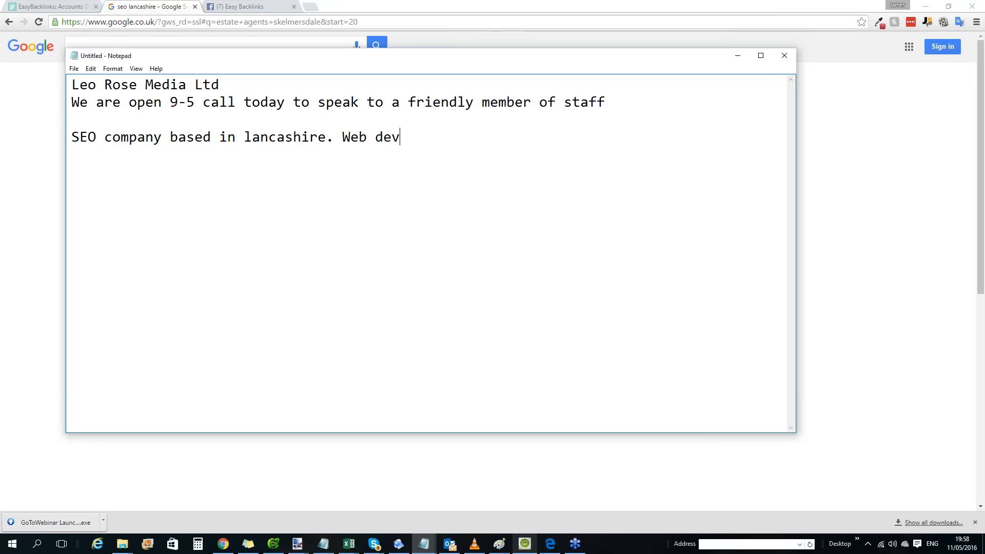
type("elopment, PPC")
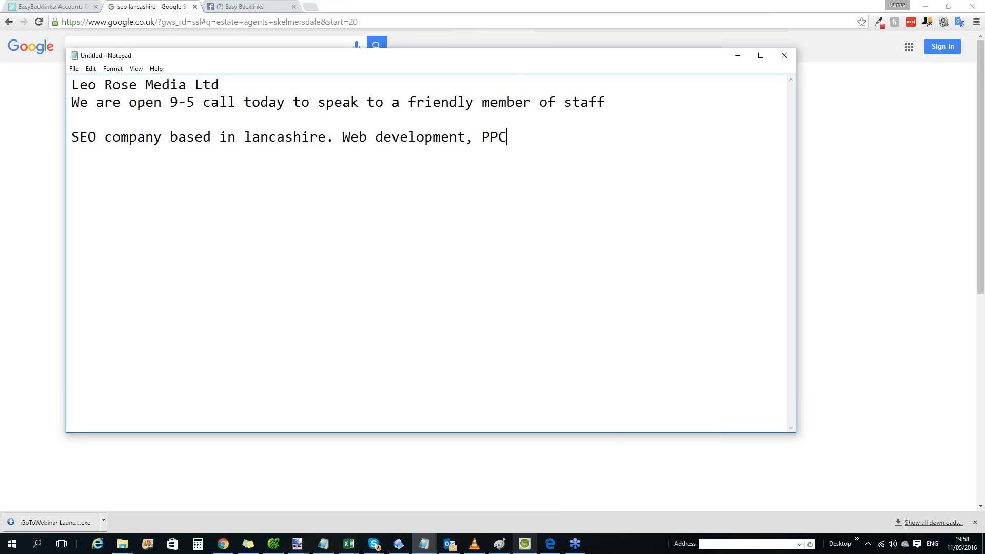
type(" and search engine rankings. For")
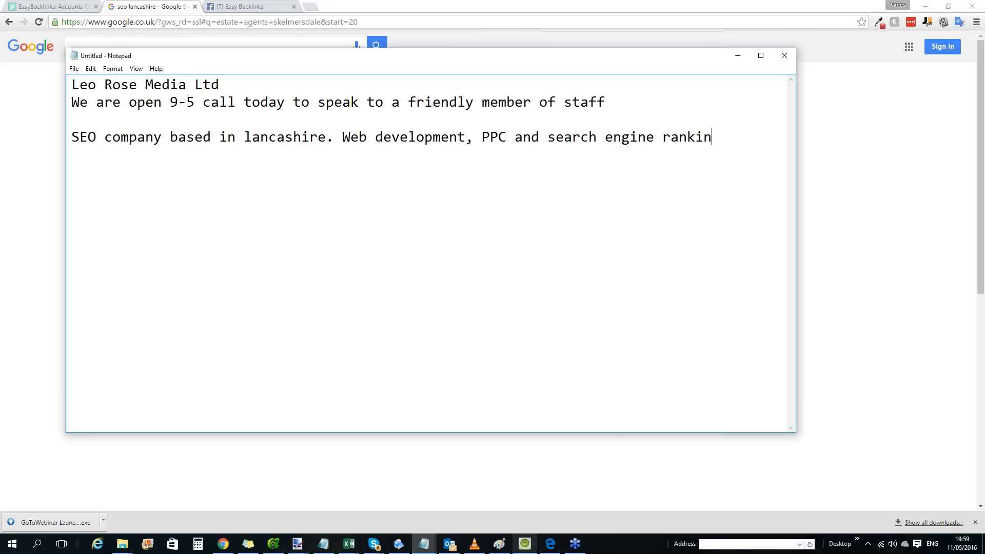
Extend the services sentence with the target locations "for Skelmersdale, Orrell,".
key("BackSpace")
key("BackSpace")
key("BackSpace")
key("BackSpace")
key("BackSpace")
key("BackSpace")
type("for Ske")
type("lmersfa")
key("BackSpace")
key("BackSpace")
type("d")
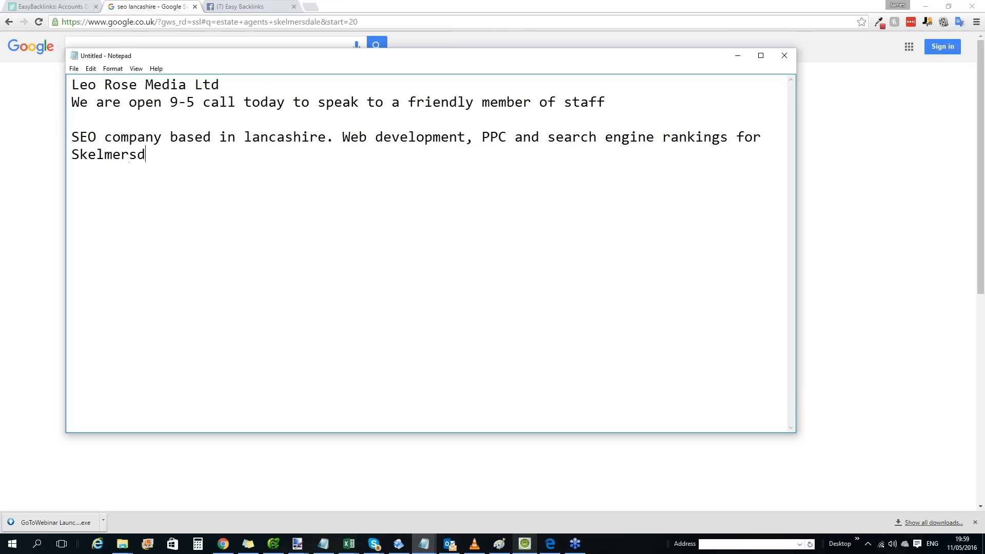
type("ale, Orrell,")
left_click_drag(217, 85, 71, 85)
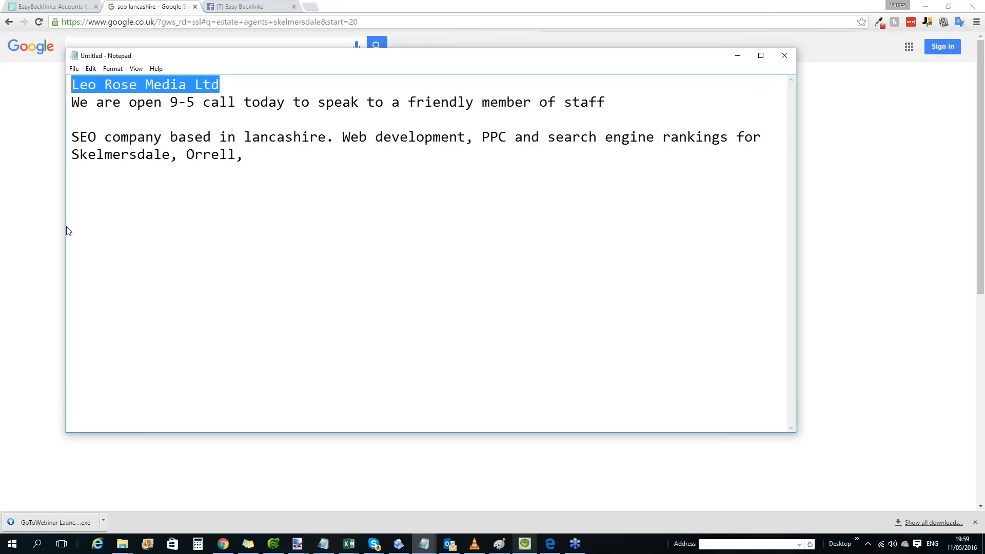
left_click(100, 124)
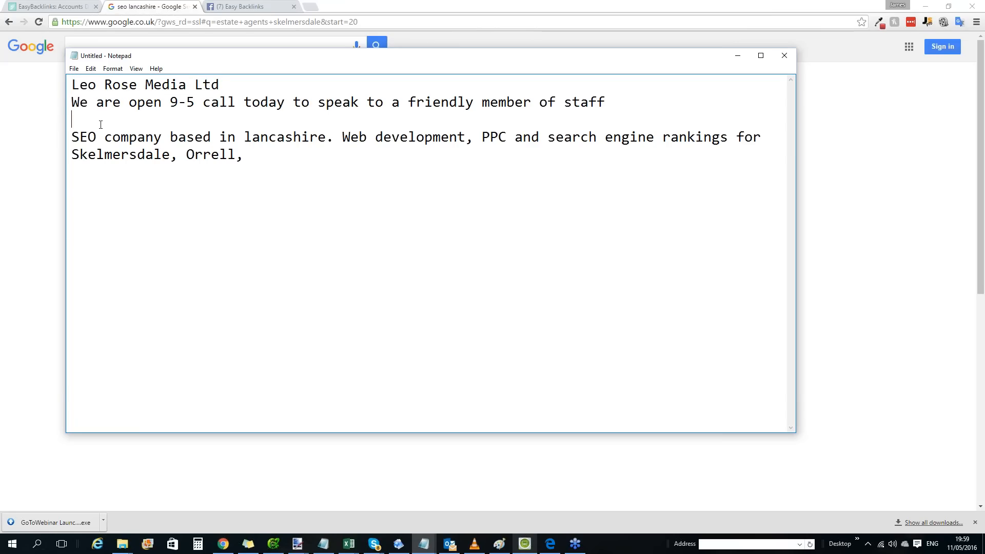
key("Return")
key("Return")
key("Up")
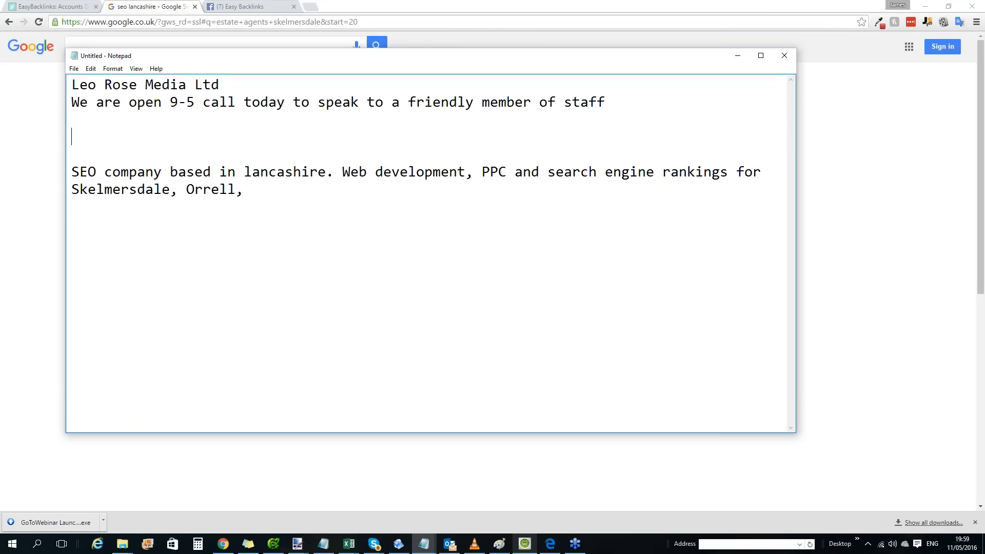
type("http://leorose.org")
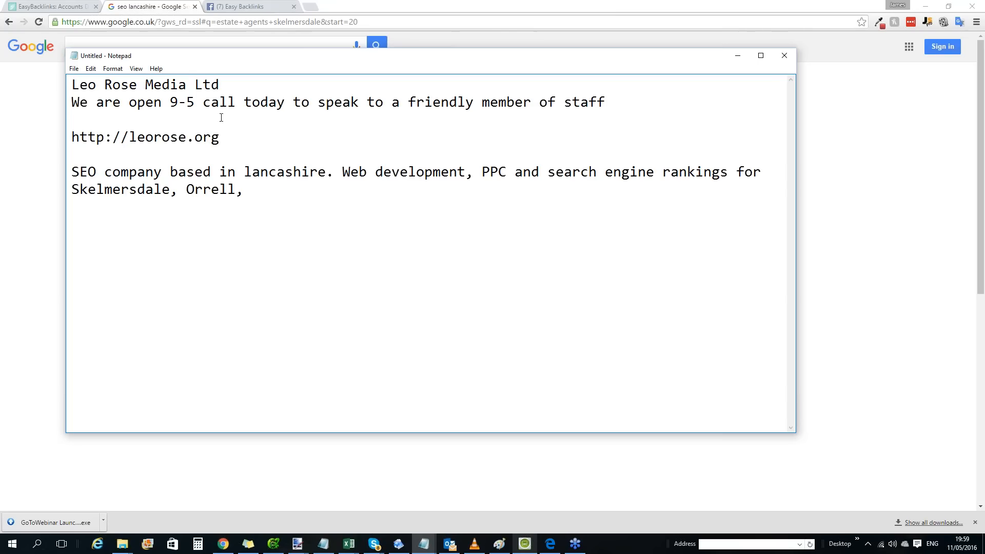
Remove and restore the opening-hours line, delete the blank line above the web address, and select the address.
left_click_drag(71, 102, 715, 113)
key("ctrl+c")
key("Delete")
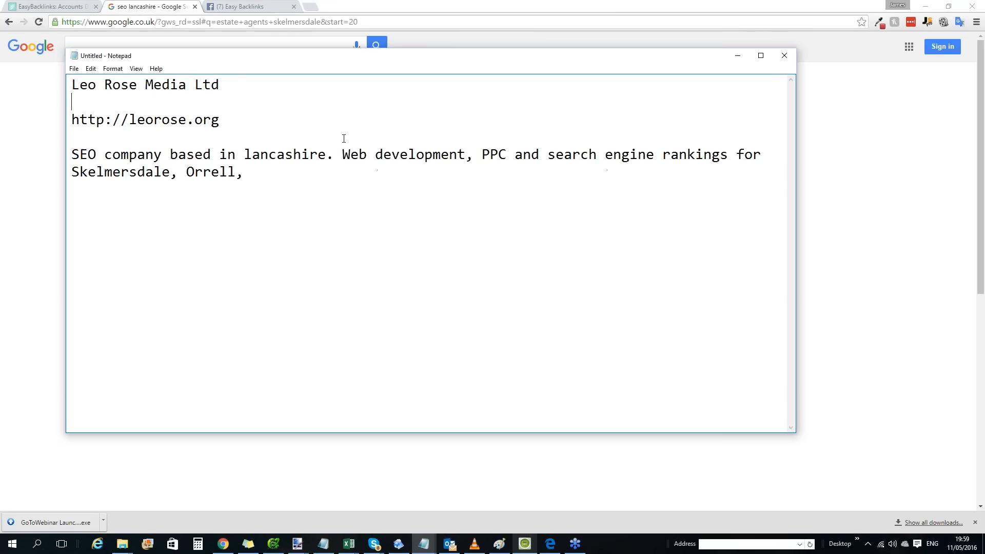
key("ctrl+v")
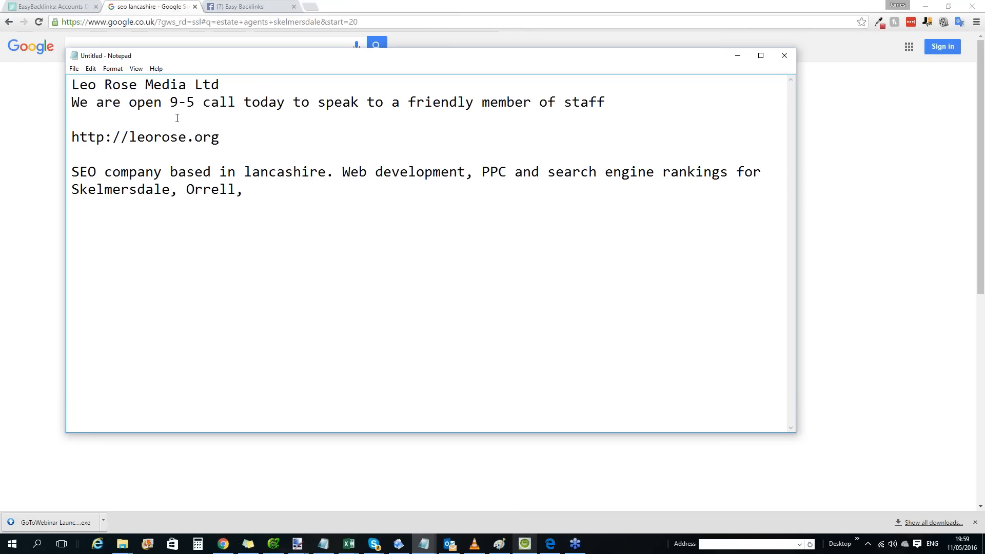
key("Delete")
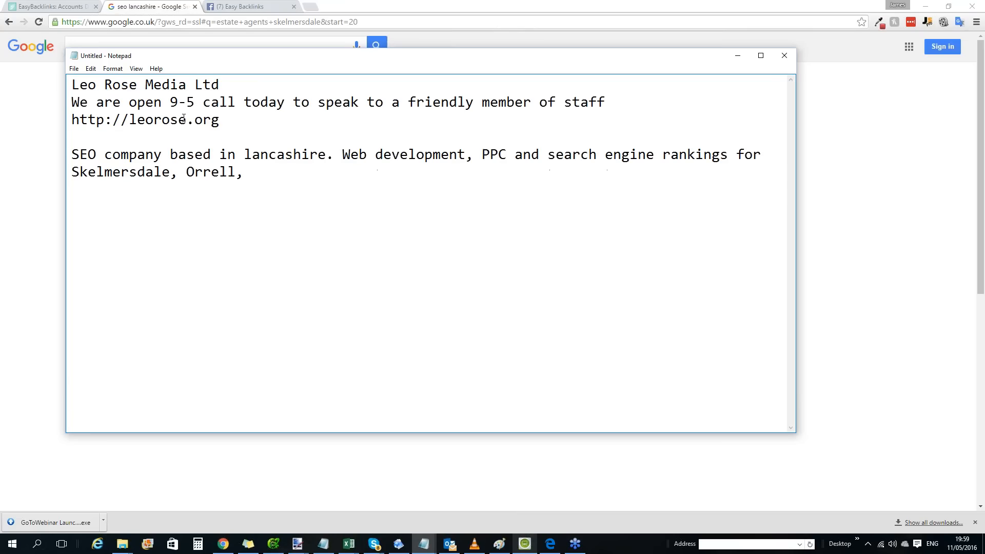
key("shift+End")
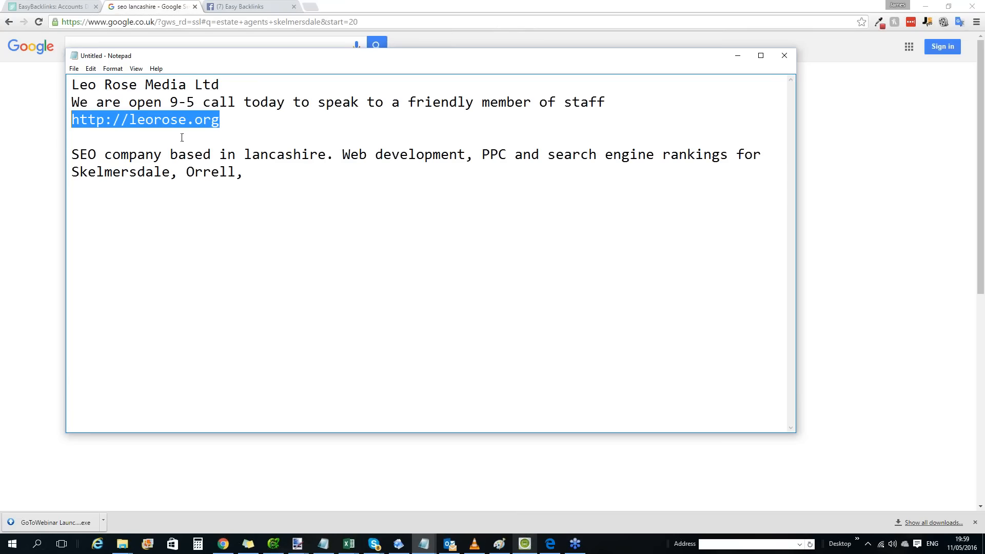
Move the SEO company paragraph up so that it replaces the opening-hours line under the company name.
left_click_drag(270, 123, 5, 15)
left_click_drag(286, 185, 61, 142)
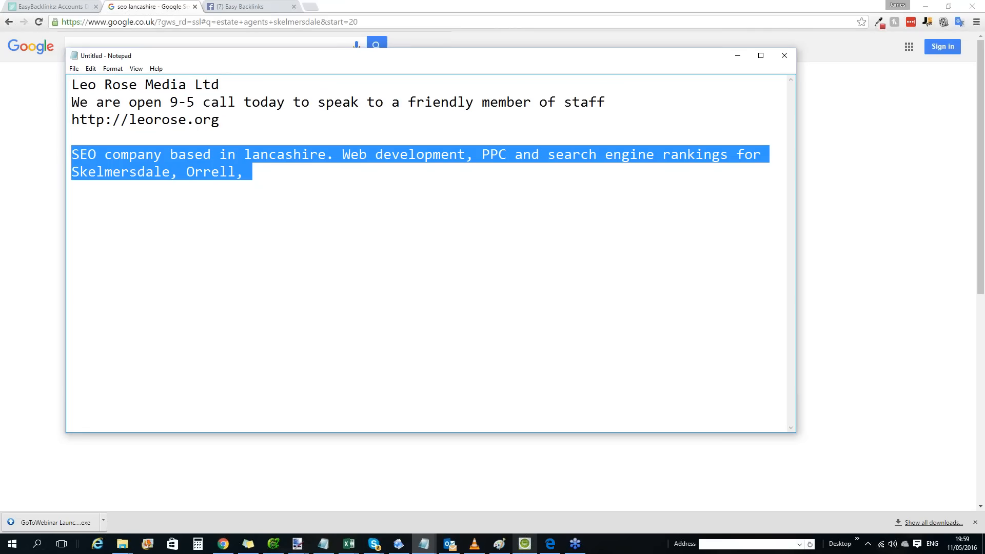
left_click(285, 172)
left_click_drag(285, 172, 276, 133)
key("ctrl+c")
key("BackSpace")
left_click_drag(607, 104, 48, 103)
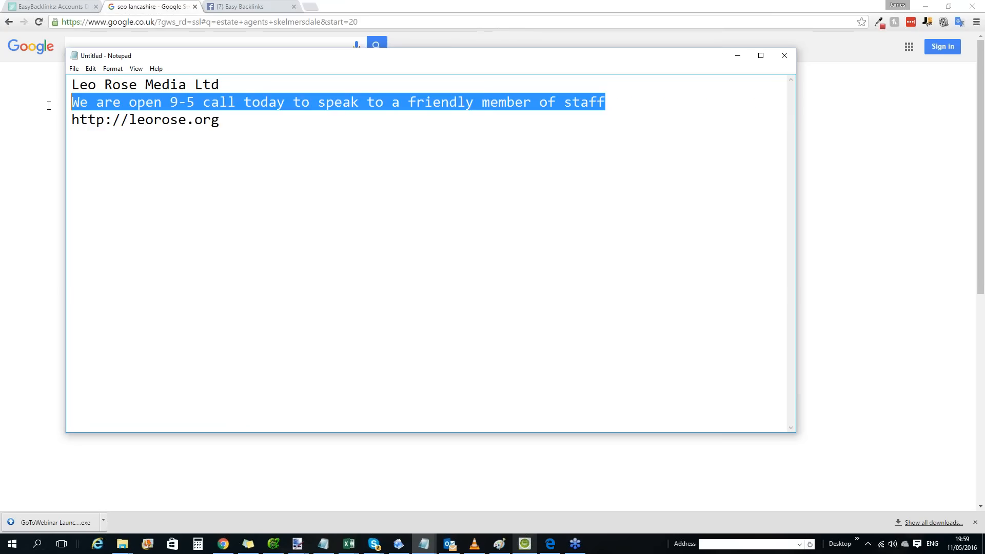
key("ctrl+v")
Highlight the services and place names in the SEO company description, and select the whole text.
left_click_drag(231, 169, 131, 103)
left_click_drag(351, 103, 499, 103)
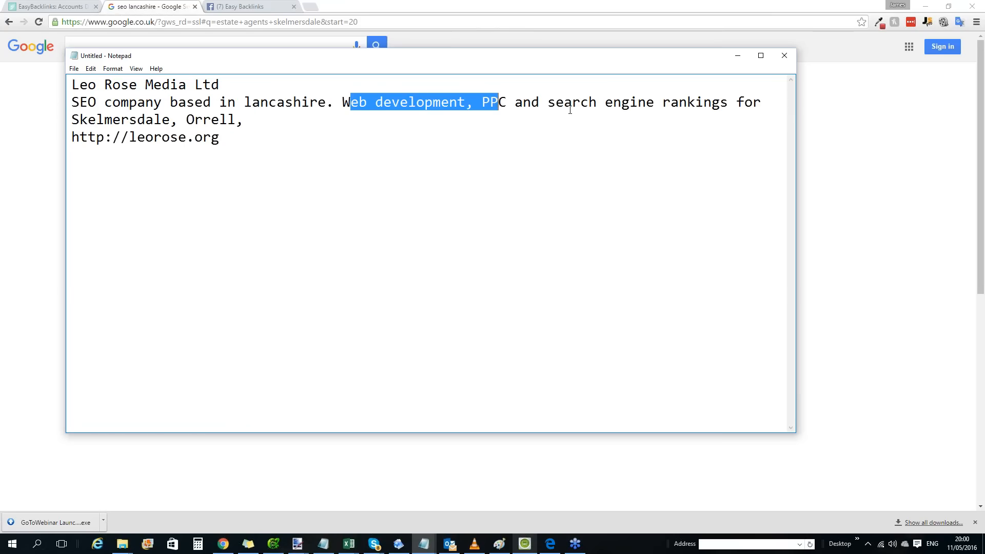
left_click_drag(237, 119, 121, 119)
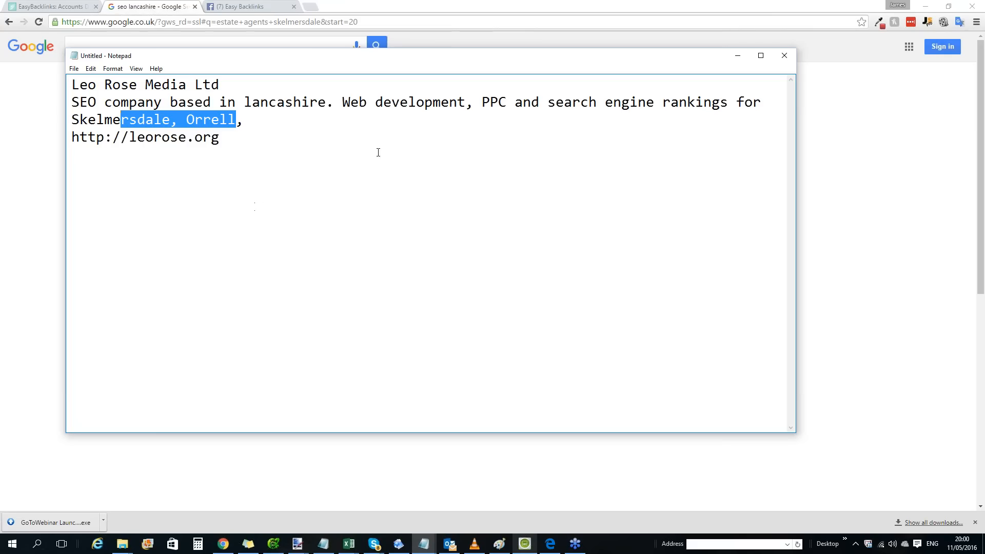
key("ctrl+a")
Switch to EasyBacklinks and start a new blog post for the SEO Lancashire project in the Publishing Desk.
left_click(50, 6)
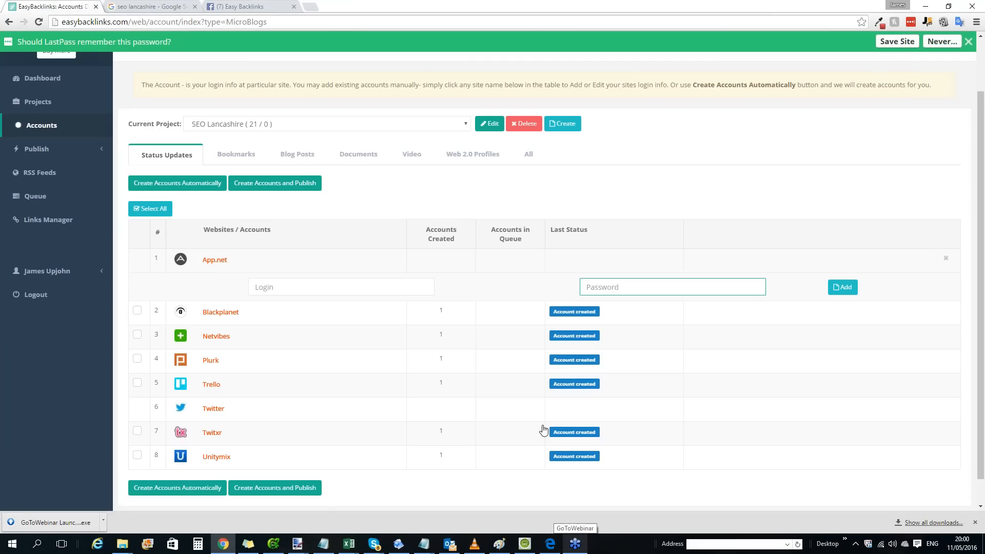
left_click(297, 156)
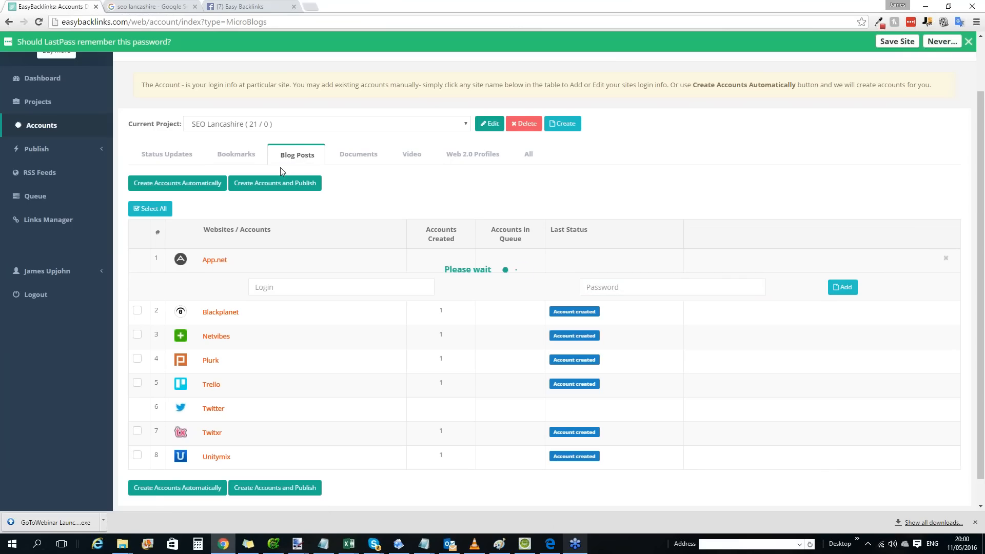
left_click(44, 150)
left_click(53, 203)
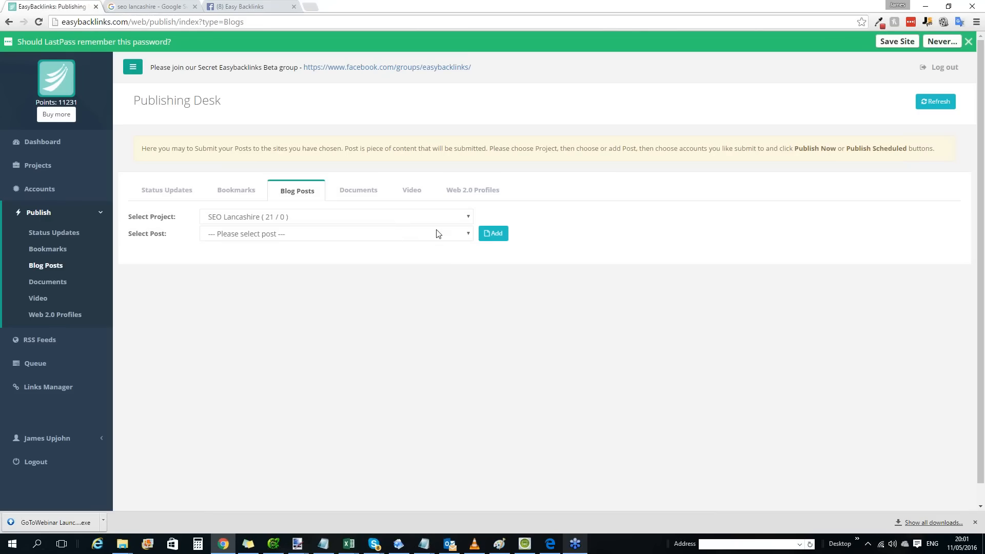
left_click(488, 236)
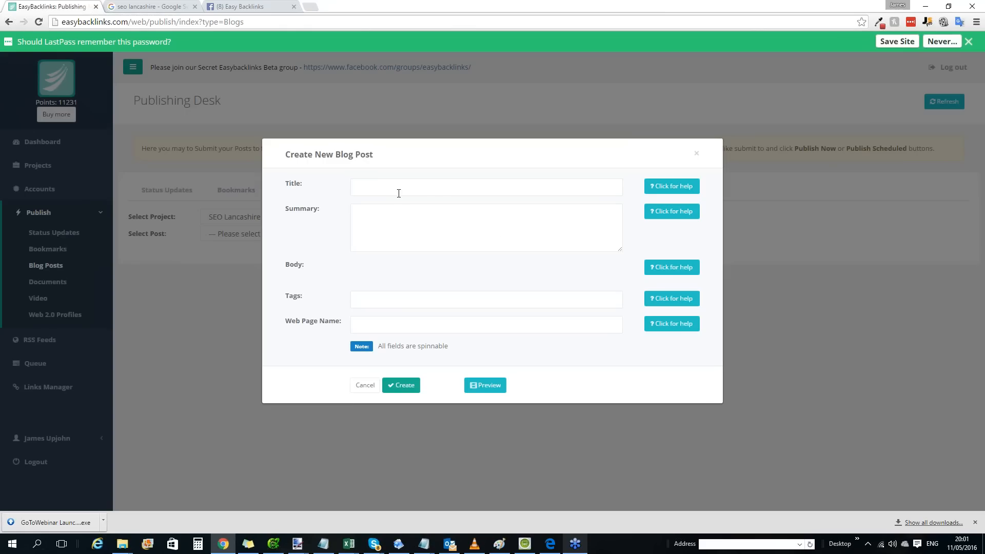
left_click(373, 183)
left_click(362, 130)
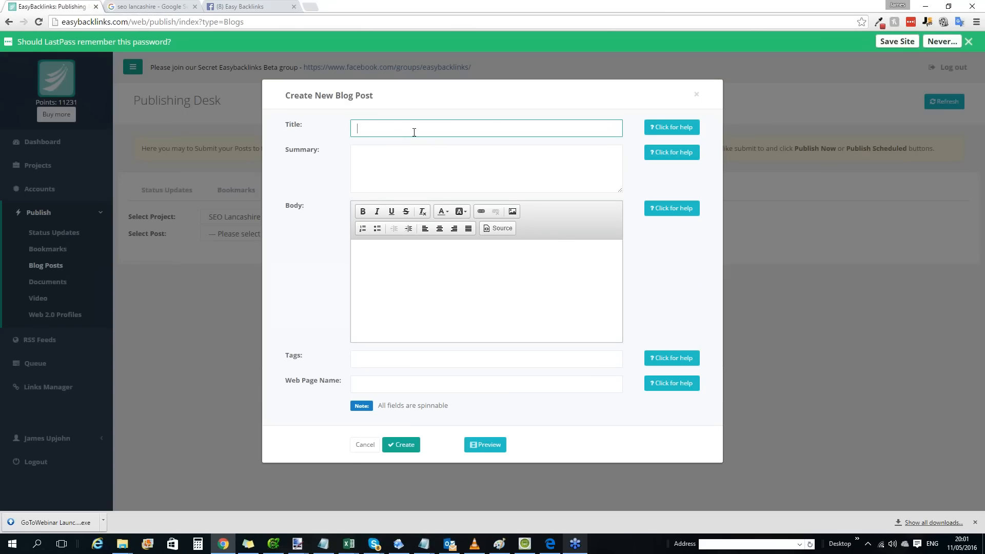
Read the help guidance for the blog post's Title and Summary fields.
left_click(677, 130)
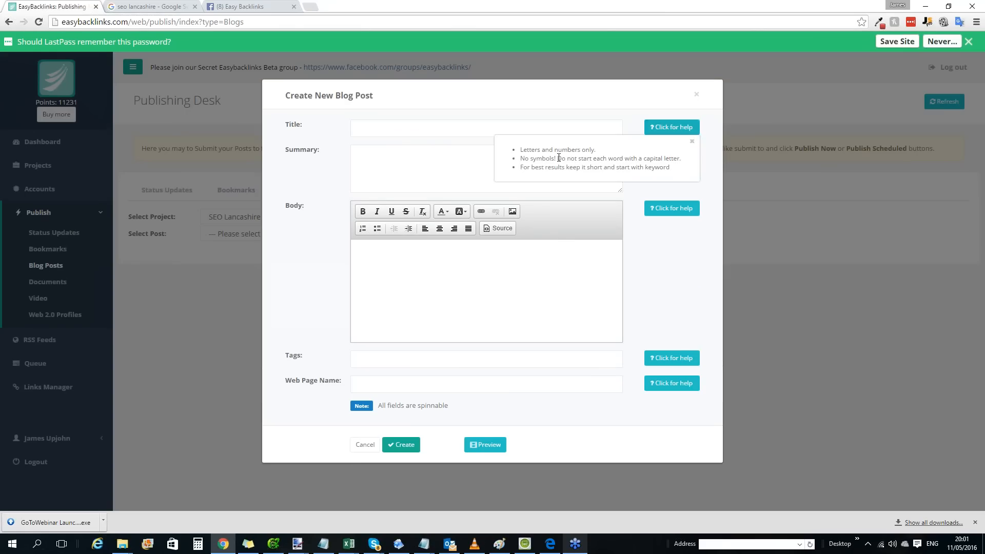
left_click(691, 141)
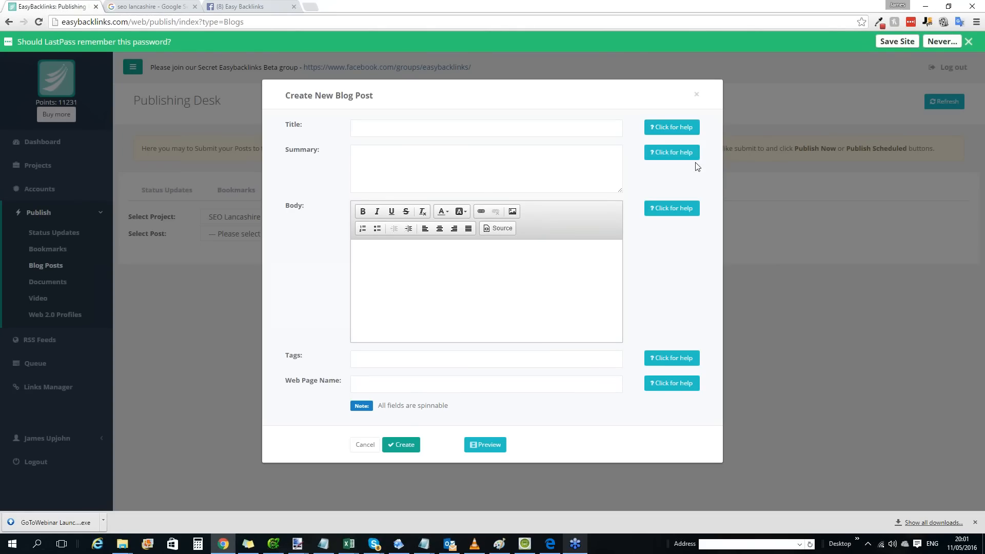
left_click(678, 153)
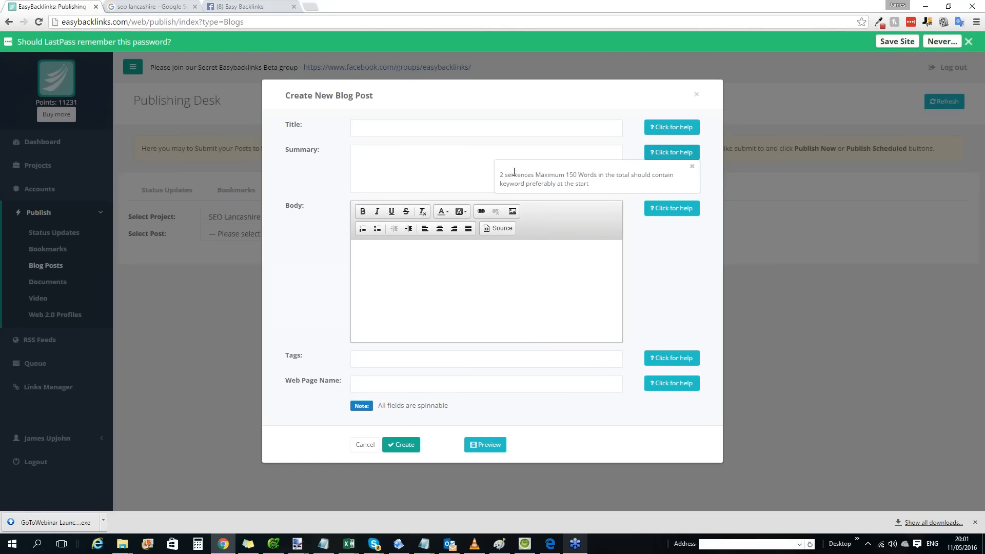
left_click_drag(502, 182, 599, 172)
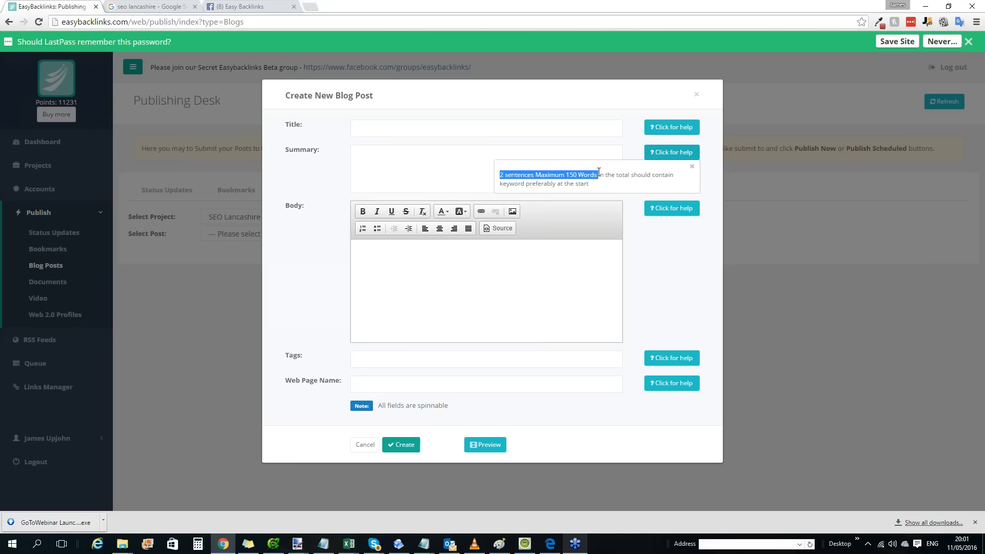
left_click(599, 172)
Review the help guidance for the blog post's Body field, covering word count and link format.
left_click(672, 209)
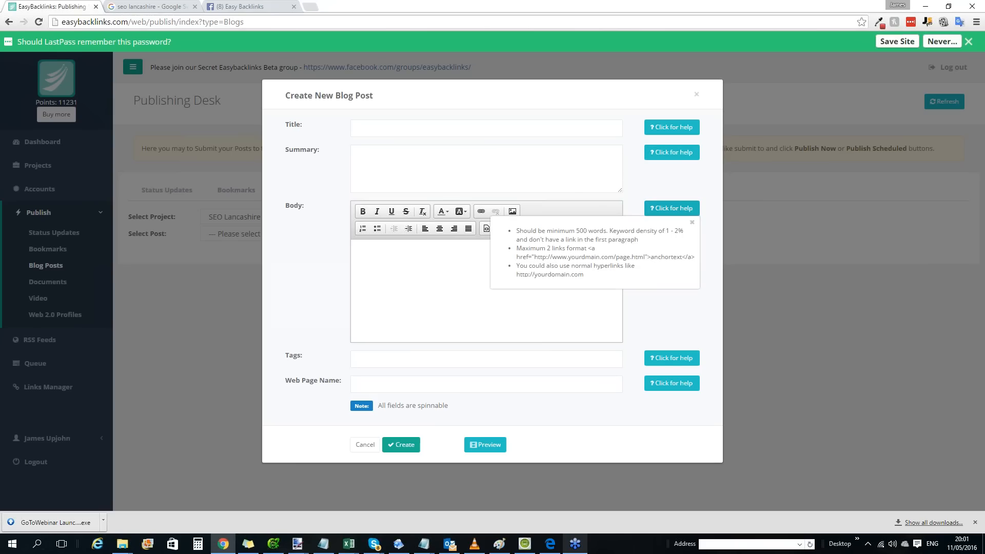
left_click_drag(517, 257, 622, 276)
left_click(693, 223)
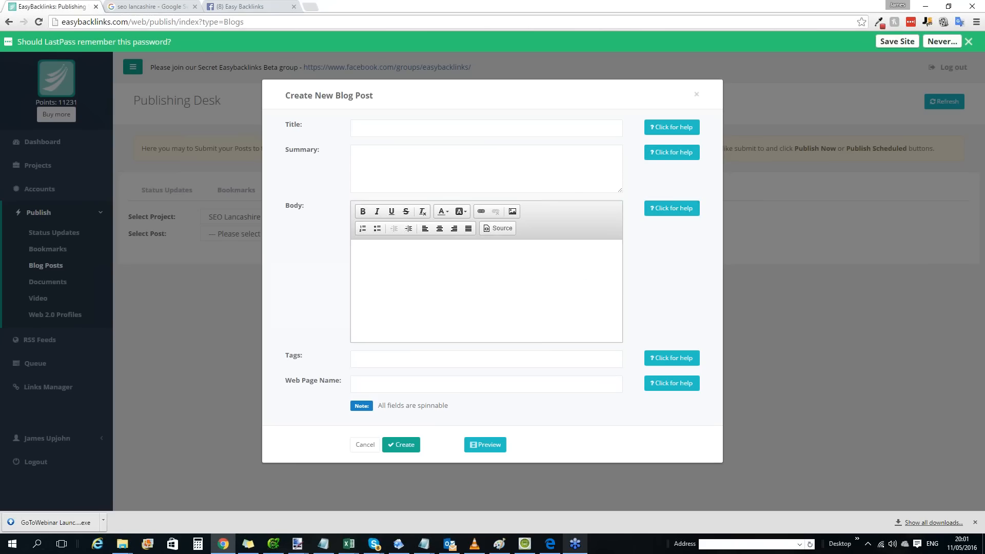
left_click(685, 208)
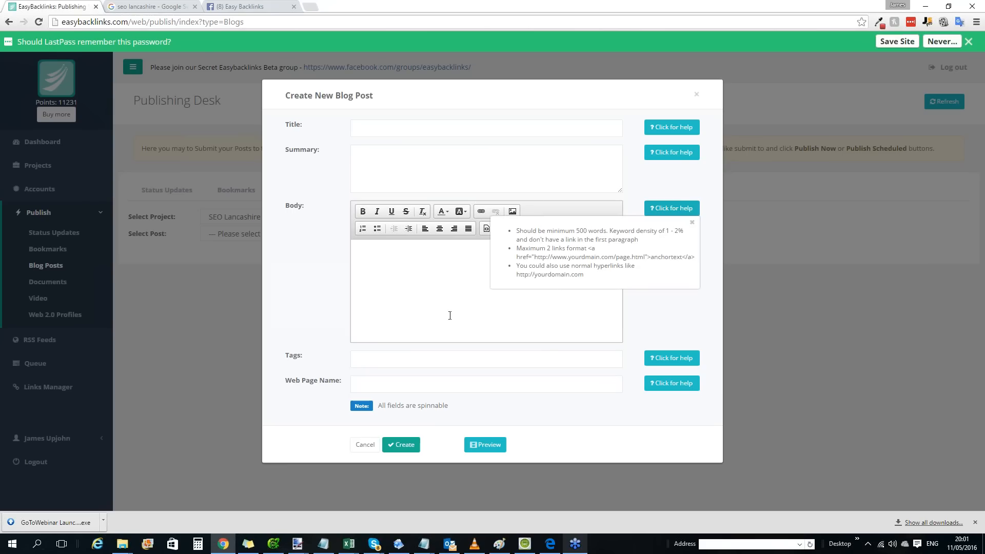
left_click(436, 285)
left_click(660, 297)
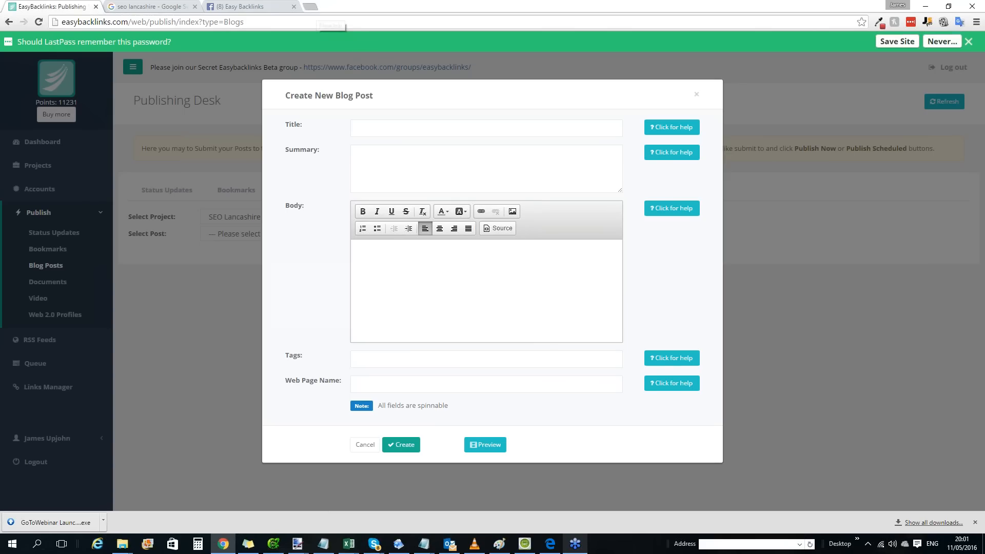
Open the ineedarticles.com website in a new browser tab.
left_click(317, 12)
type("ine")
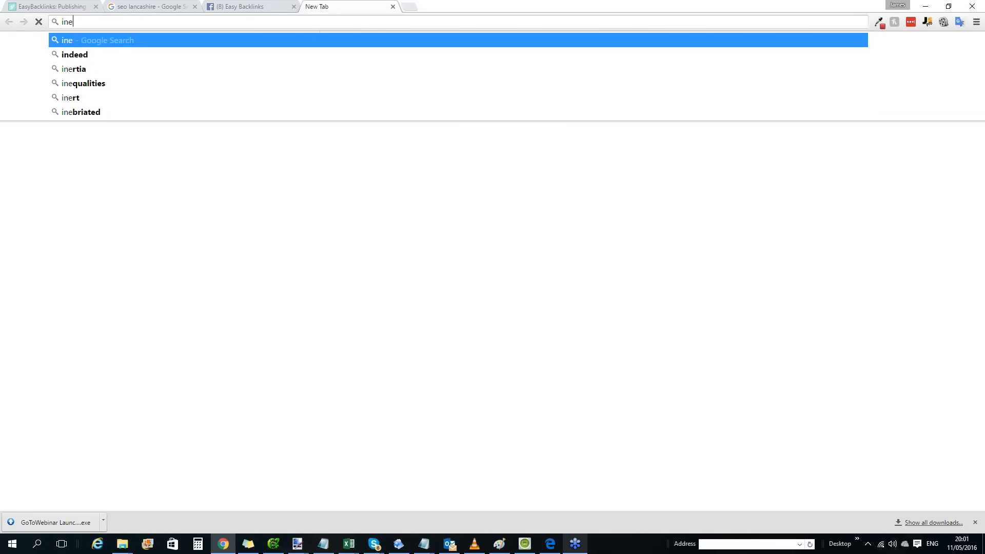
type("edarticles.com")
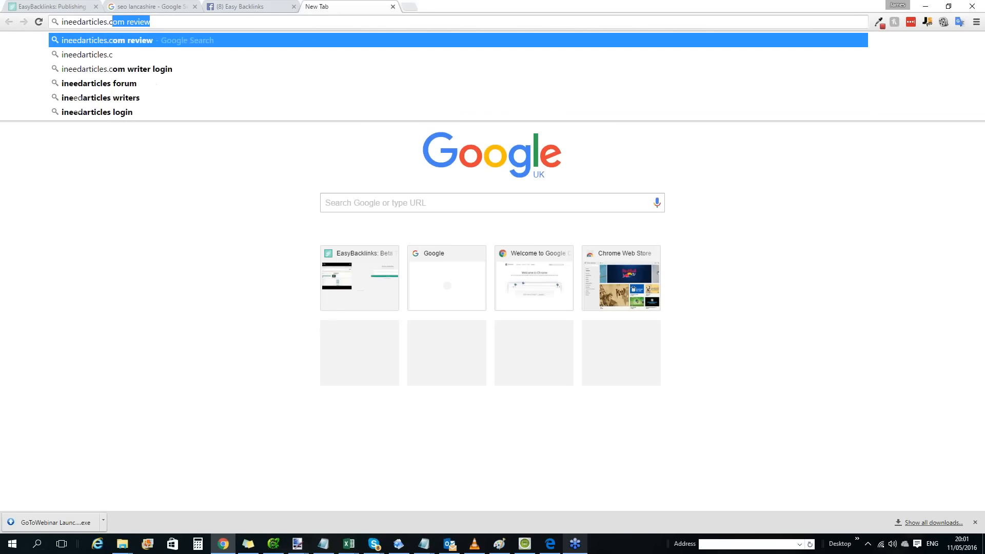
key("Return")
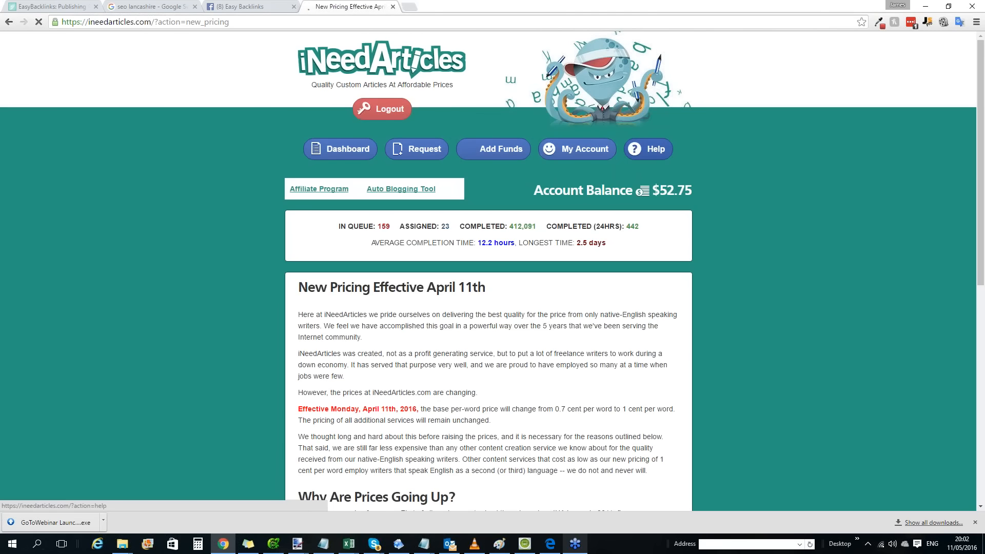
Open the article dashboard and examine the costs and completion counts of the most recent orders.
scroll(533, 169, "down", 3)
scroll(494, 135, "up", 3)
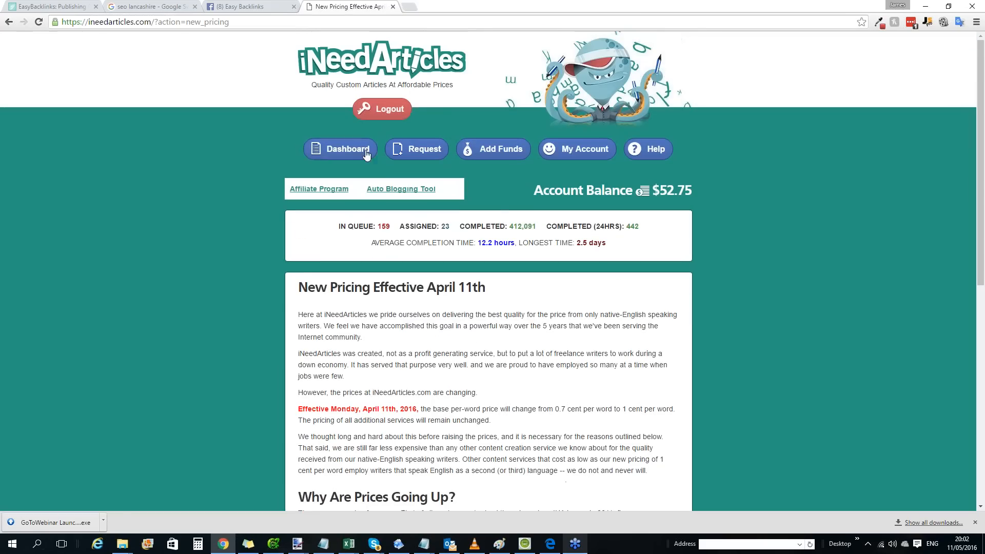
left_click(355, 152)
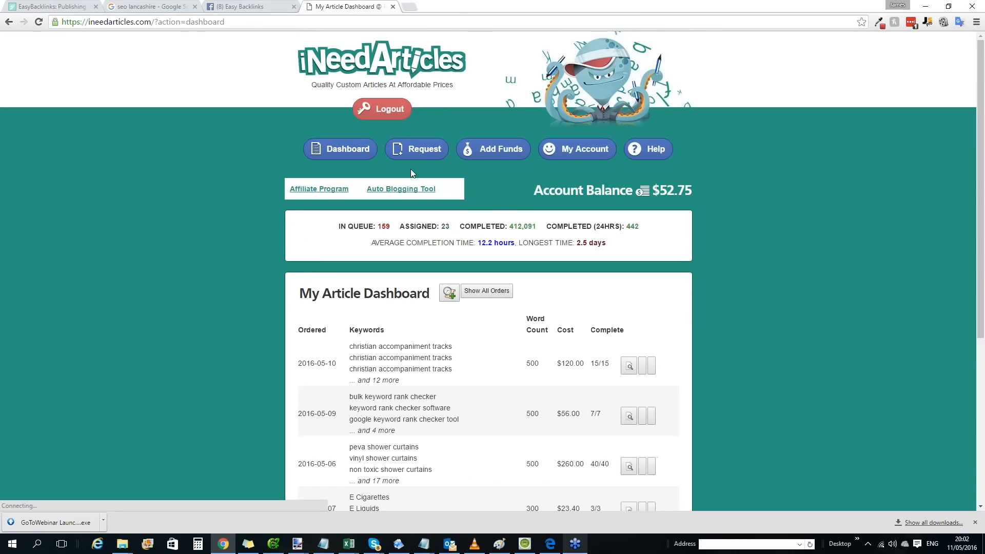
scroll(420, 172, "down", 1)
scroll(430, 175, "down", 3)
left_click_drag(303, 163, 586, 158)
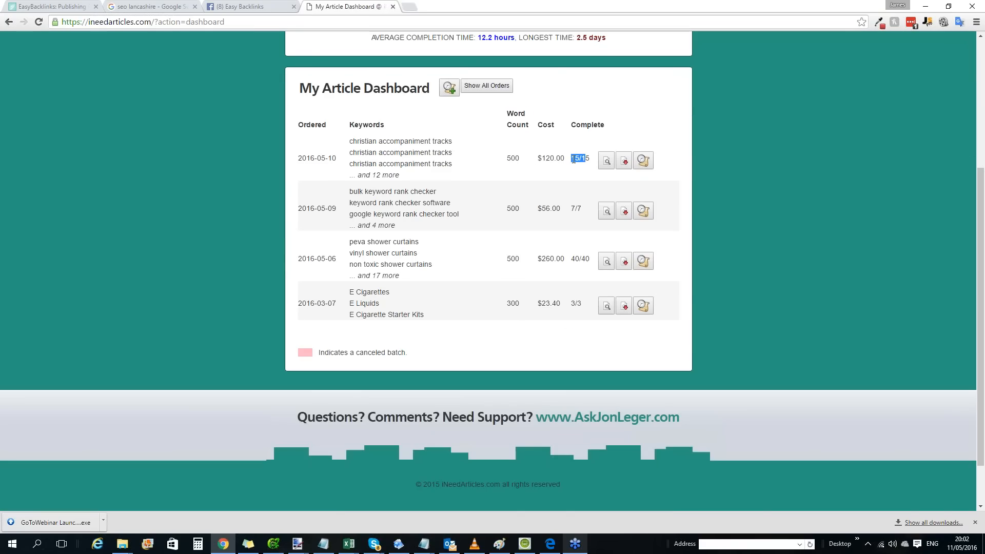
left_click_drag(562, 209, 537, 209)
left_click_drag(592, 257, 550, 259)
scroll(488, 211, "up", 4)
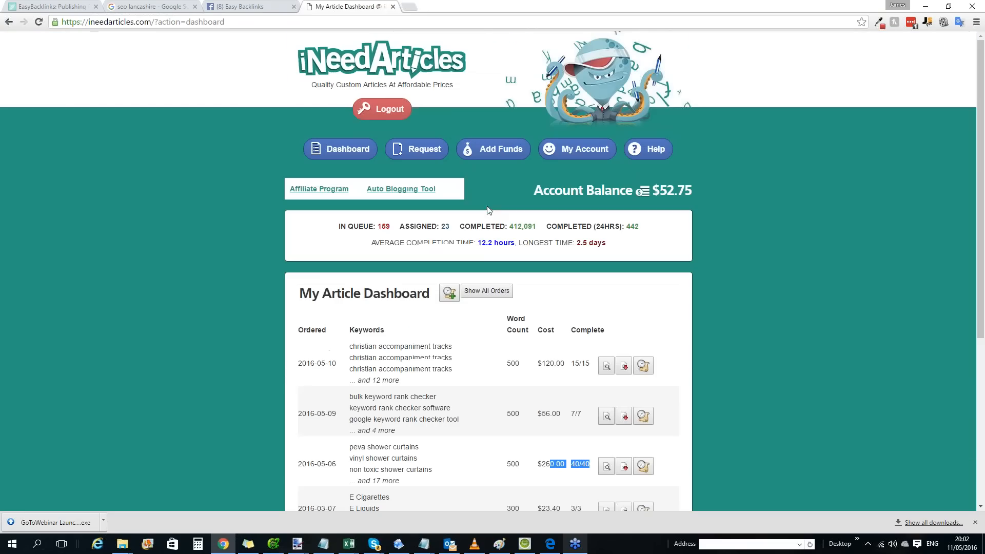
Show all article orders and examine the cost and completion figures of the March 2016 batches.
left_click(495, 291)
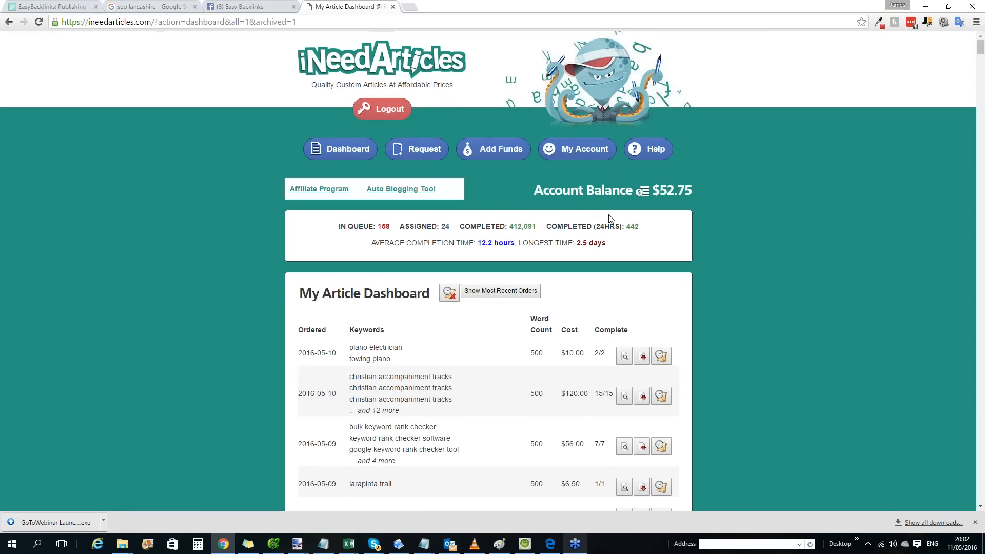
scroll(610, 219, "down", 5)
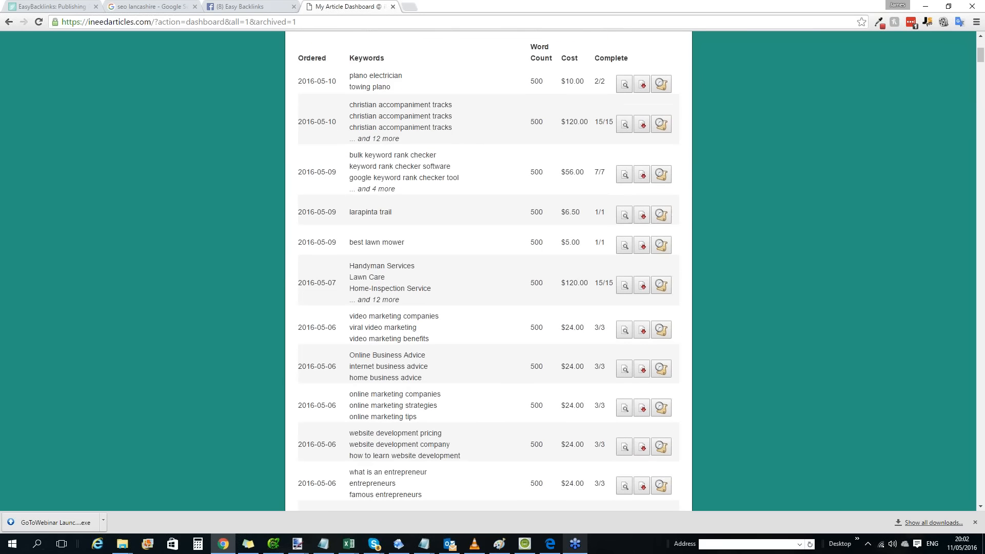
scroll(426, 200, "up", 2)
scroll(426, 201, "down", 7)
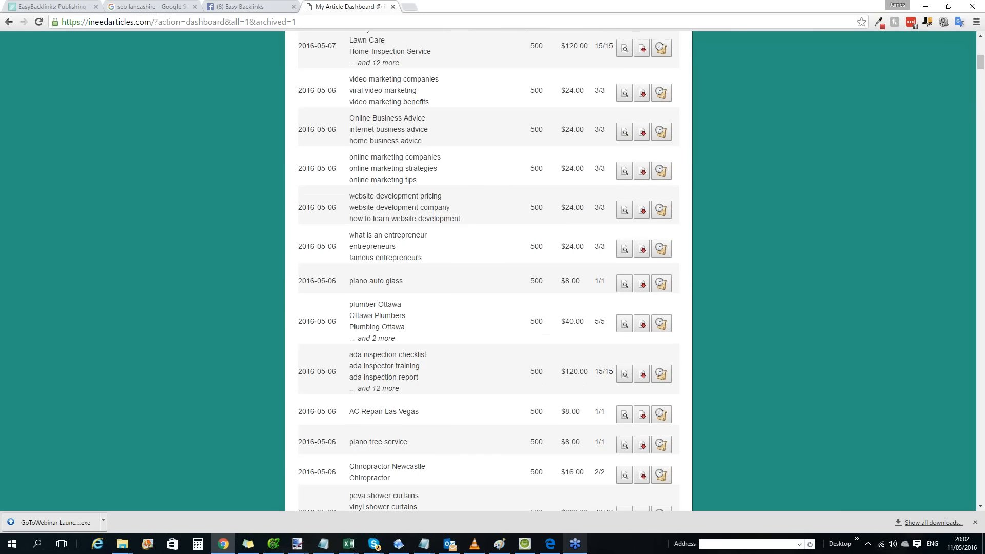
scroll(436, 202, "down", 5)
scroll(436, 203, "down", 10)
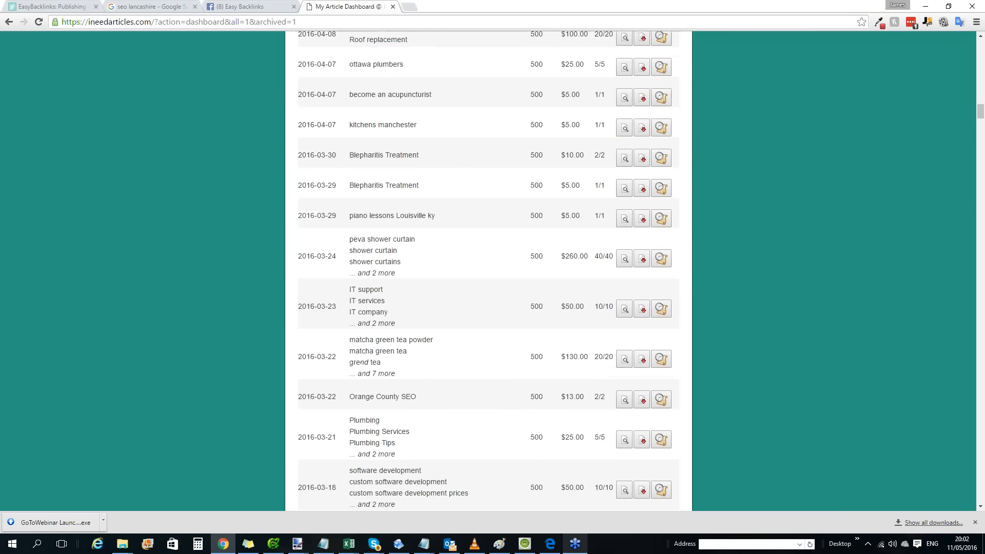
scroll(447, 213, "down", 1)
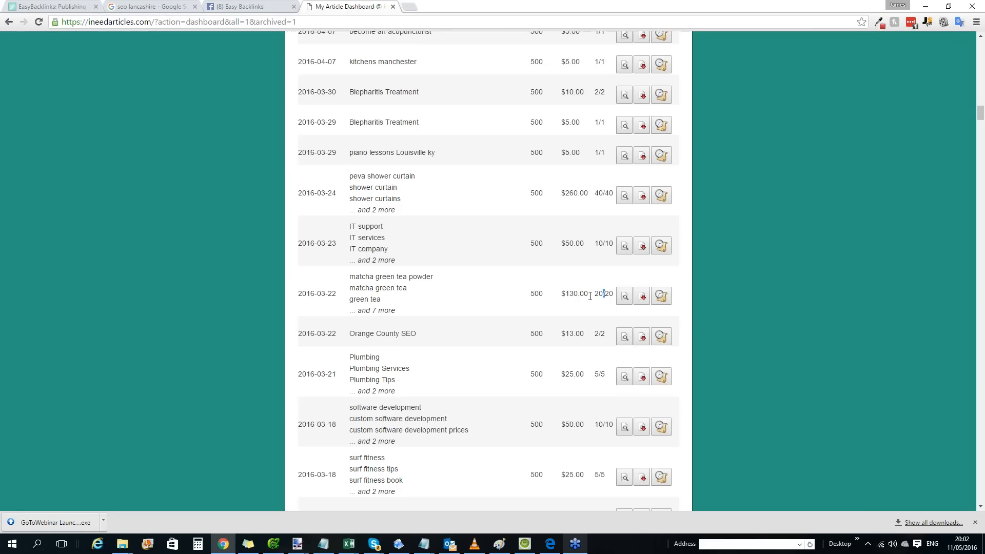
left_click_drag(591, 296, 584, 295)
left_click_drag(610, 198, 570, 195)
Compare the costs, completion counts and order dates of the larger April and May 2016 batches.
scroll(589, 211, "up", 5)
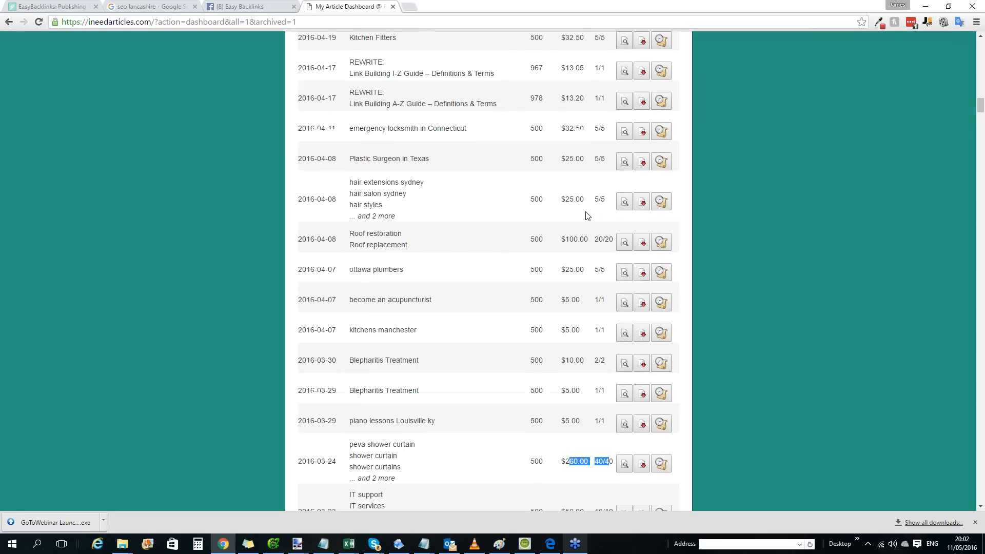
scroll(588, 216, "up", 2)
left_click_drag(608, 330, 562, 329)
scroll(568, 212, "up", 4)
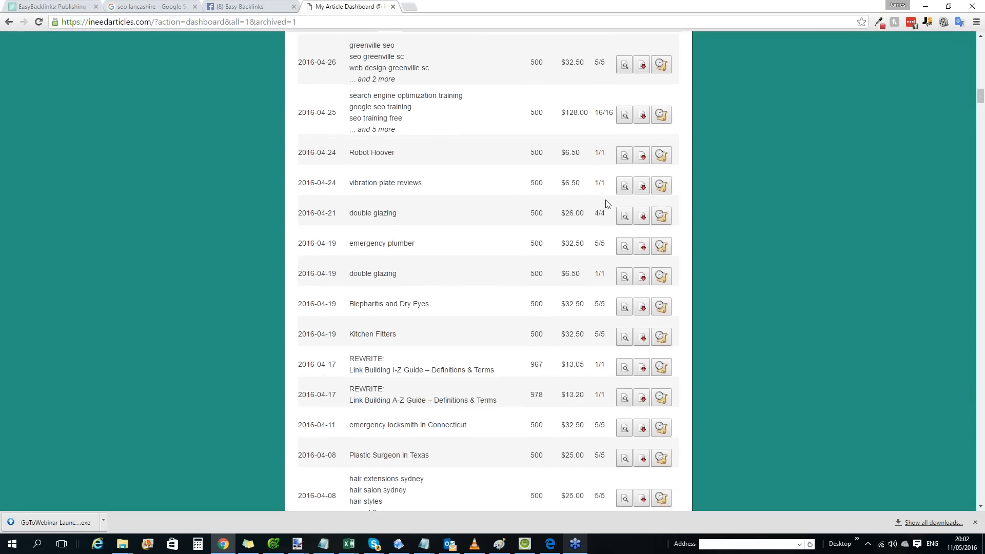
scroll(607, 204, "up", 1)
left_click_drag(609, 164, 565, 163)
scroll(585, 205, "up", 9)
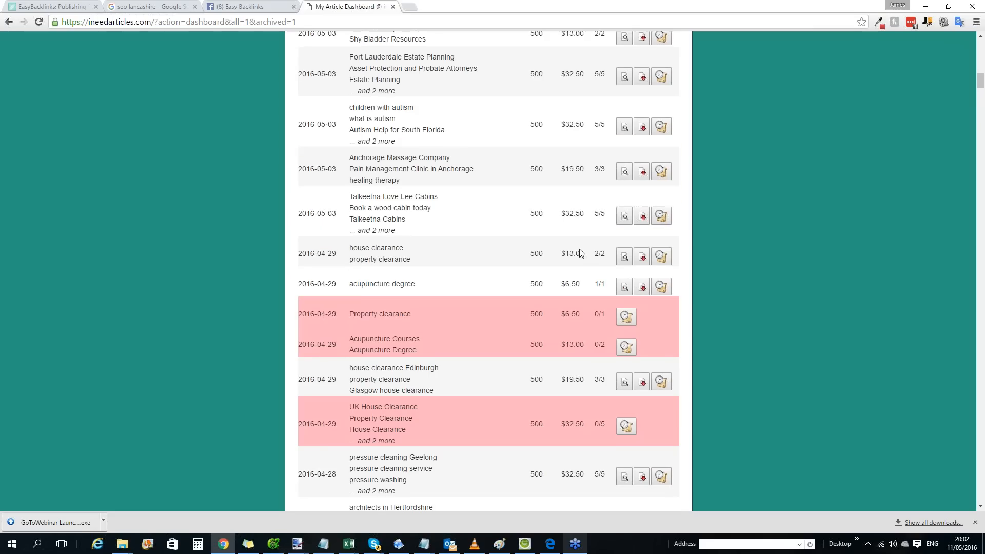
scroll(603, 210, "up", 3)
left_click_drag(610, 148, 534, 148)
left_click_drag(609, 98, 565, 97)
left_click_drag(610, 46, 585, 48)
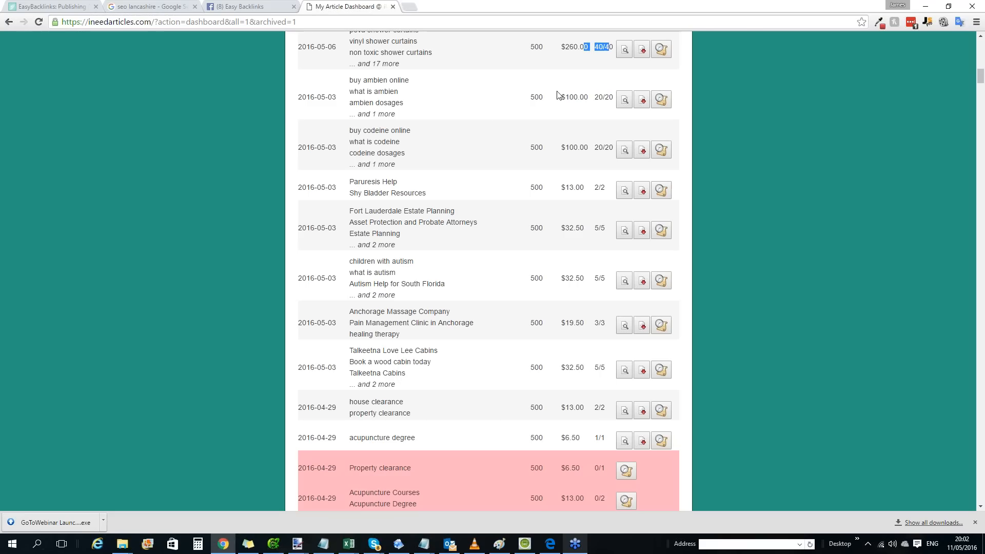
left_click_drag(337, 148, 297, 147)
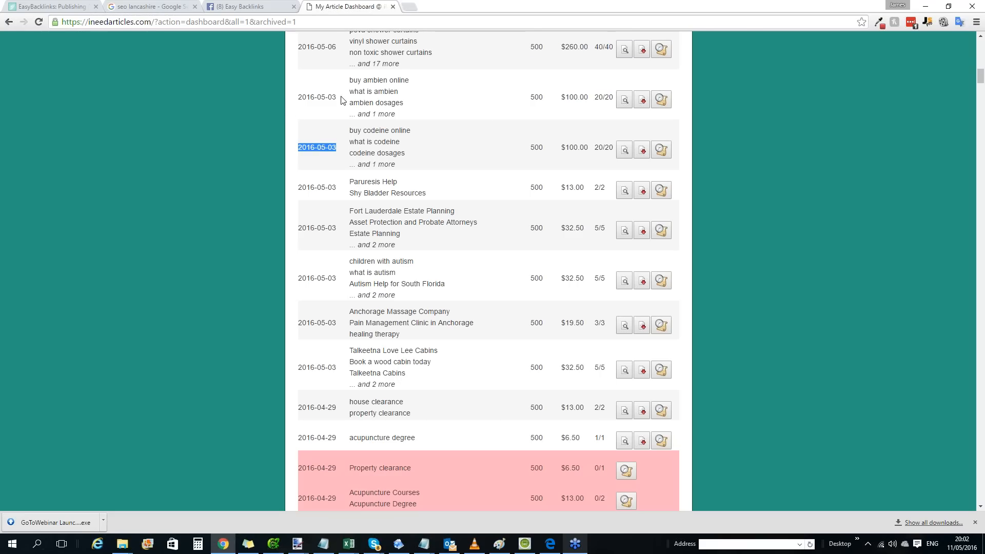
left_click_drag(342, 99, 297, 46)
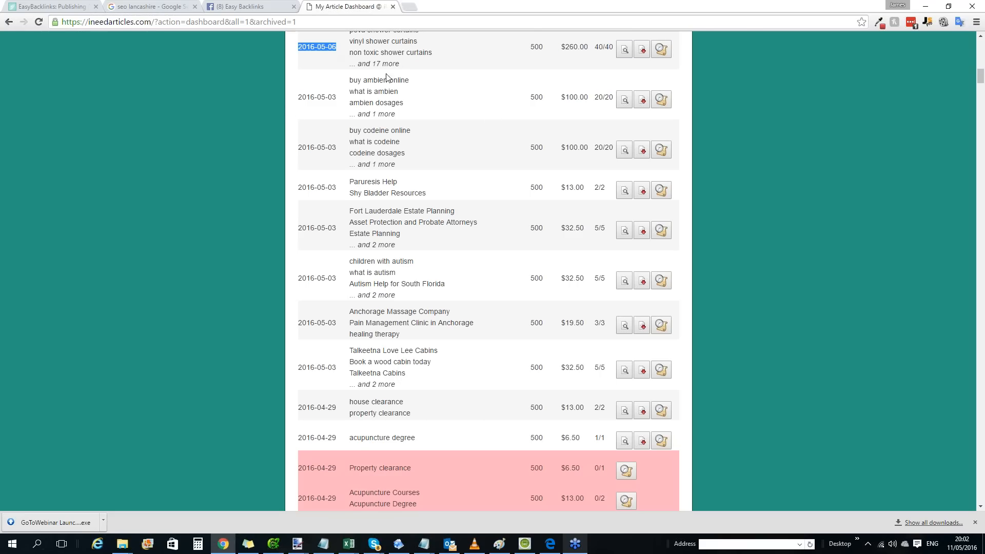
scroll(387, 74, "up", 19)
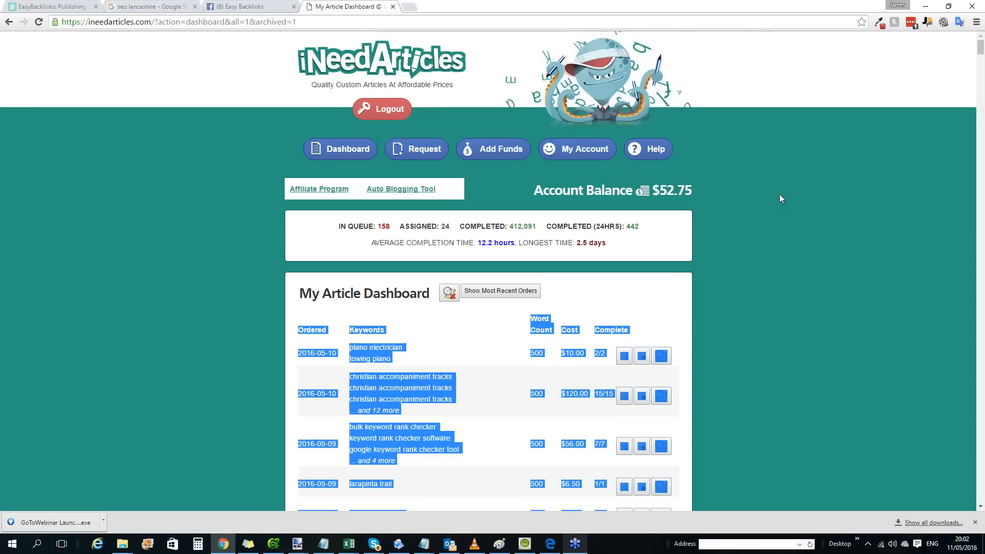
left_click(780, 194)
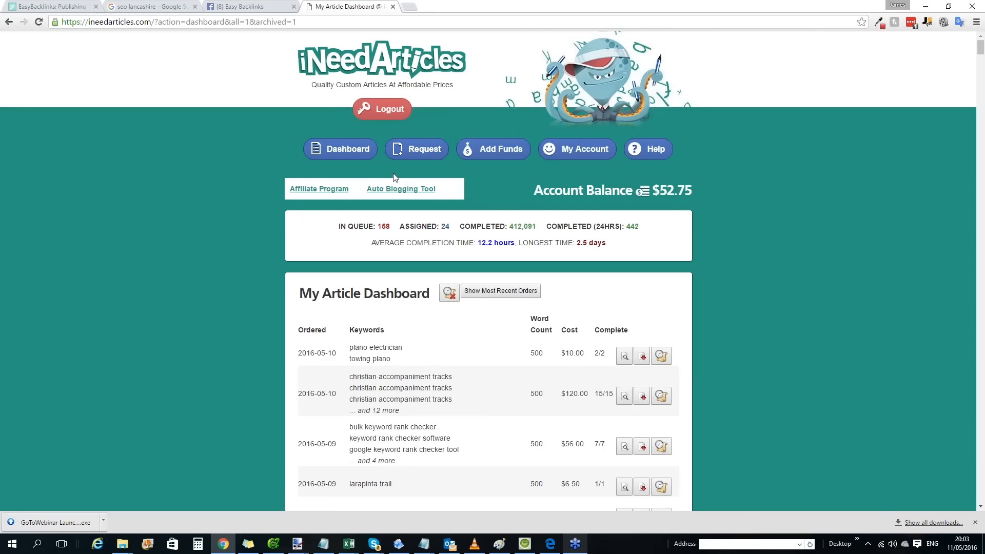
Return to the recent-orders dashboard and download the completed articles of the christian accompaniment tracks order to the Desktop.
left_click(362, 154)
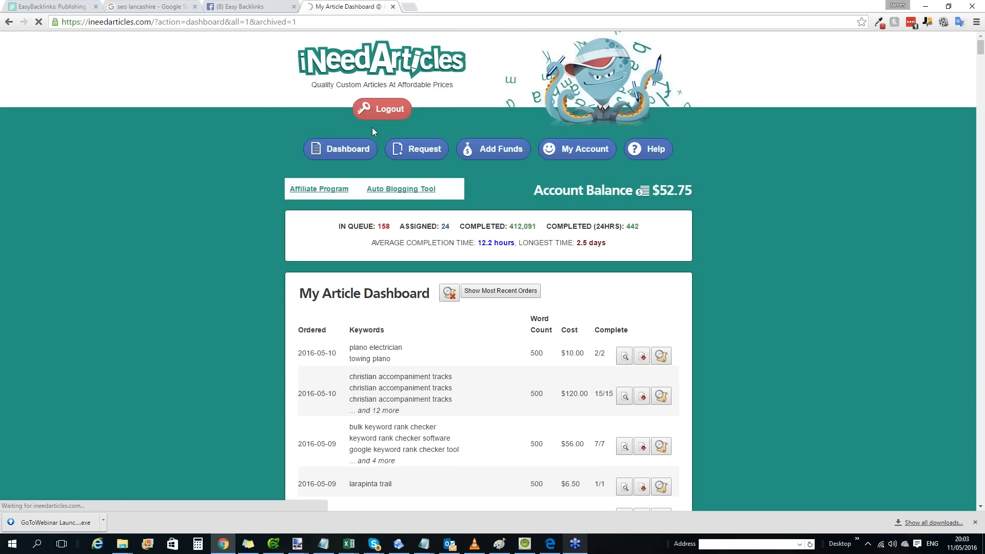
left_click(335, 154)
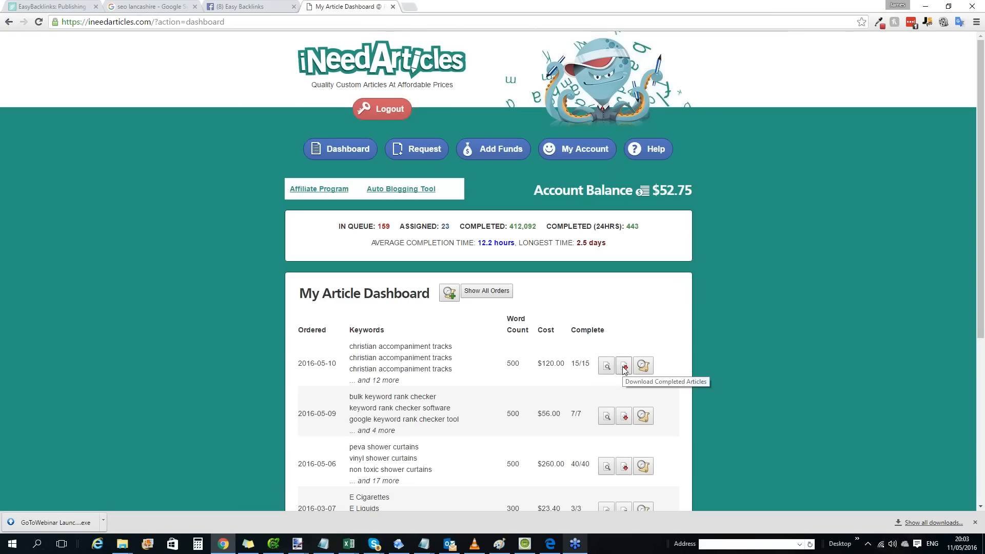
left_click(625, 368)
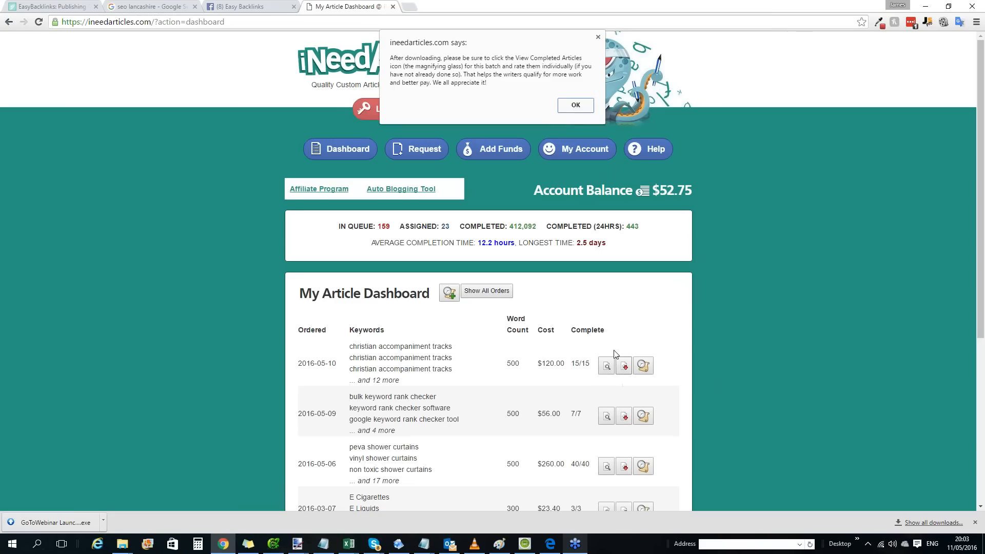
left_click(573, 106)
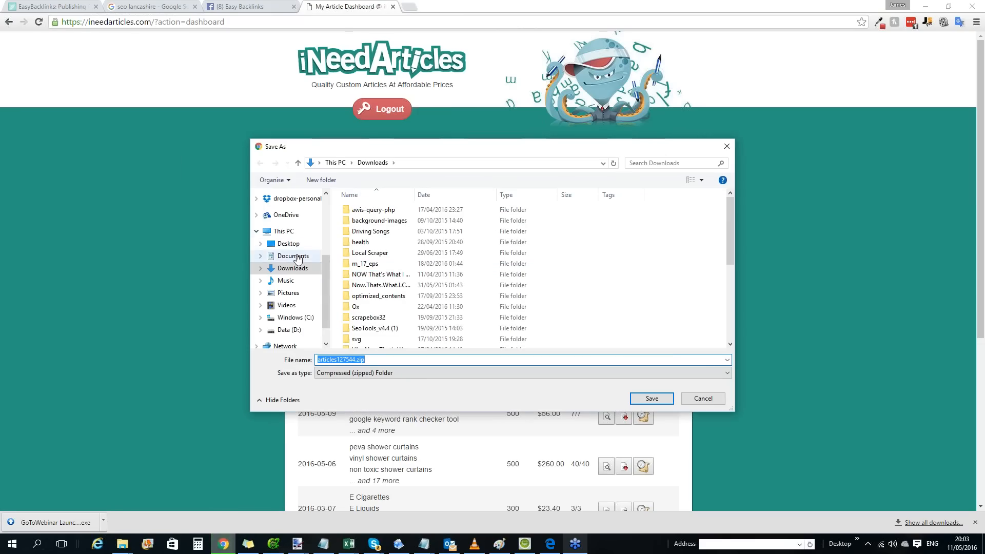
left_click(288, 243)
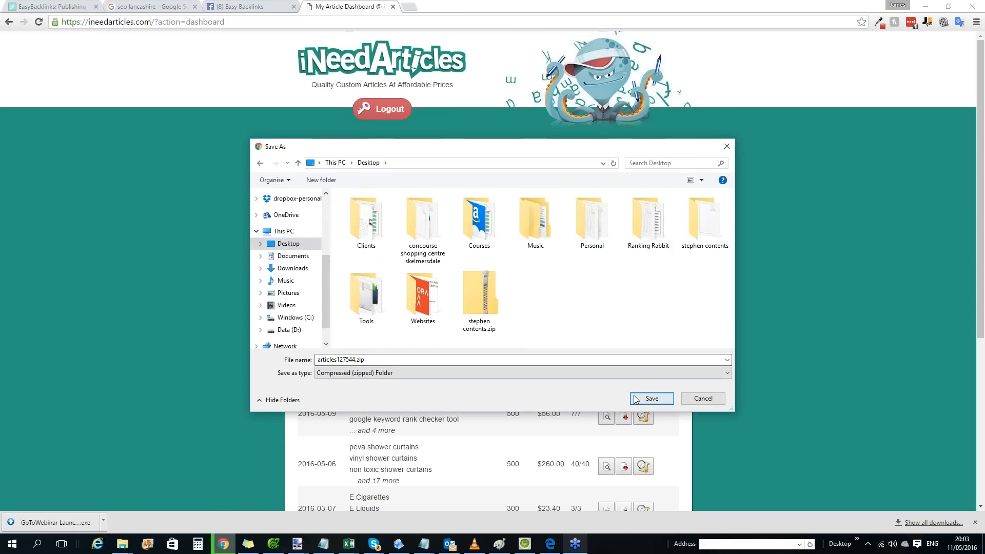
left_click(651, 399)
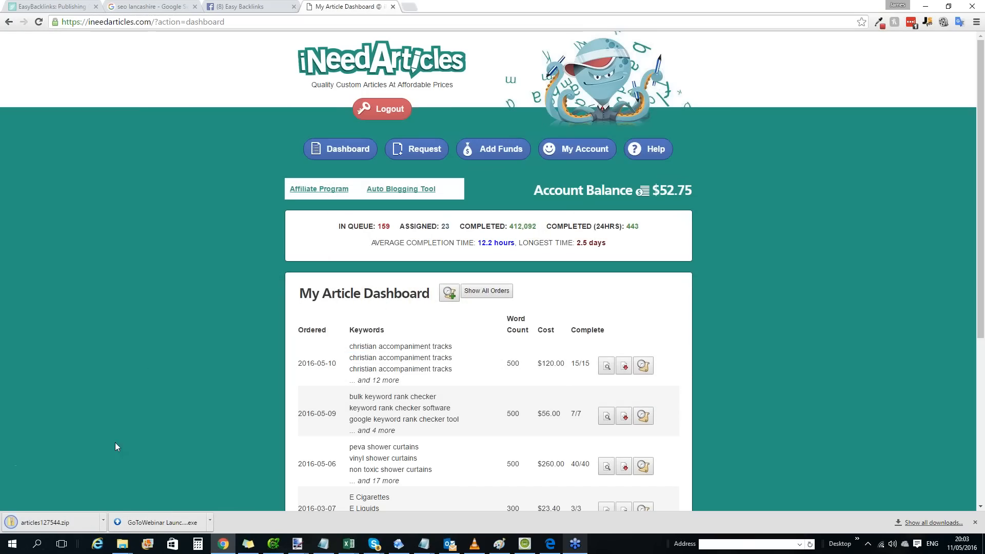
Open the downloaded articles archive and view the spun "accompaniment tracks classical" text file.
left_click(69, 522)
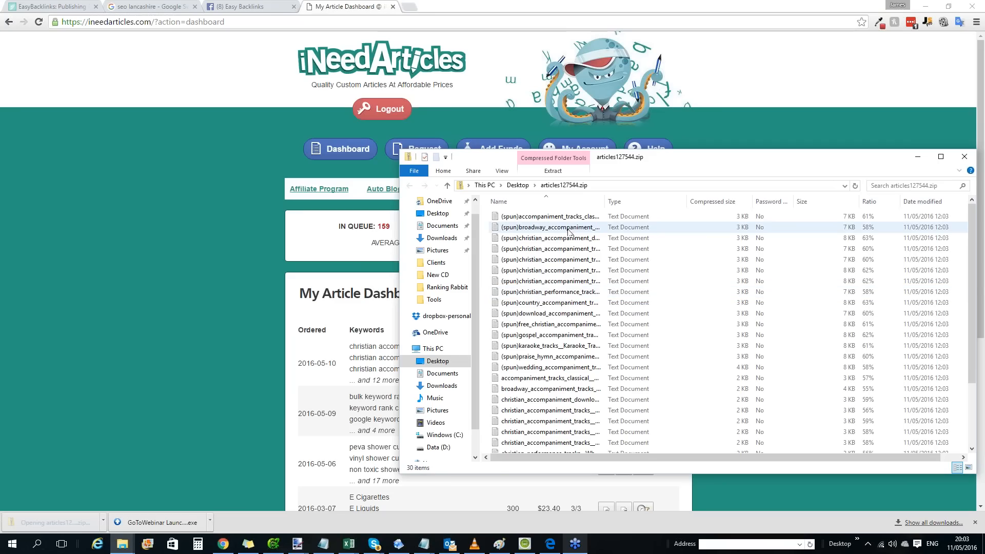
left_click(526, 218)
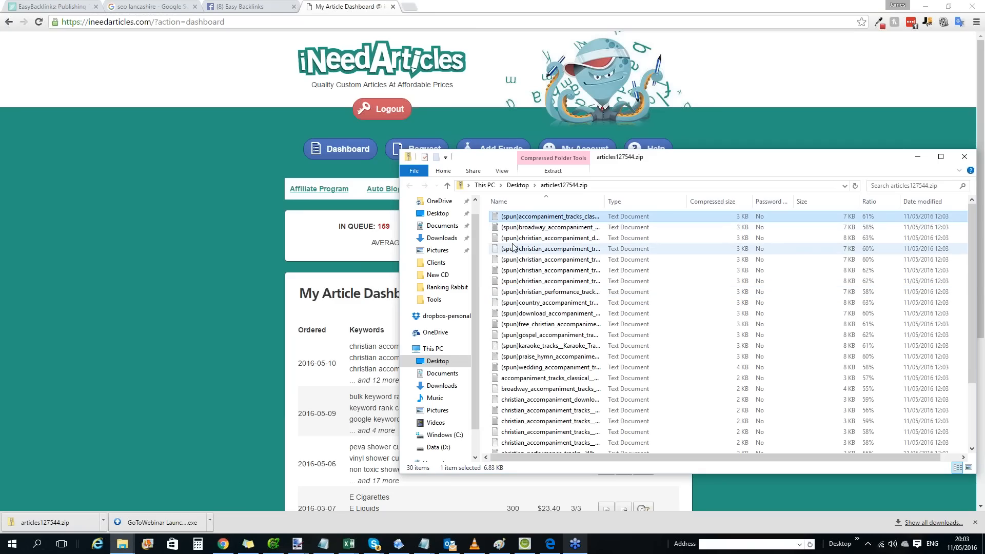
double_click(525, 221)
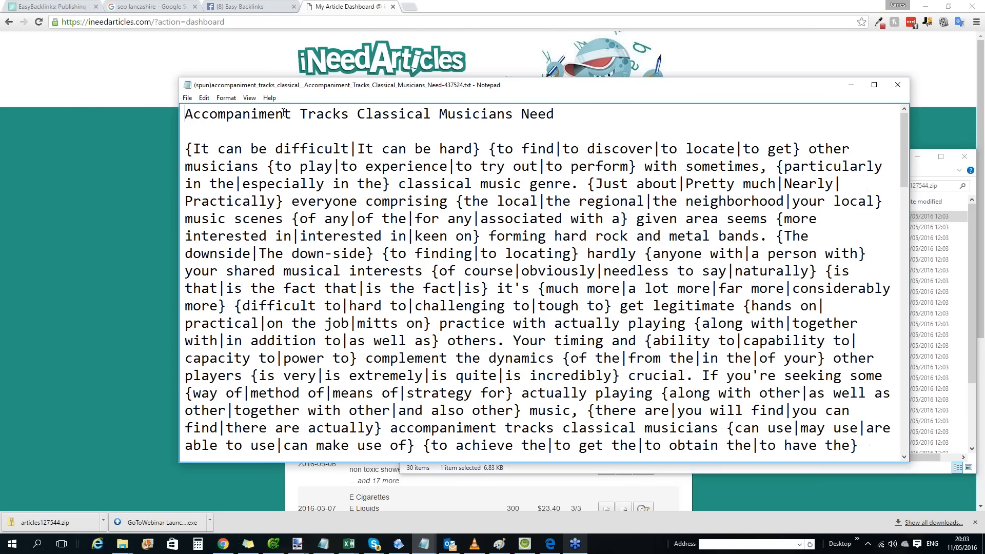
Examine the spin syntax alternatives in the opening sentence of the spun article.
scroll(250, 119, "down", 1)
scroll(249, 120, "up", 1)
left_click_drag(214, 148, 442, 149)
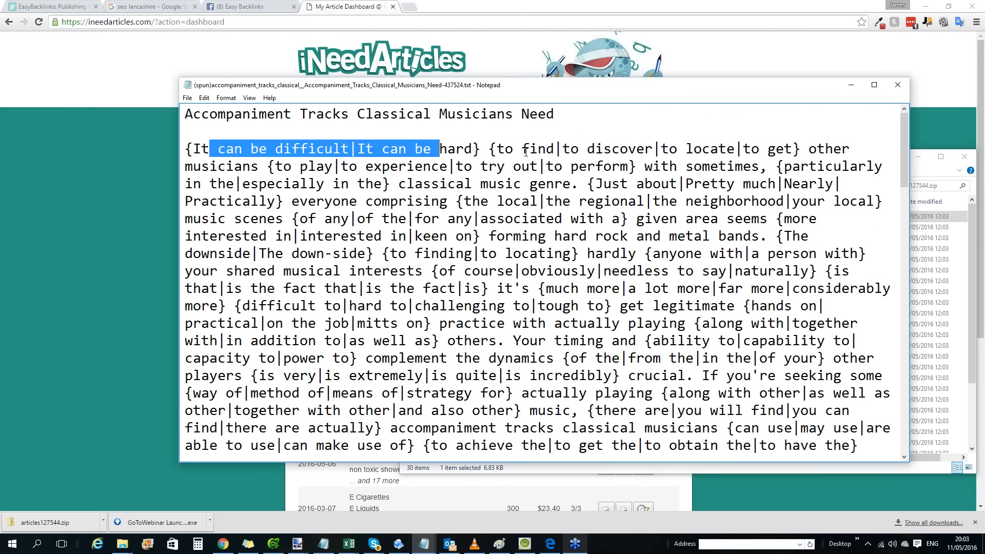
left_click_drag(523, 148, 810, 149)
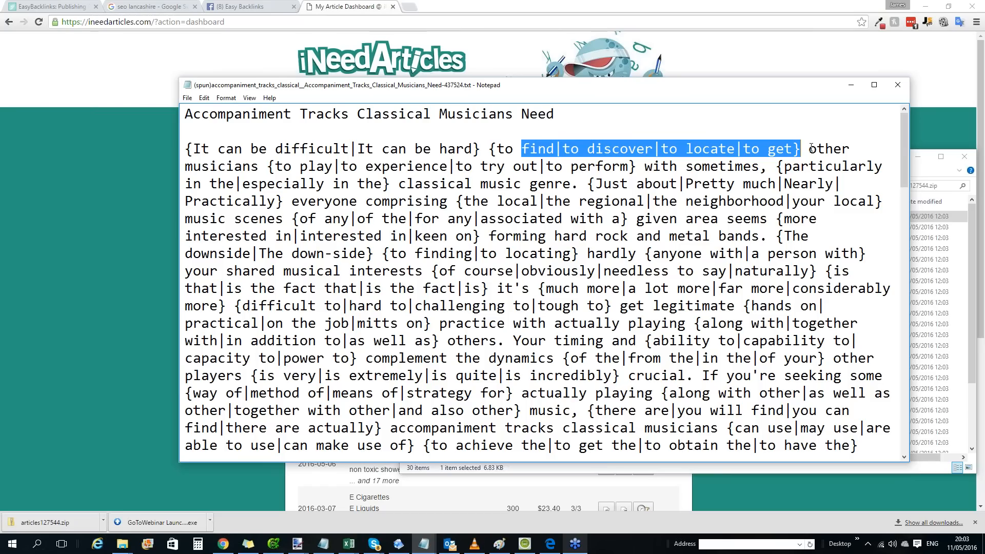
left_click_drag(308, 166, 752, 167)
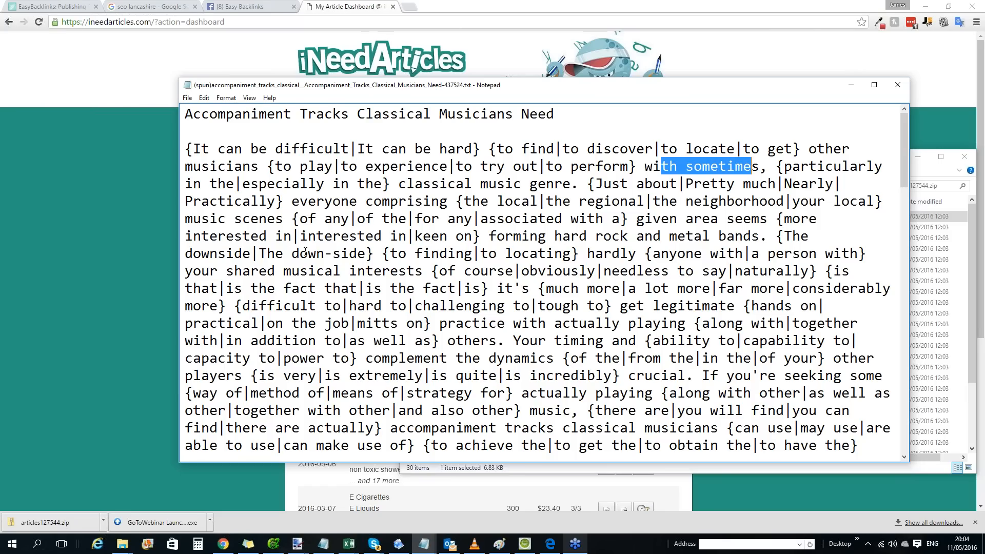
left_click(488, 148)
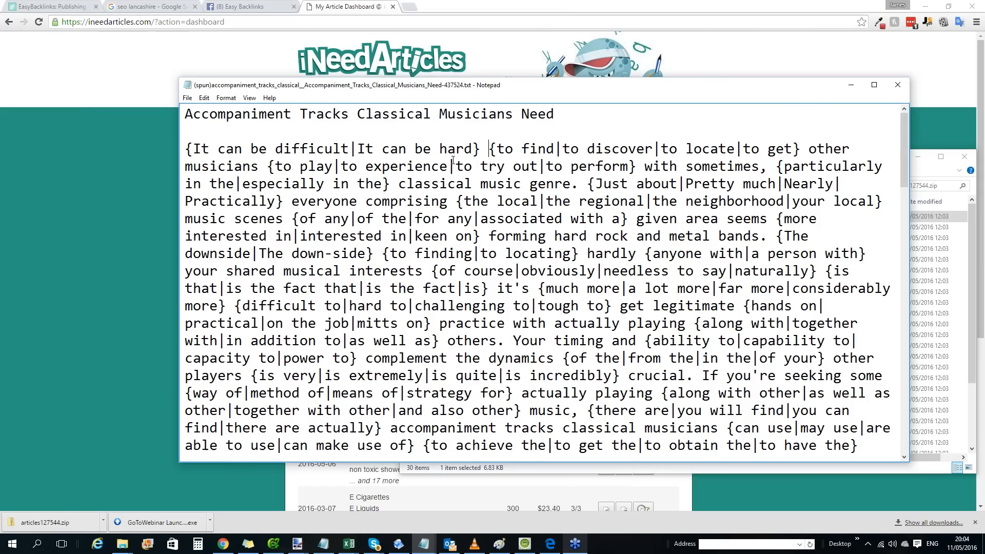
Switch back to the EasyBacklinks new blog post form and place the cursor in the Body field.
left_click(94, 165)
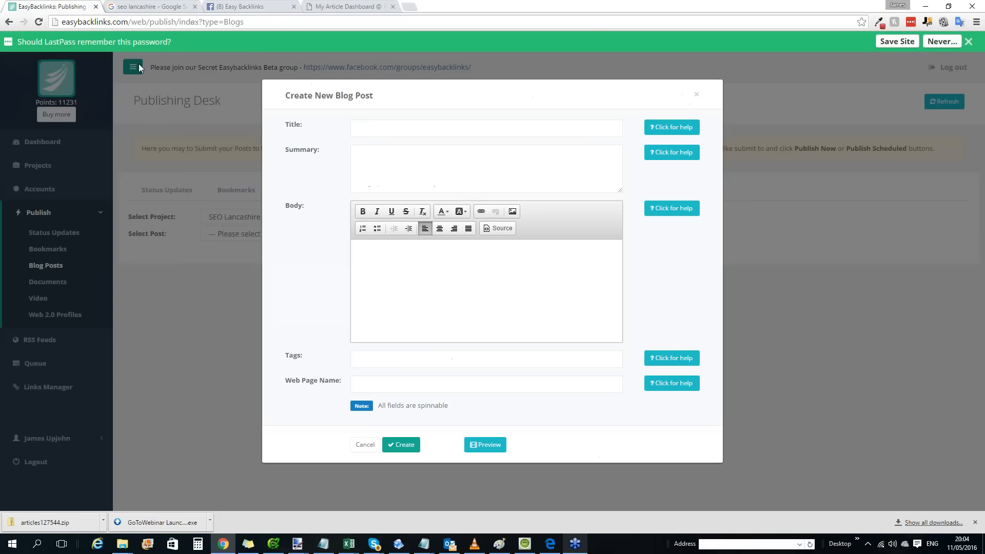
left_click(59, 6)
left_click(397, 153)
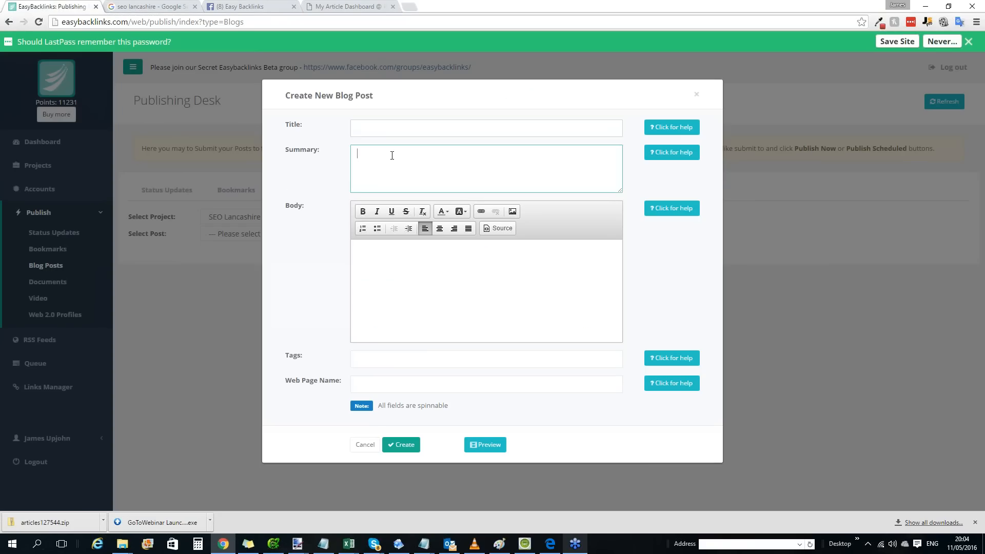
left_click(402, 257)
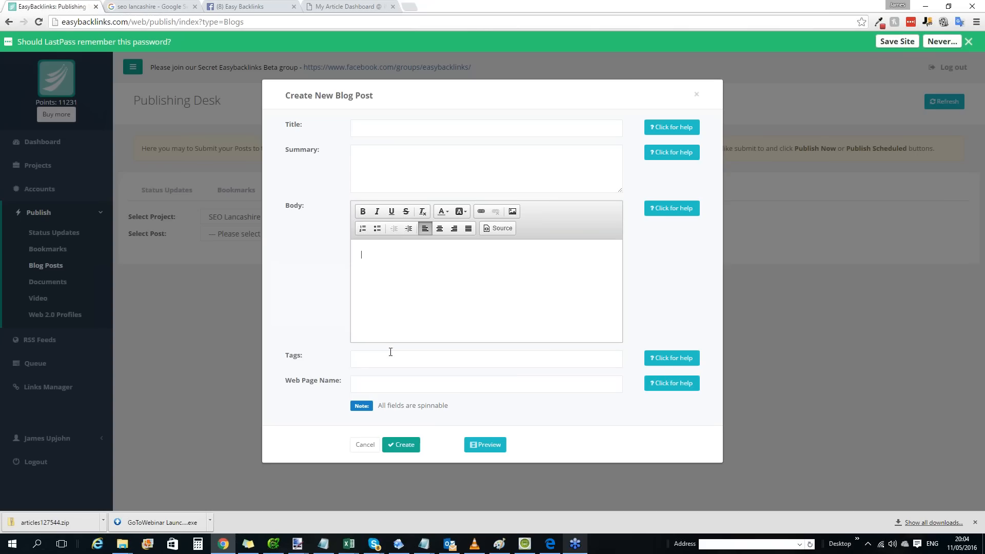
Read the help guidance for the blog post's Tags field, focusing on the keyword length limit.
left_click(667, 362)
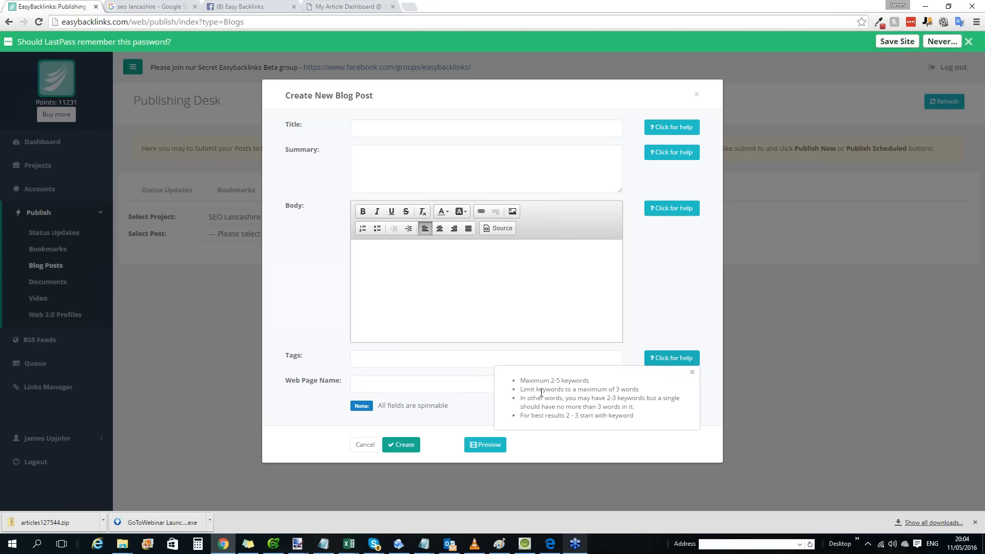
left_click_drag(524, 389, 641, 390)
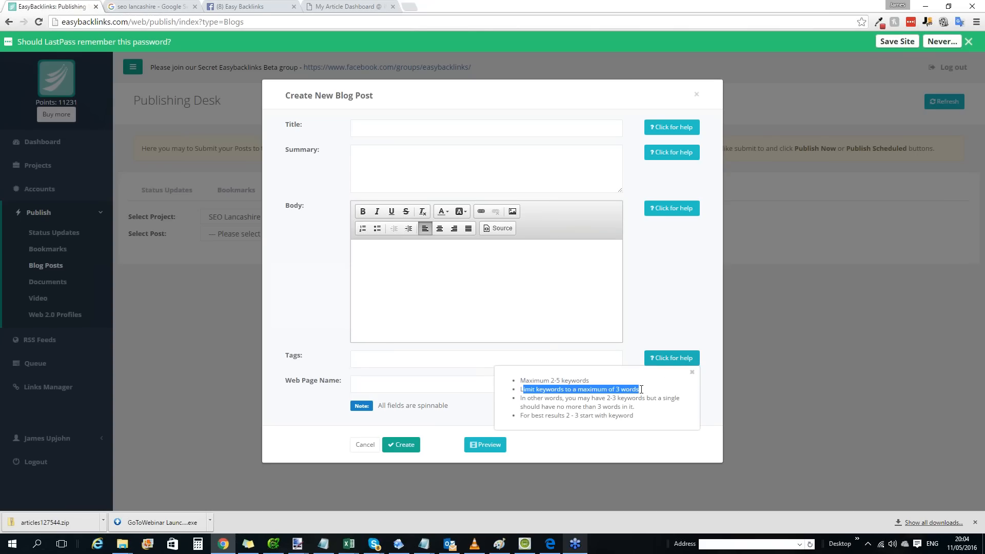
left_click(641, 390)
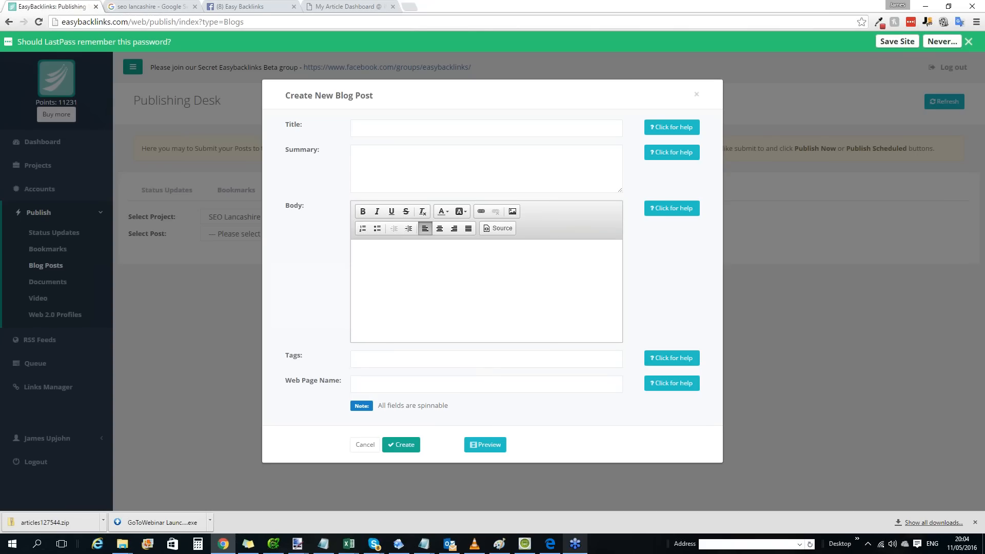
Enter seo-lancashire as the new blog post's web page name, and close the form without creating the post.
left_click(377, 384)
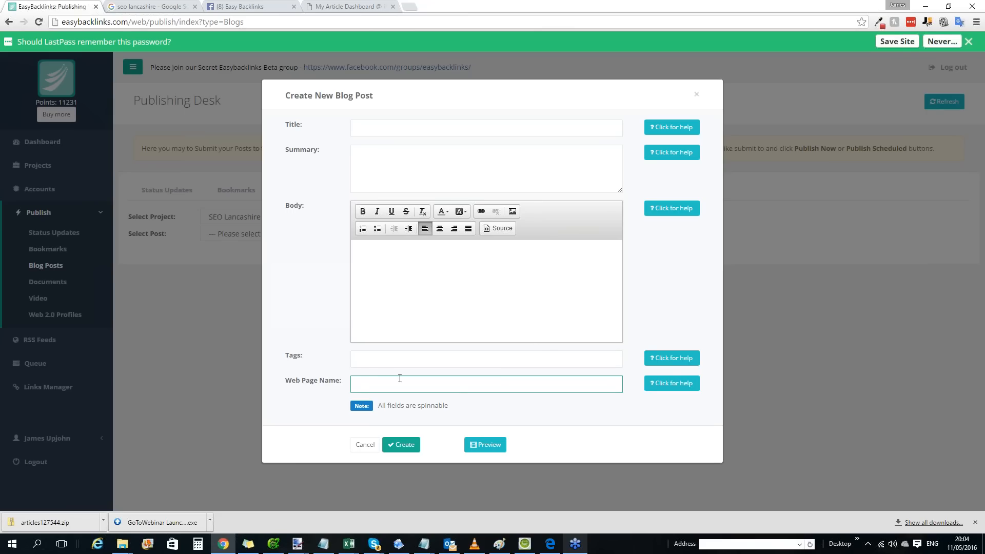
type("seo-lancashire")
left_click(419, 299)
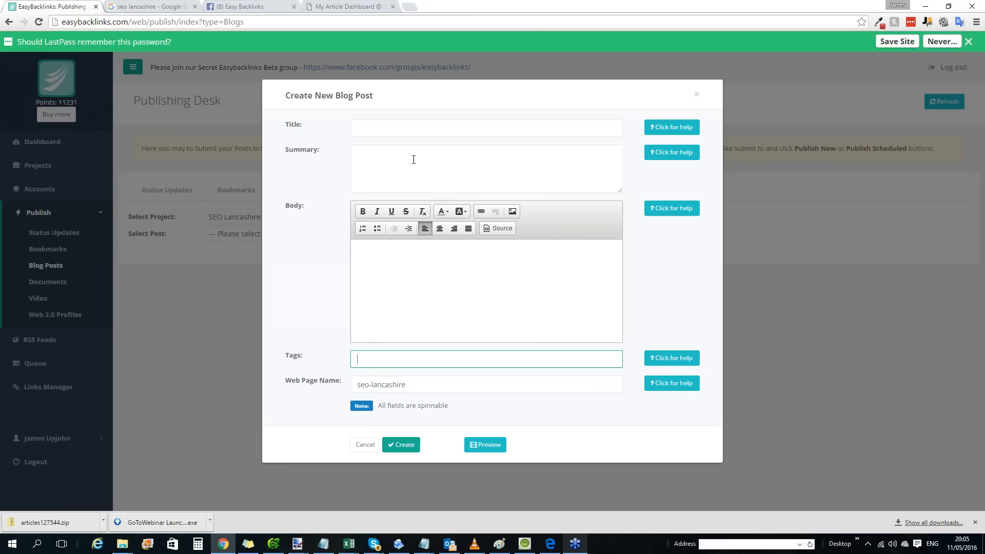
left_click(695, 95)
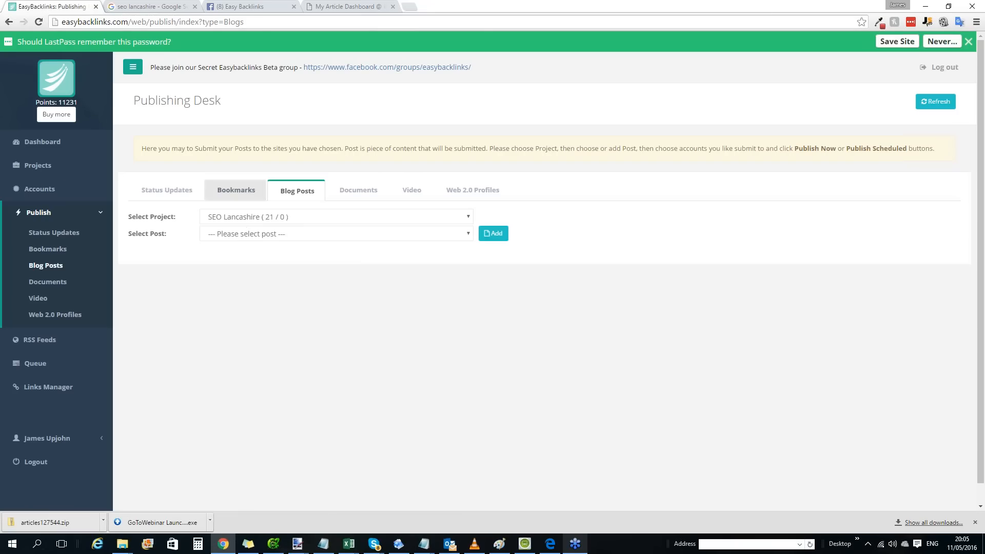
Open the Accounts Desk for the SEO Lancashire project and review the full list of blog post sites.
left_click(81, 188)
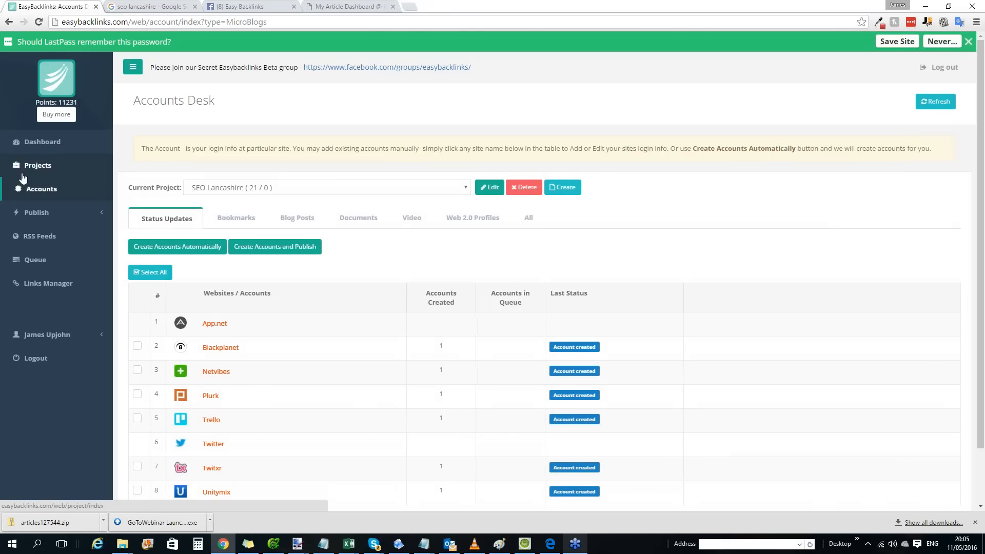
left_click(300, 220)
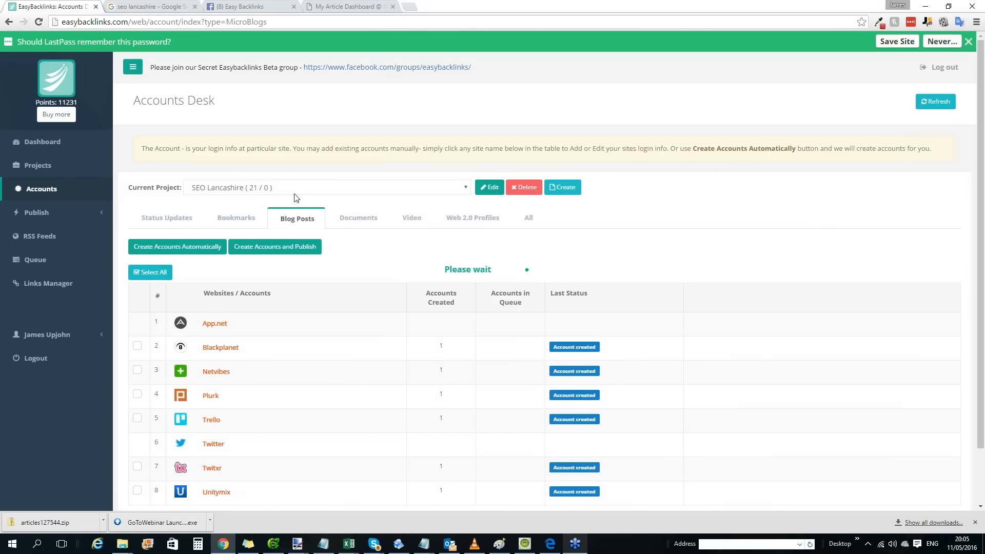
scroll(288, 213, "down", 1)
scroll(213, 191, "down", 2)
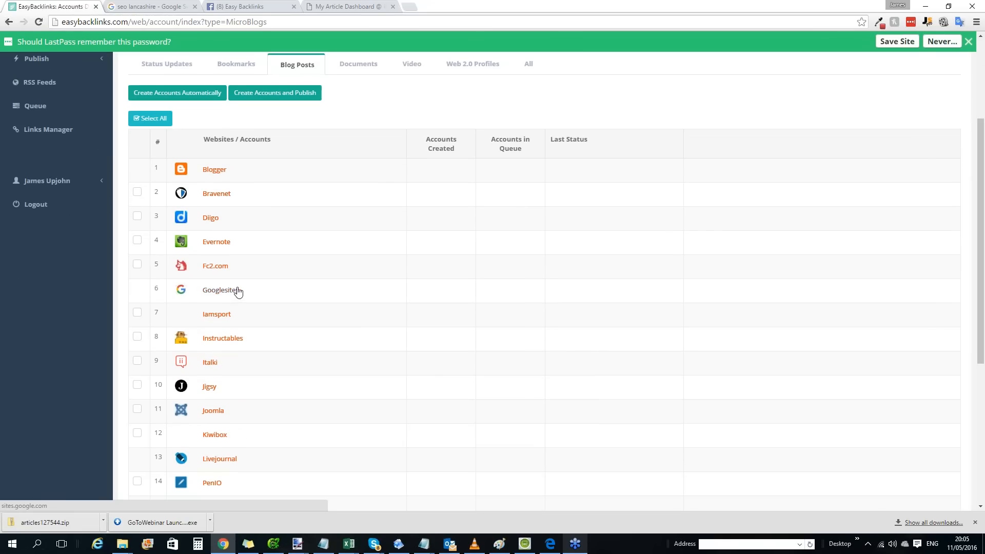
scroll(238, 293, "down", 4)
scroll(242, 239, "down", 1)
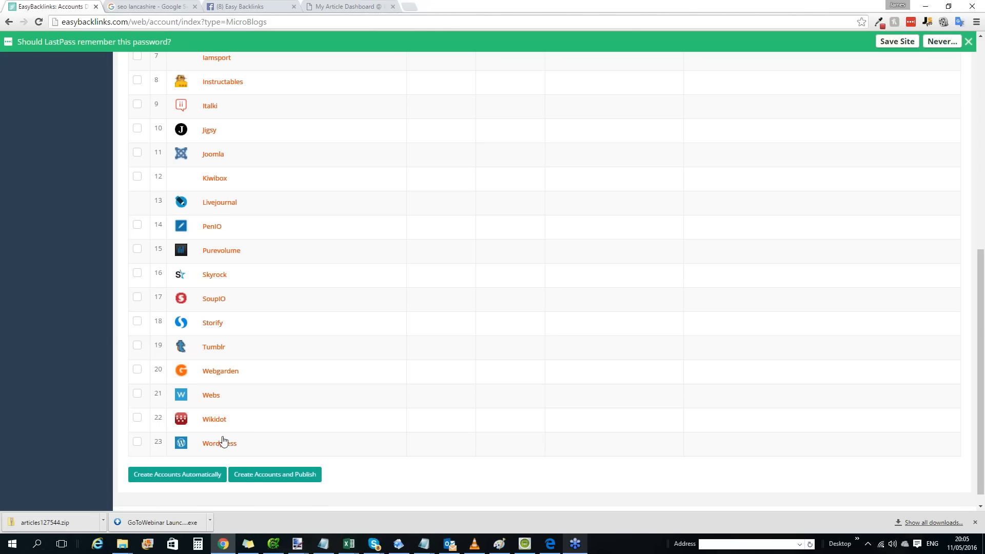
scroll(237, 161, "up", 8)
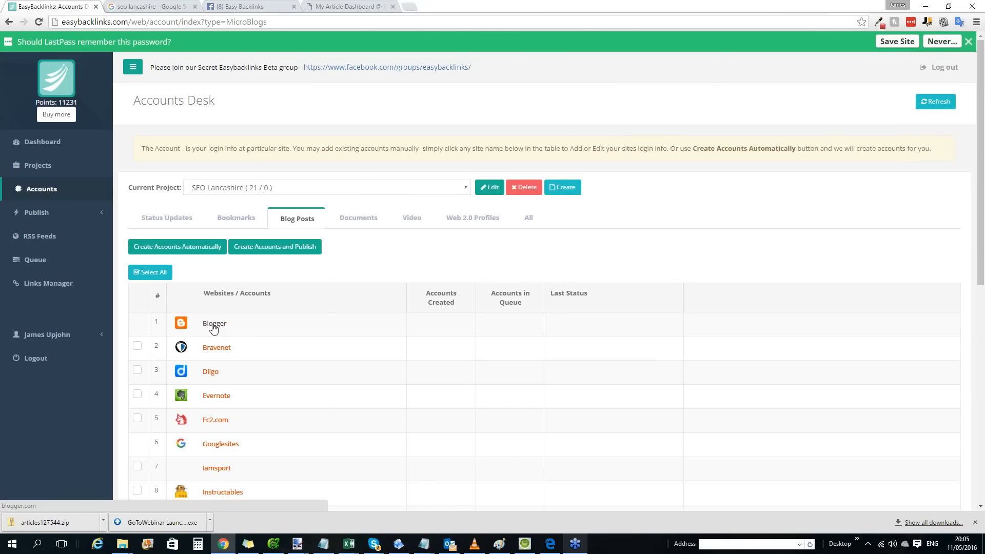
Expand the Blogger account entry, view the Google sign-in window for its certificate, and close that window.
left_click(214, 326)
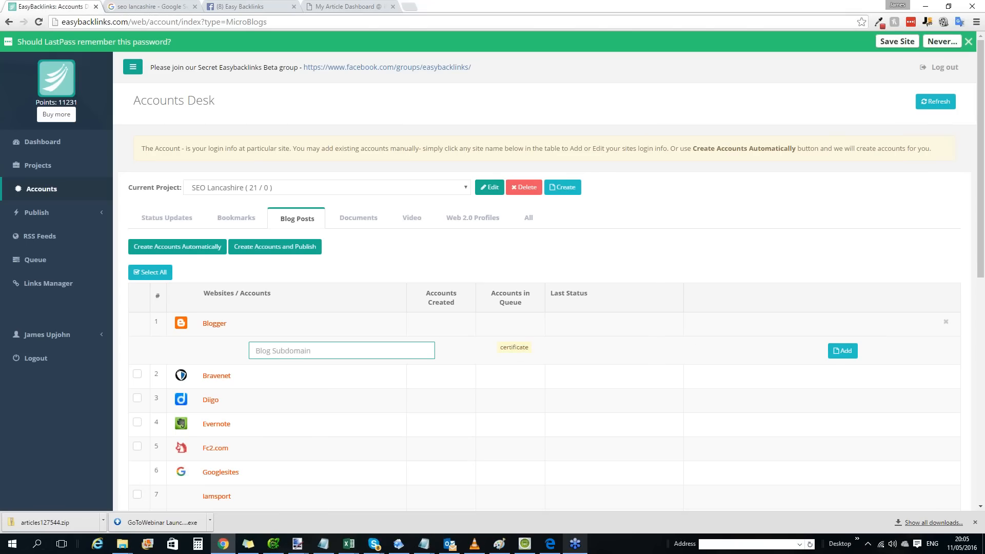
left_click(514, 348)
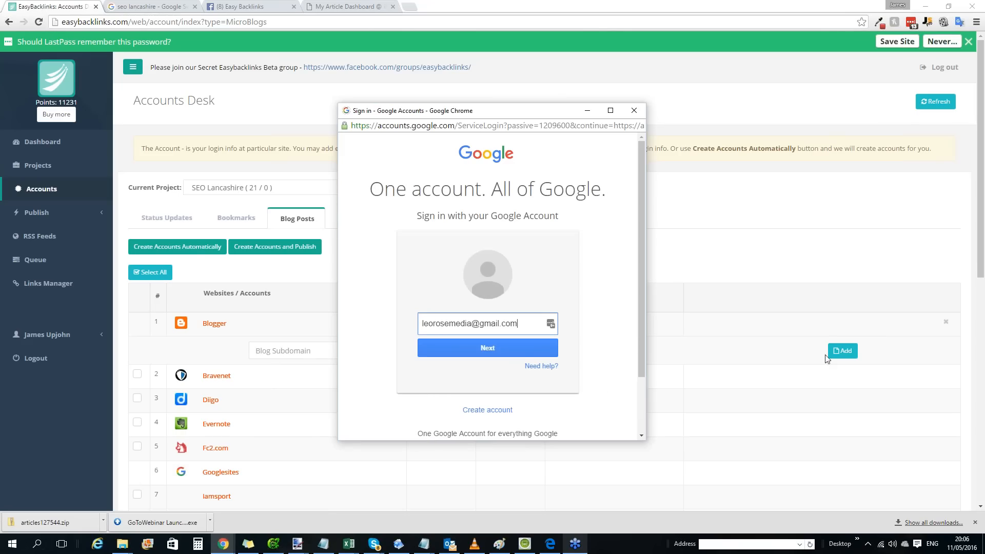
left_click(634, 111)
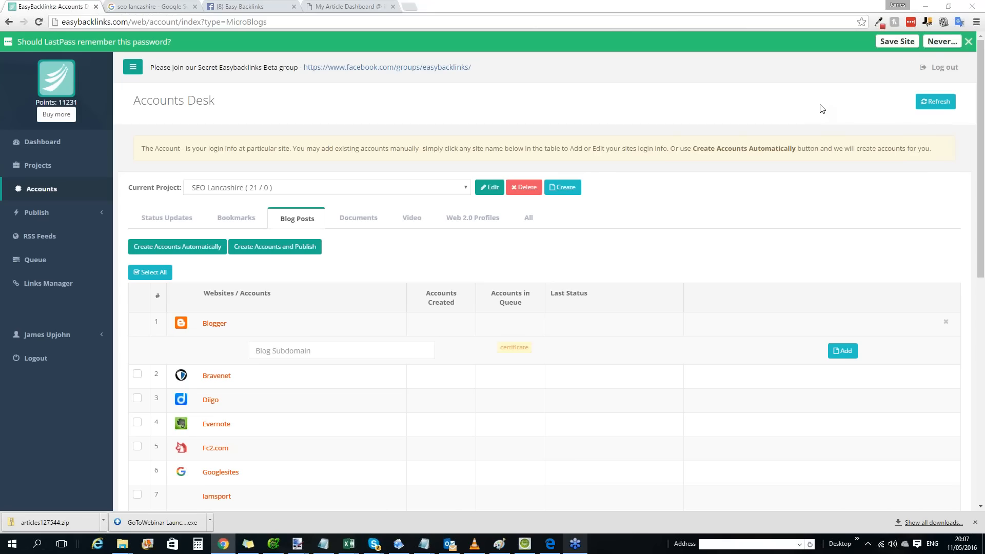
Open the page for buying more points and read through its sales information, dismissing the Facebook notification.
left_click(58, 115)
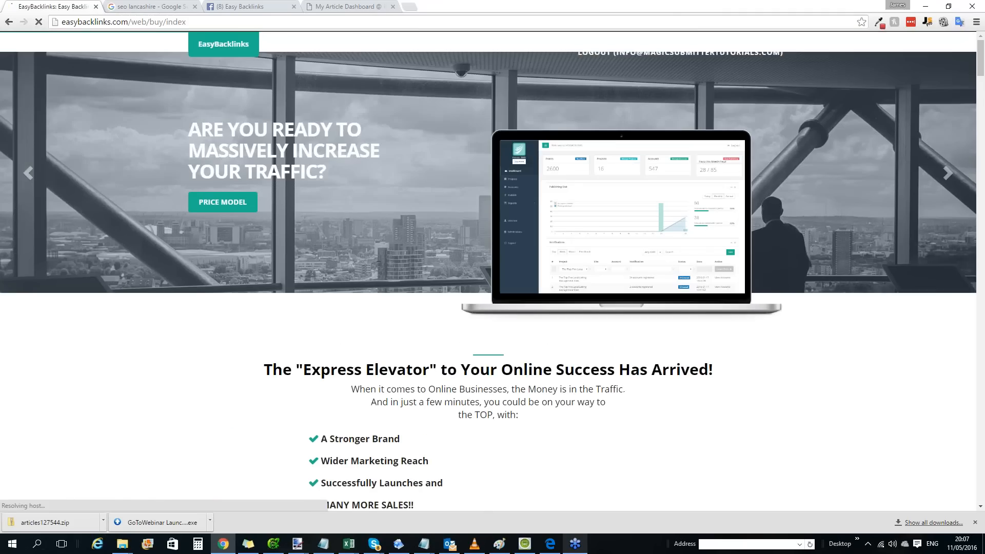
scroll(489, 261, "down", 3)
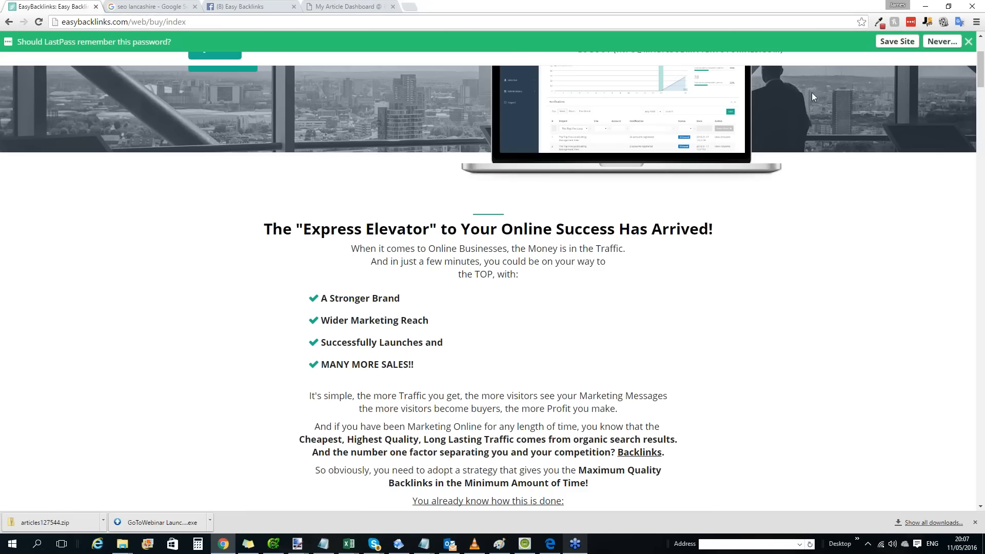
scroll(837, 107, "down", 10)
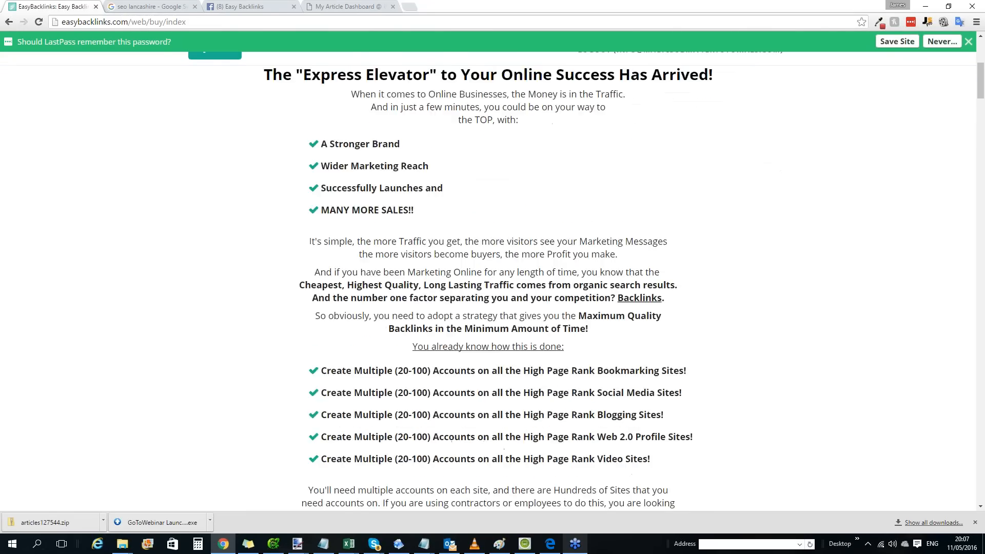
scroll(571, 213, "down", 4)
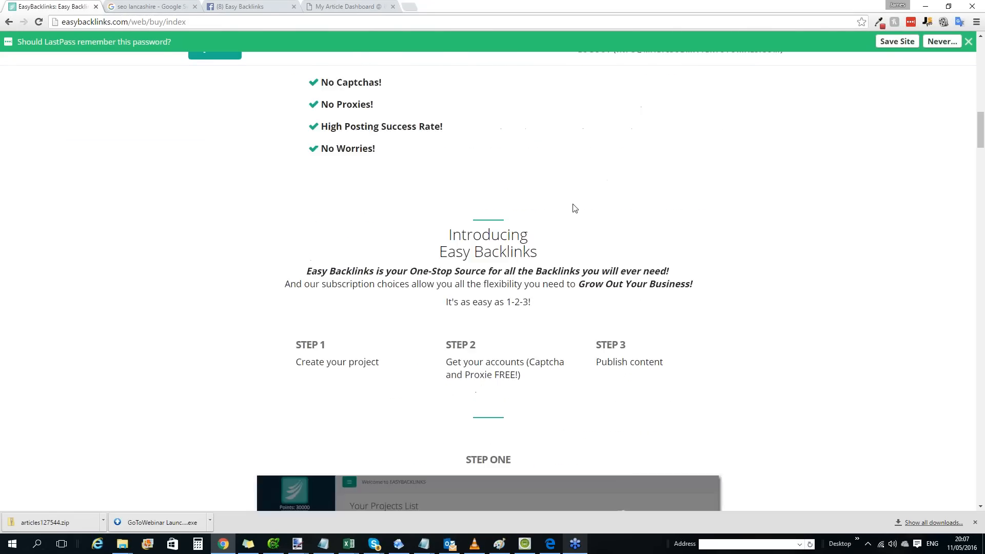
scroll(565, 214, "down", 4)
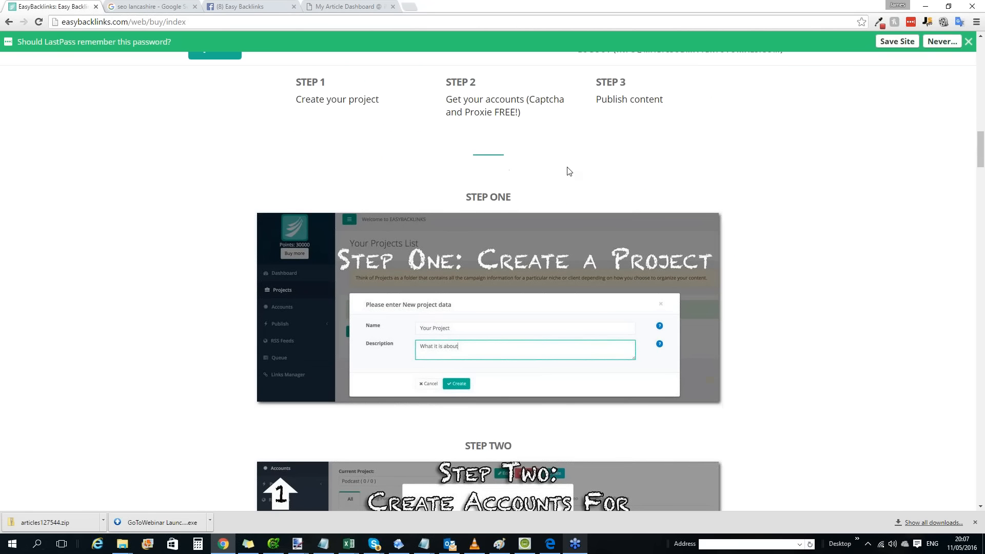
scroll(559, 155, "down", 18)
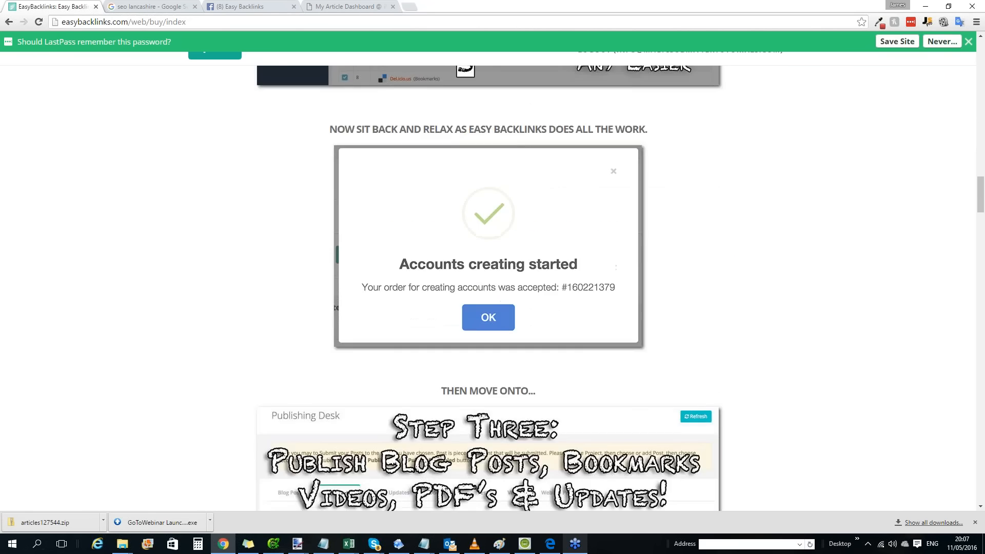
scroll(548, 170, "down", 10)
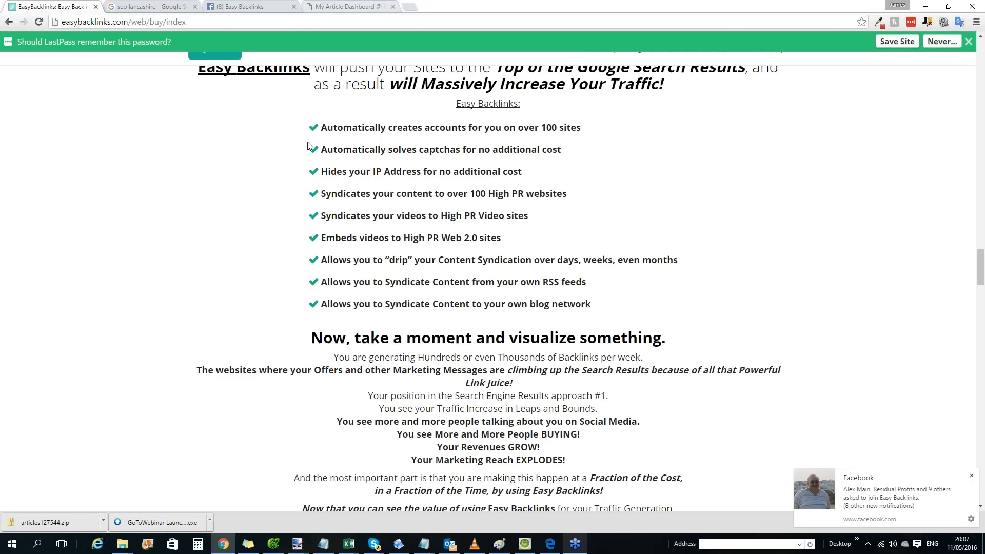
left_click(972, 478)
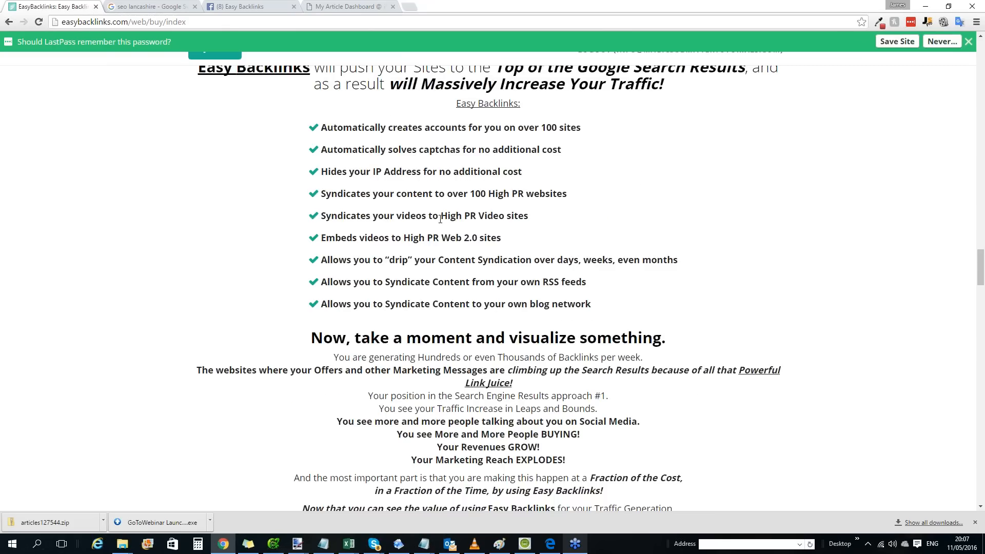
scroll(440, 219, "down", 5)
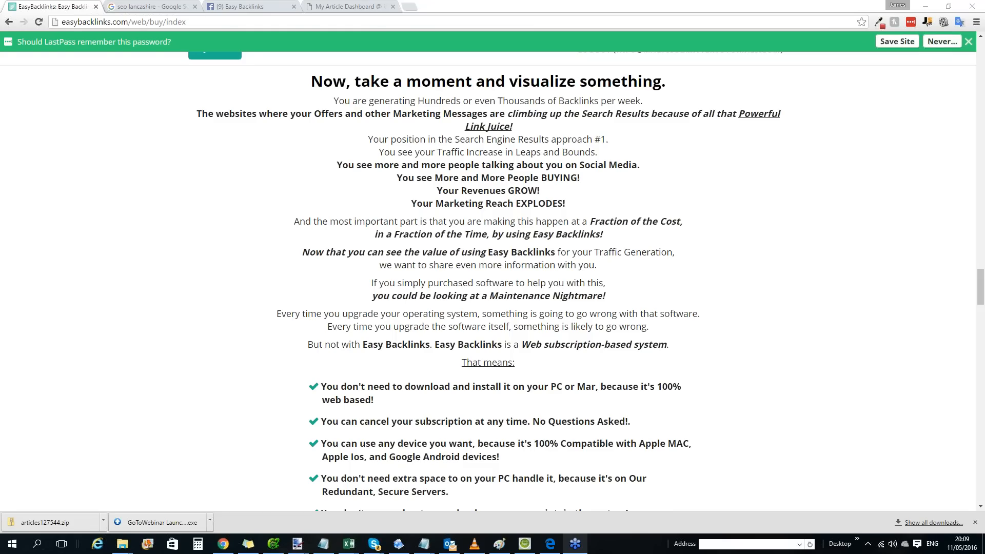
Leave the points purchase page and return to the Accounts Desk.
scroll(208, 136, "up", 3)
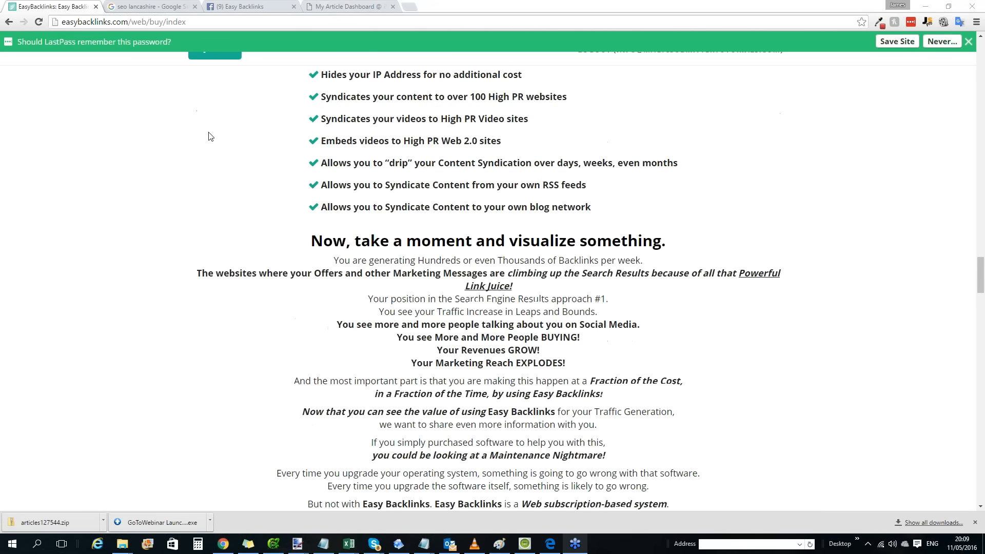
scroll(209, 136, "up", 8)
left_click(9, 22)
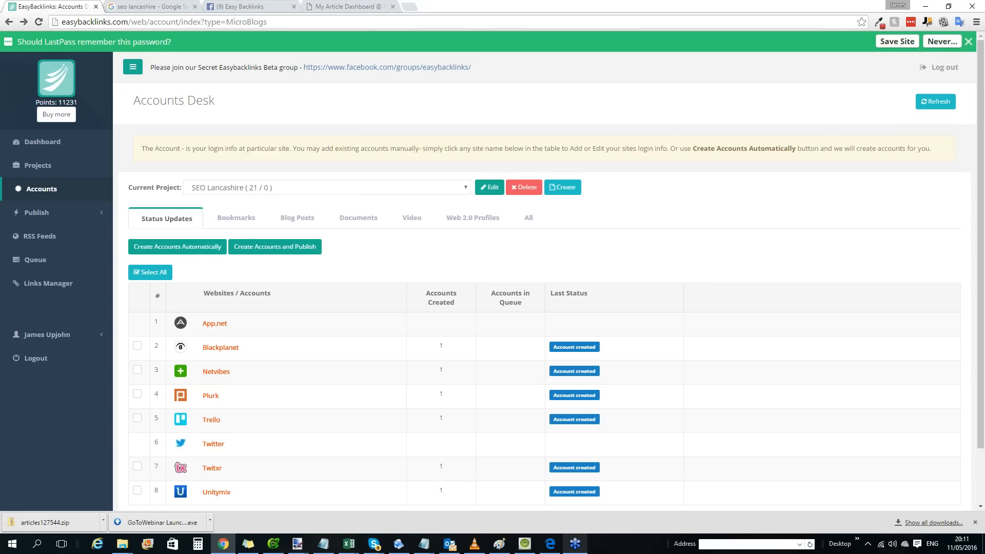
Reopen the page for buying more points and find the Silver, Gold and Platinum subscription pricing.
left_click(56, 114)
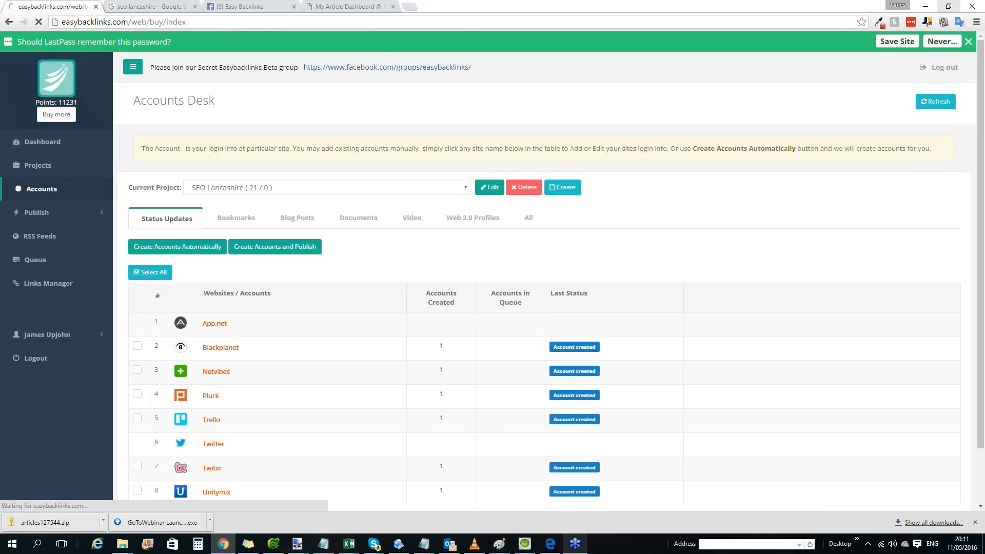
scroll(452, 500, "down", 7)
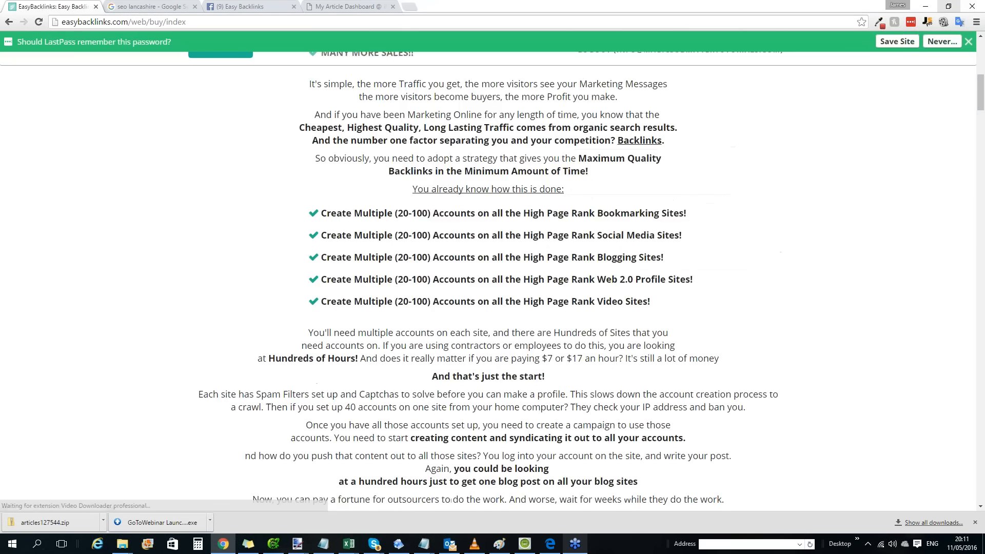
scroll(420, 262, "down", 15)
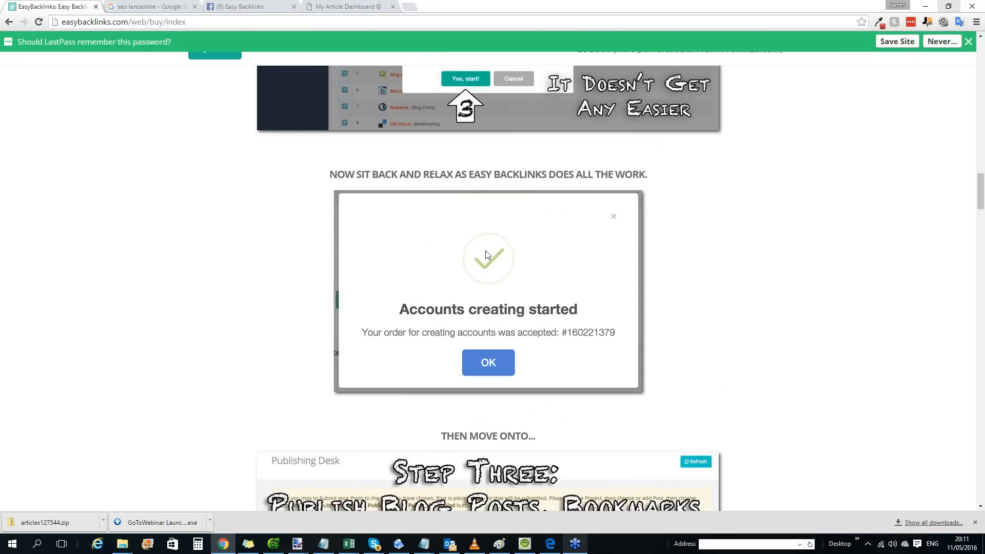
scroll(486, 255, "down", 20)
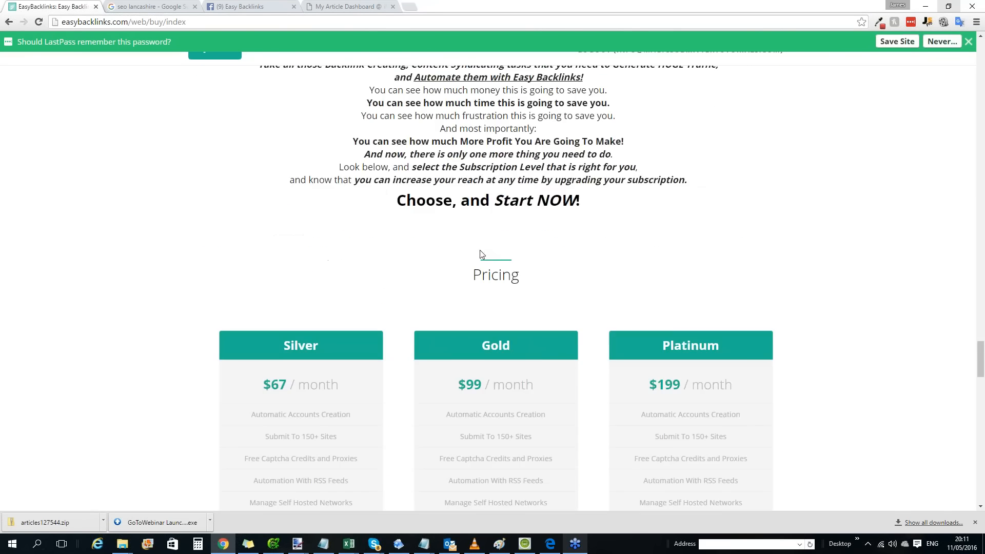
scroll(481, 255, "down", 8)
scroll(488, 249, "up", 1)
Examine the Gold plan's price, features and profile allowance by highlighting its text, and dismiss the Domain Notice notification.
left_click_drag(438, 232, 575, 228)
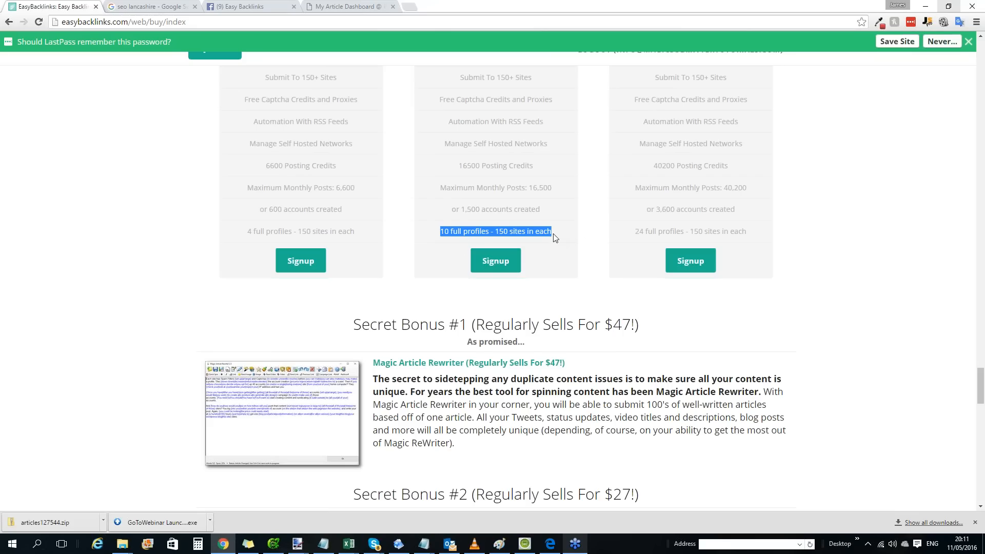
left_click(555, 237)
left_click_drag(553, 233, 495, 231)
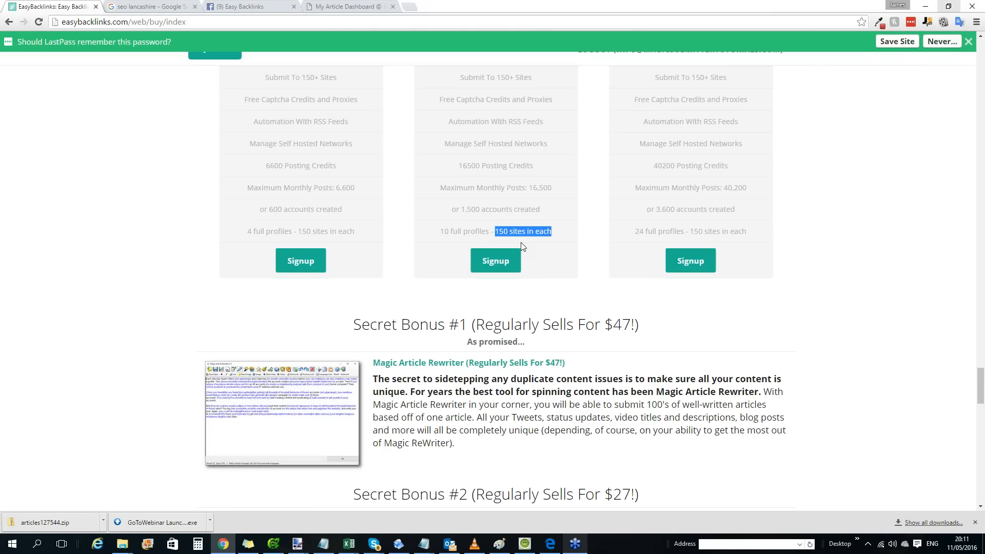
scroll(522, 217, "up", 4)
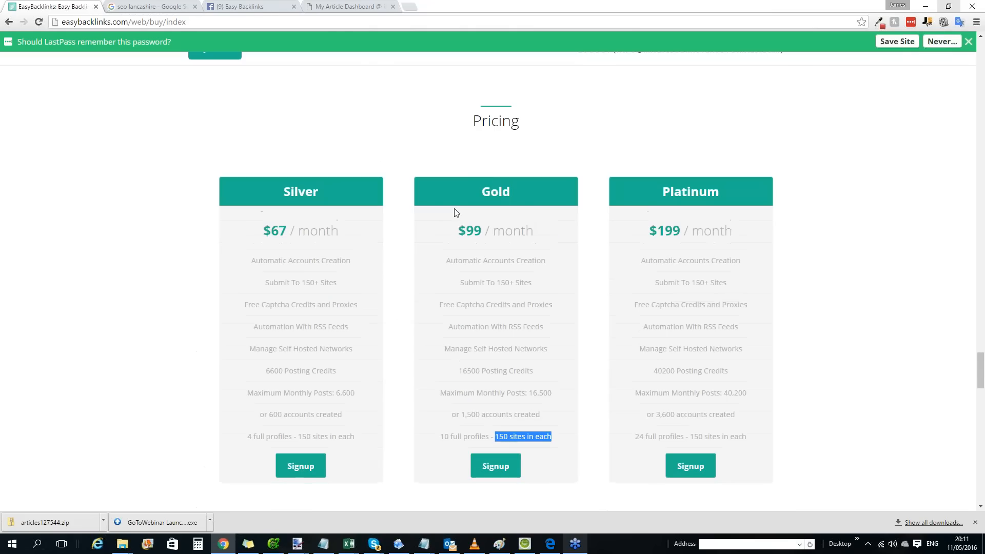
left_click(439, 240)
left_click_drag(525, 205, 541, 327)
left_click_drag(554, 441, 440, 439)
left_click(487, 436)
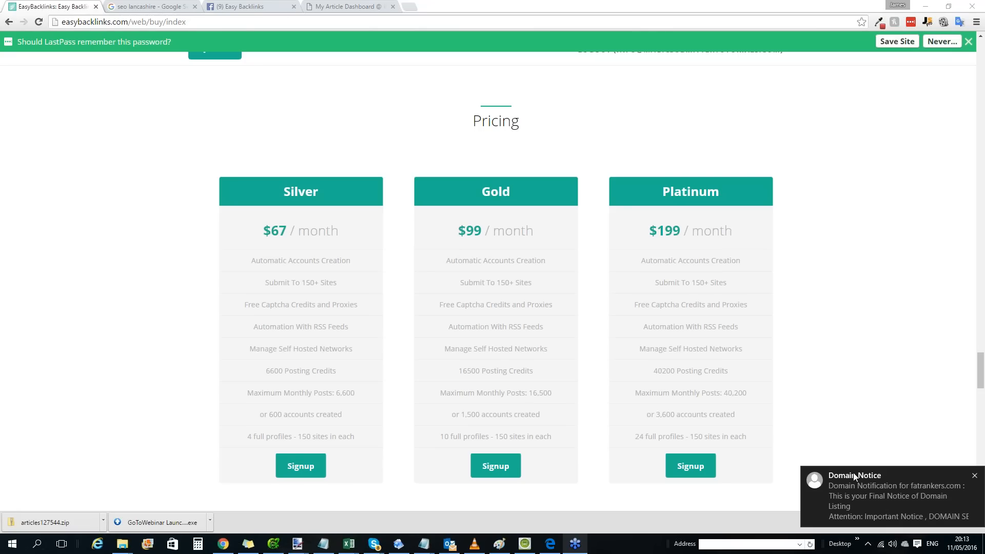
left_click(975, 476)
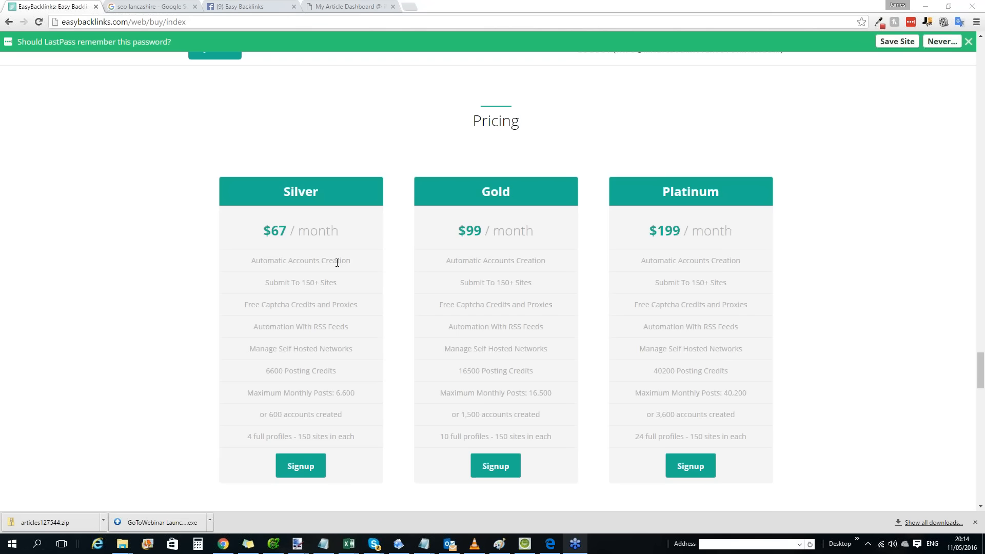
Leave the pricing page, open the Links Manager, and select the Estate Agents In Skelmersdale project.
scroll(493, 249, "up", 10)
scroll(308, 241, "up", 10)
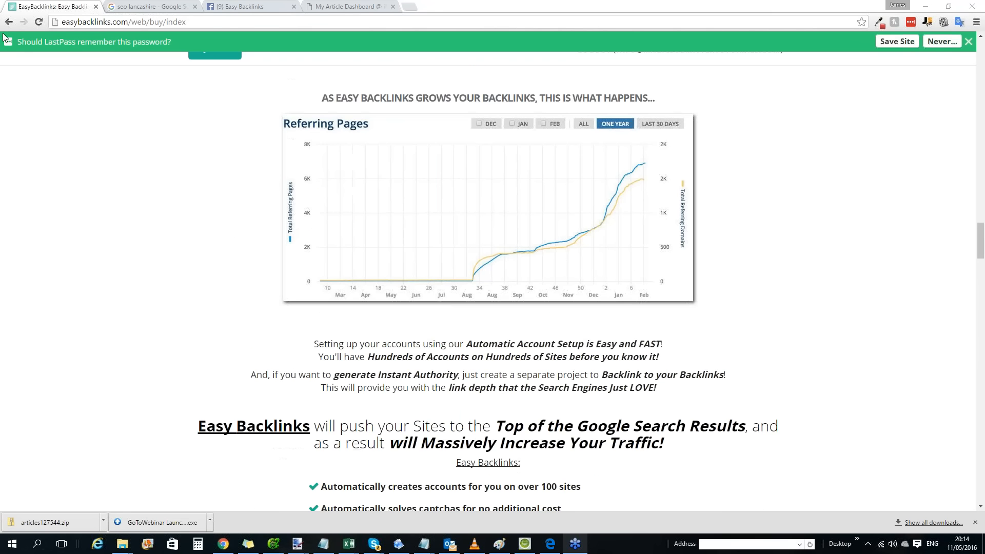
key("alt+Left")
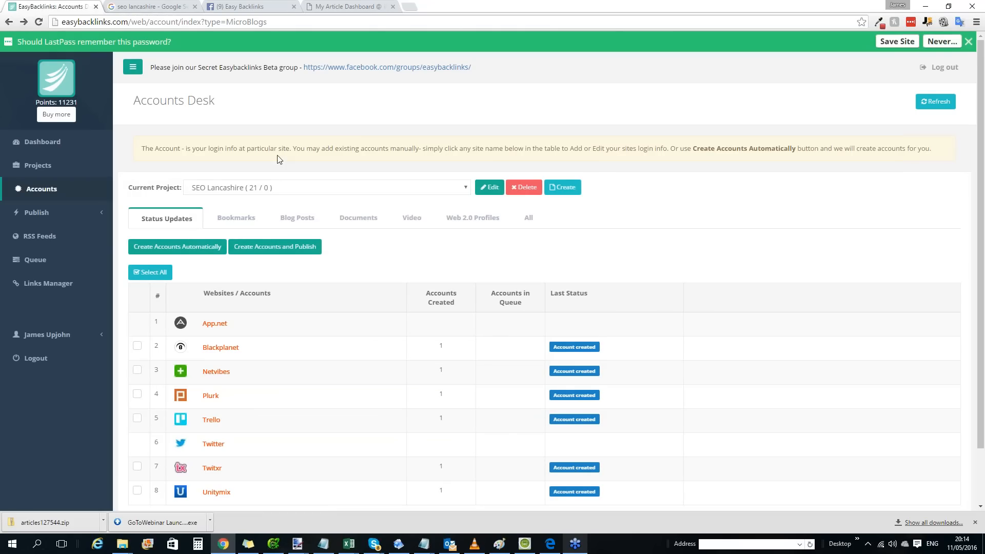
left_click(30, 284)
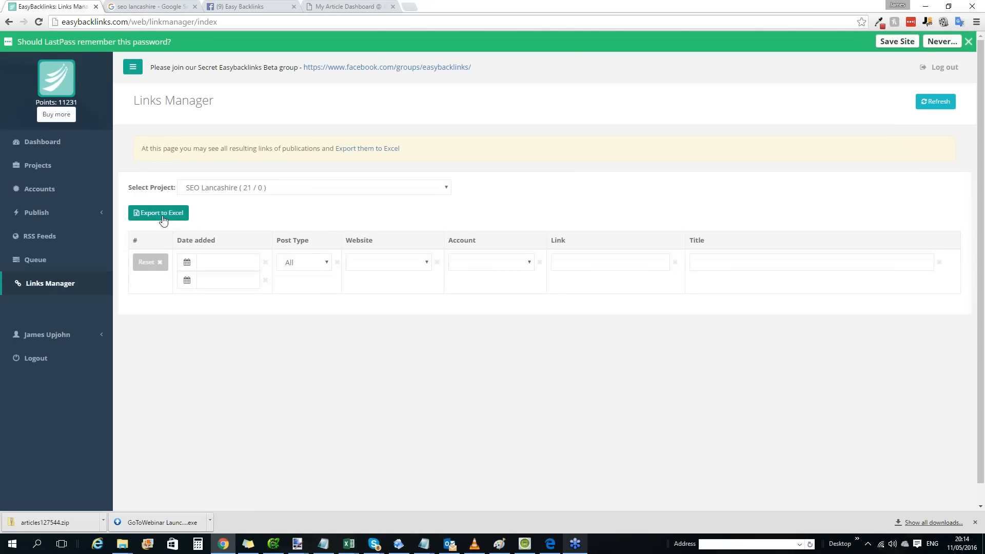
left_click(226, 193)
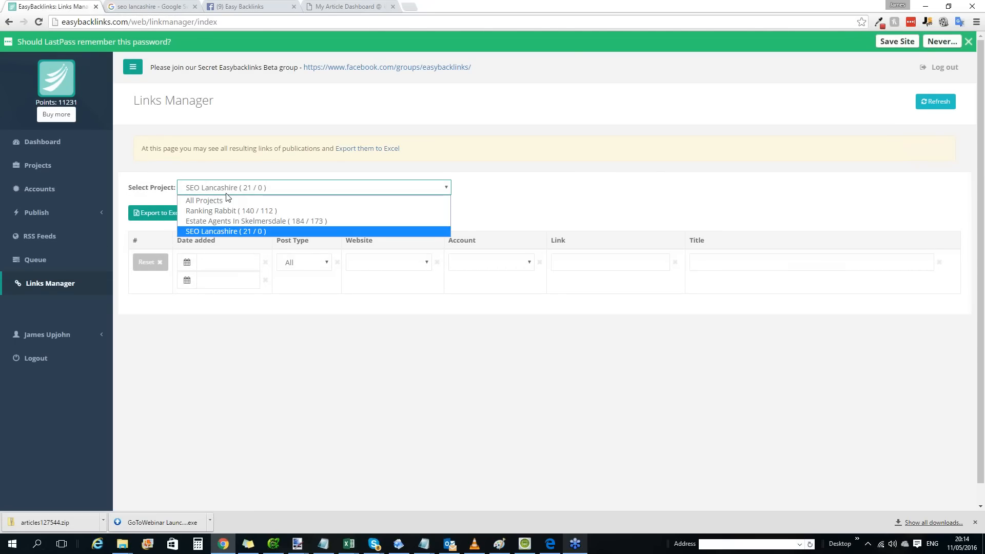
left_click(228, 221)
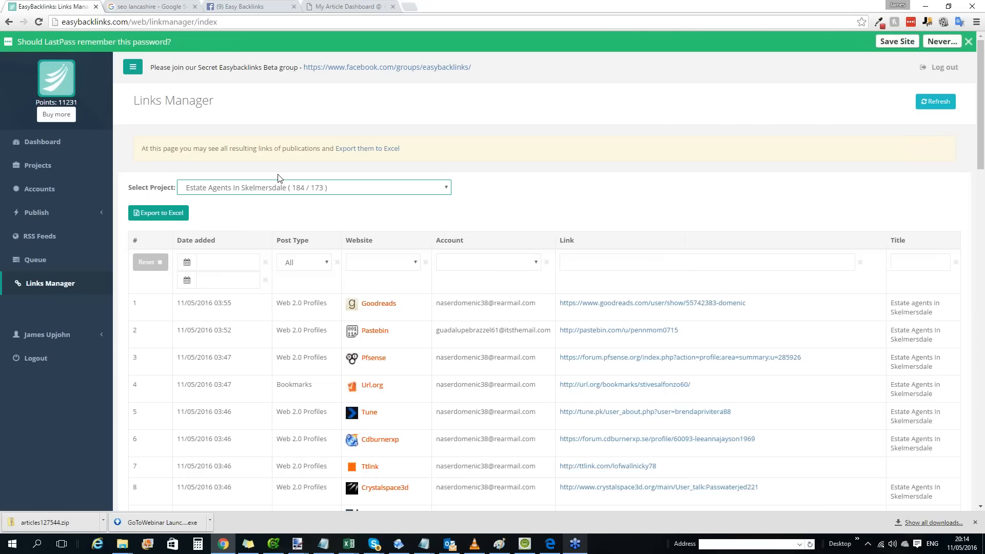
Look through the project's published links, highlighting the date and time added of the Goodreads link.
scroll(444, 246, "down", 2)
scroll(337, 246, "down", 18)
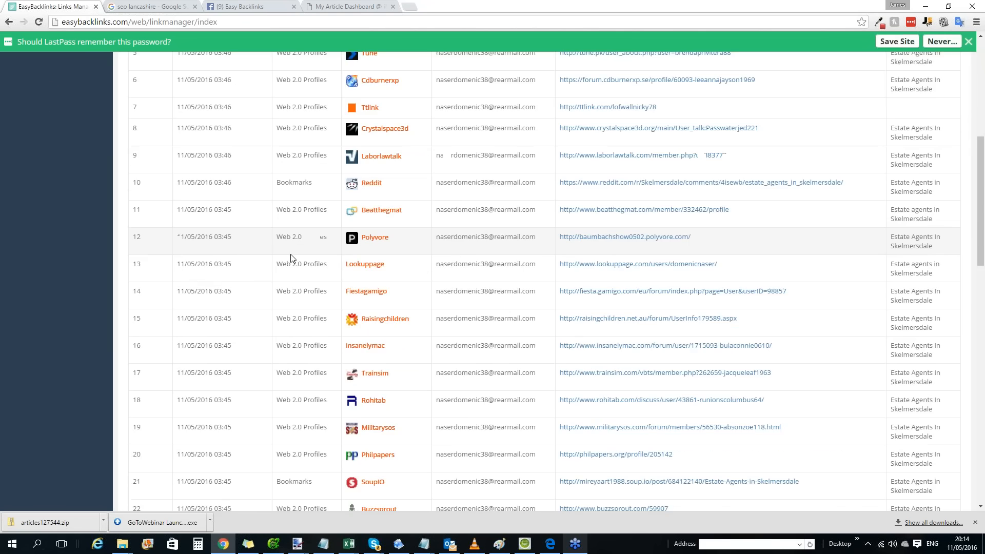
scroll(336, 209, "down", 5)
scroll(342, 247, "up", 20)
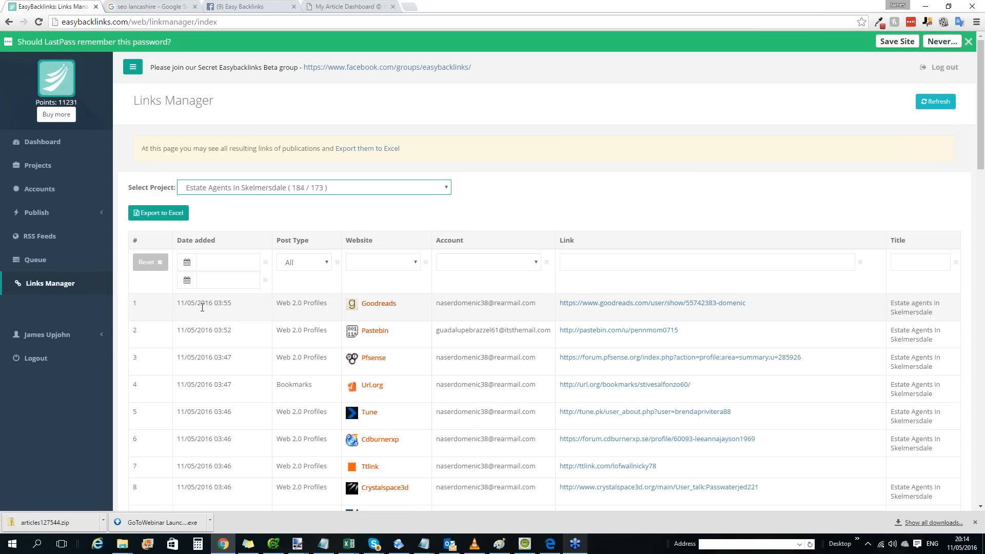
triple_click(202, 307)
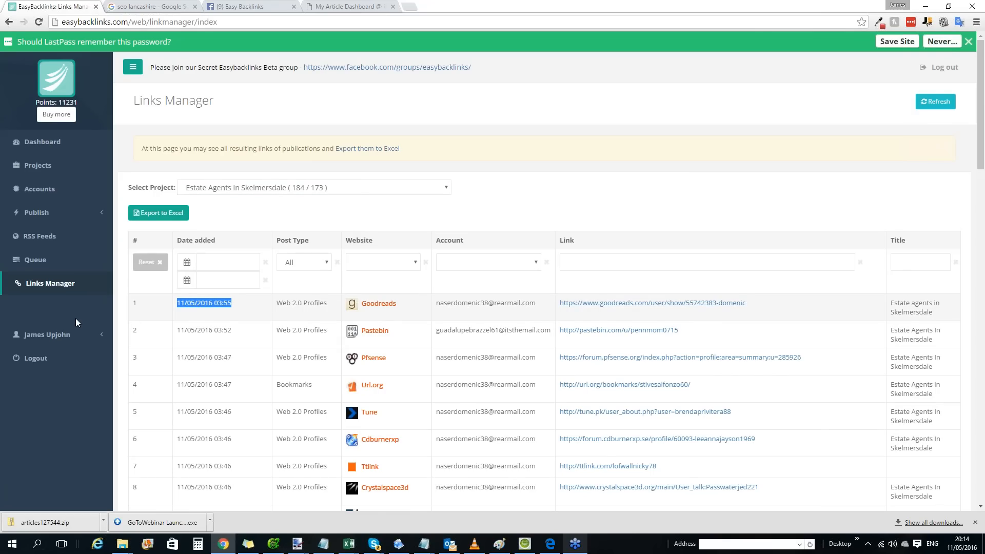
left_click_drag(232, 305, 214, 304)
scroll(909, 294, "down", 3)
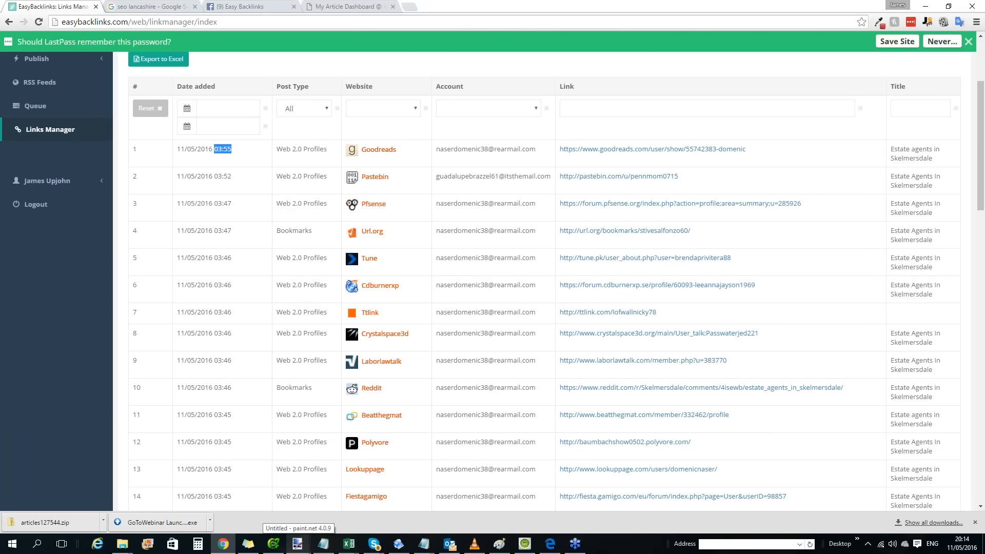
left_click(297, 544)
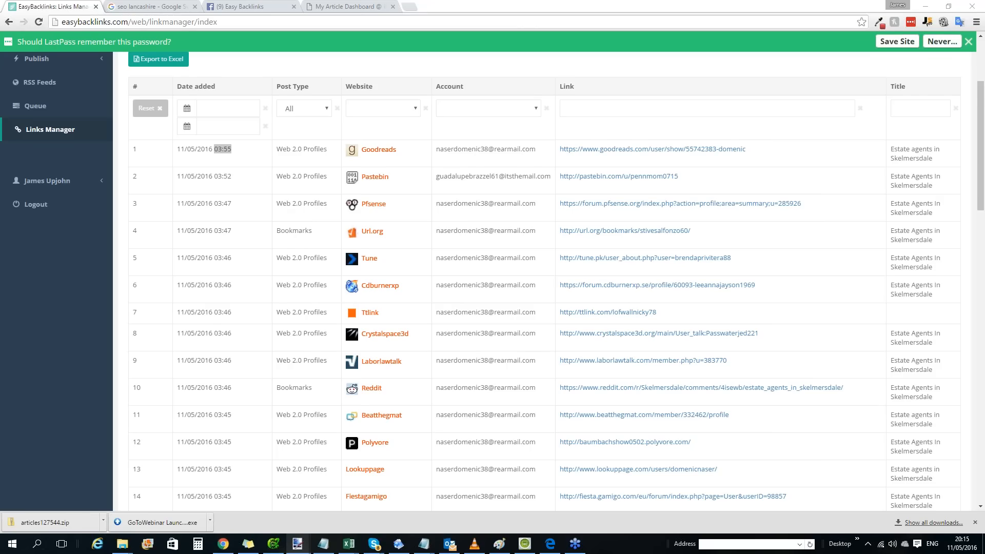
scroll(585, 226, "up", 3)
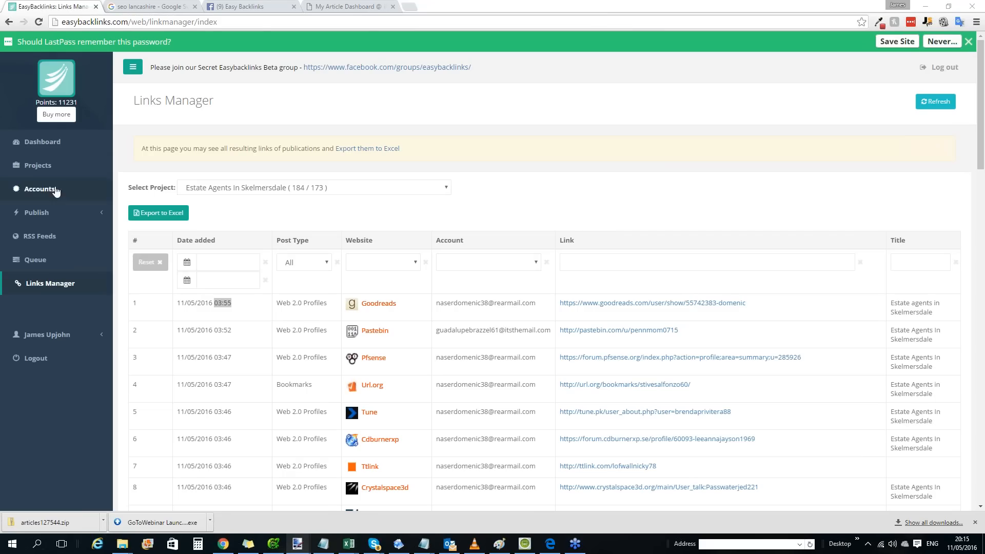
Open the Accounts Desk and expand the App.net entry to view its login and password fields.
left_click(40, 189)
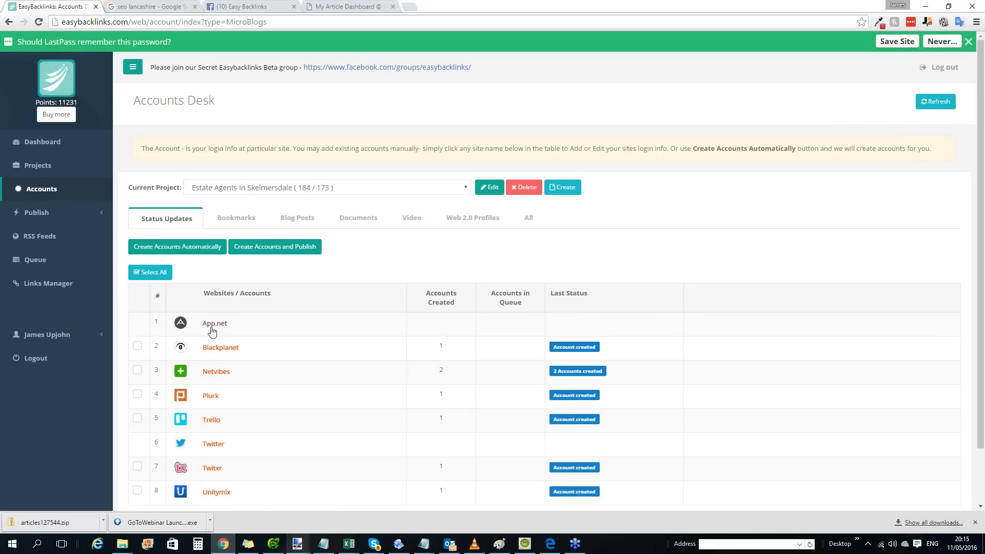
left_click(213, 325)
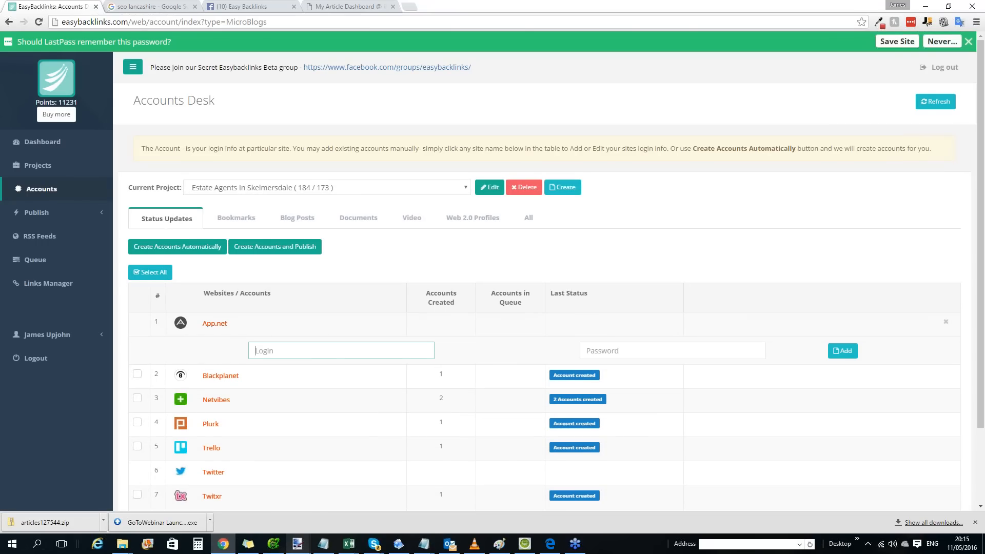
left_click(590, 351)
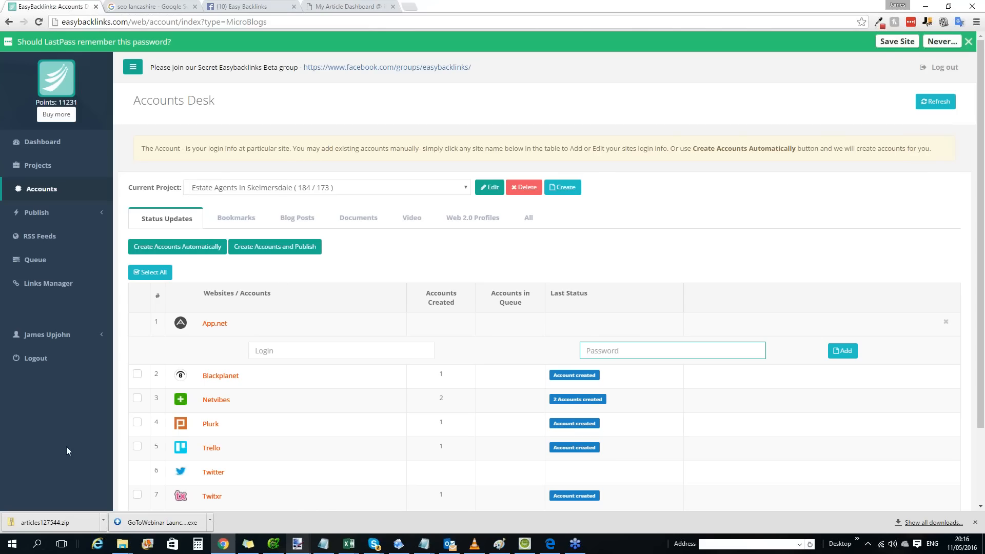
Open status update publishing, tick the Blackplanet account, and choose the Looking for Skelmersdale Estate Agents? post.
left_click(48, 213)
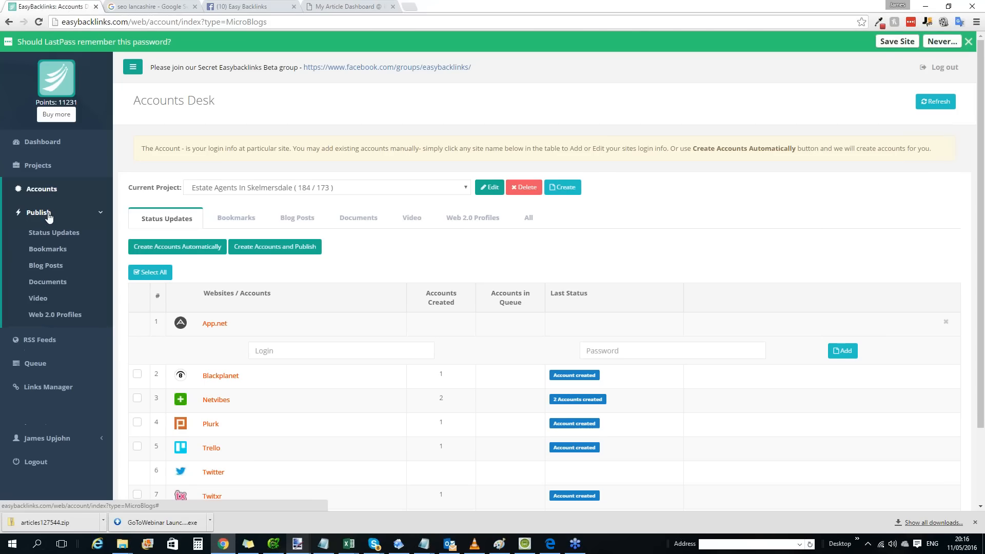
left_click(53, 234)
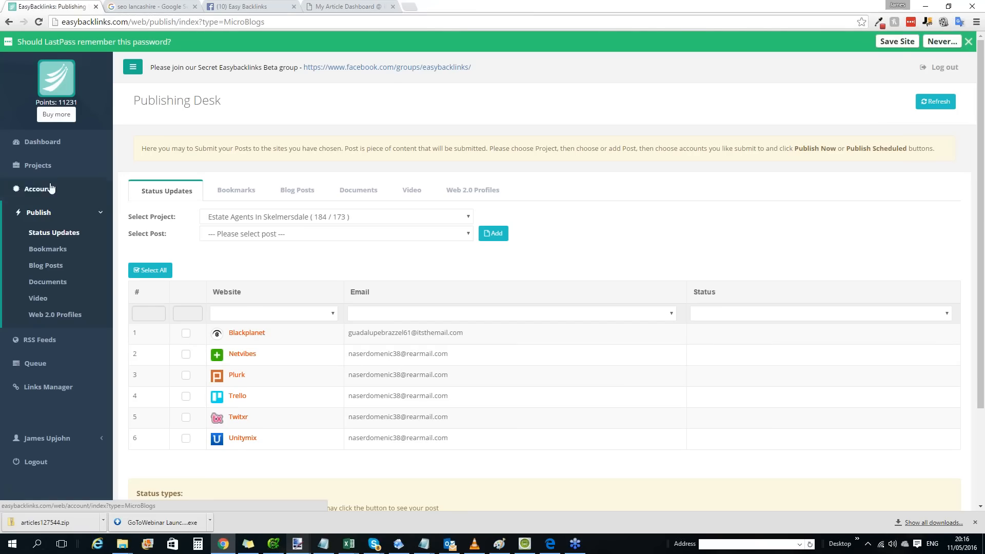
left_click(186, 334)
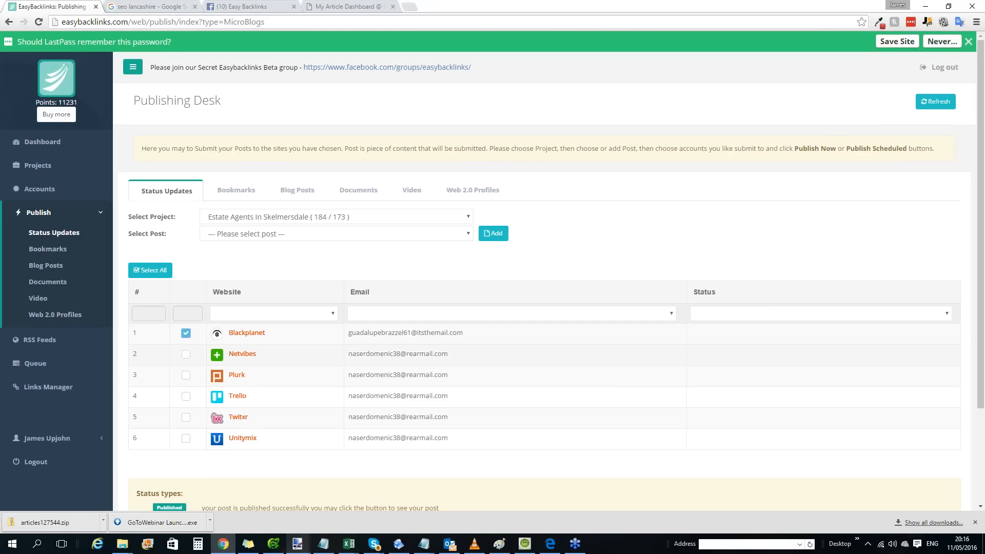
left_click(372, 234)
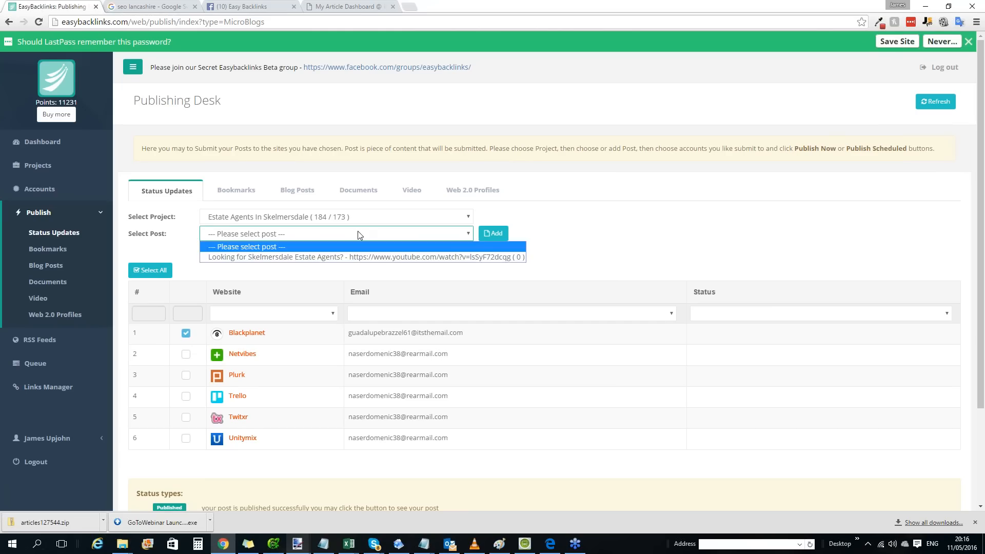
left_click(315, 257)
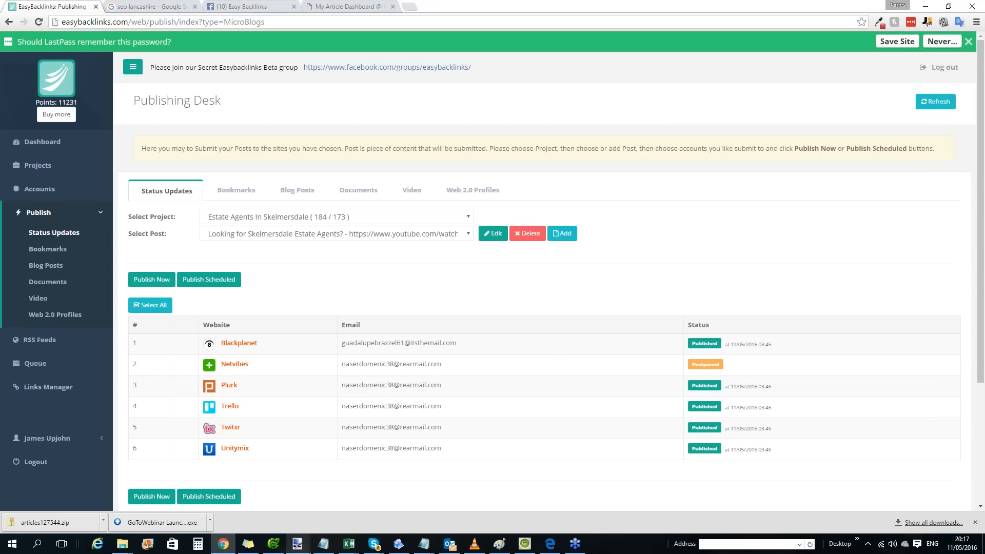
Switch to the Easy Backlinks Facebook group, place the cursor in its new post box, and close the chat window.
left_click(237, 6)
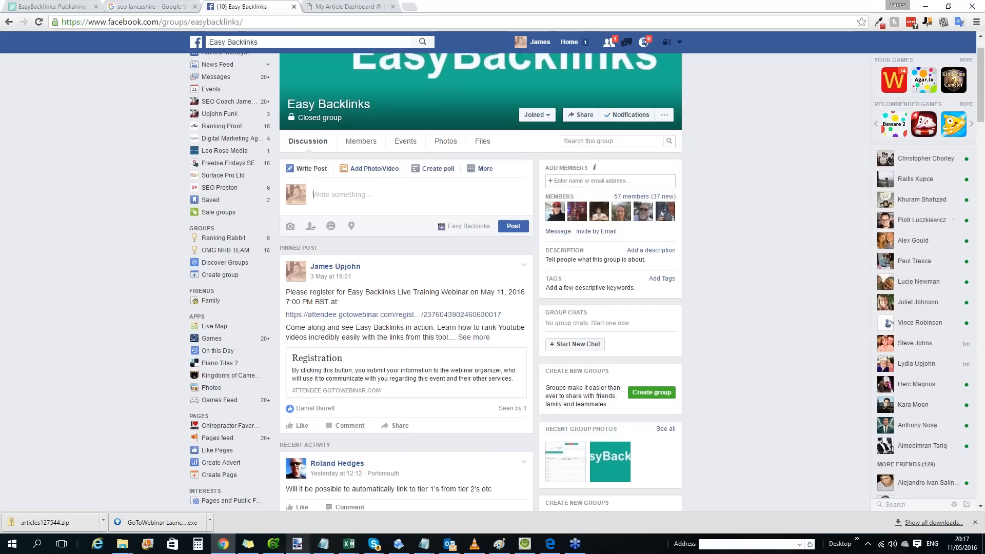
left_click(317, 208)
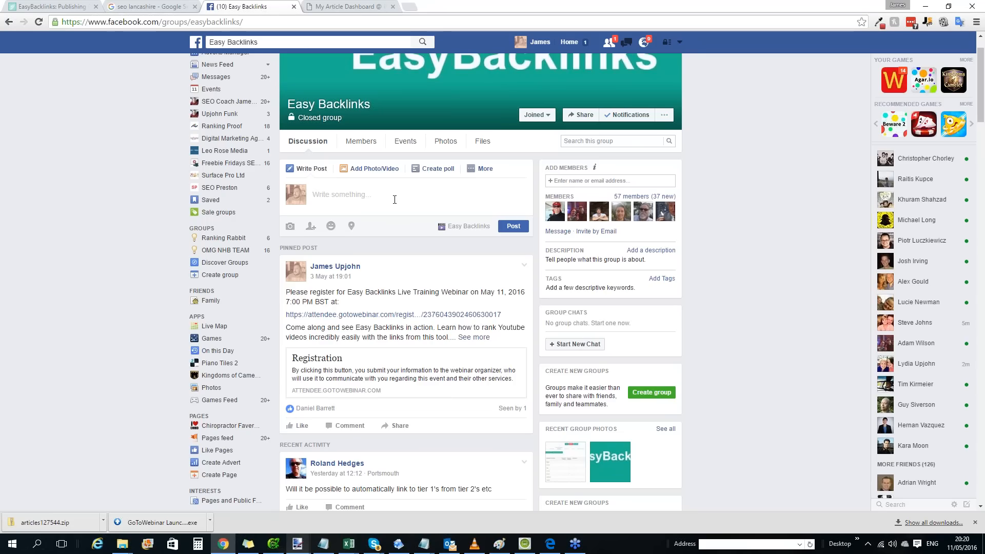
left_click(395, 200)
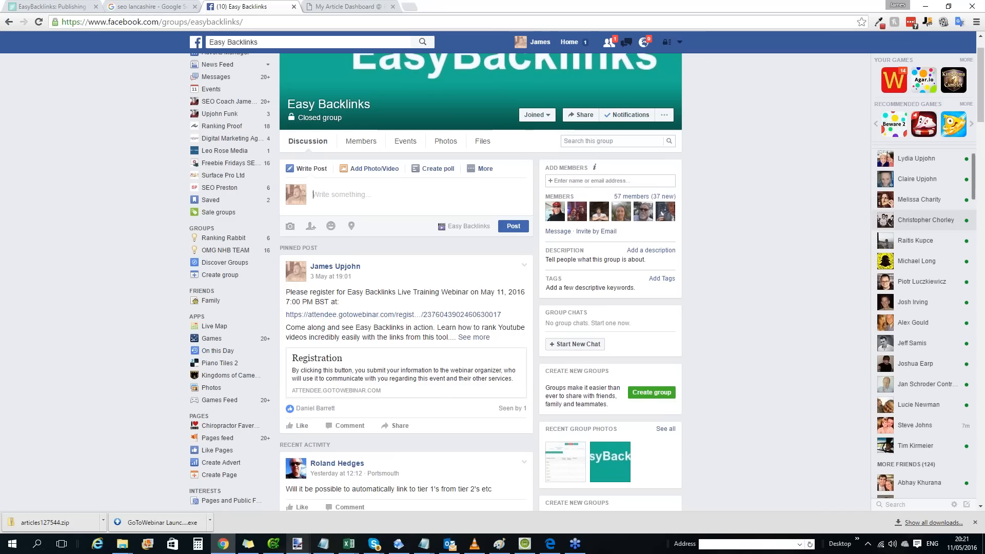
mouse_move(919, 199)
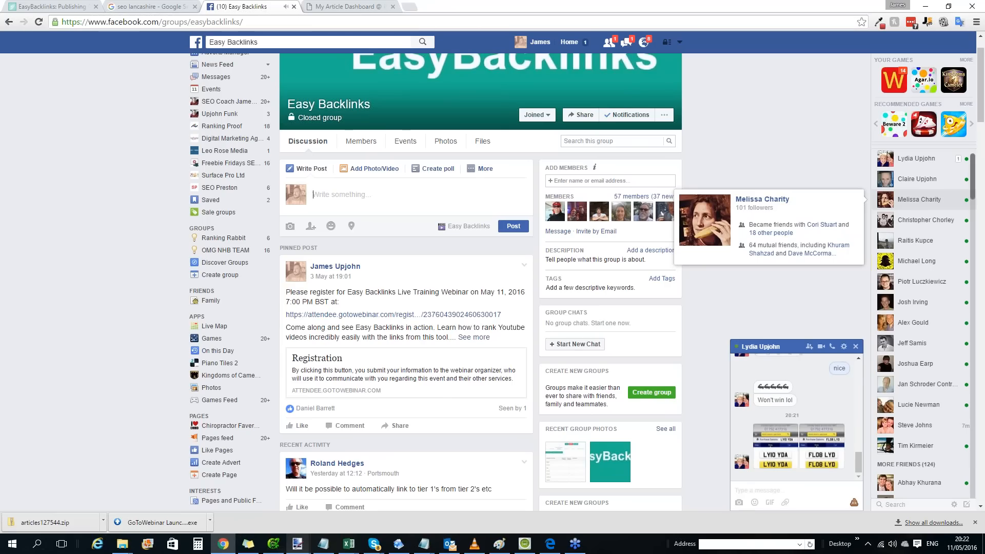
left_click(856, 347)
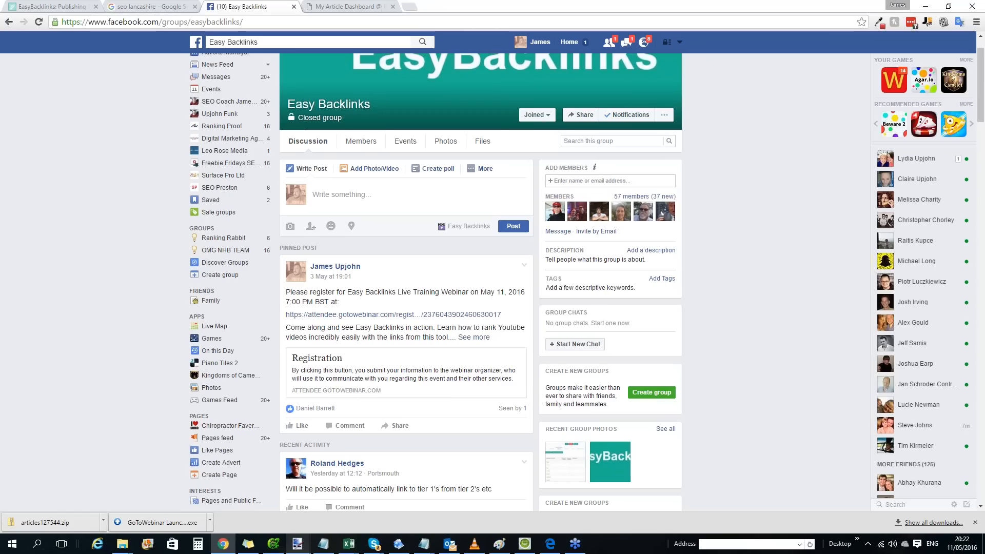